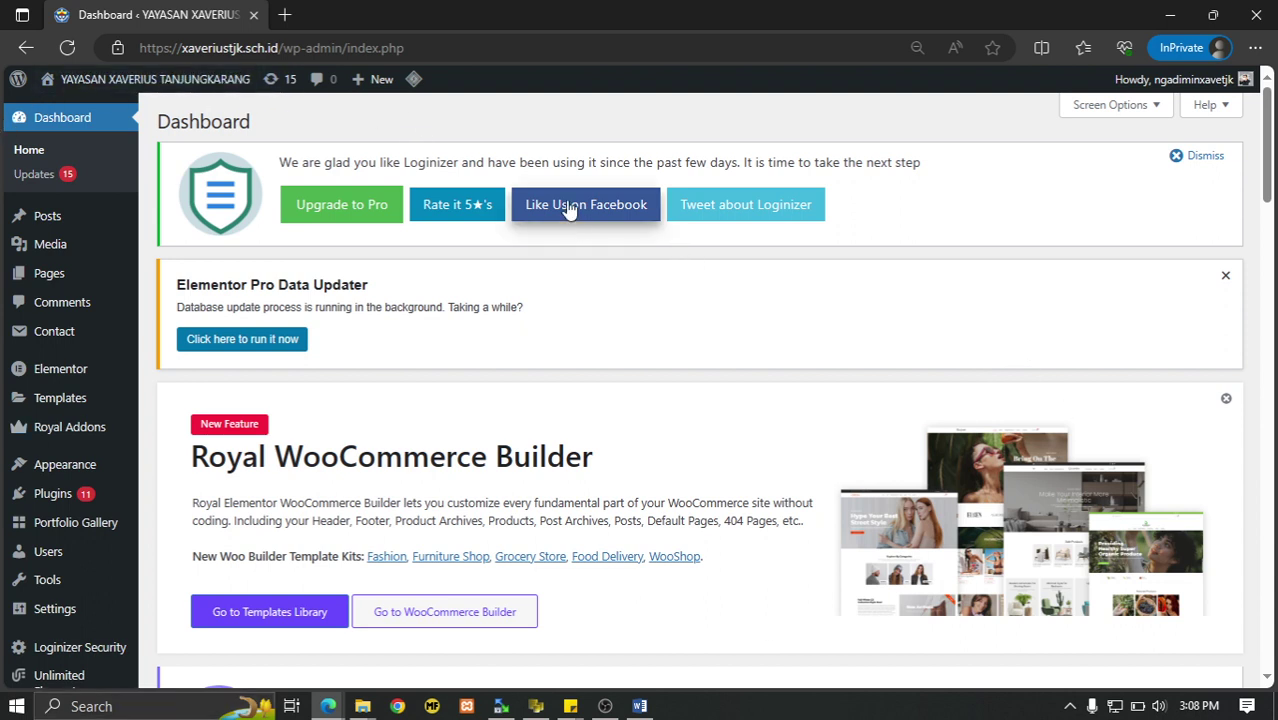
Visit the site's front page from the dashboard and open the home page for editing with Elementor.
{"action": "mouse_move", "coordinate": [226, 92]}
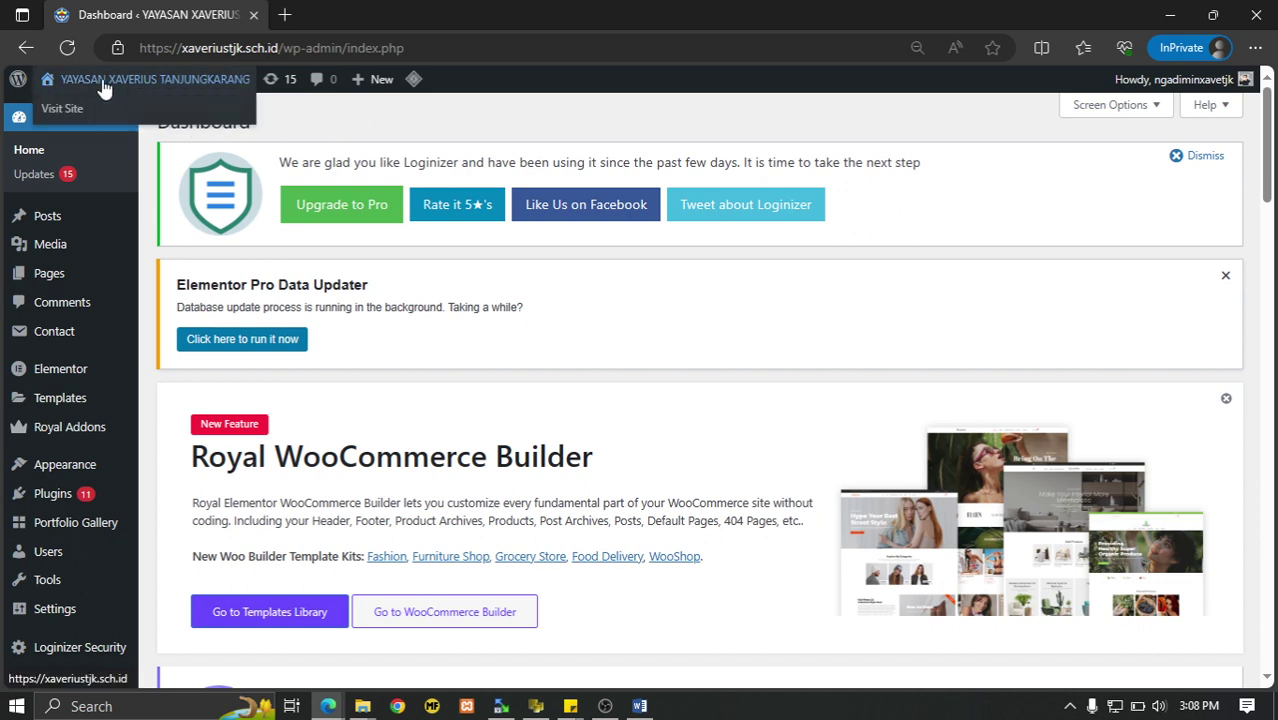
{"action": "left_click", "coordinate": [60, 114]}
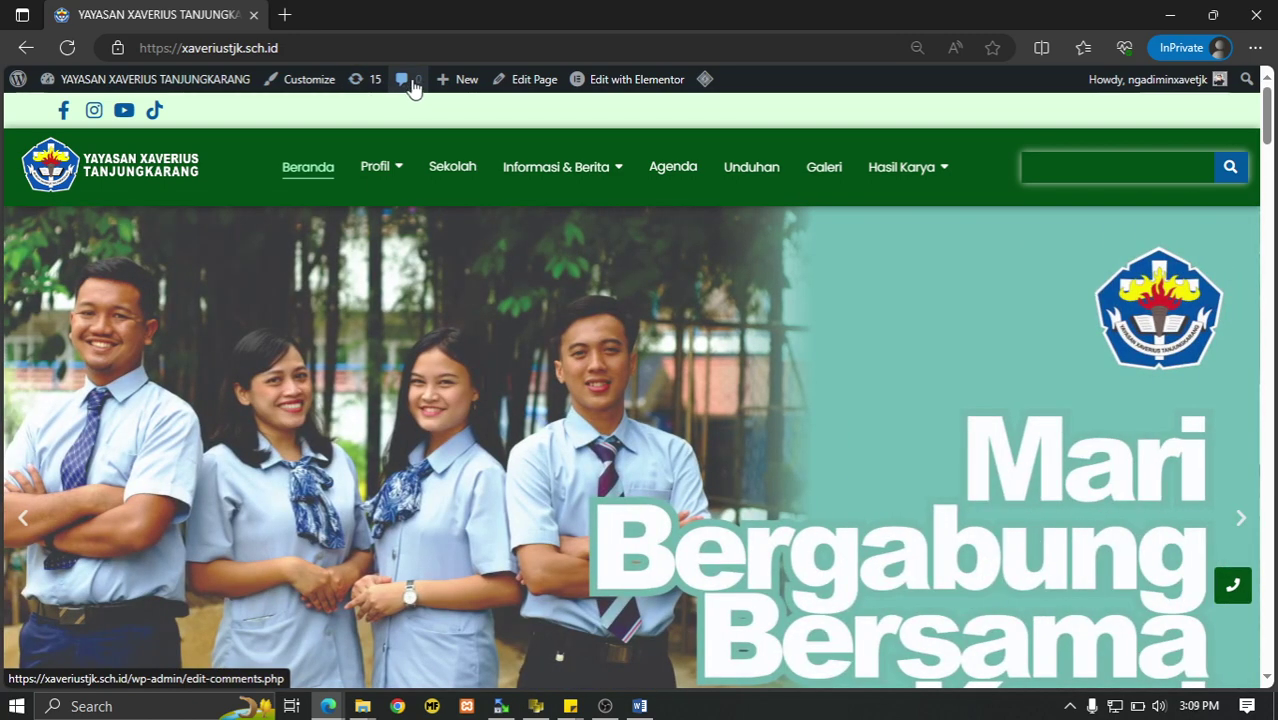
{"action": "mouse_move", "coordinate": [462, 90]}
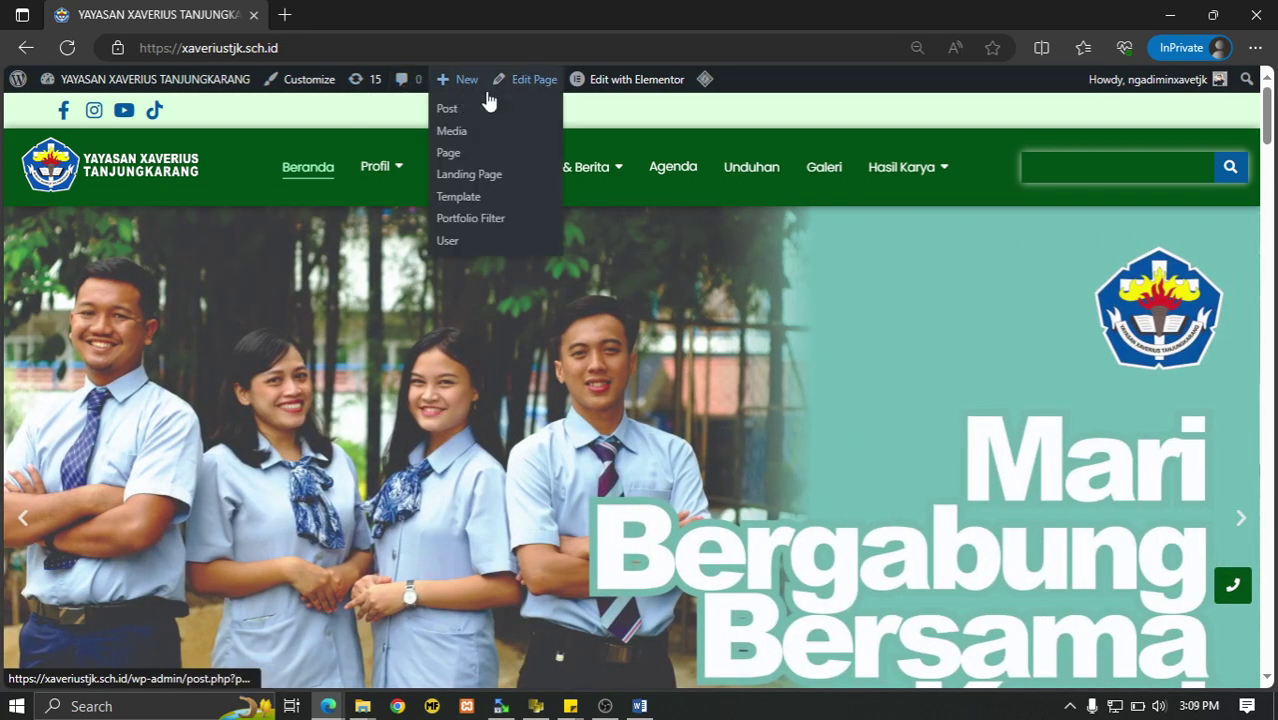
{"action": "mouse_move", "coordinate": [535, 97]}
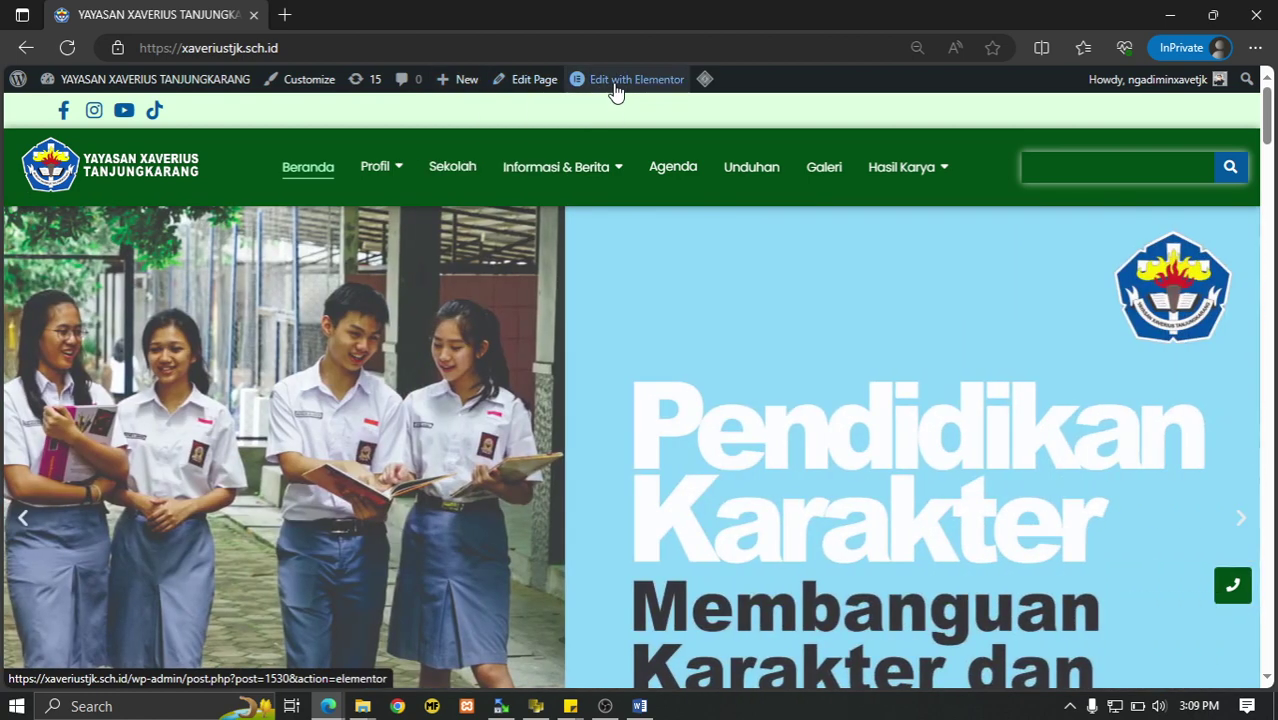
{"action": "mouse_move", "coordinate": [615, 92]}
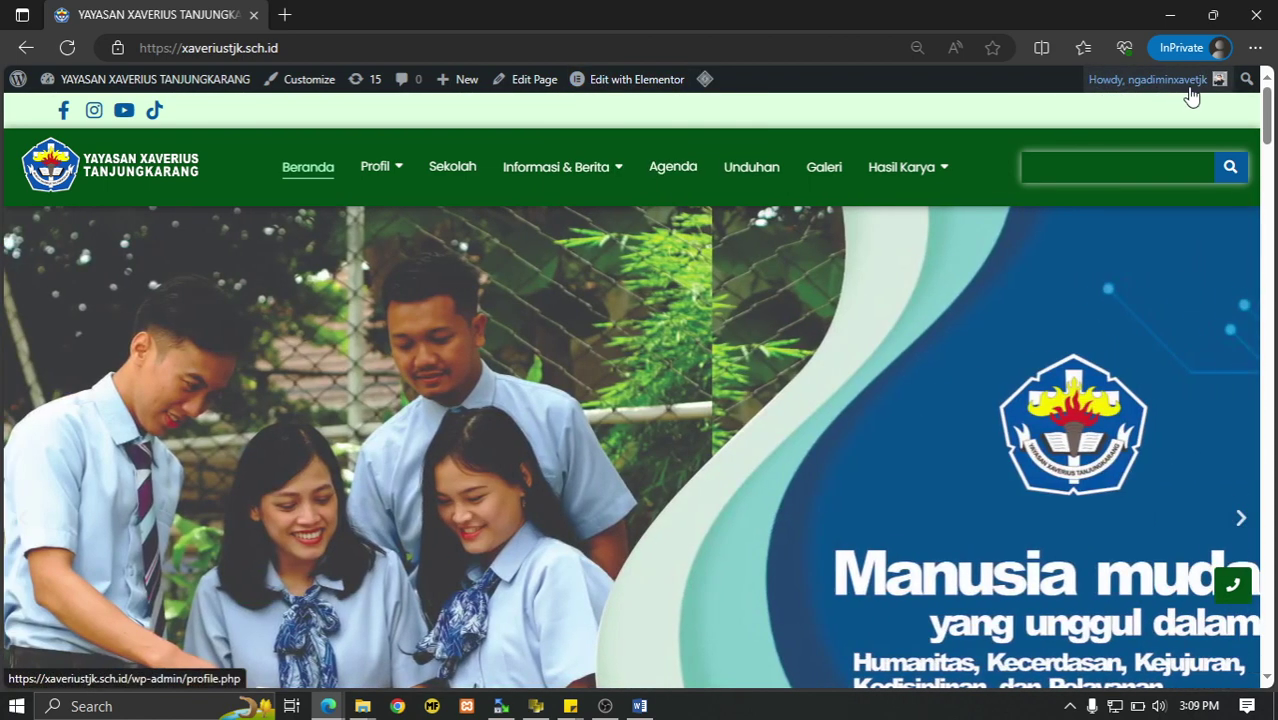
{"action": "mouse_move", "coordinate": [1191, 93]}
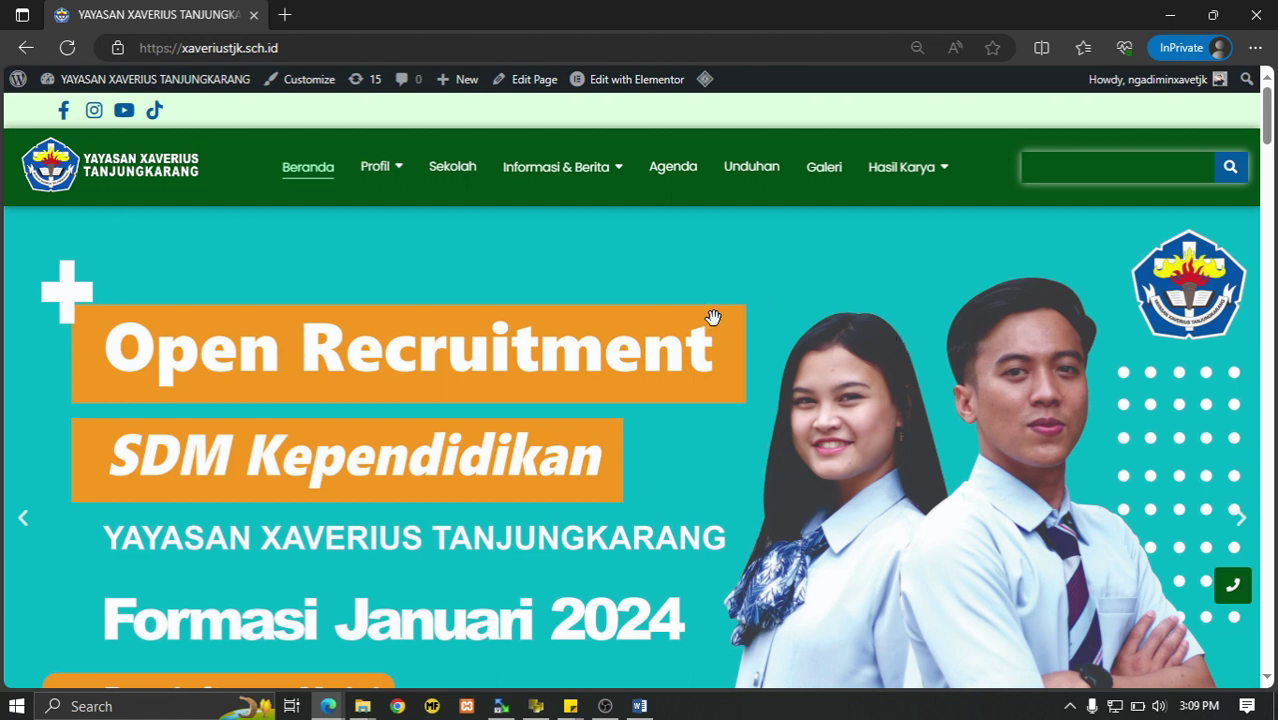
{"action": "scroll", "coordinate": [737, 310], "scroll_direction": "down", "scroll_amount": 10}
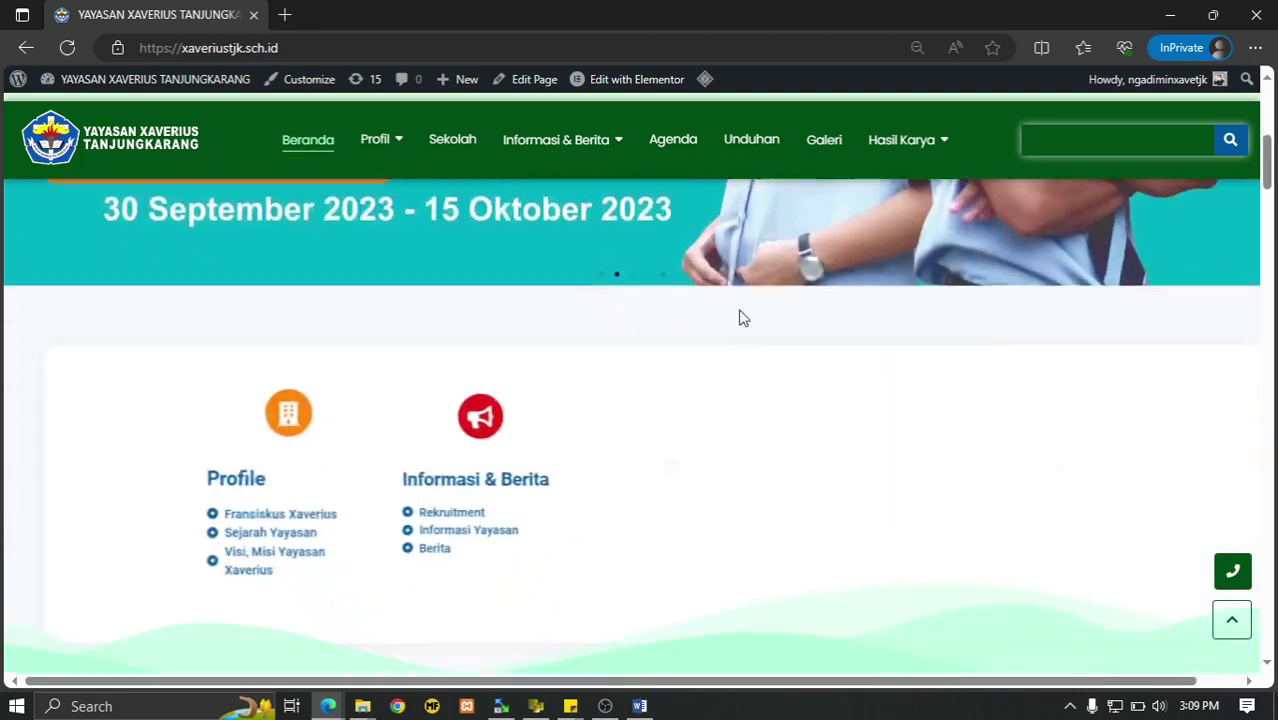
{"action": "scroll", "coordinate": [742, 314], "scroll_direction": "up", "scroll_amount": 10}
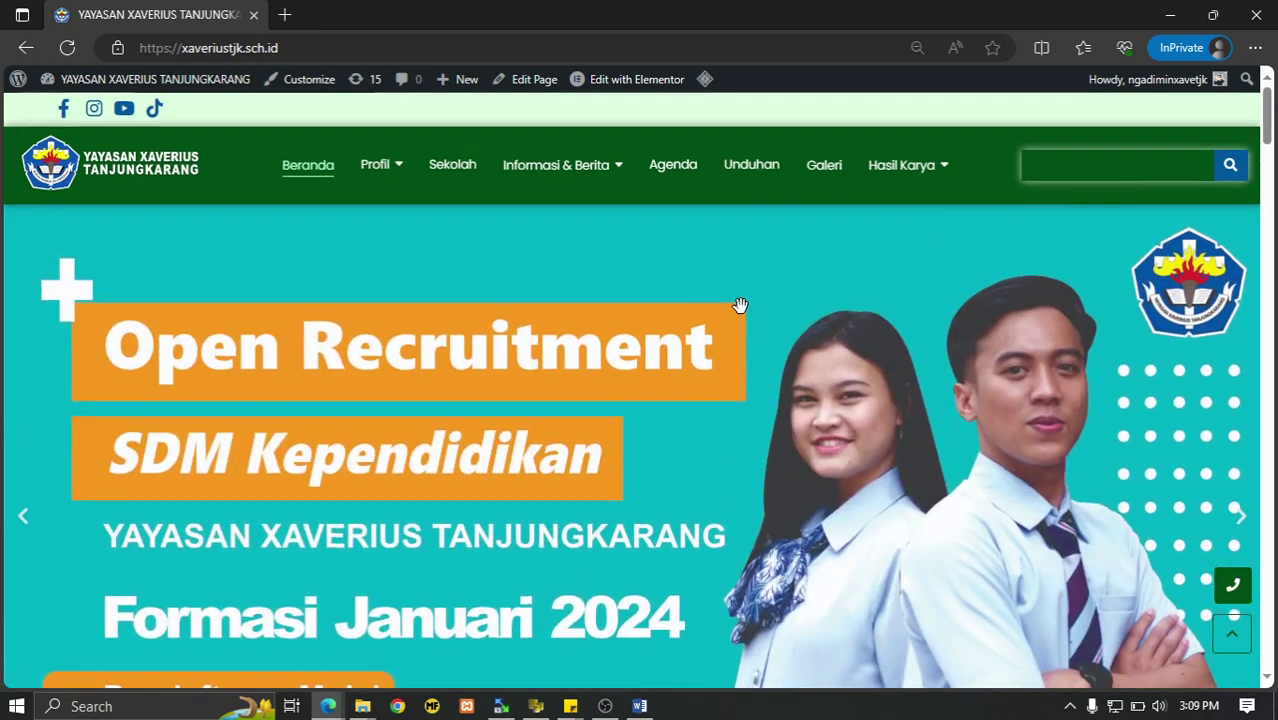
{"action": "left_click", "coordinate": [625, 80]}
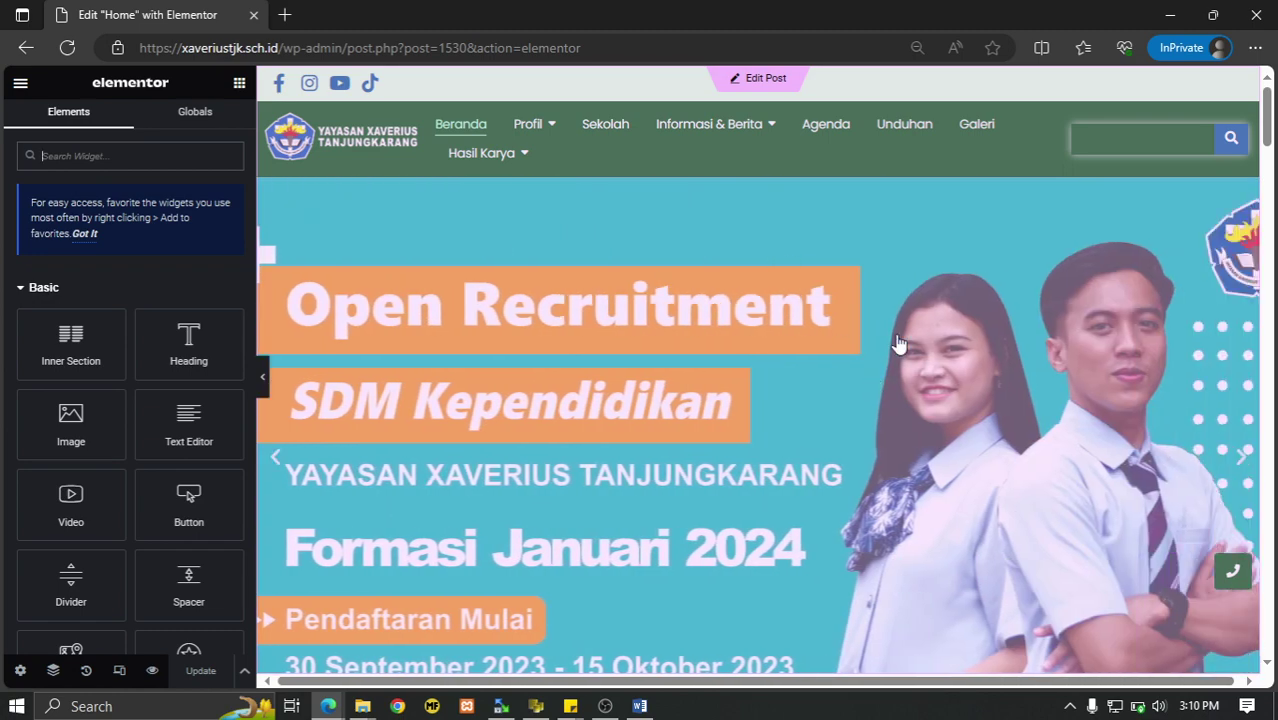
View the layout settings of the empty section below the banner slider and of the section with the five icon links.
{"action": "scroll", "coordinate": [895, 345], "scroll_direction": "down", "scroll_amount": 5}
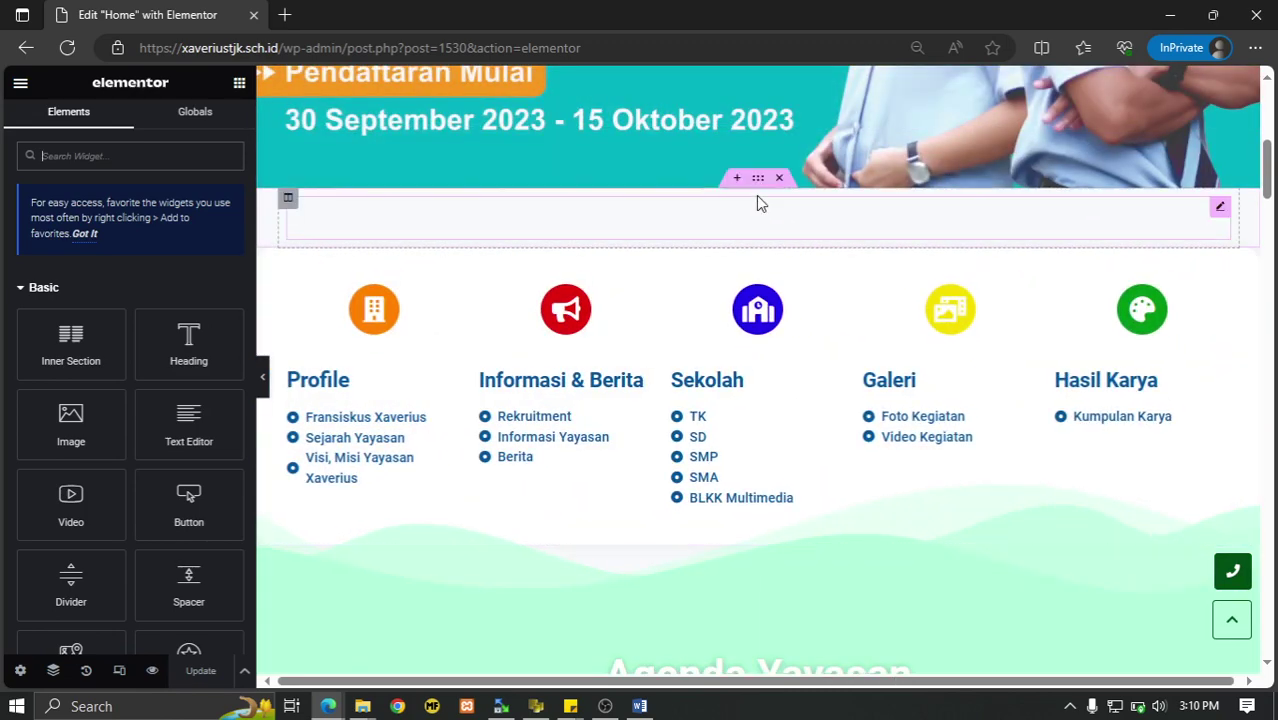
{"action": "left_click", "coordinate": [758, 186]}
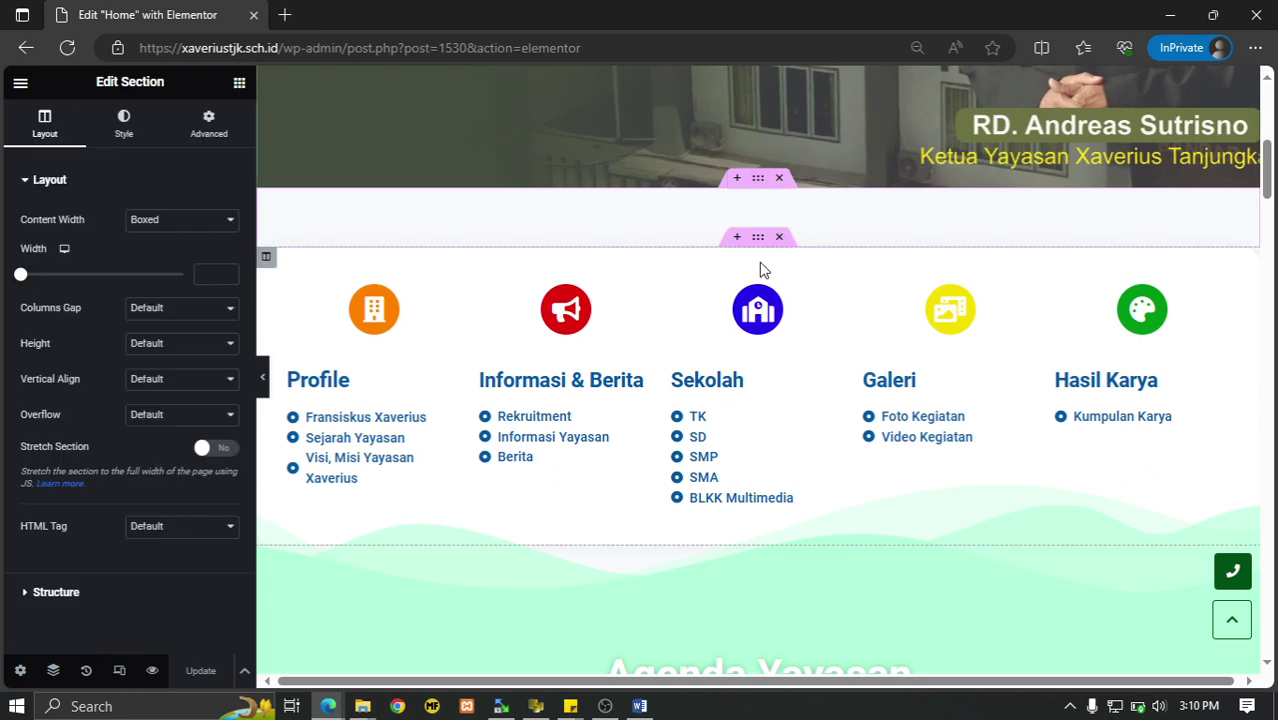
{"action": "left_click", "coordinate": [759, 240]}
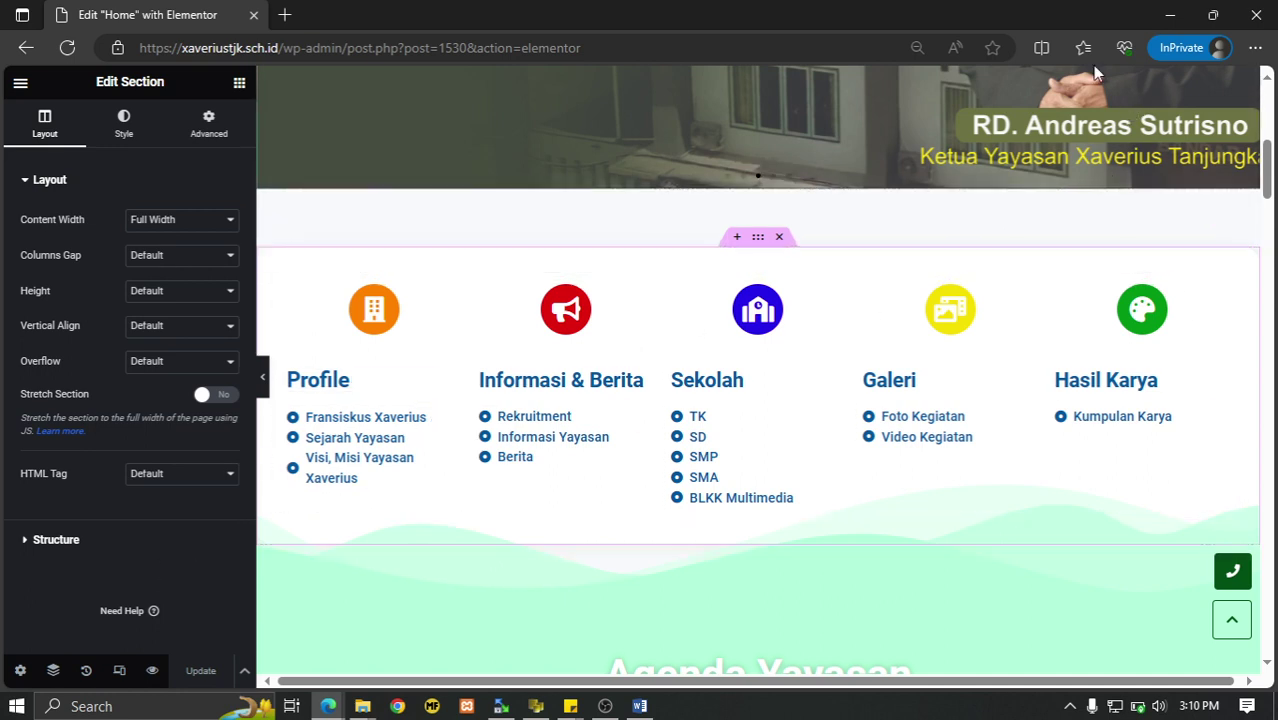
Show the page structure in the Navigator and jump to the section above Agenda Yayasan, the banner section and the last section.
{"action": "scroll", "coordinate": [790, 378], "scroll_direction": "up", "scroll_amount": 4}
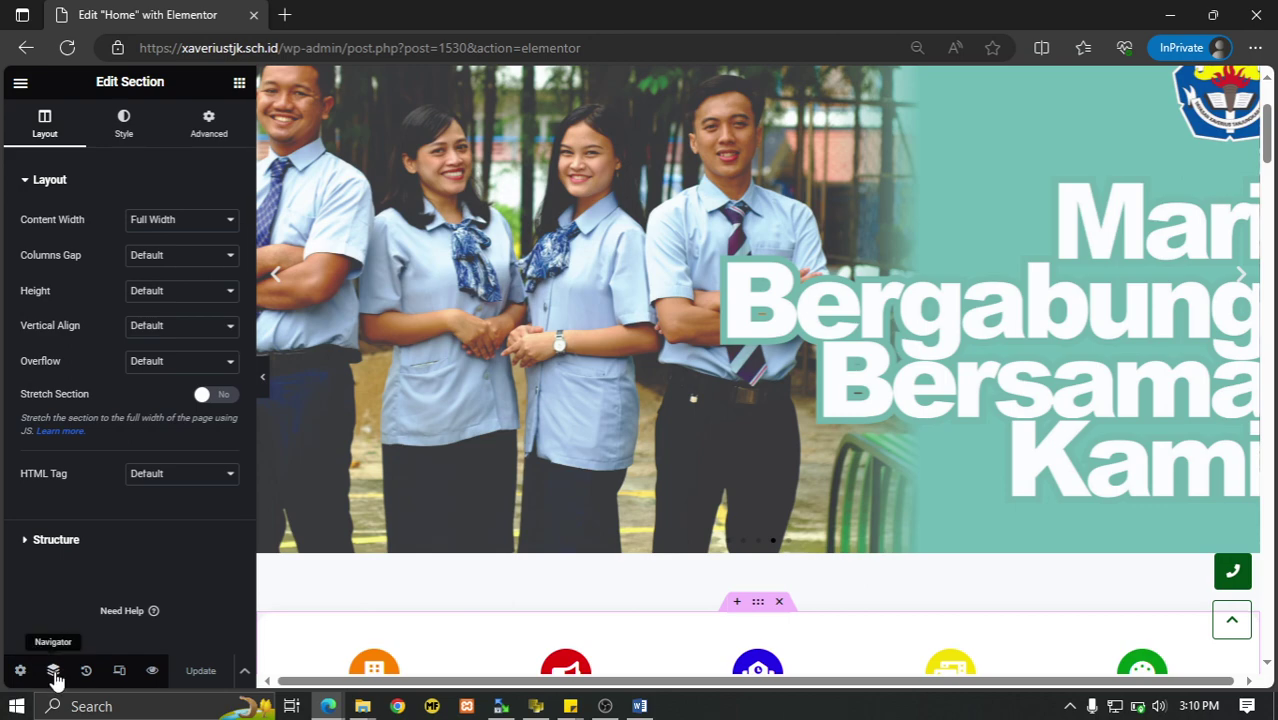
{"action": "left_click", "coordinate": [54, 671]}
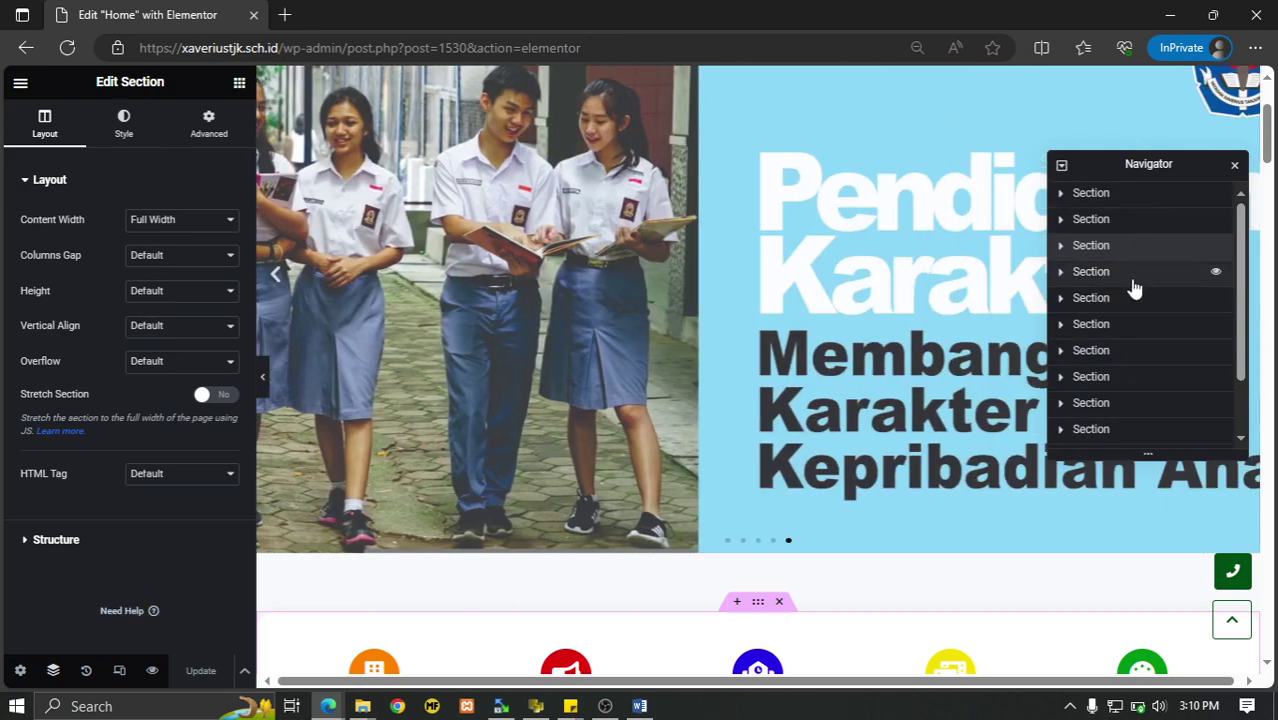
{"action": "scroll", "coordinate": [1127, 296], "scroll_direction": "down", "scroll_amount": 2}
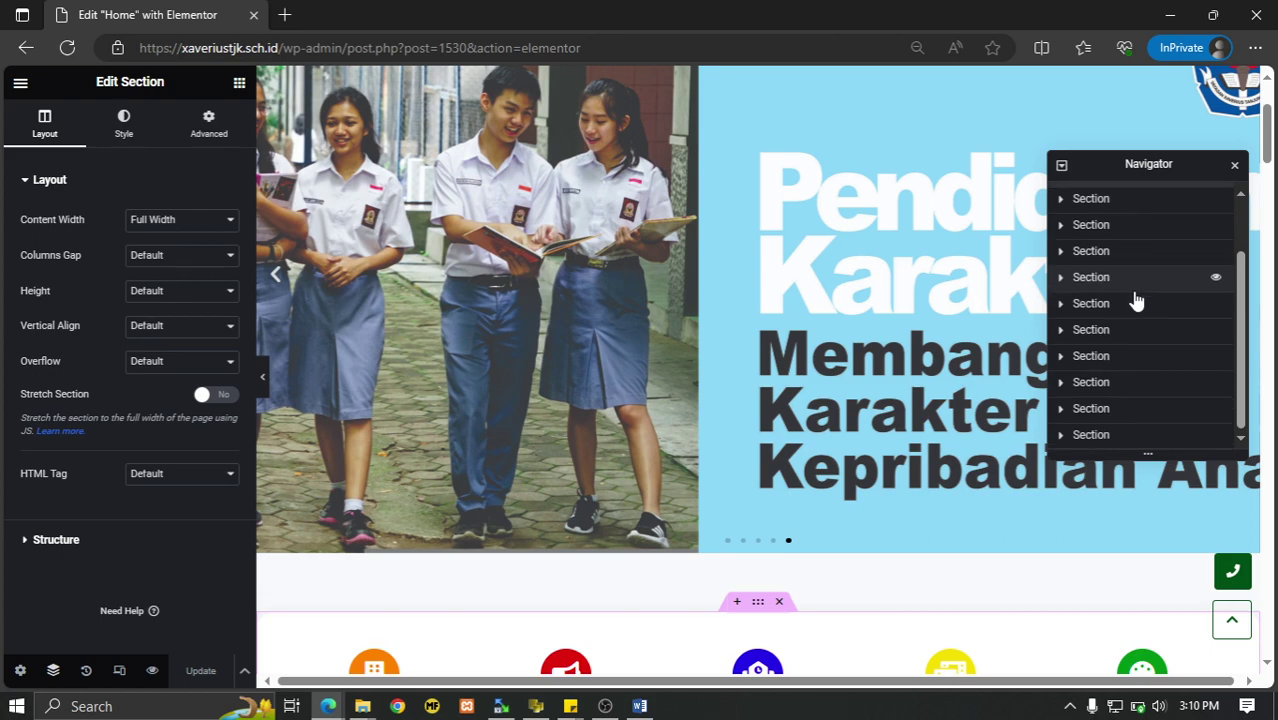
{"action": "left_click", "coordinate": [1100, 224]}
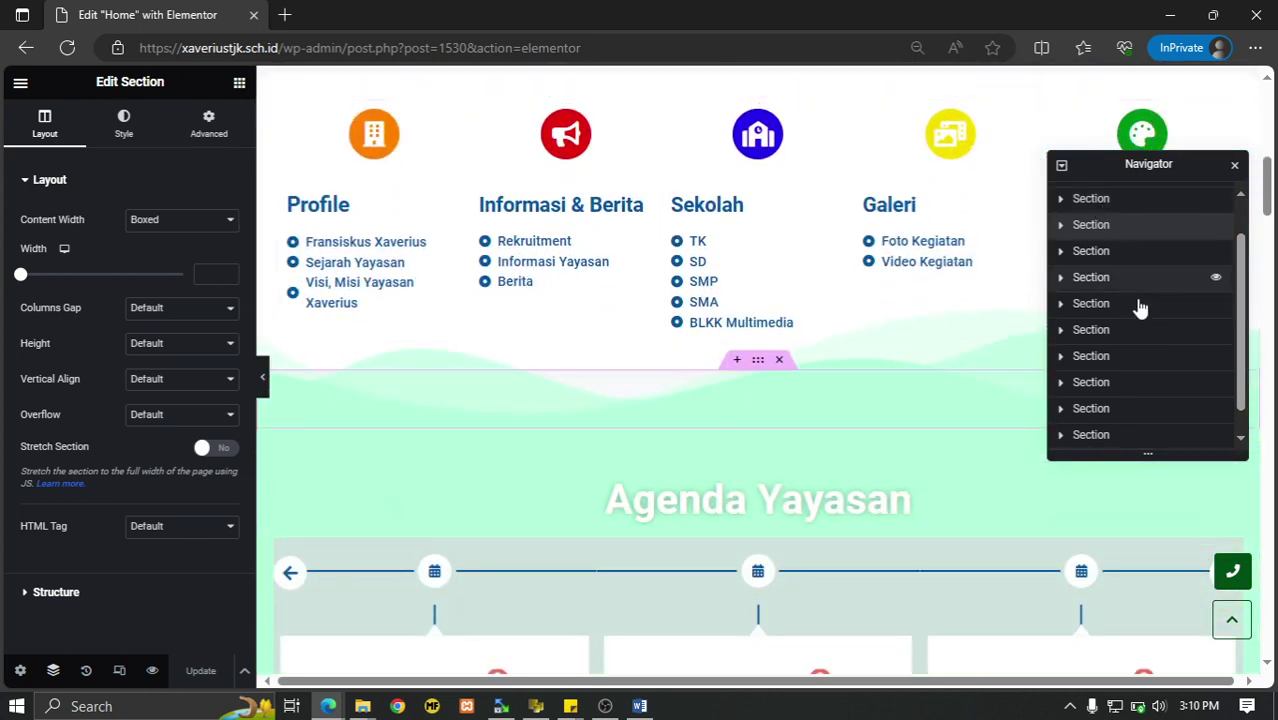
{"action": "scroll", "coordinate": [1140, 308], "scroll_direction": "up", "scroll_amount": 1}
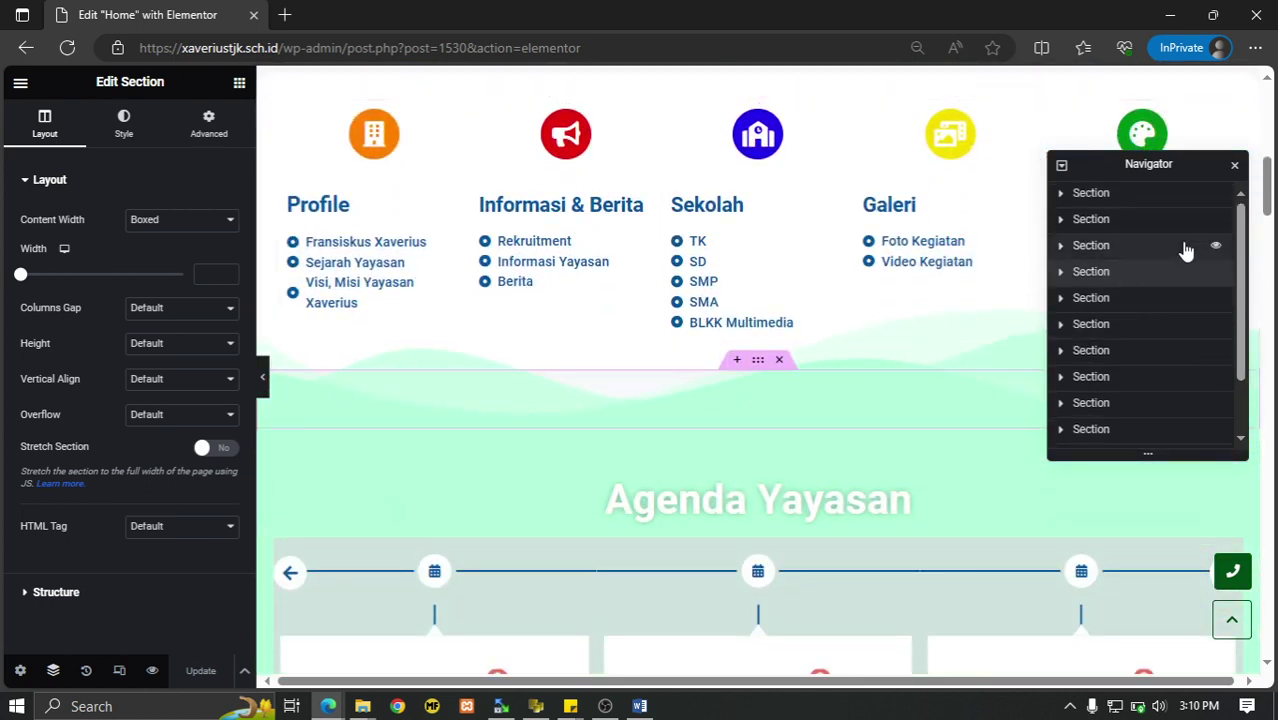
{"action": "left_click", "coordinate": [1095, 193]}
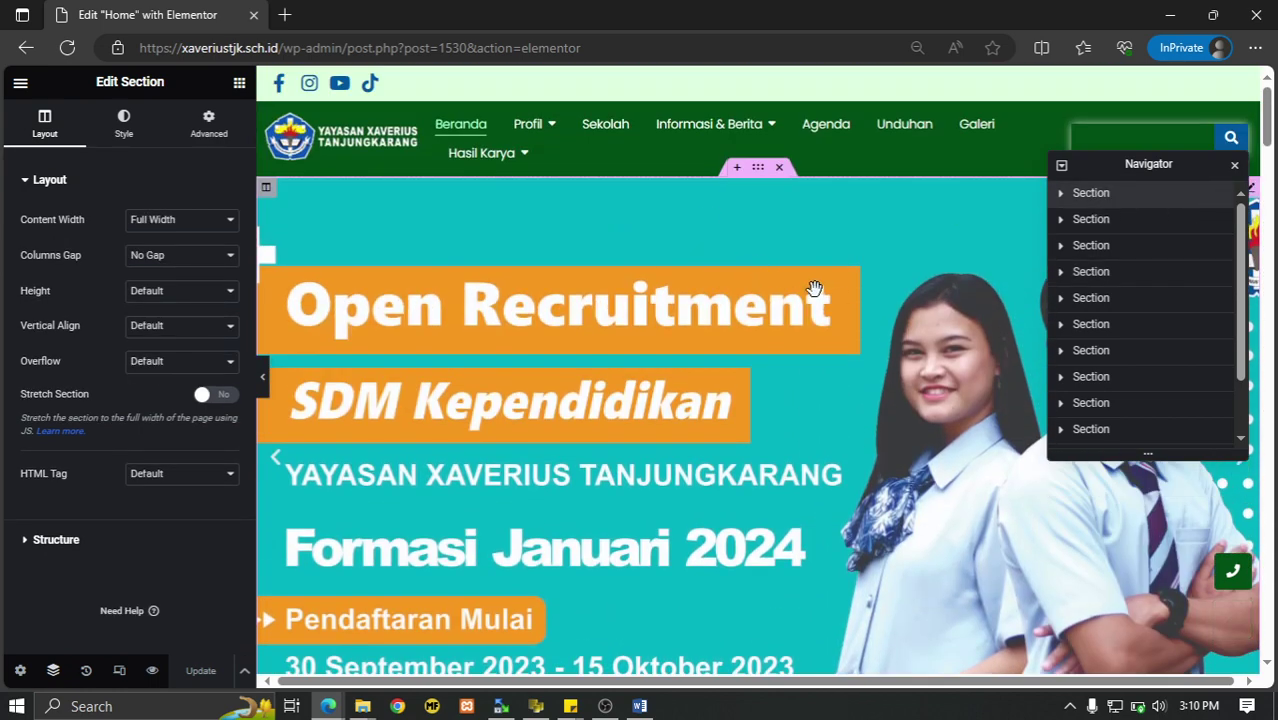
{"action": "scroll", "coordinate": [1152, 302], "scroll_direction": "down", "scroll_amount": 2}
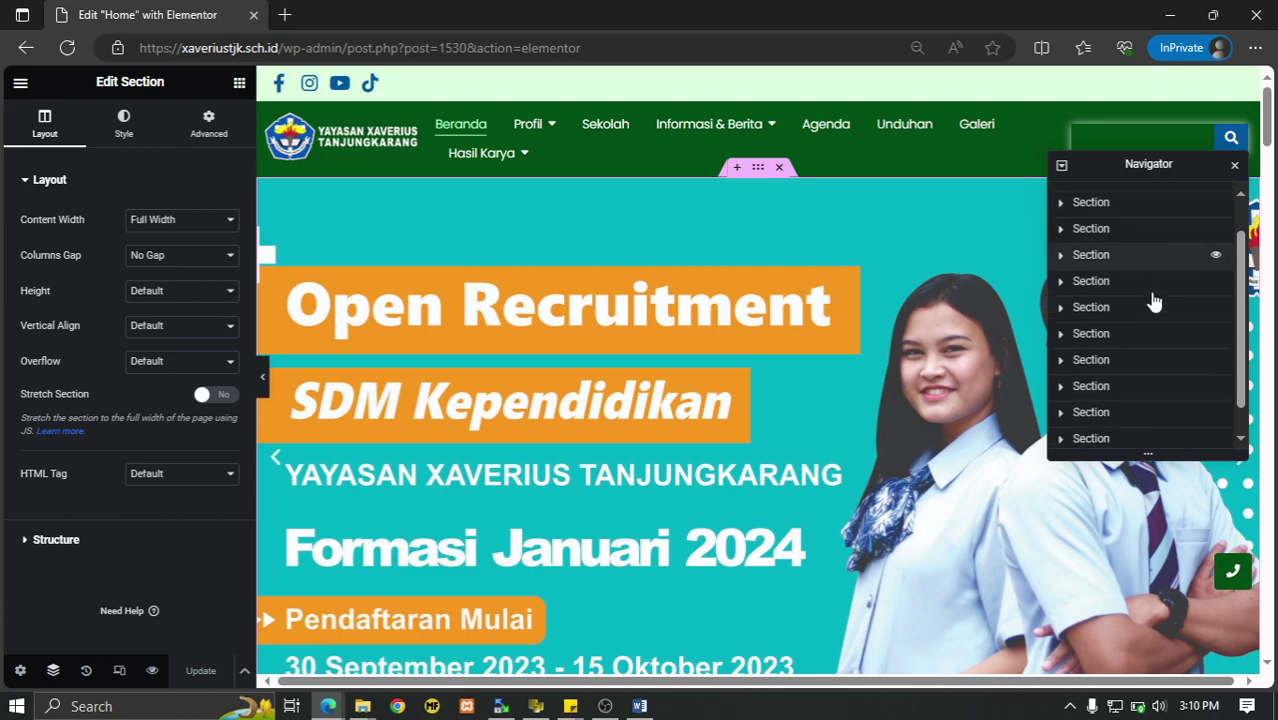
{"action": "left_click", "coordinate": [1100, 436]}
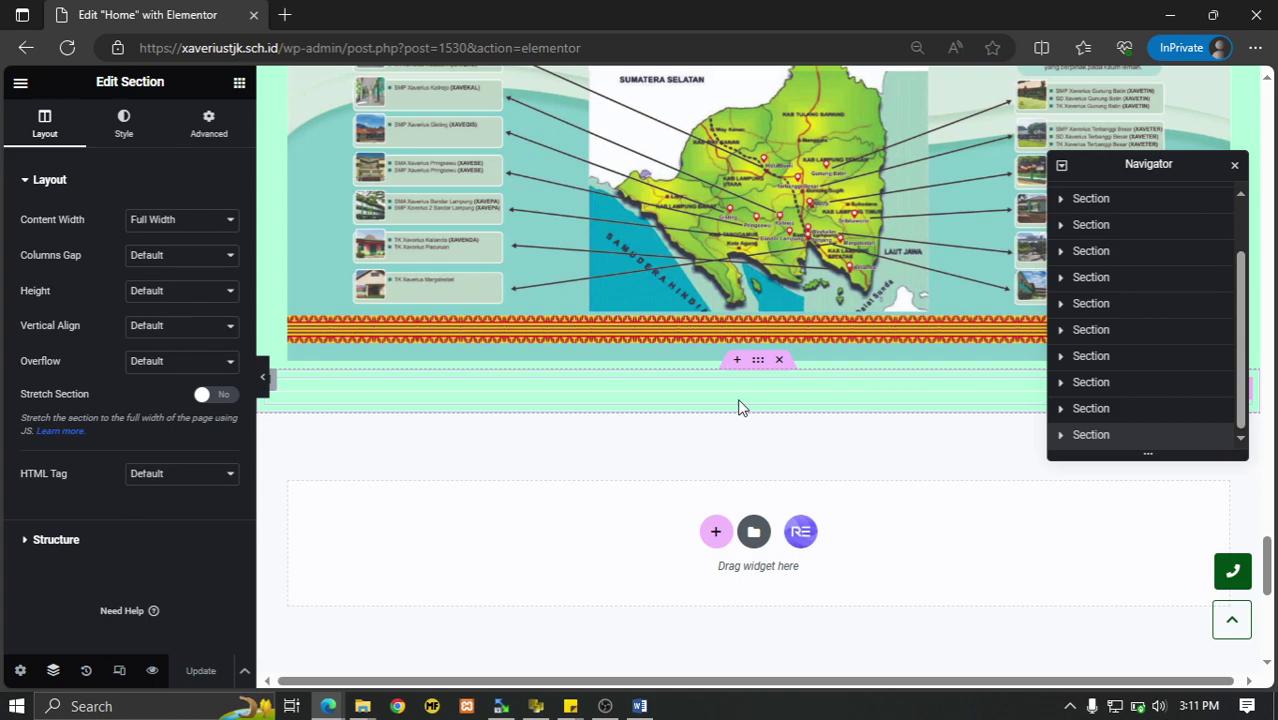
Review the page's sections, selecting the school map section and the Pastoral Sekolah section.
{"action": "scroll", "coordinate": [740, 407], "scroll_direction": "up", "scroll_amount": 10}
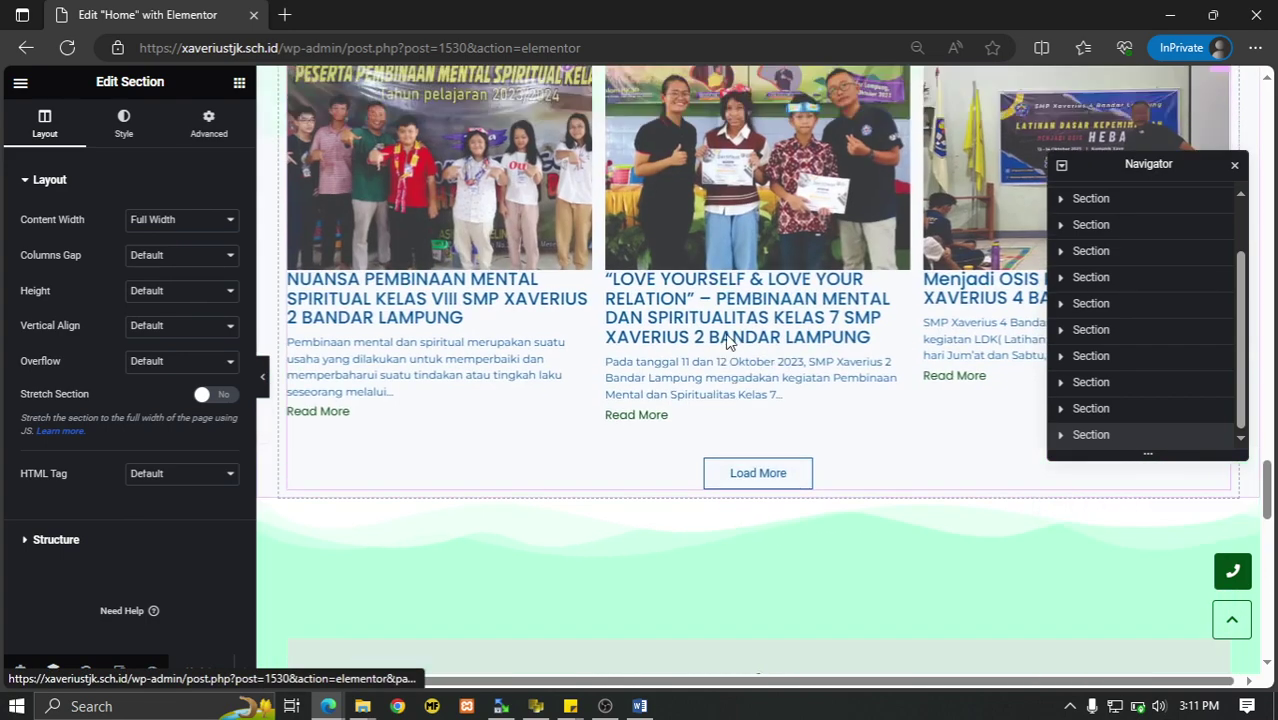
{"action": "scroll", "coordinate": [728, 343], "scroll_direction": "up", "scroll_amount": 10}
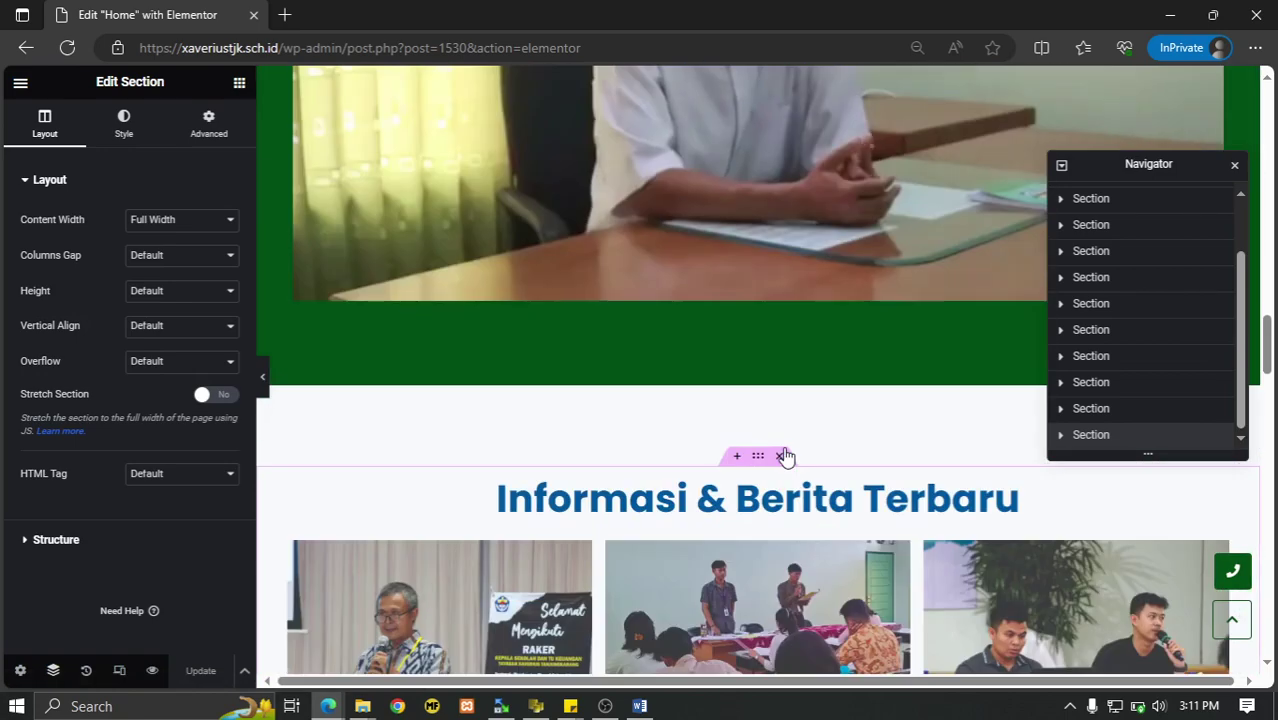
{"action": "scroll", "coordinate": [785, 456], "scroll_direction": "up", "scroll_amount": 5}
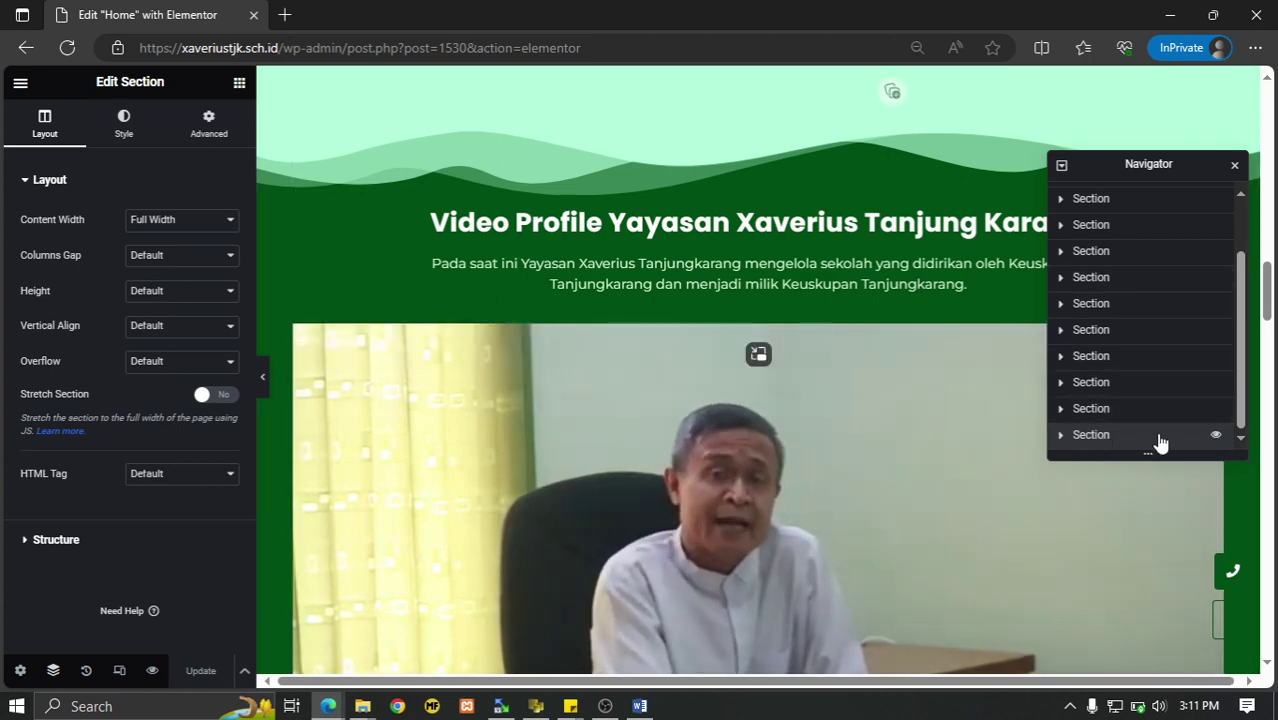
{"action": "scroll", "coordinate": [825, 515], "scroll_direction": "down", "scroll_amount": 15}
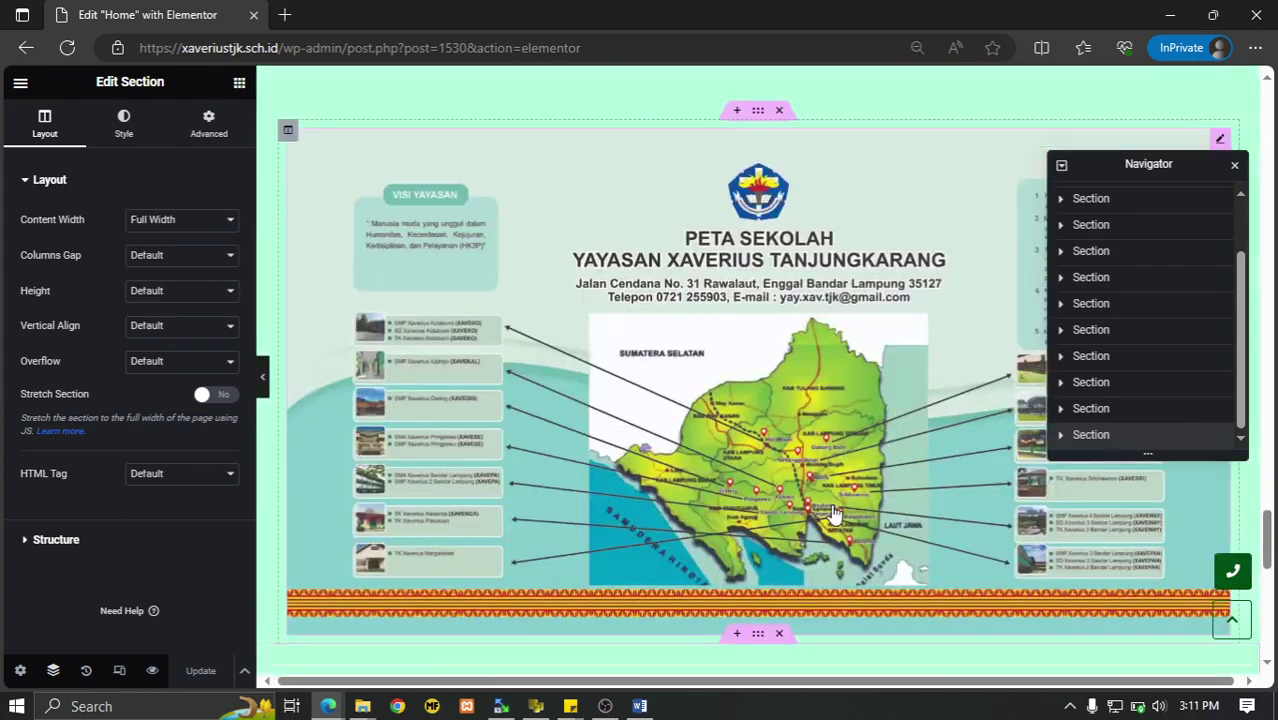
{"action": "scroll", "coordinate": [833, 512], "scroll_direction": "down", "scroll_amount": 5}
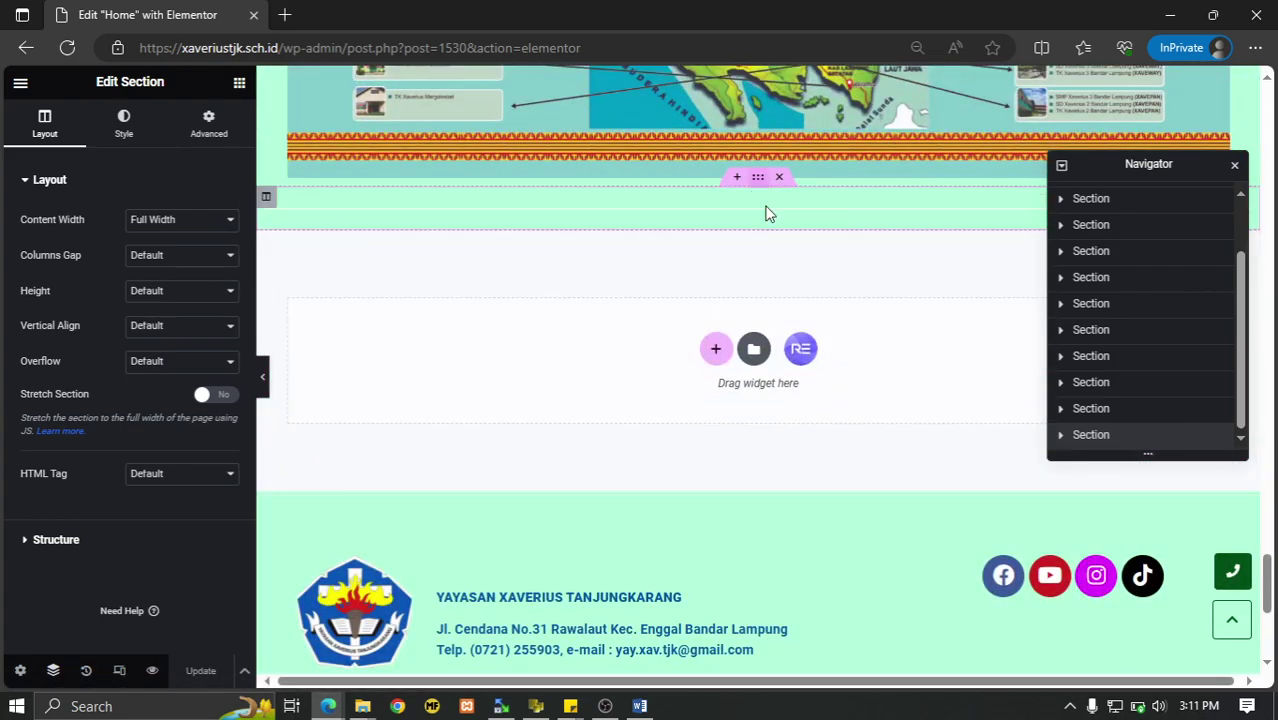
{"action": "scroll", "coordinate": [765, 211], "scroll_direction": "up", "scroll_amount": 4}
{"action": "scroll", "coordinate": [776, 259], "scroll_direction": "up", "scroll_amount": 4}
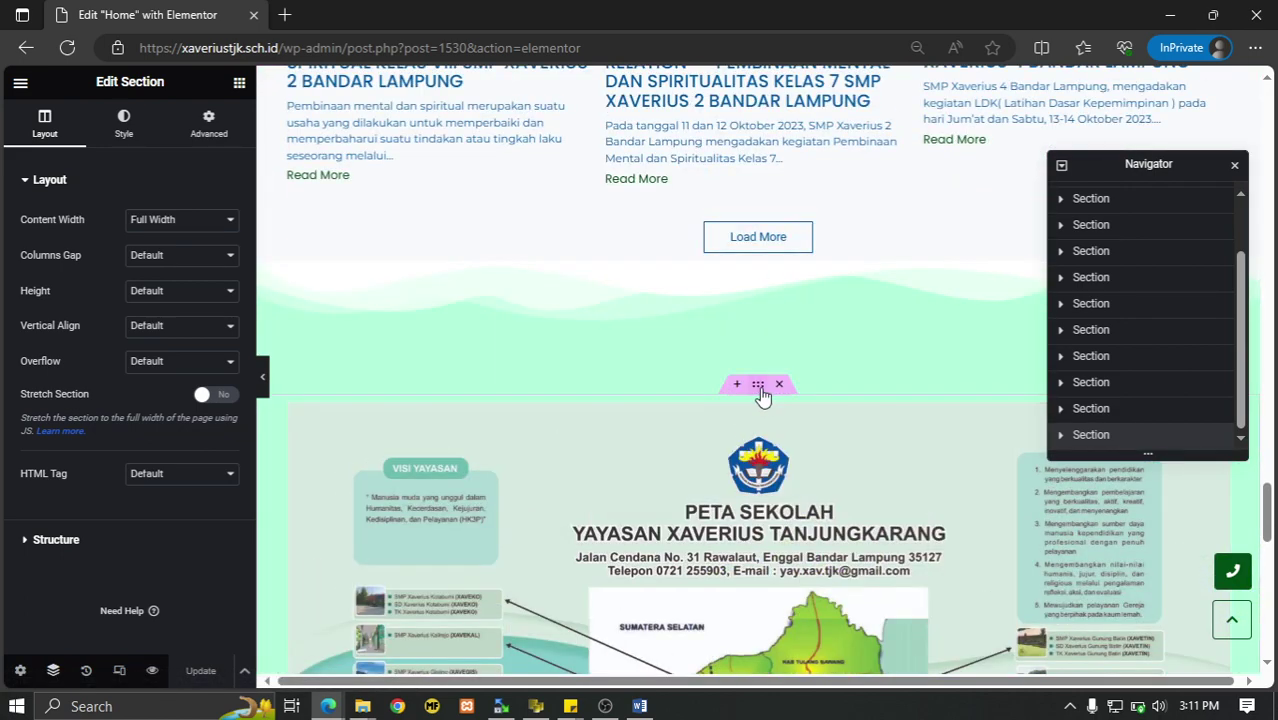
{"action": "left_click", "coordinate": [760, 390]}
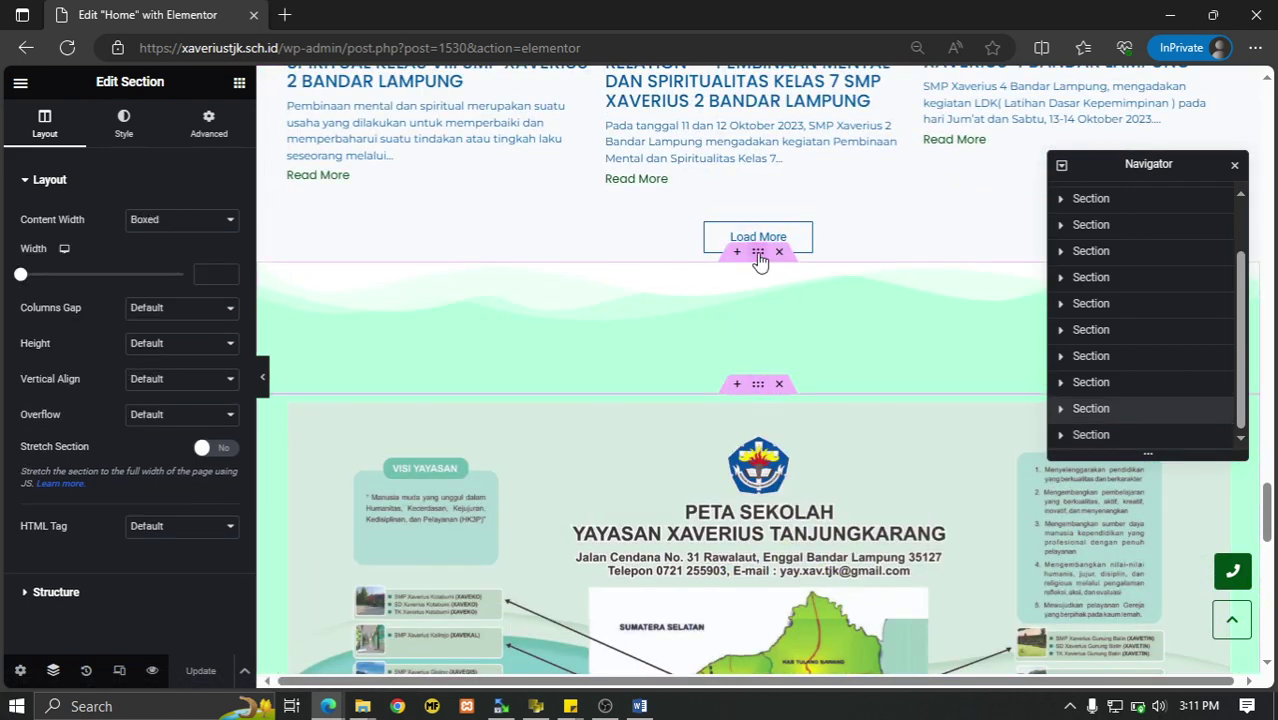
{"action": "left_click", "coordinate": [1107, 380]}
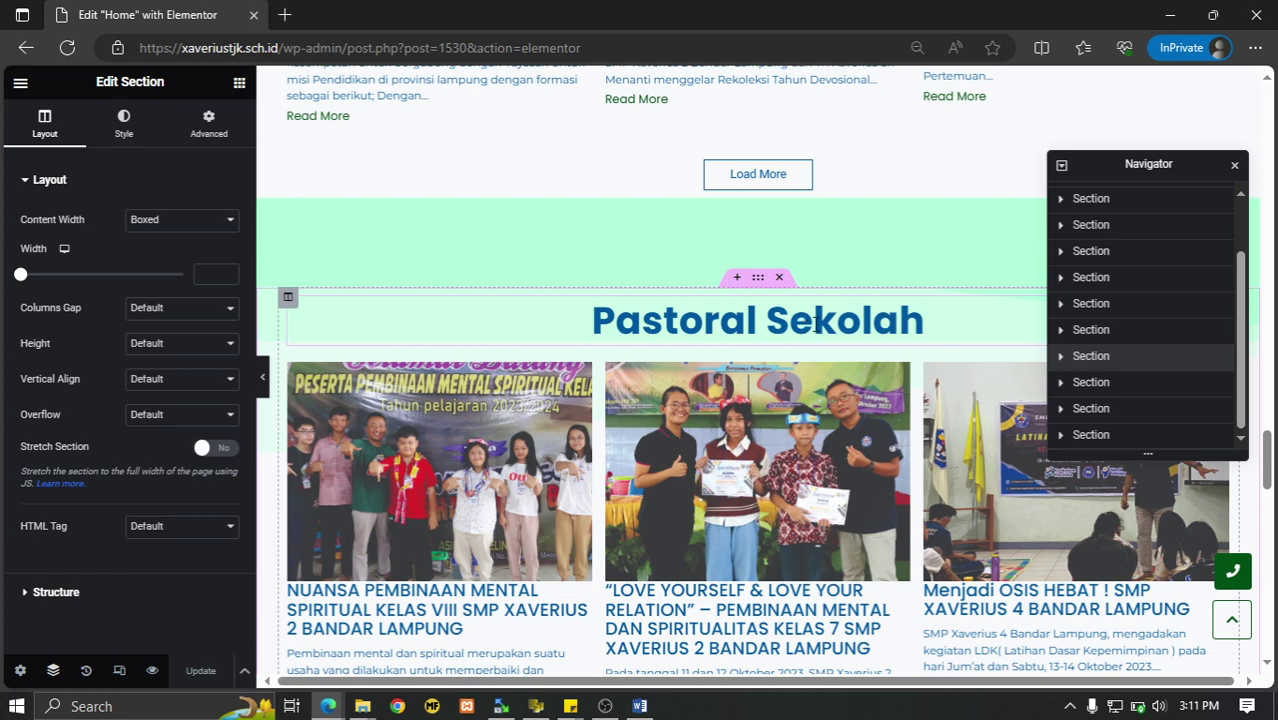
Expand the Informasi & Berita Terbaru section in the page structure and view the settings of its heading and post grid.
{"action": "scroll", "coordinate": [803, 350], "scroll_direction": "up", "scroll_amount": 9}
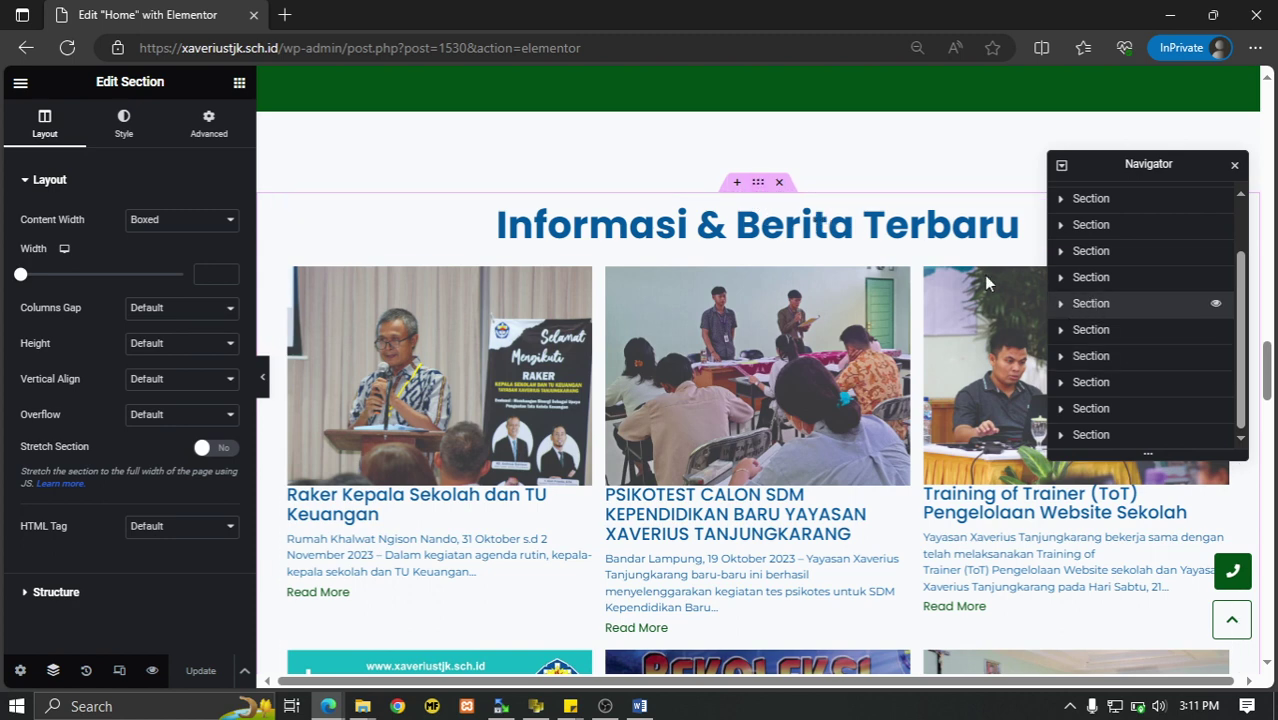
{"action": "left_click", "coordinate": [1062, 304]}
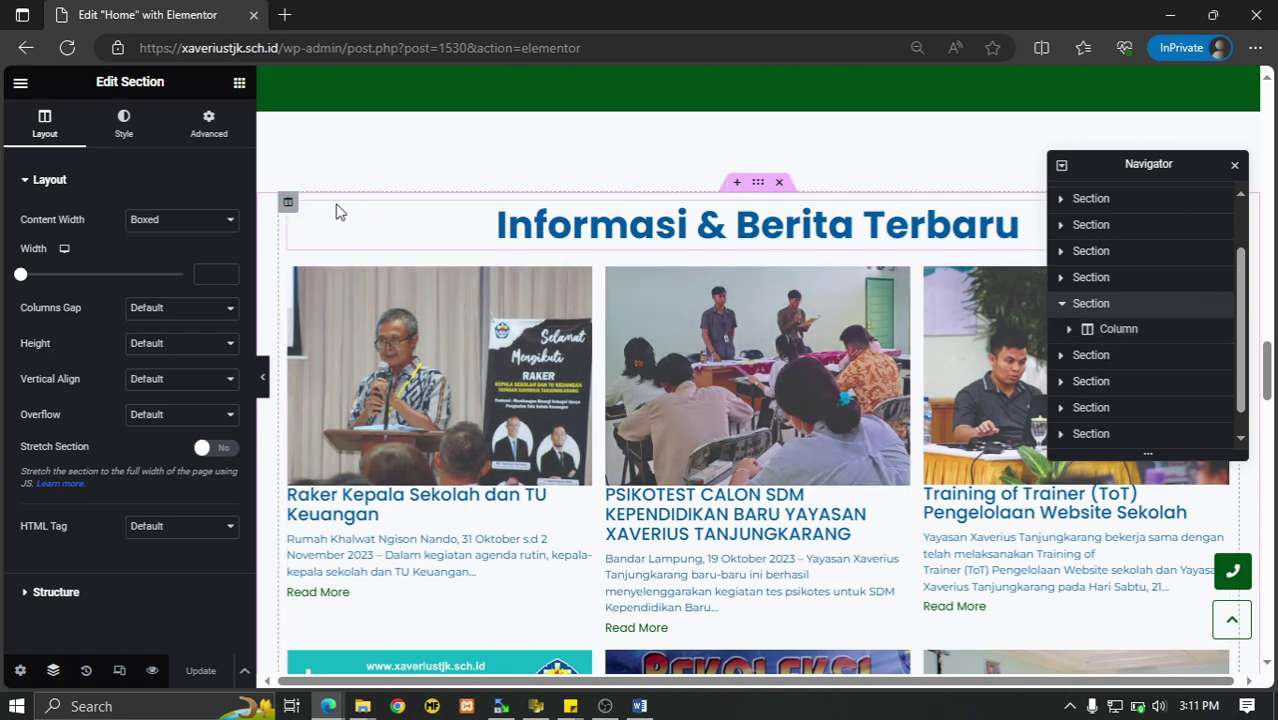
{"action": "left_click", "coordinate": [1069, 331]}
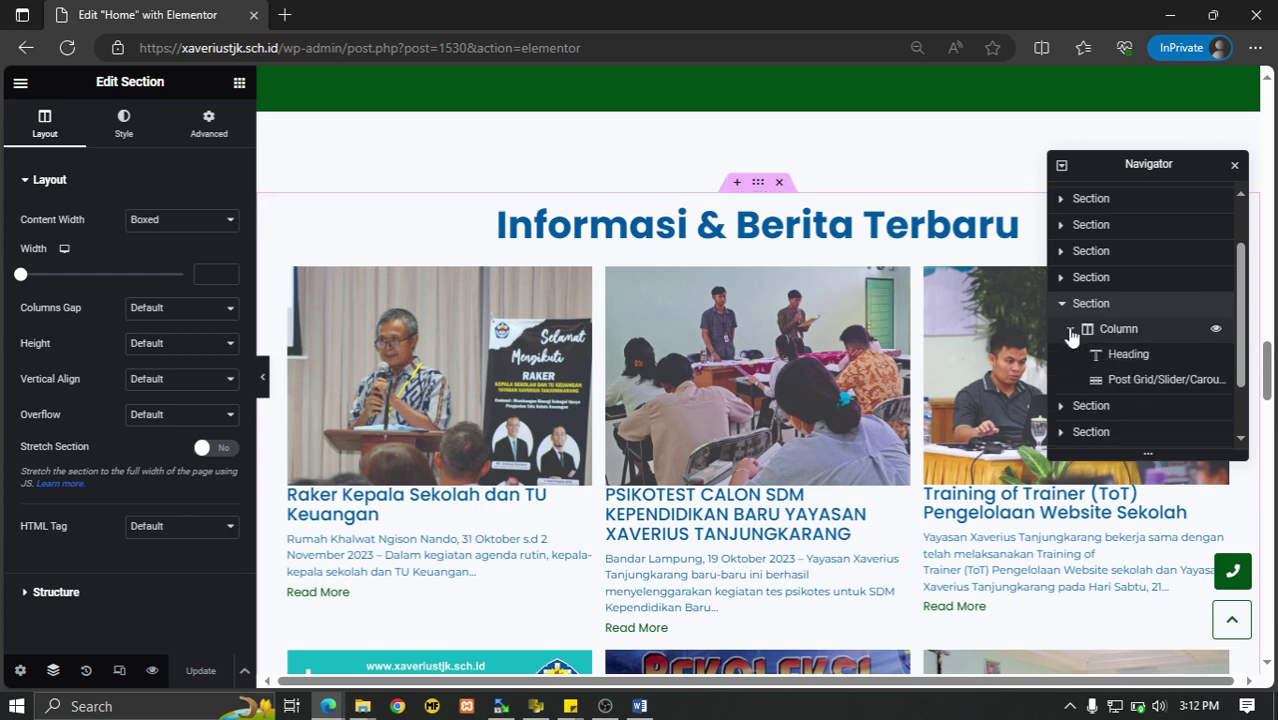
{"action": "left_click", "coordinate": [1125, 356]}
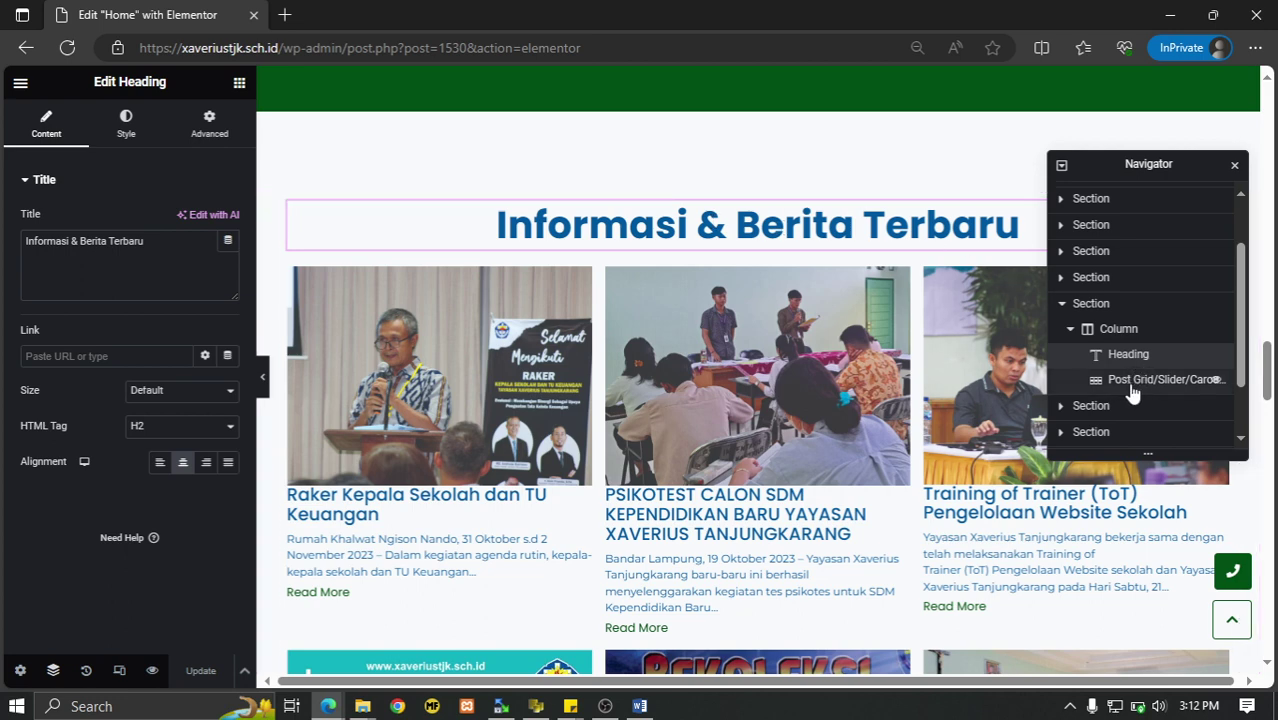
{"action": "left_click", "coordinate": [1131, 386]}
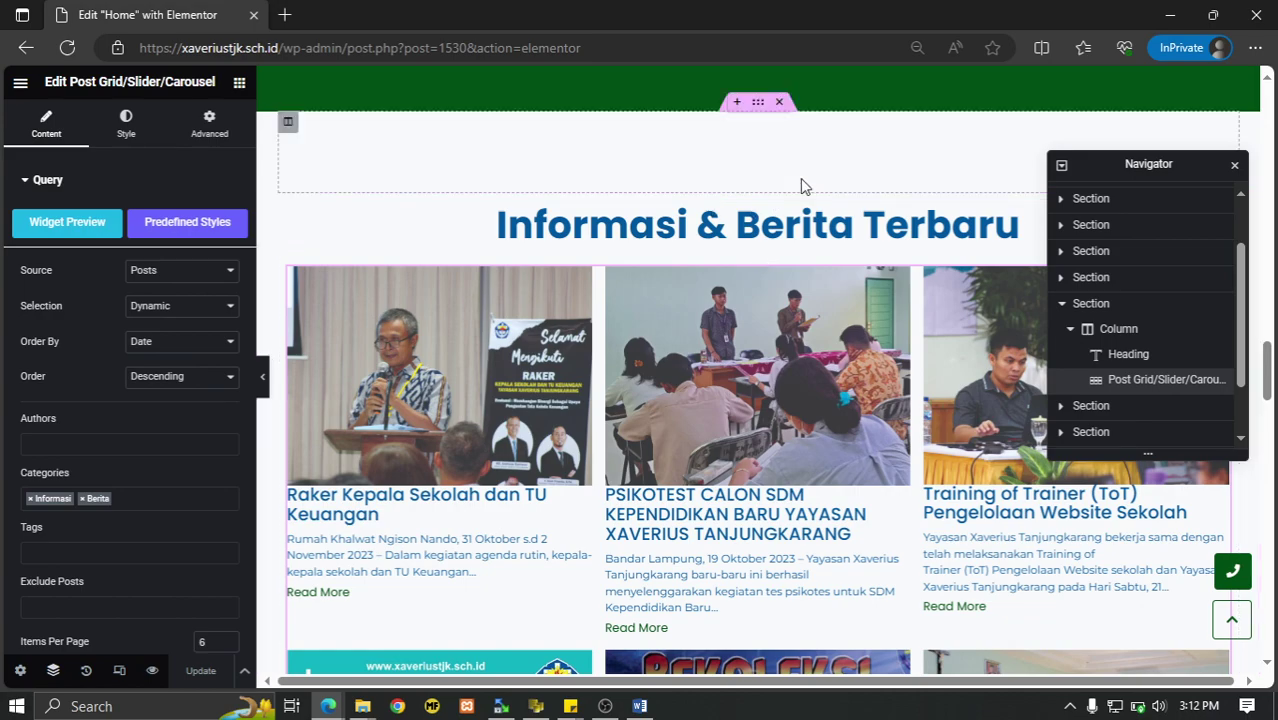
Review the page down to the school map, and open the banner slider's settings and page through its slides.
{"action": "scroll", "coordinate": [855, 322], "scroll_direction": "down", "scroll_amount": 14}
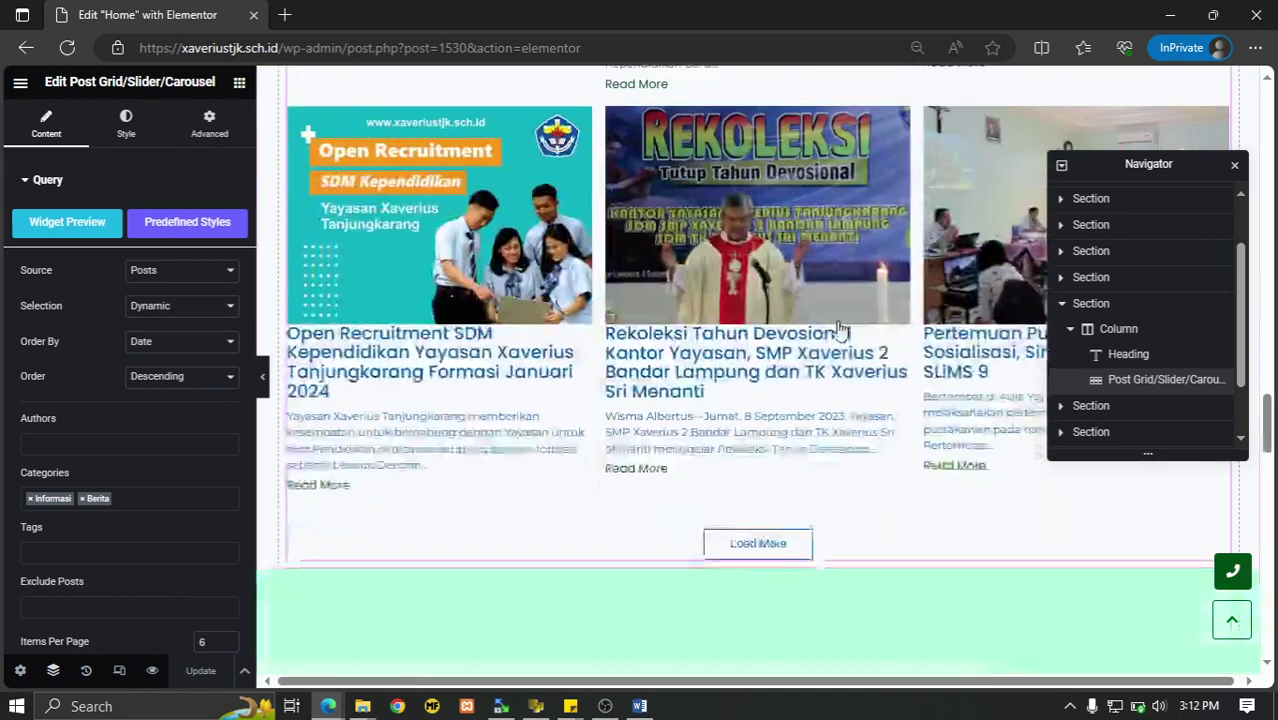
{"action": "scroll", "coordinate": [840, 330], "scroll_direction": "down", "scroll_amount": 7}
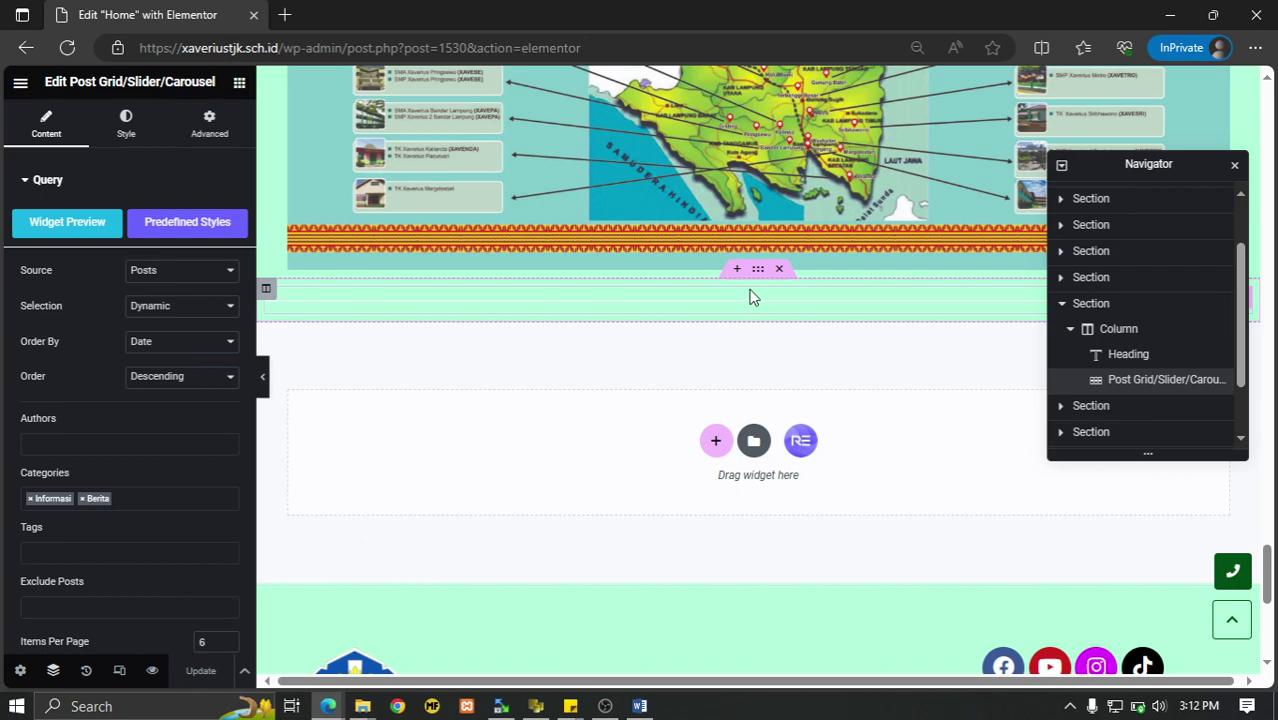
{"action": "scroll", "coordinate": [1258, 418], "scroll_direction": "up", "scroll_amount": 8}
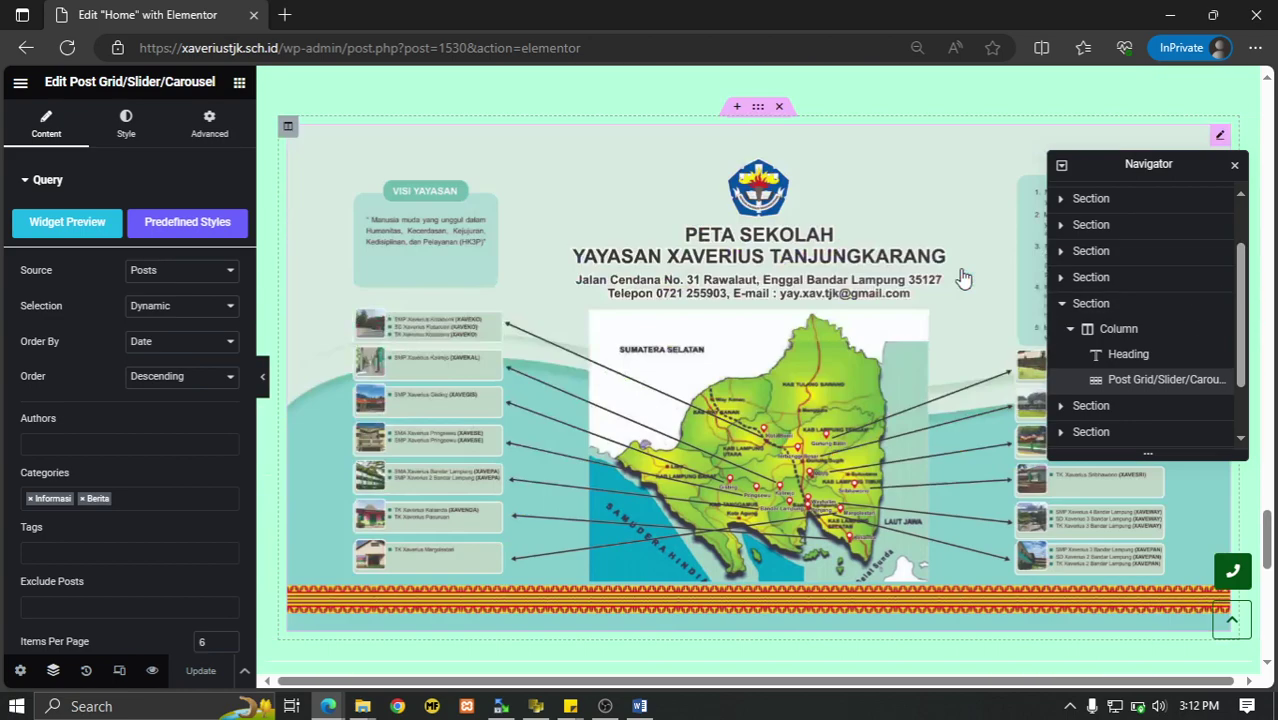
{"action": "left_click_drag", "start_coordinate": [1269, 466], "coordinate": [1267, 104]}
{"action": "scroll", "coordinate": [561, 385], "scroll_direction": "down", "scroll_amount": 2}
{"action": "scroll", "coordinate": [561, 385], "scroll_direction": "up", "scroll_amount": 2}
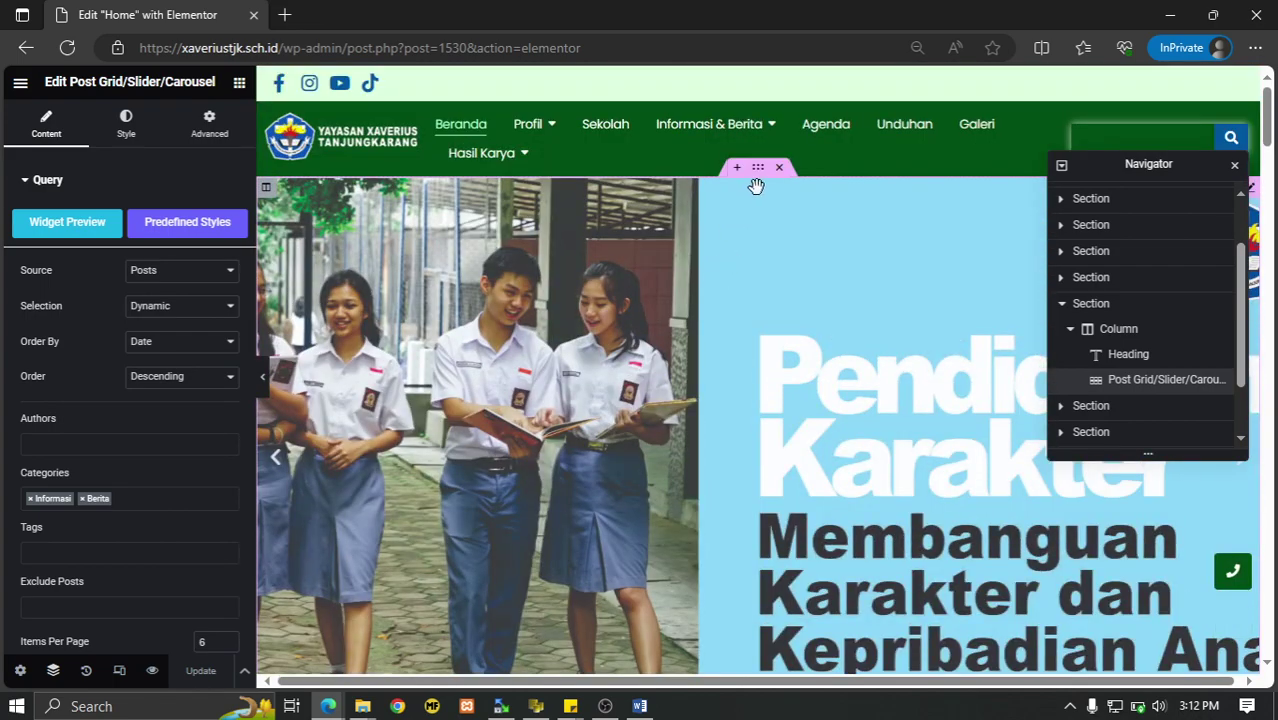
{"action": "left_click_drag", "start_coordinate": [758, 180], "coordinate": [320, 476]}
{"action": "left_click", "coordinate": [281, 473]}
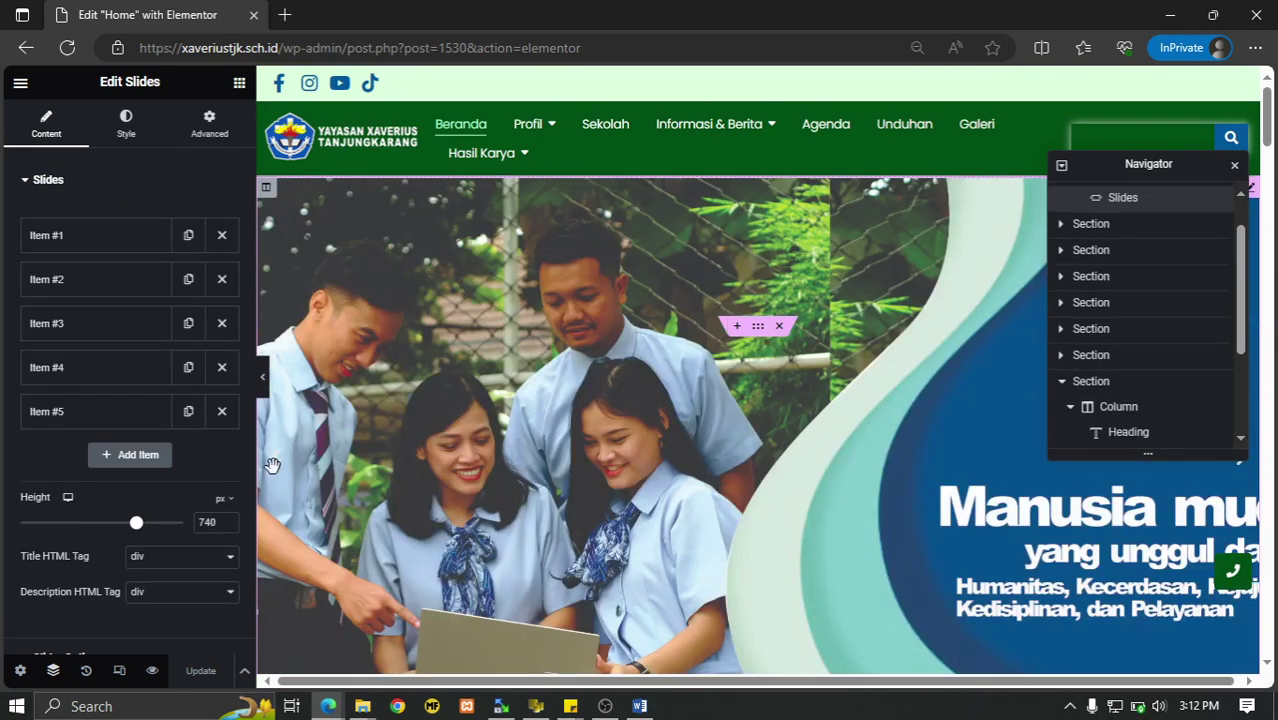
{"action": "left_click", "coordinate": [281, 473]}
{"action": "left_click", "coordinate": [281, 473]}
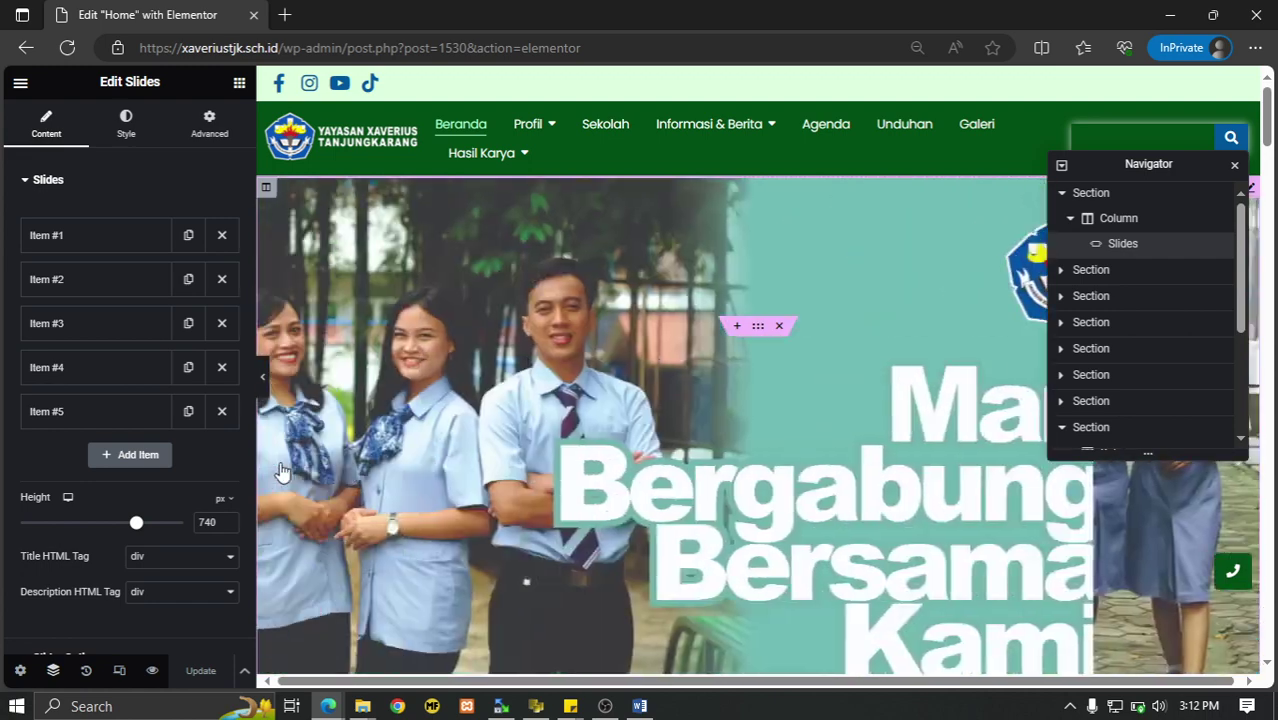
{"action": "left_click", "coordinate": [281, 473]}
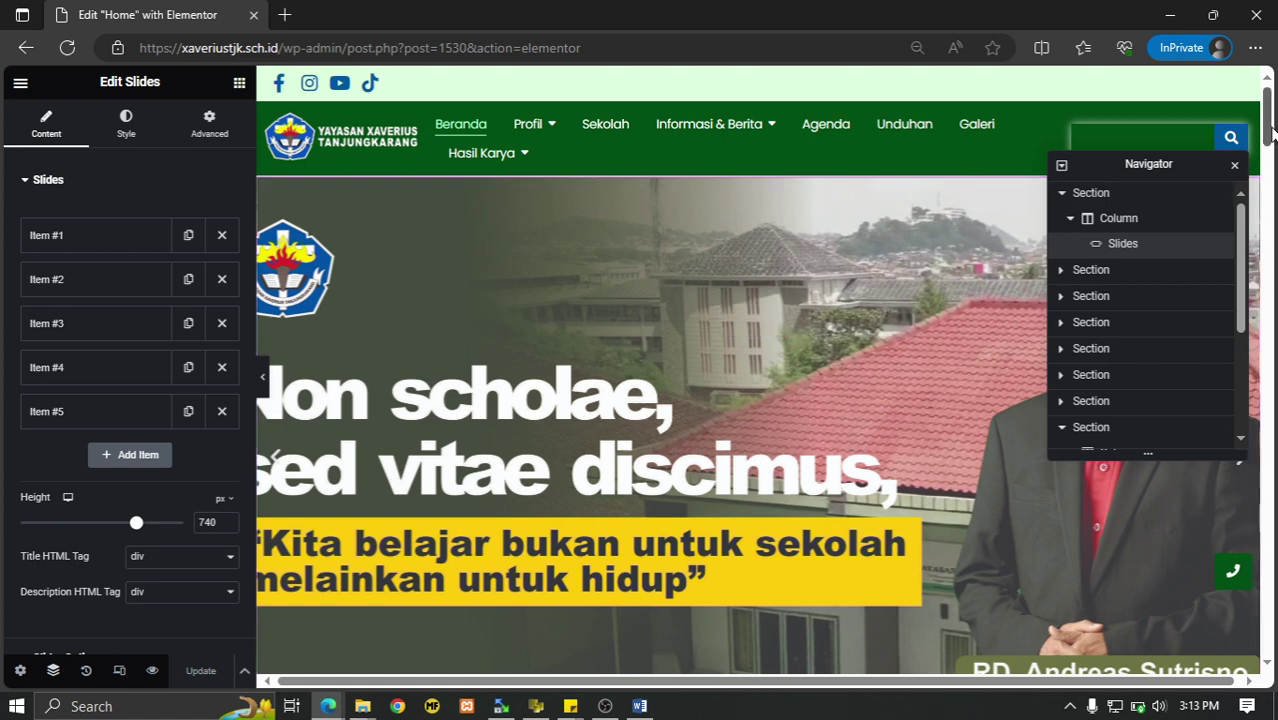
Show the widget list and browse the available widgets from the Basic group to Royal Addons.
{"action": "left_click_drag", "start_coordinate": [1272, 130], "coordinate": [1271, 608]}
{"action": "scroll", "coordinate": [633, 308], "scroll_direction": "down", "scroll_amount": 1}
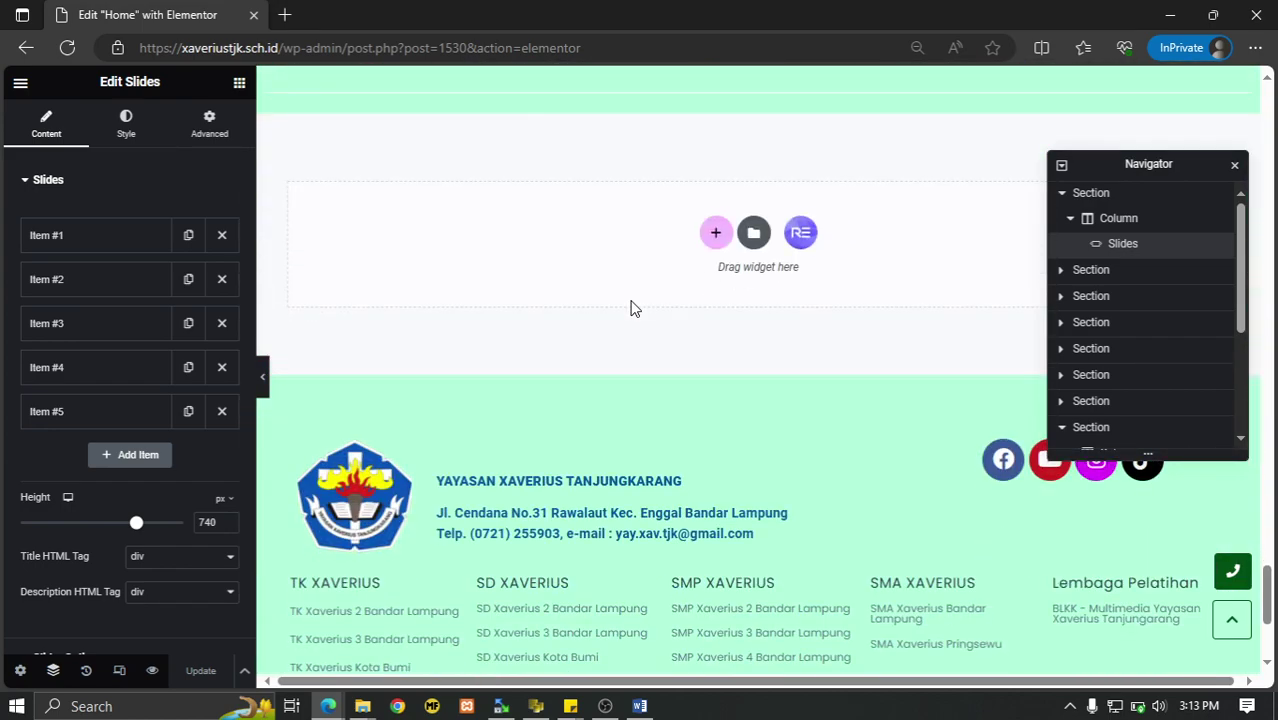
{"action": "scroll", "coordinate": [721, 285], "scroll_direction": "up", "scroll_amount": 1}
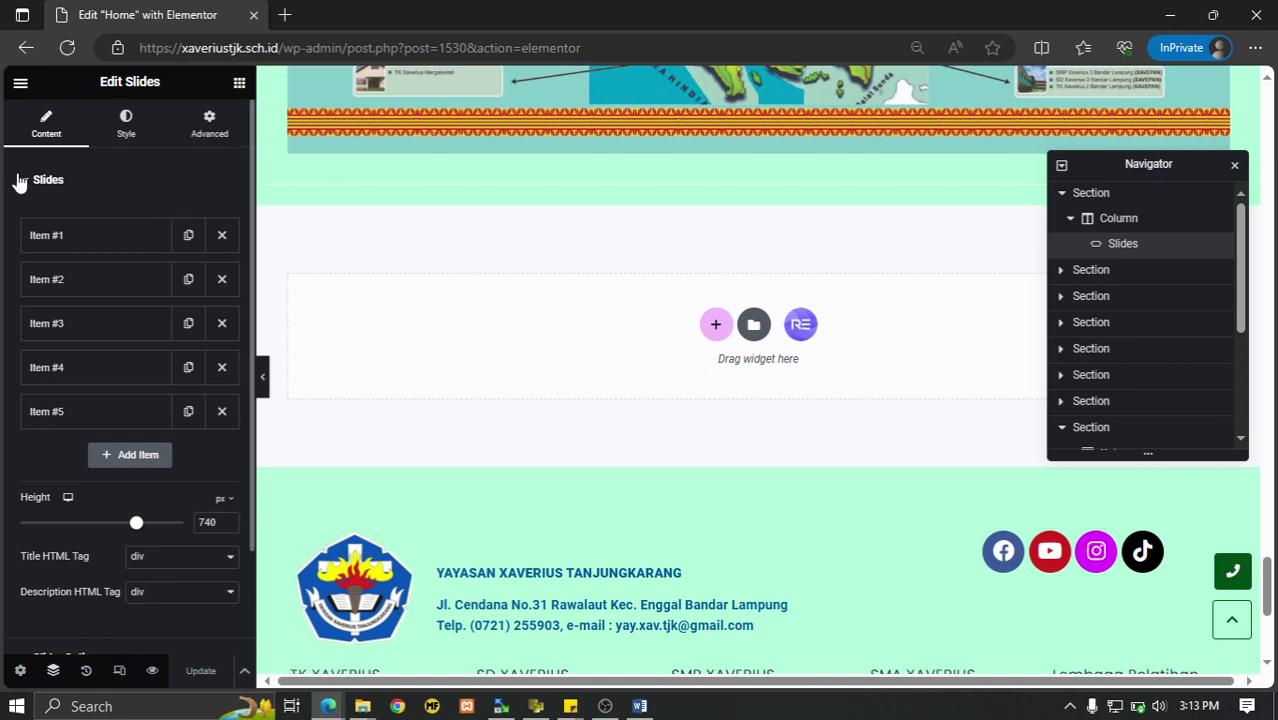
{"action": "left_click", "coordinate": [239, 88]}
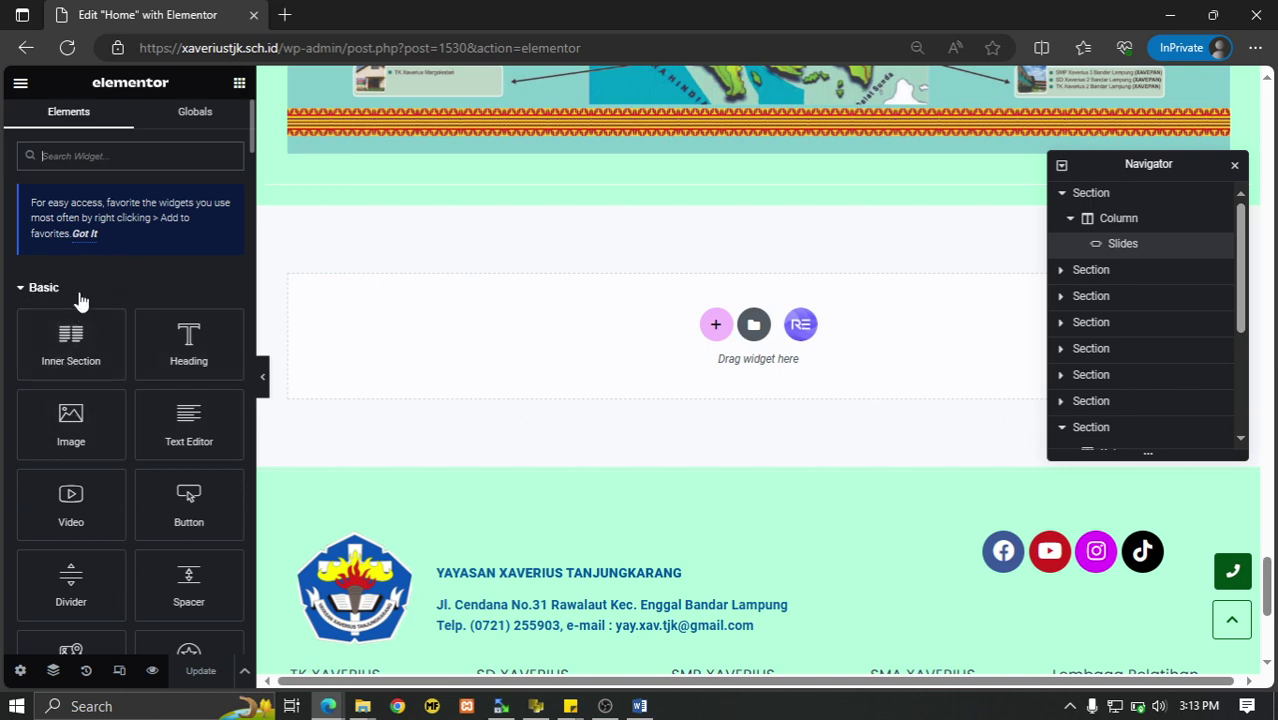
{"action": "scroll", "coordinate": [80, 294], "scroll_direction": "down", "scroll_amount": 4}
{"action": "scroll", "coordinate": [70, 330], "scroll_direction": "down", "scroll_amount": 12}
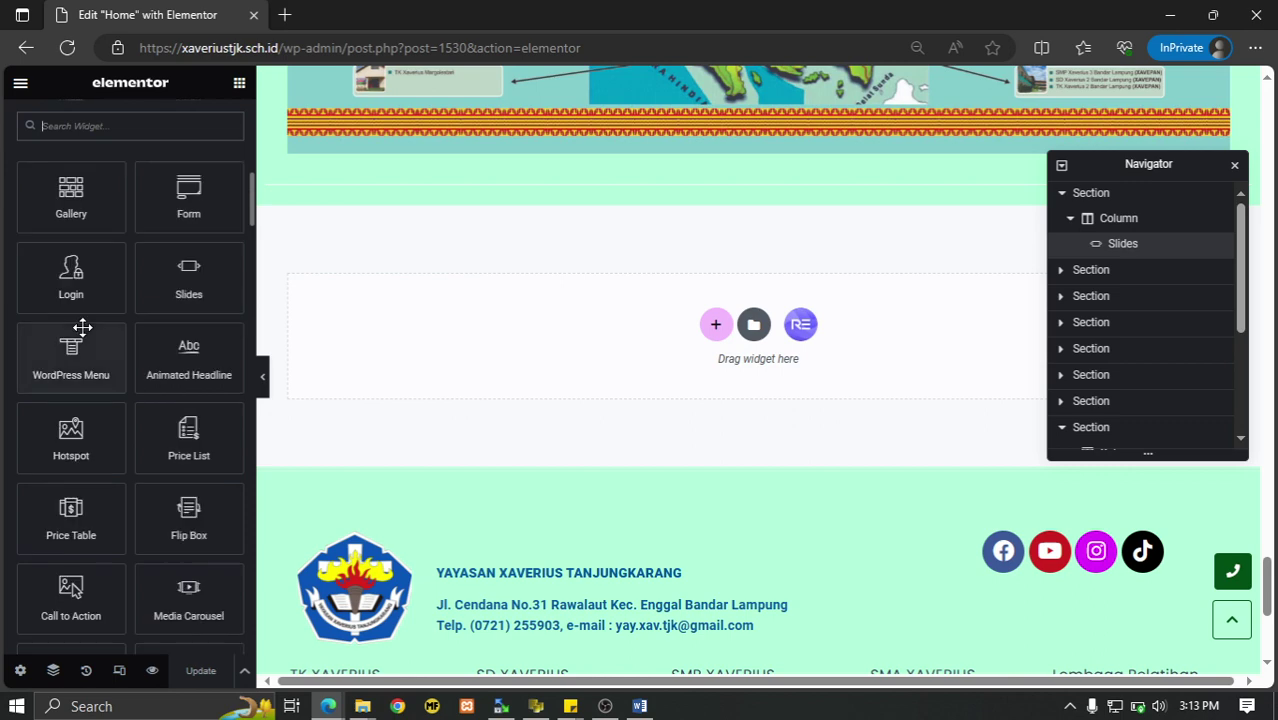
{"action": "scroll", "coordinate": [84, 326], "scroll_direction": "down", "scroll_amount": 8}
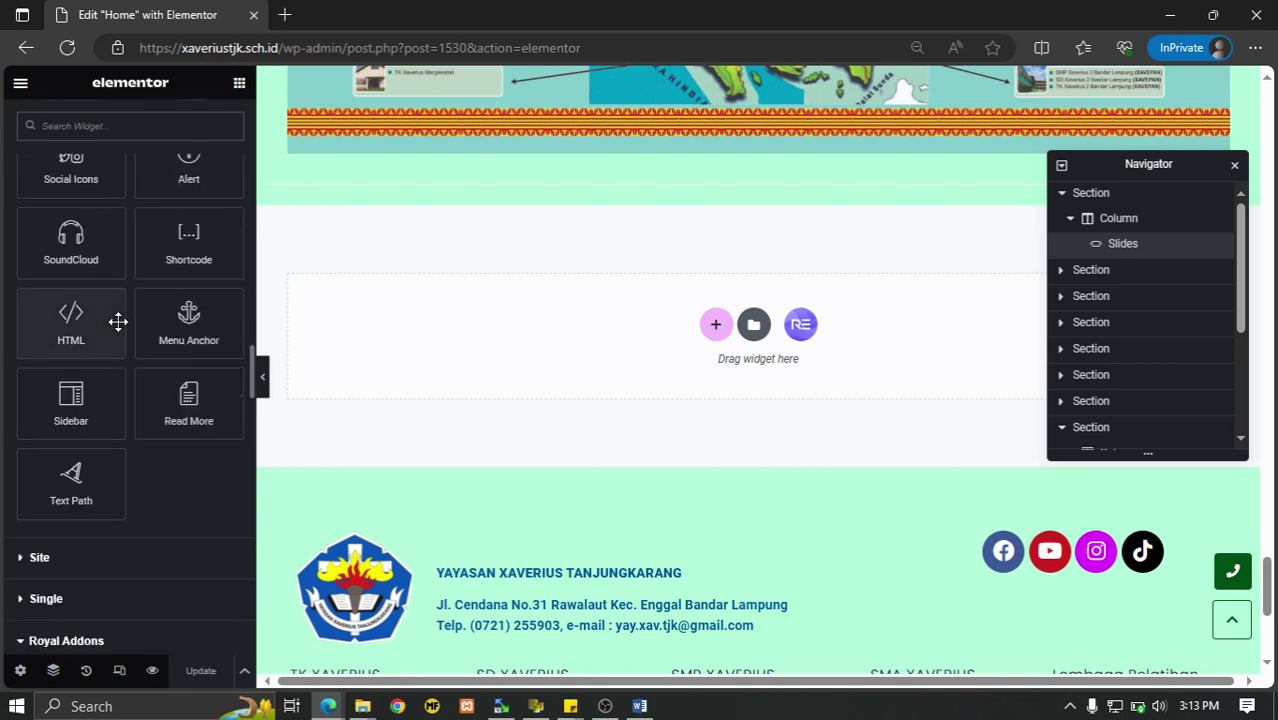
{"action": "scroll", "coordinate": [105, 430], "scroll_direction": "down", "scroll_amount": 5}
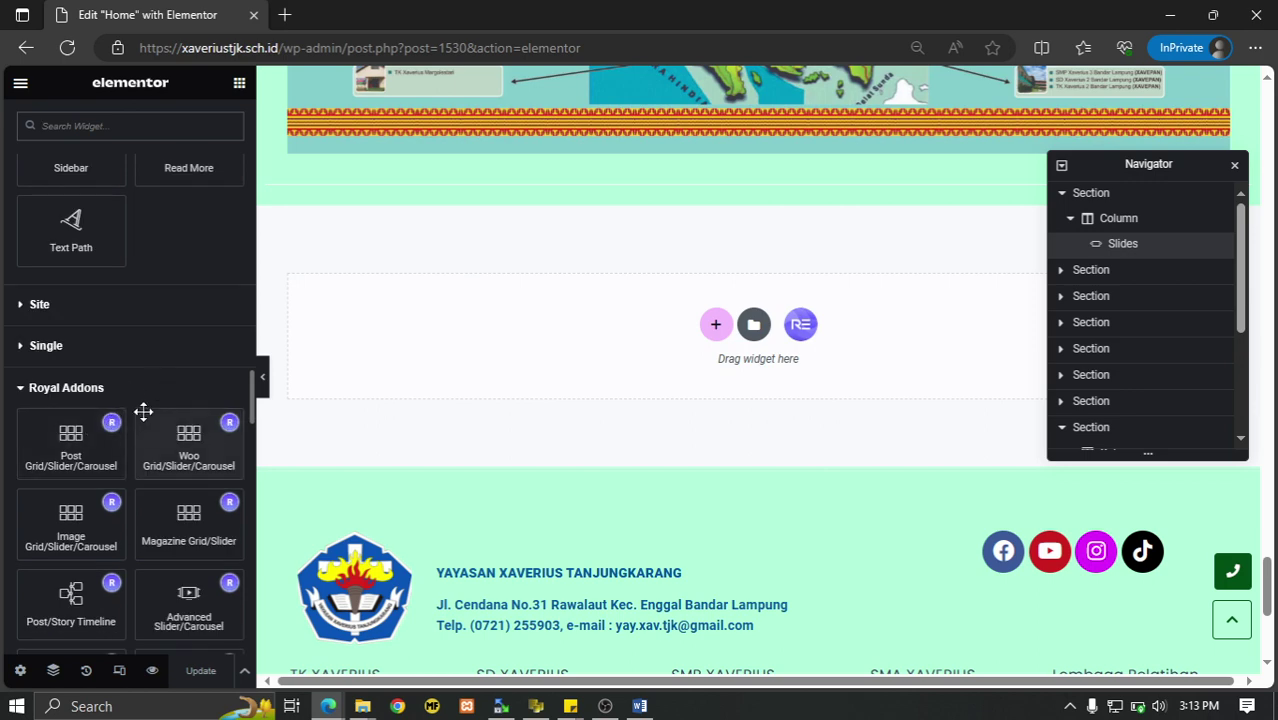
{"action": "scroll", "coordinate": [130, 420], "scroll_direction": "down", "scroll_amount": 3}
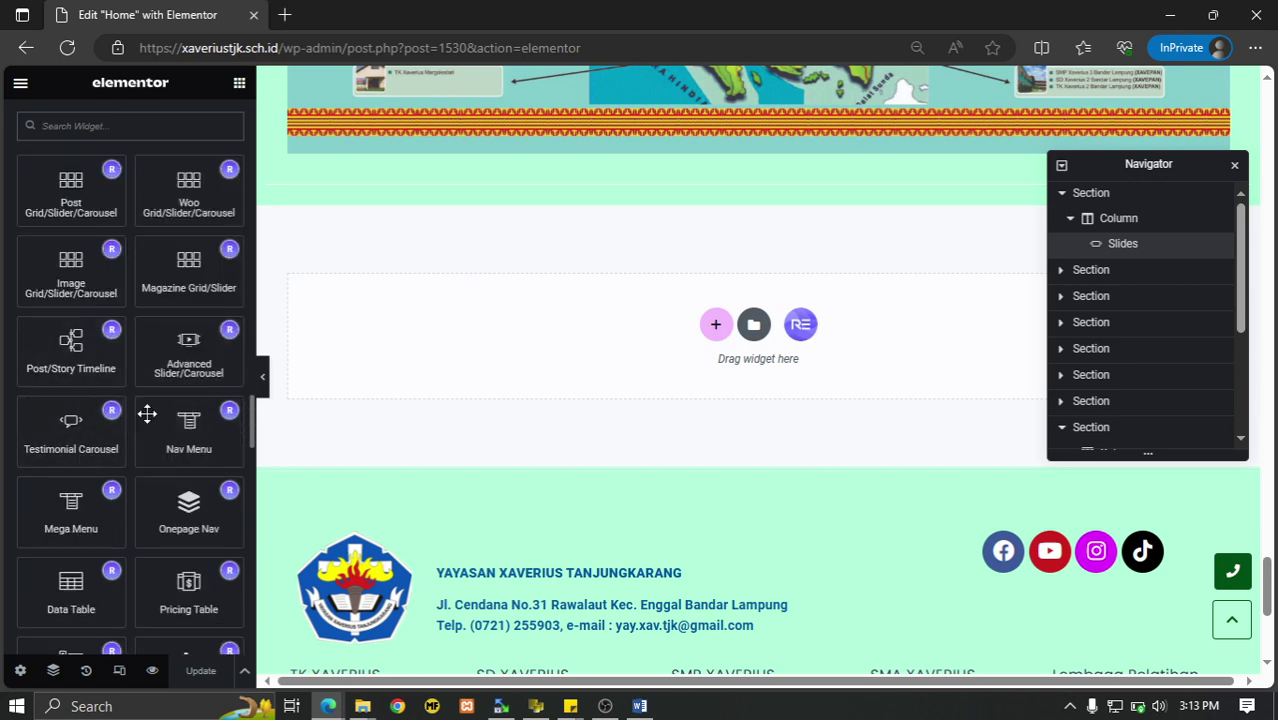
{"action": "scroll", "coordinate": [146, 480], "scroll_direction": "up", "scroll_amount": 10}
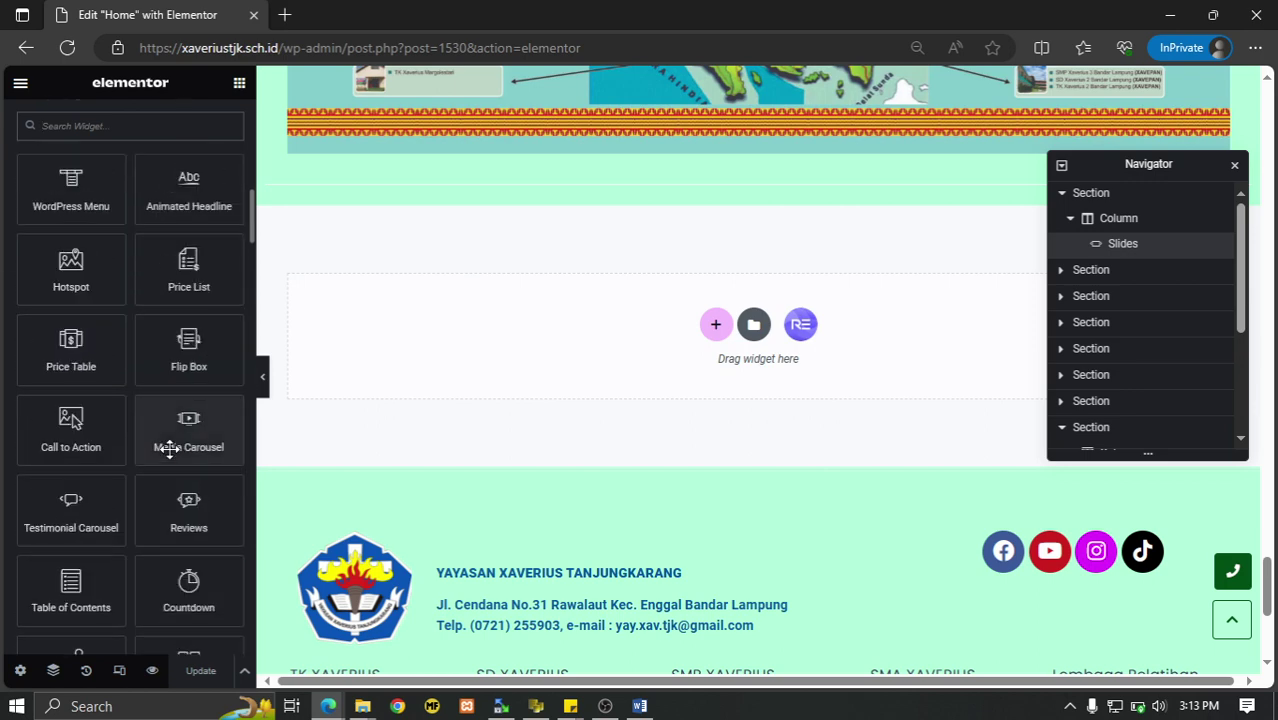
{"action": "scroll", "coordinate": [170, 445], "scroll_direction": "up", "scroll_amount": 5}
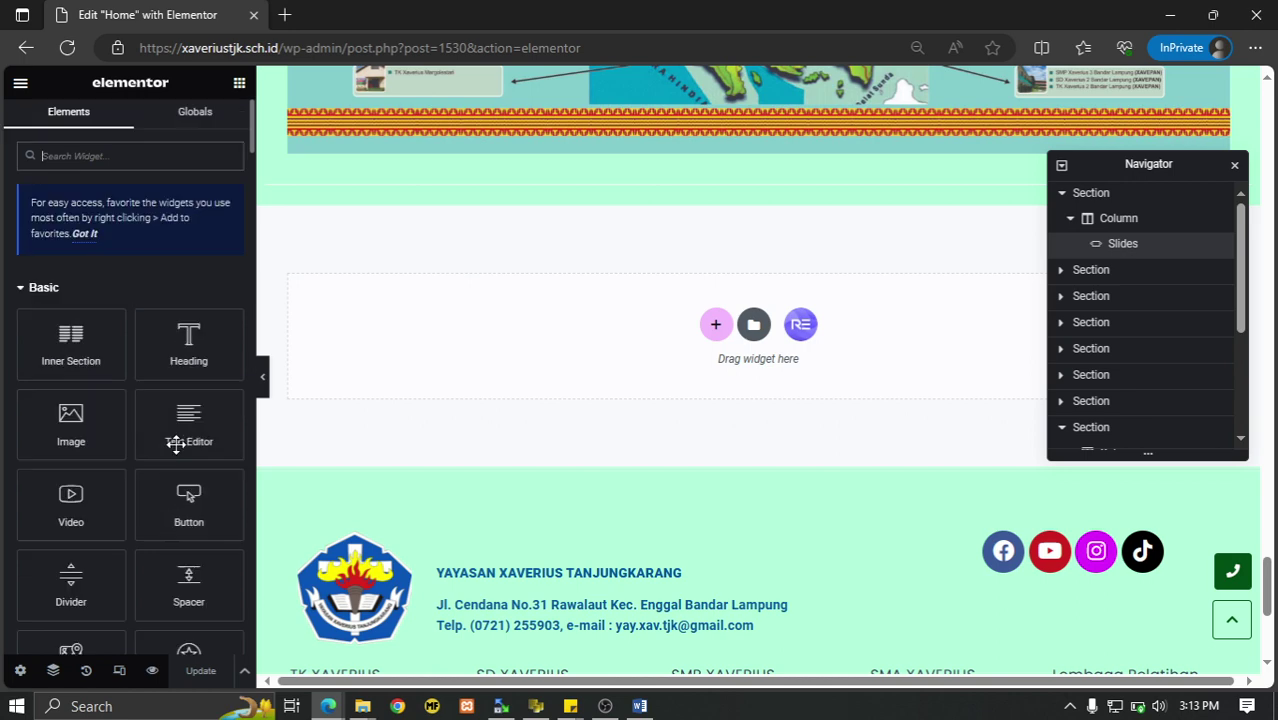
Search the widgets for "slide" and add a Slides widget to the banner section.
{"action": "left_click", "coordinate": [116, 155]}
{"action": "type", "text": "slide"}
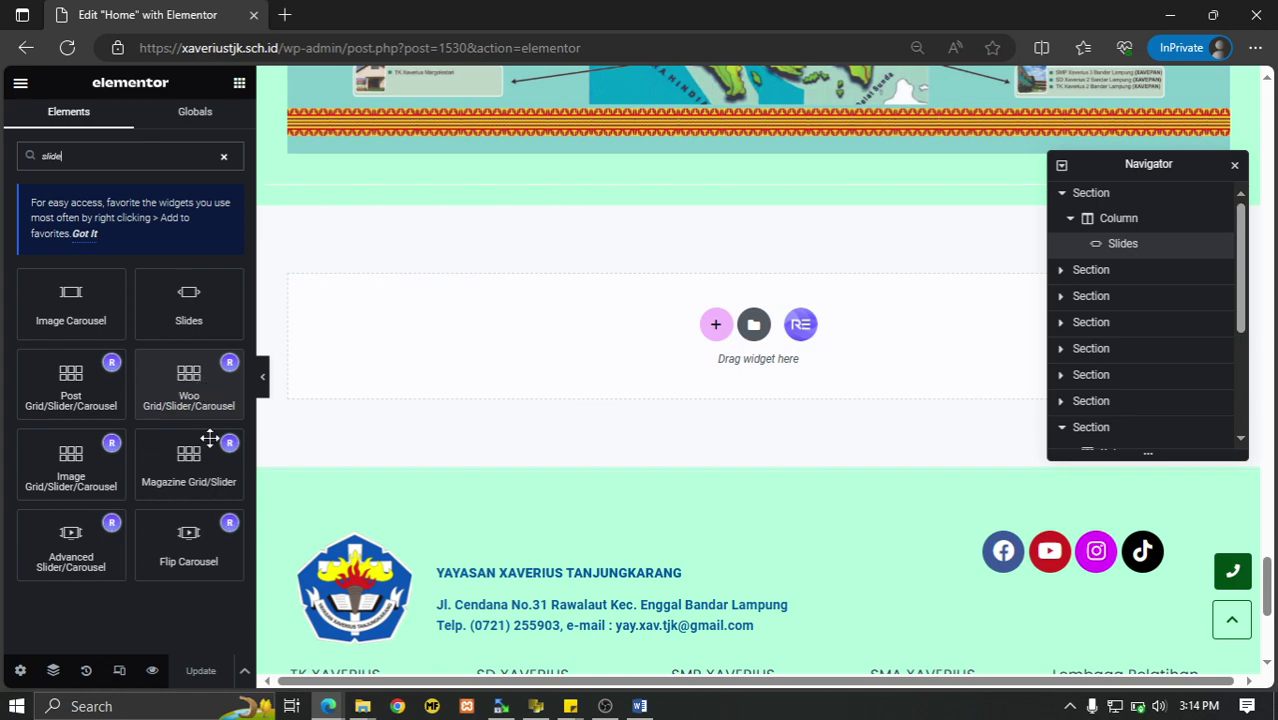
{"action": "left_click", "coordinate": [189, 309]}
{"action": "left_click", "coordinate": [189, 315]}
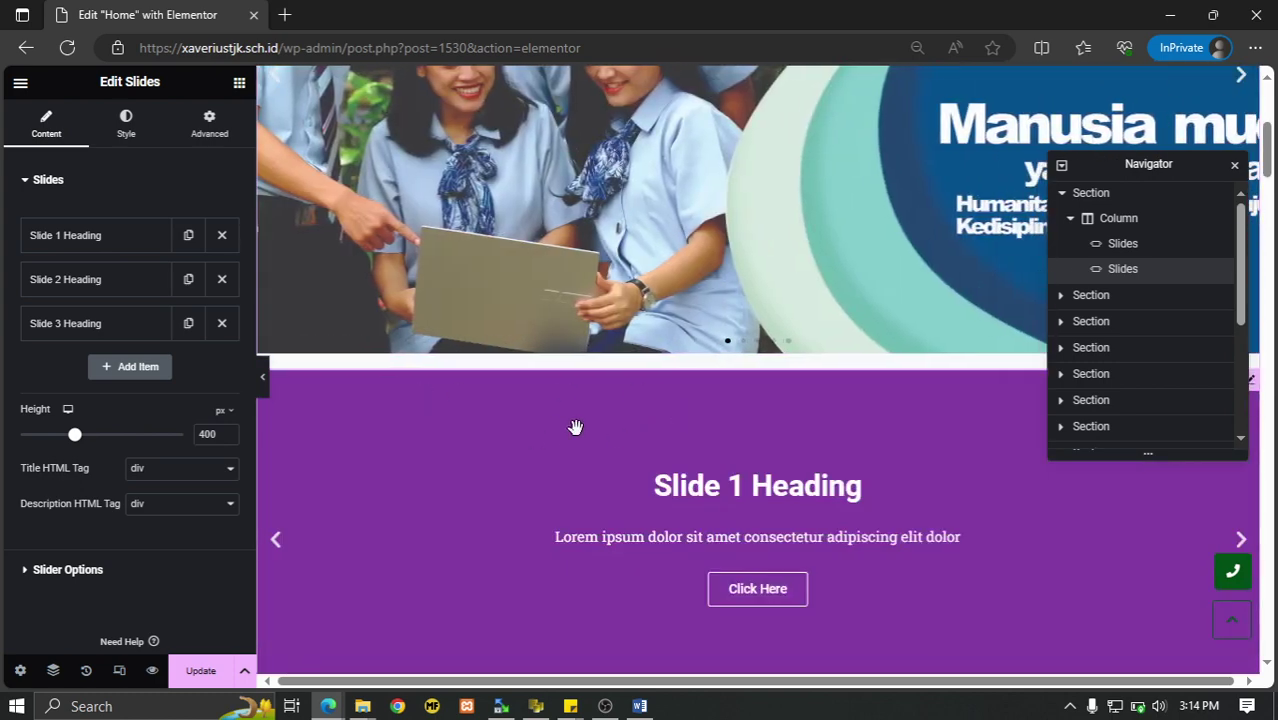
Check the placement of the new Slides widget under the banner slider, collapse the banner section's structure and delete the widget.
{"action": "scroll", "coordinate": [825, 417], "scroll_direction": "up", "scroll_amount": 1}
{"action": "scroll", "coordinate": [825, 417], "scroll_direction": "down", "scroll_amount": 2}
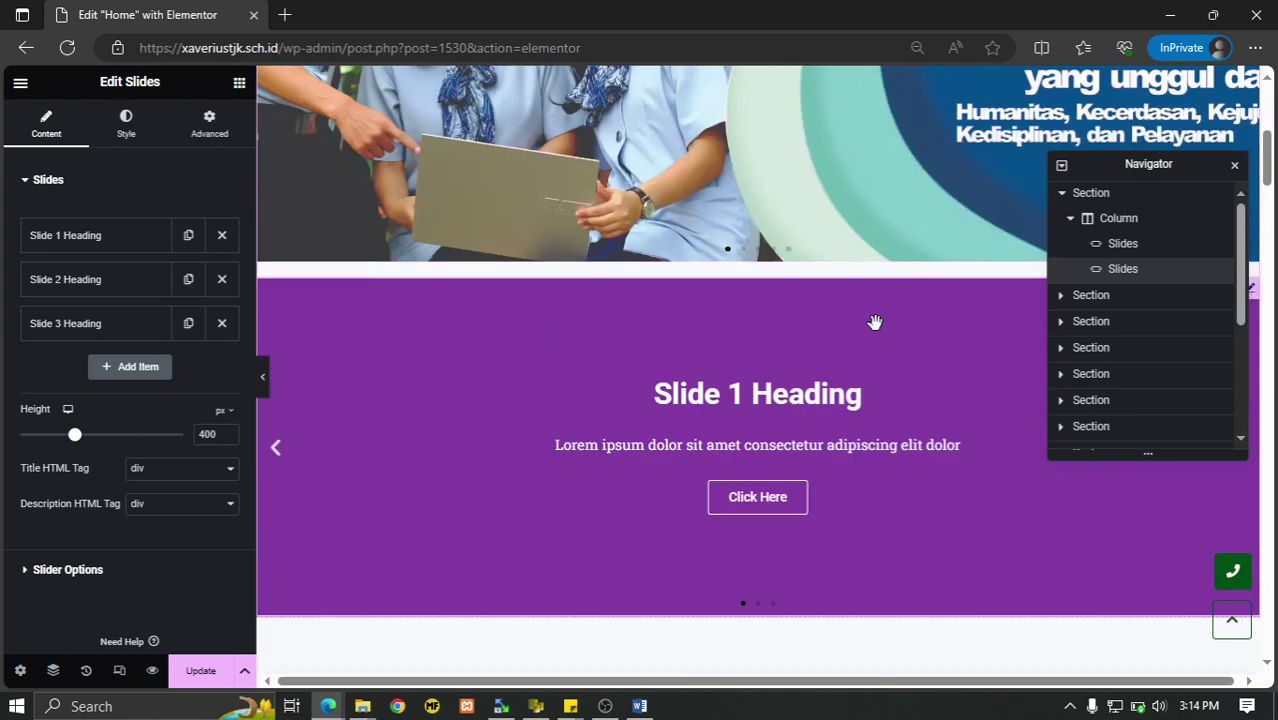
{"action": "scroll", "coordinate": [800, 443], "scroll_direction": "down", "scroll_amount": 2}
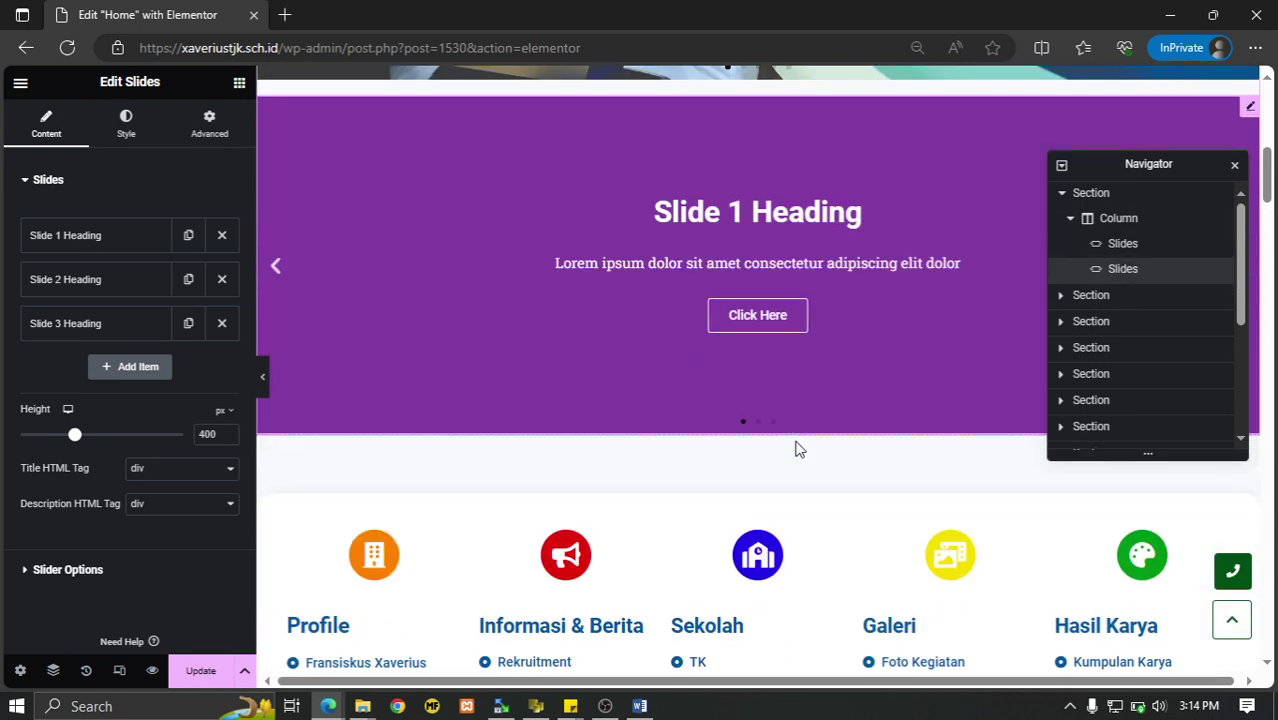
{"action": "scroll", "coordinate": [804, 448], "scroll_direction": "up", "scroll_amount": 3}
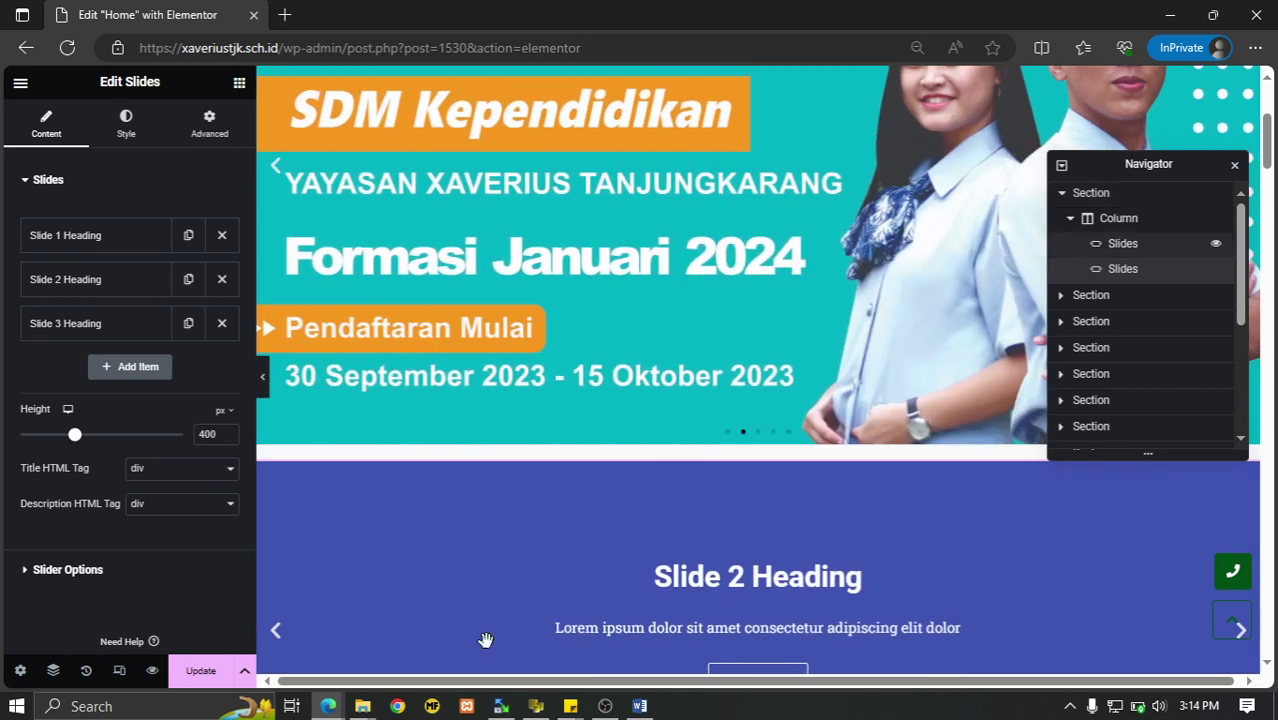
{"action": "left_click", "coordinate": [1064, 194]}
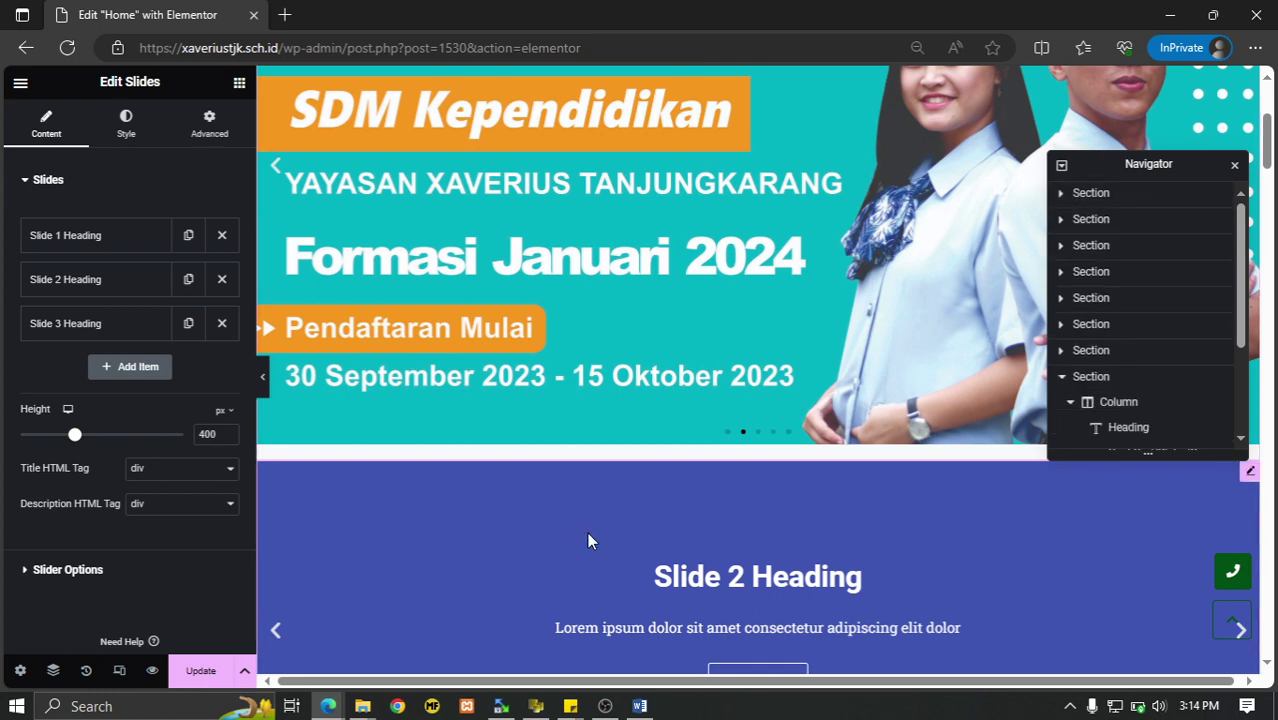
{"action": "key", "text": "Delete"}
Search the widgets for "slide" and place a Slides widget below the divider in the last section, under the school map.
{"action": "scroll", "coordinate": [630, 508], "scroll_direction": "down", "scroll_amount": 10}
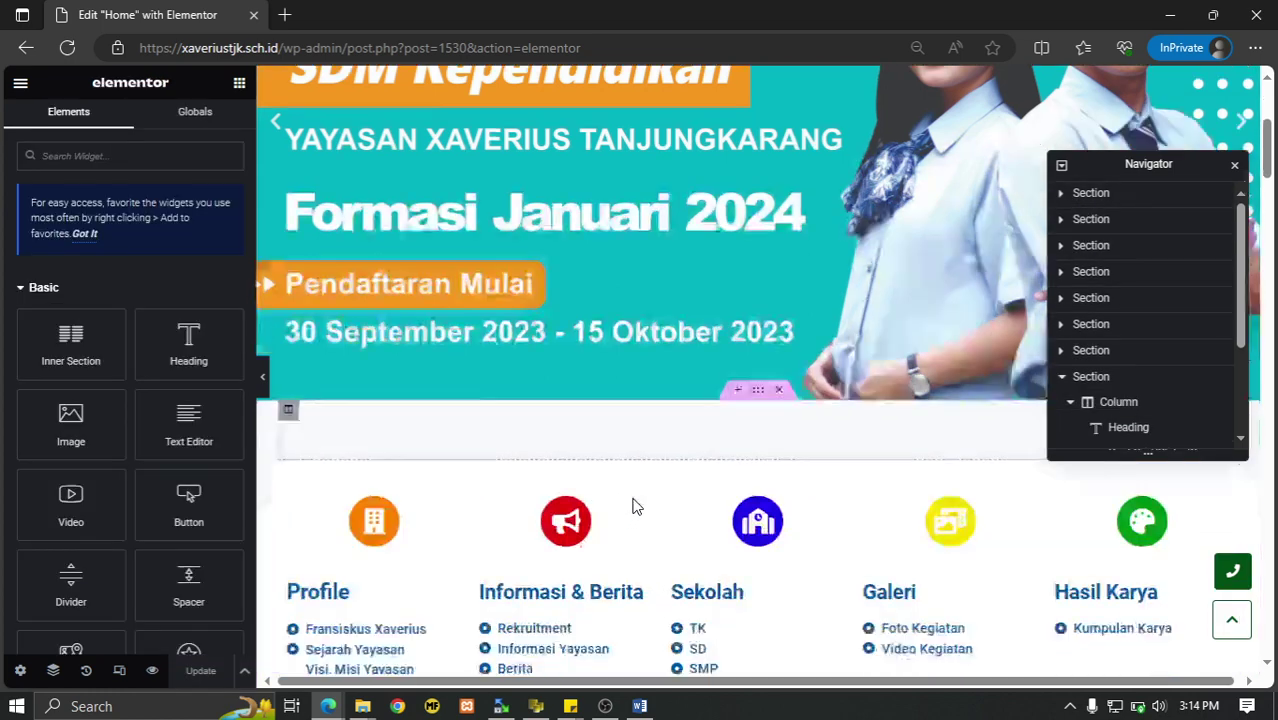
{"action": "scroll", "coordinate": [632, 506], "scroll_direction": "down", "scroll_amount": 15}
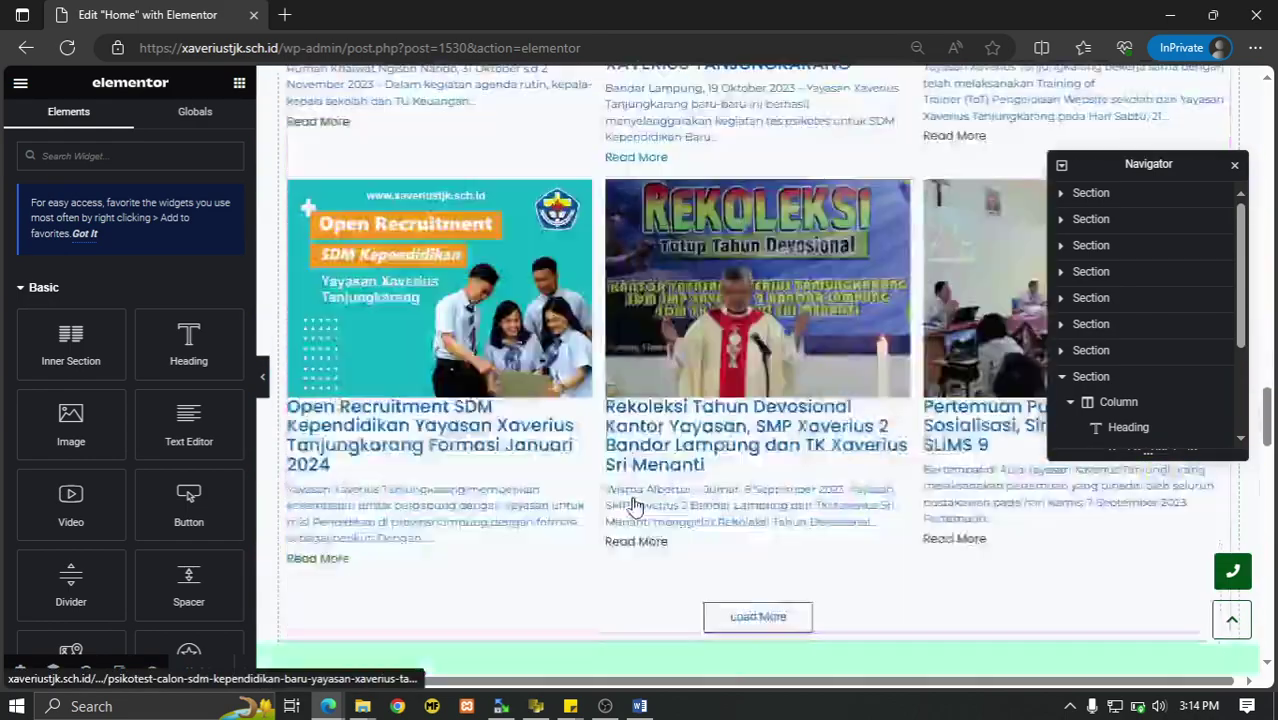
{"action": "scroll", "coordinate": [632, 506], "scroll_direction": "down", "scroll_amount": 6}
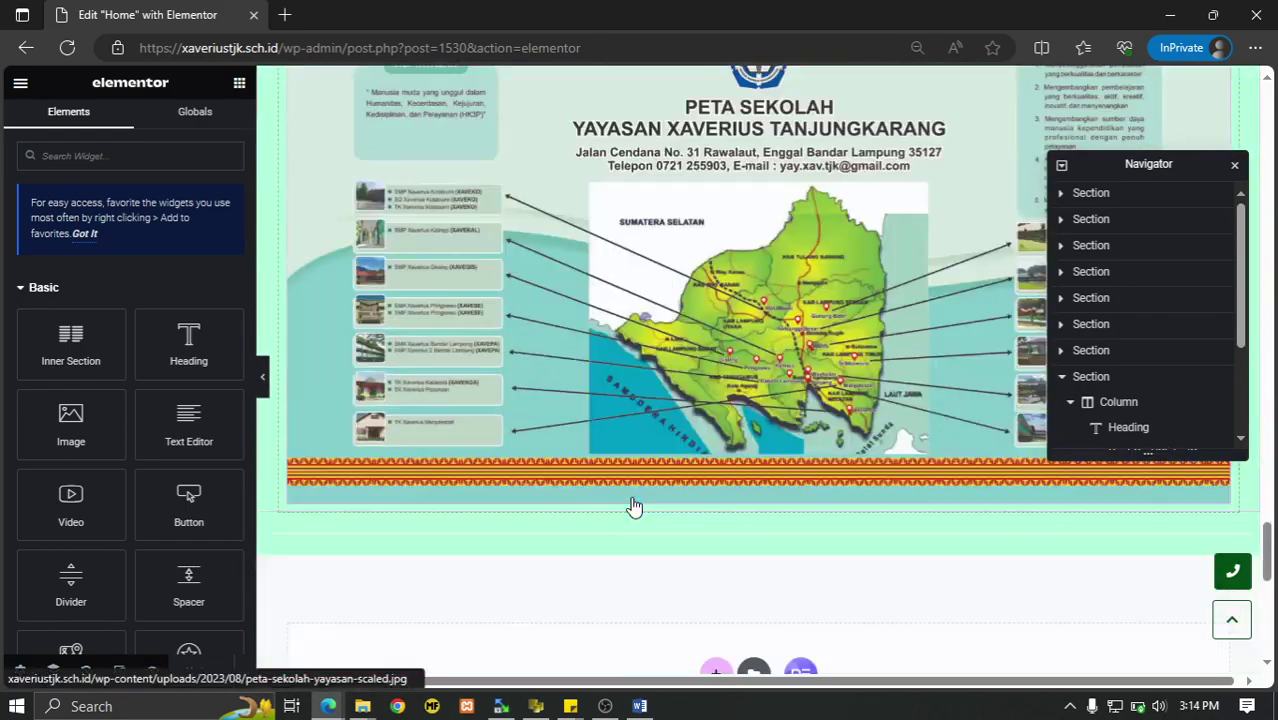
{"action": "left_click", "coordinate": [77, 148]}
{"action": "type", "text": "slide"}
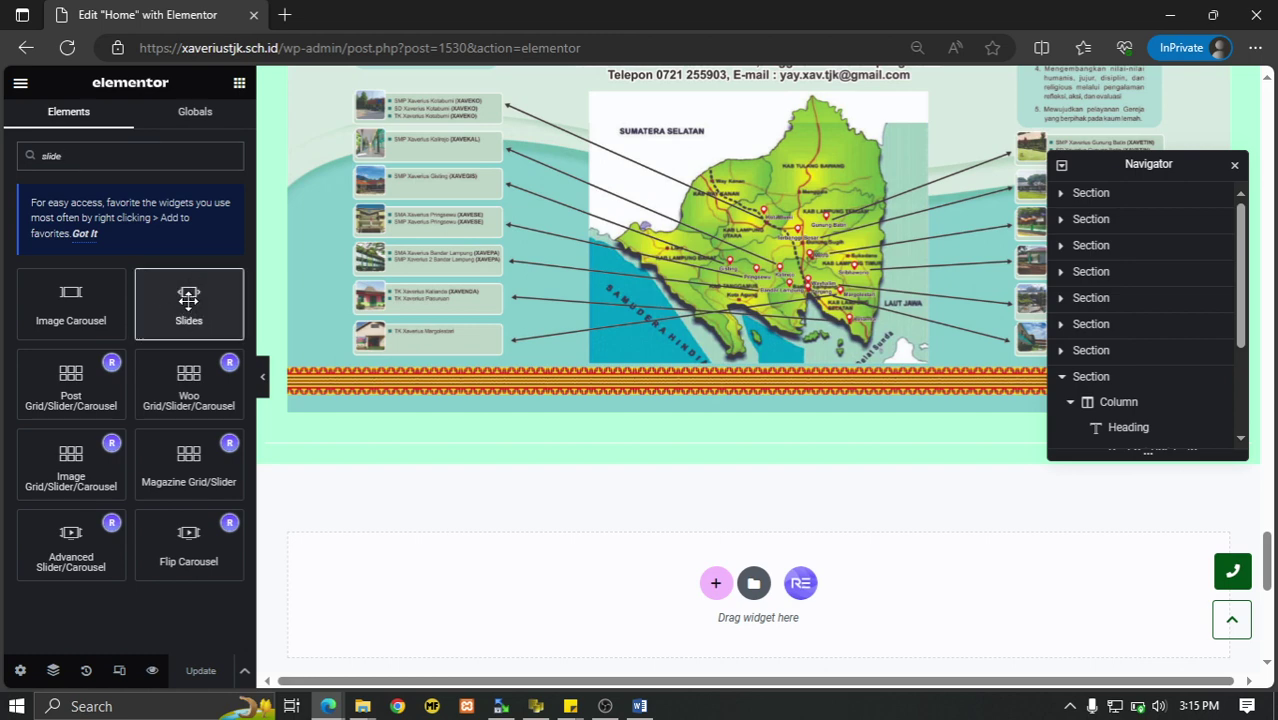
{"action": "left_click_drag", "start_coordinate": [188, 305], "coordinate": [770, 458]}
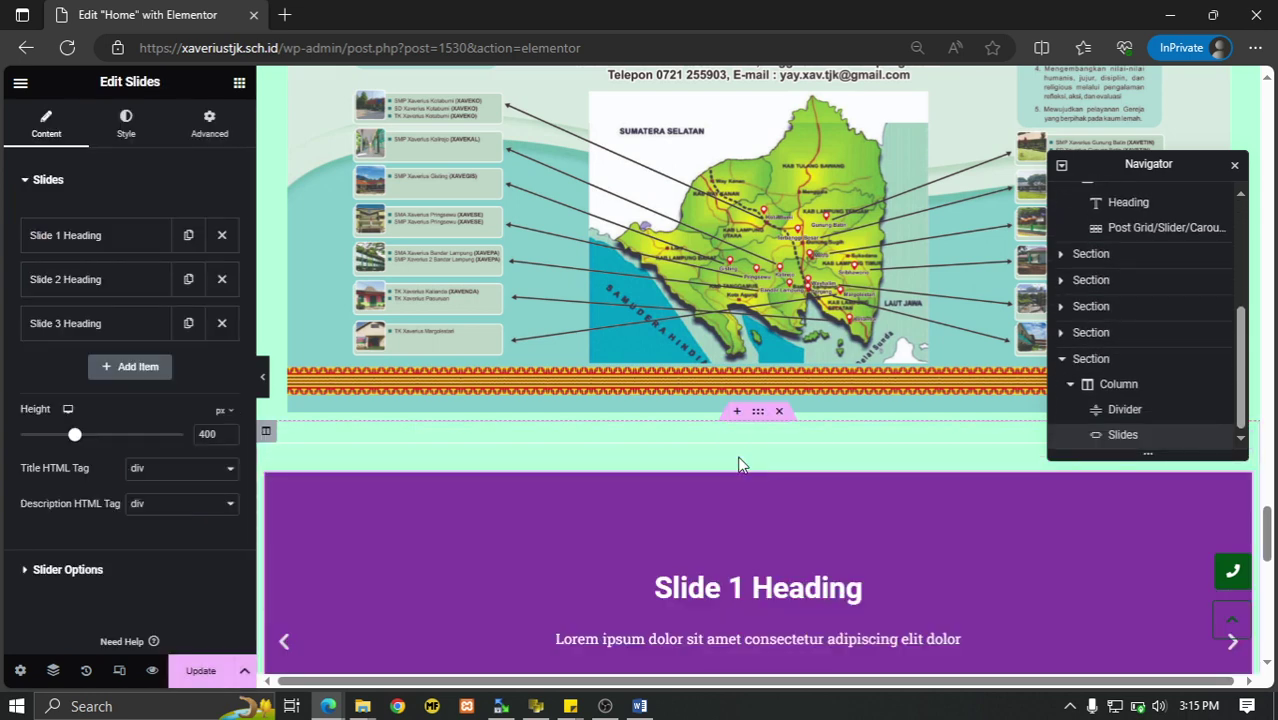
View the new slider's style and advanced settings and return to its content settings.
{"action": "scroll", "coordinate": [737, 455], "scroll_direction": "down", "scroll_amount": 1}
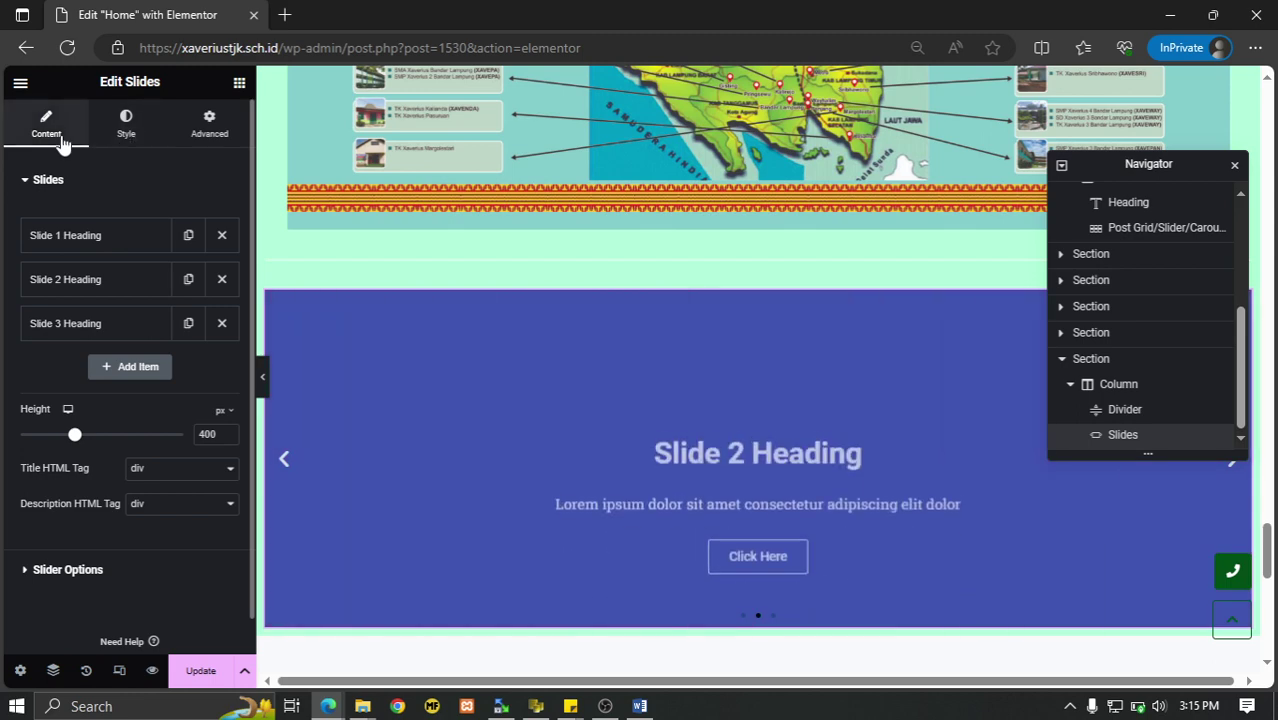
{"action": "left_click", "coordinate": [125, 130]}
{"action": "left_click", "coordinate": [208, 130]}
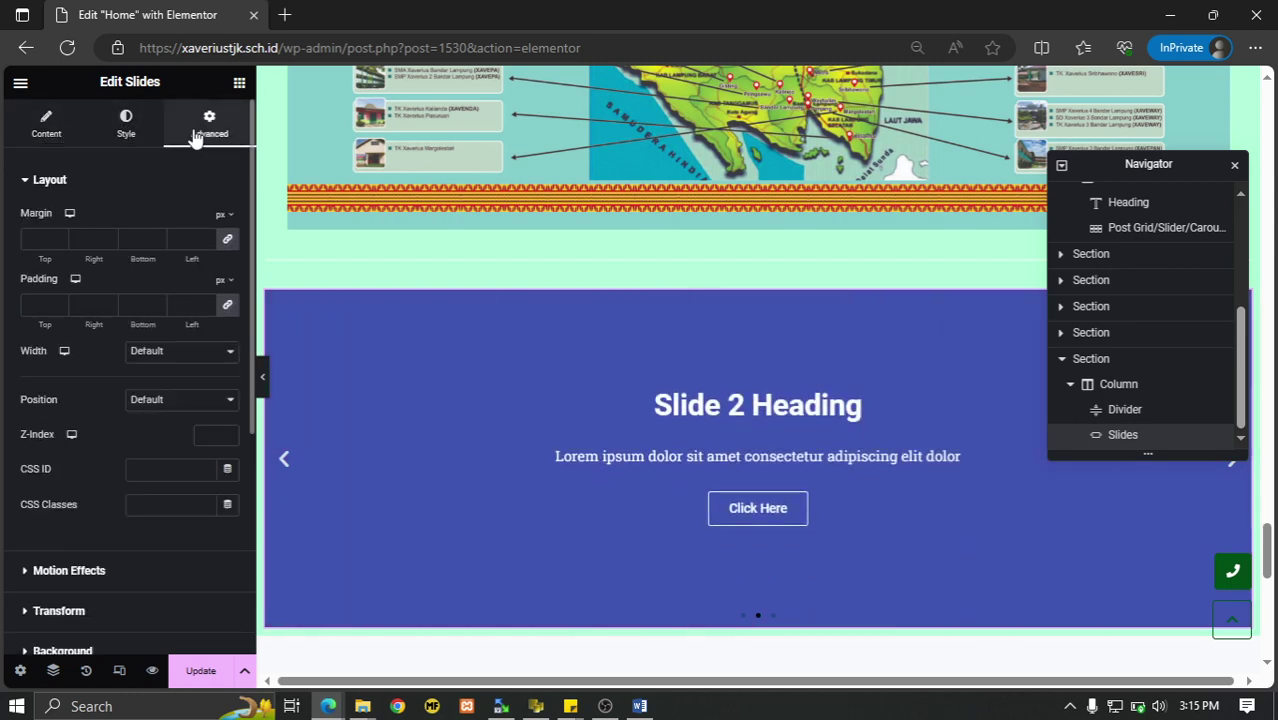
{"action": "left_click", "coordinate": [46, 130]}
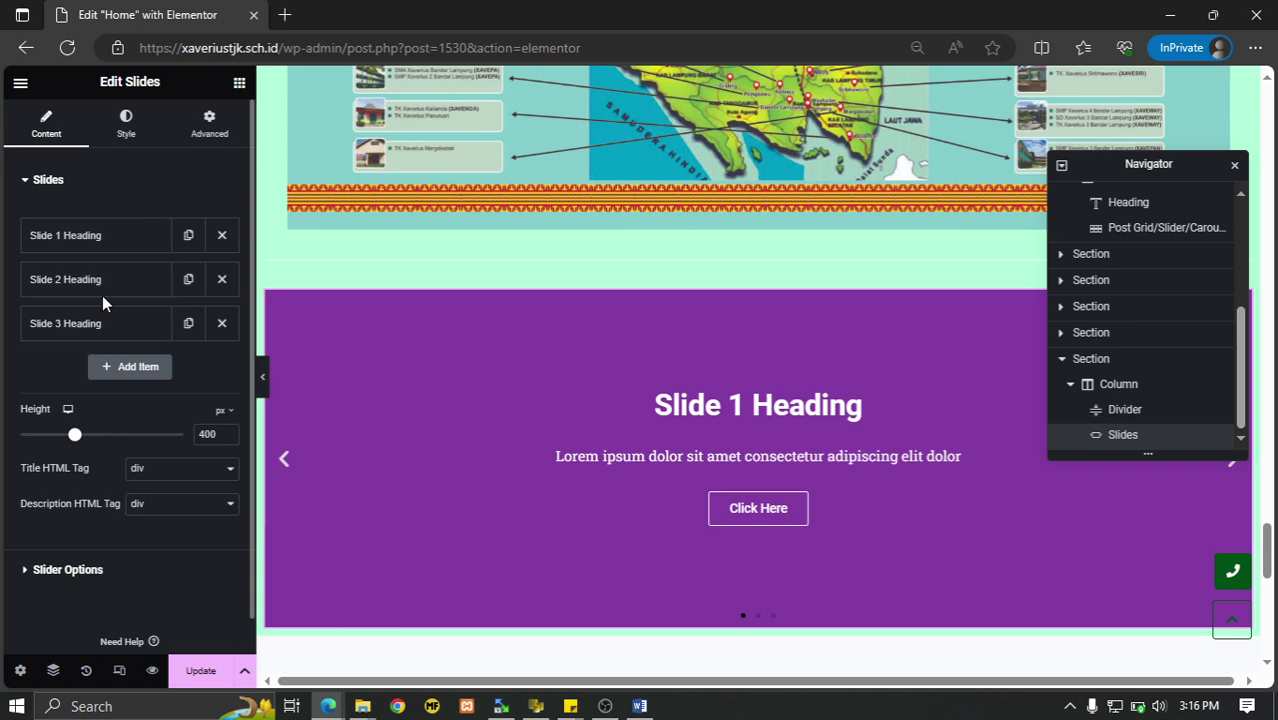
Add two extra slide items to the new slider and remove both again.
{"action": "left_click", "coordinate": [131, 366]}
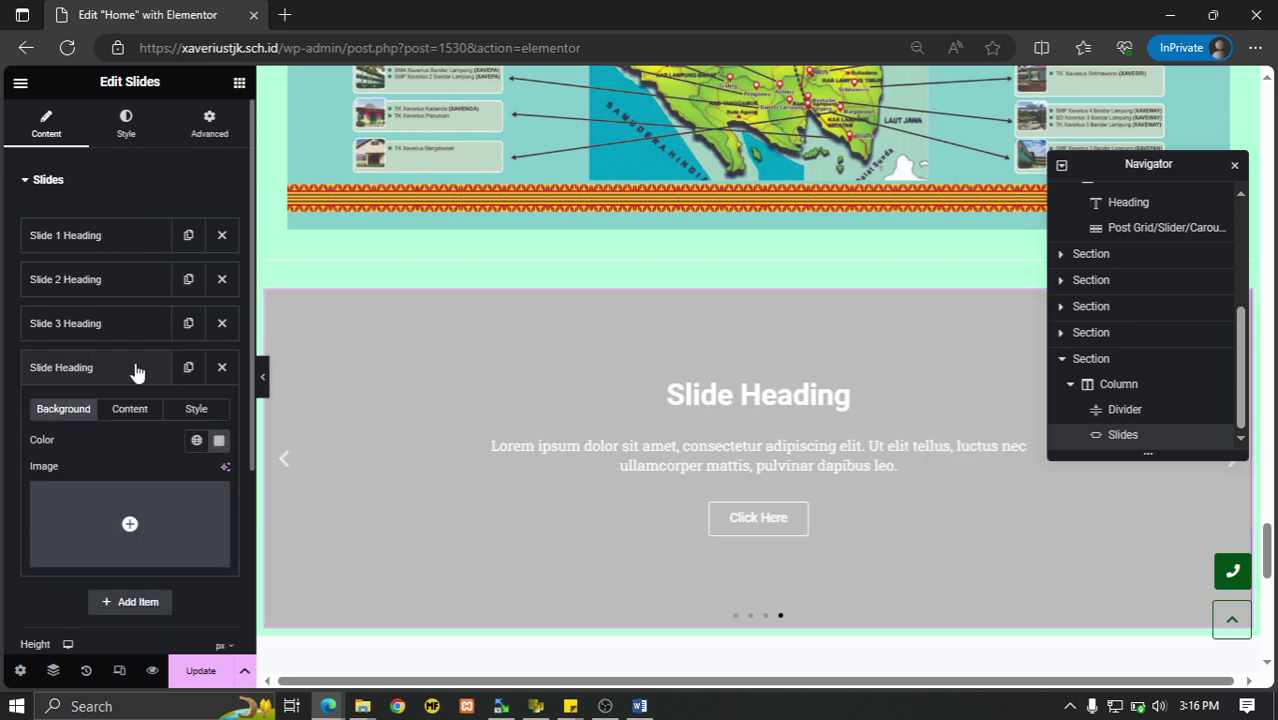
{"action": "left_click", "coordinate": [109, 367]}
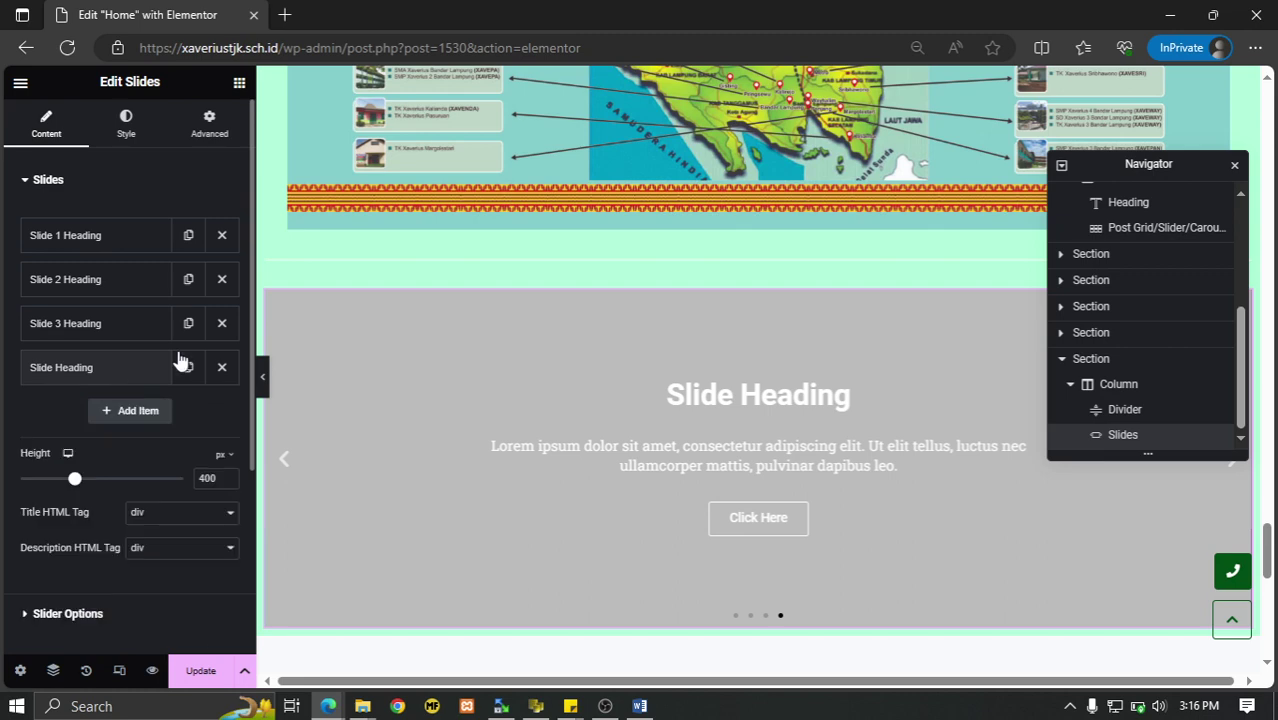
{"action": "left_click", "coordinate": [141, 408]}
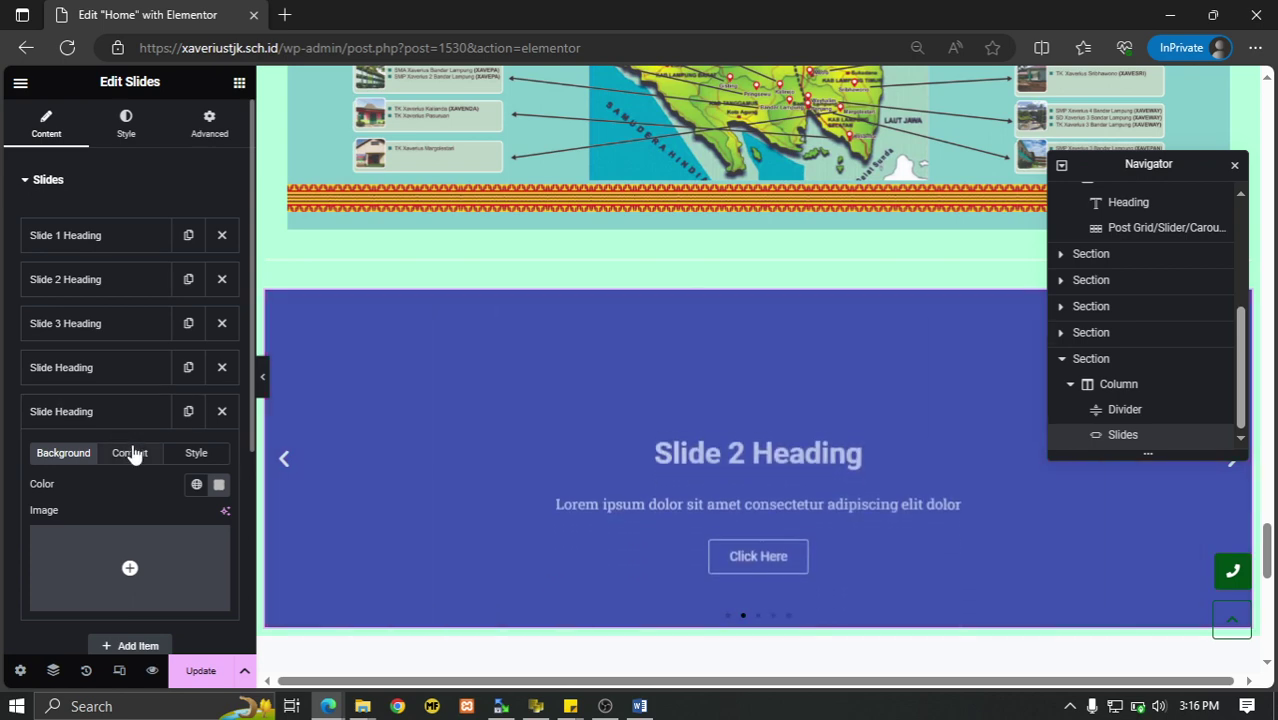
{"action": "left_click", "coordinate": [223, 411]}
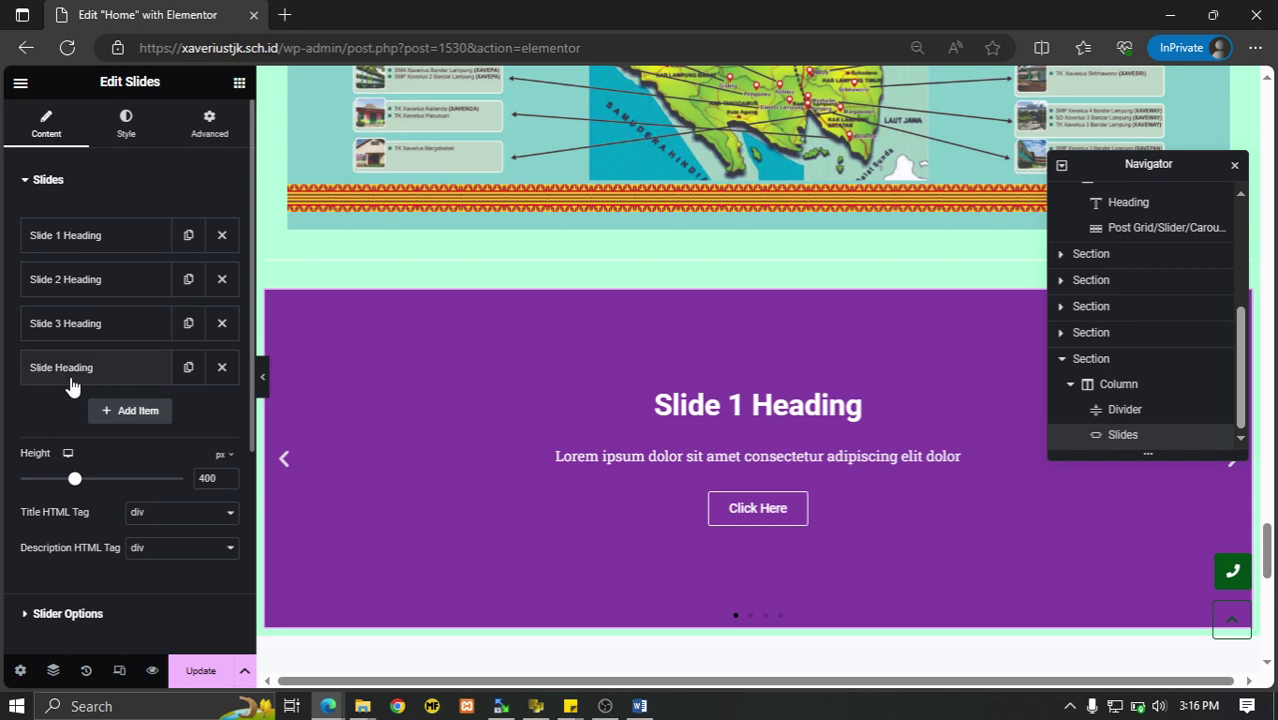
{"action": "left_click", "coordinate": [220, 368]}
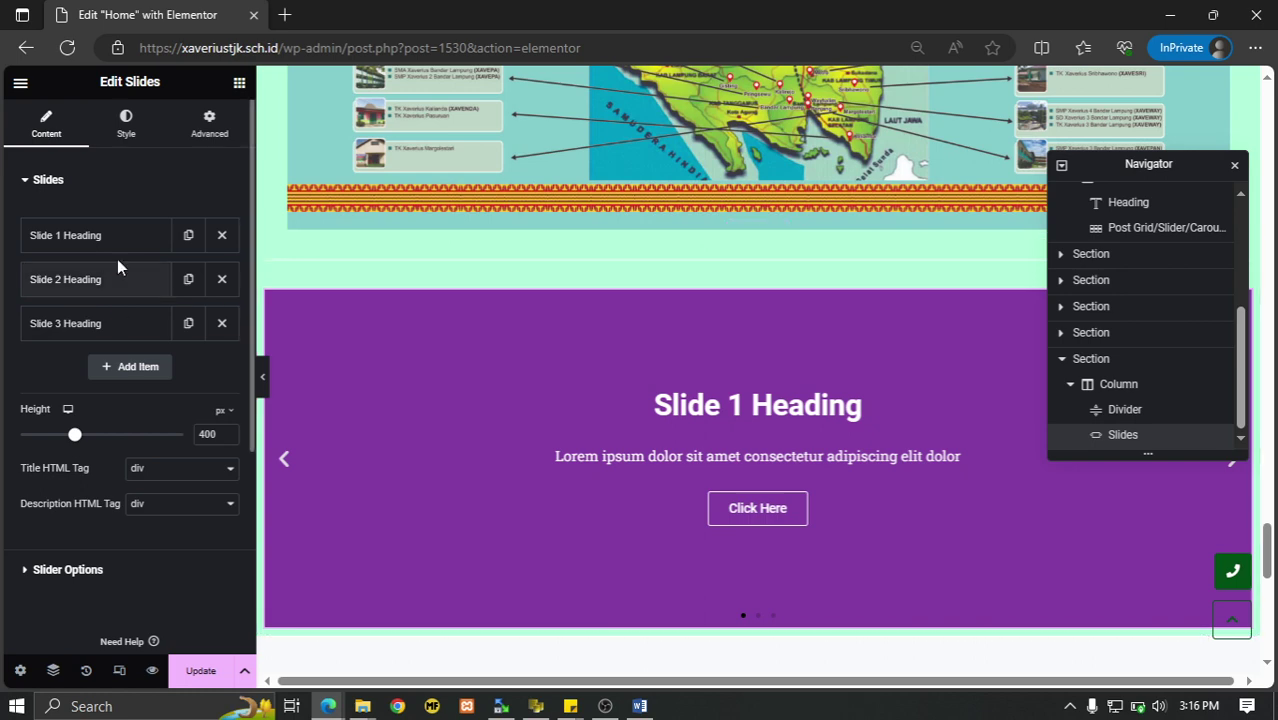
Set the first slide's background color to red (#EF0505) and bring that slide into view in the preview.
{"action": "left_click", "coordinate": [95, 238]}
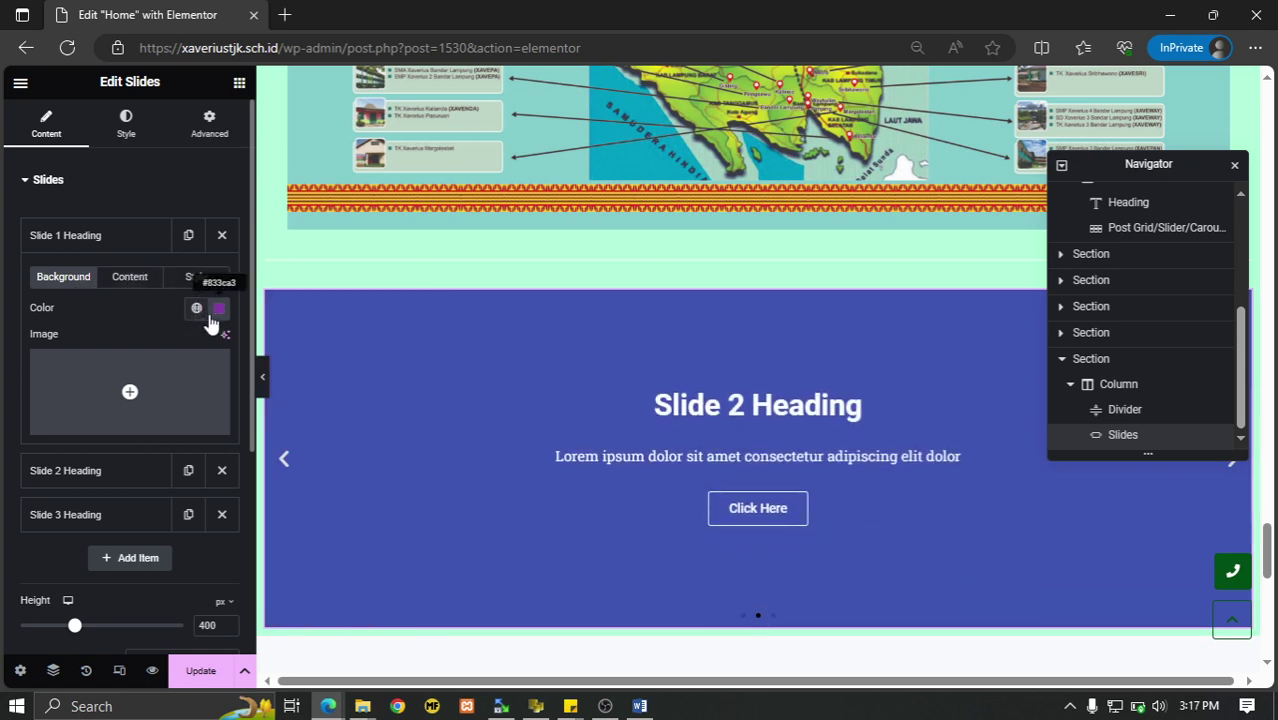
{"action": "left_click", "coordinate": [287, 466]}
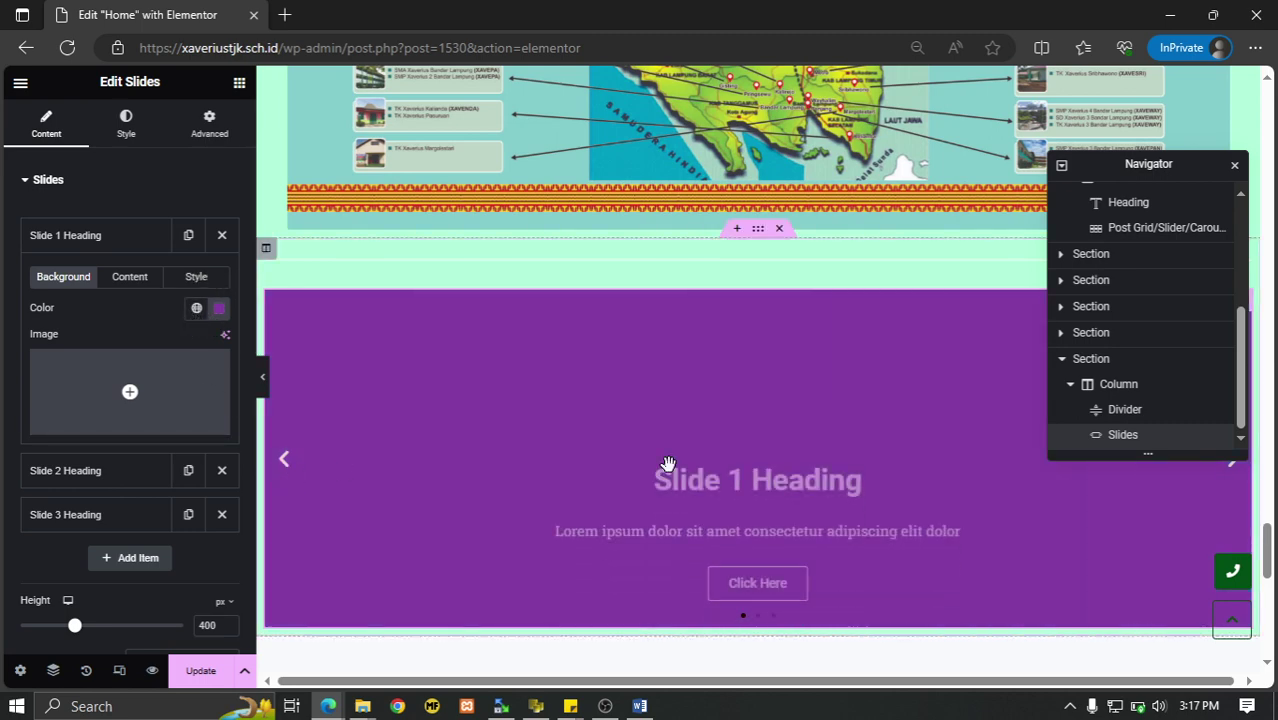
{"action": "left_click", "coordinate": [219, 310]}
{"action": "mouse_move", "coordinate": [229, 424]}
{"action": "left_mouse_down"}
{"action": "mouse_move", "coordinate": [177, 428]}
{"action": "mouse_move", "coordinate": [150, 405]}
{"action": "mouse_move", "coordinate": [234, 400]}
{"action": "mouse_move", "coordinate": [245, 382]}
{"action": "left_mouse_up"}
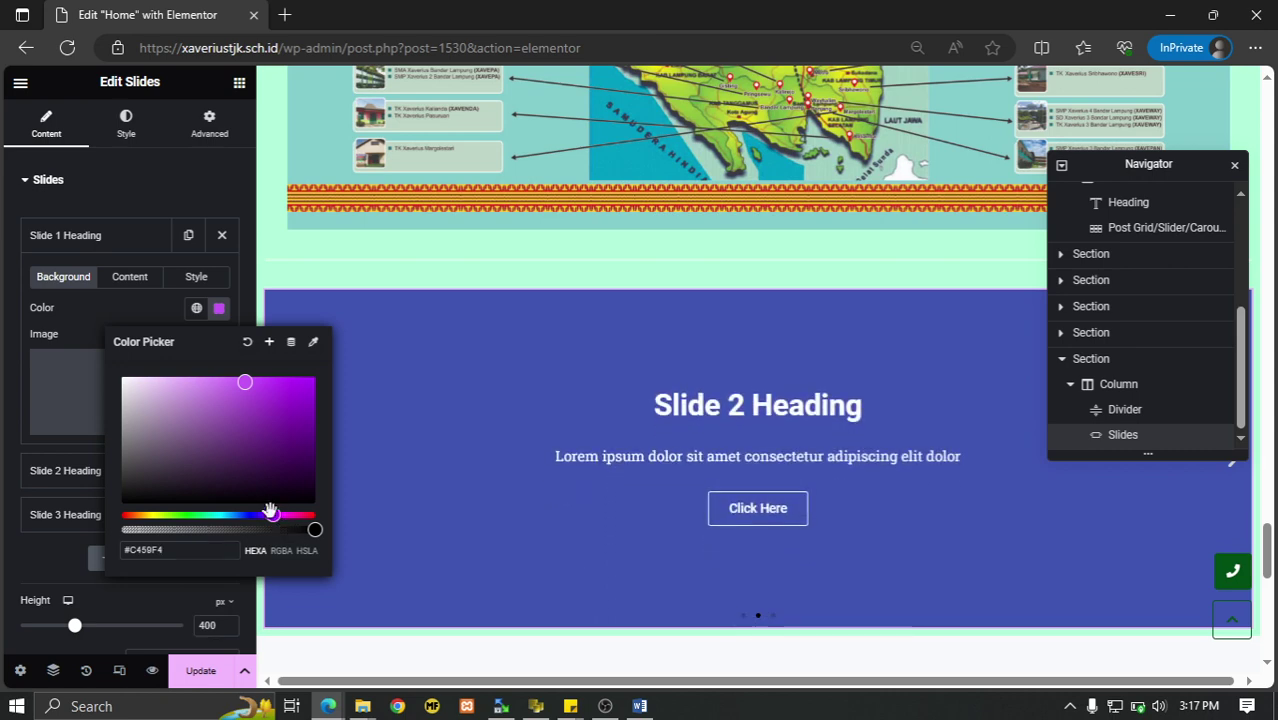
{"action": "left_click_drag", "start_coordinate": [290, 519], "coordinate": [301, 517]}
{"action": "left_click", "coordinate": [316, 519]}
{"action": "left_click_drag", "start_coordinate": [302, 398], "coordinate": [311, 384]}
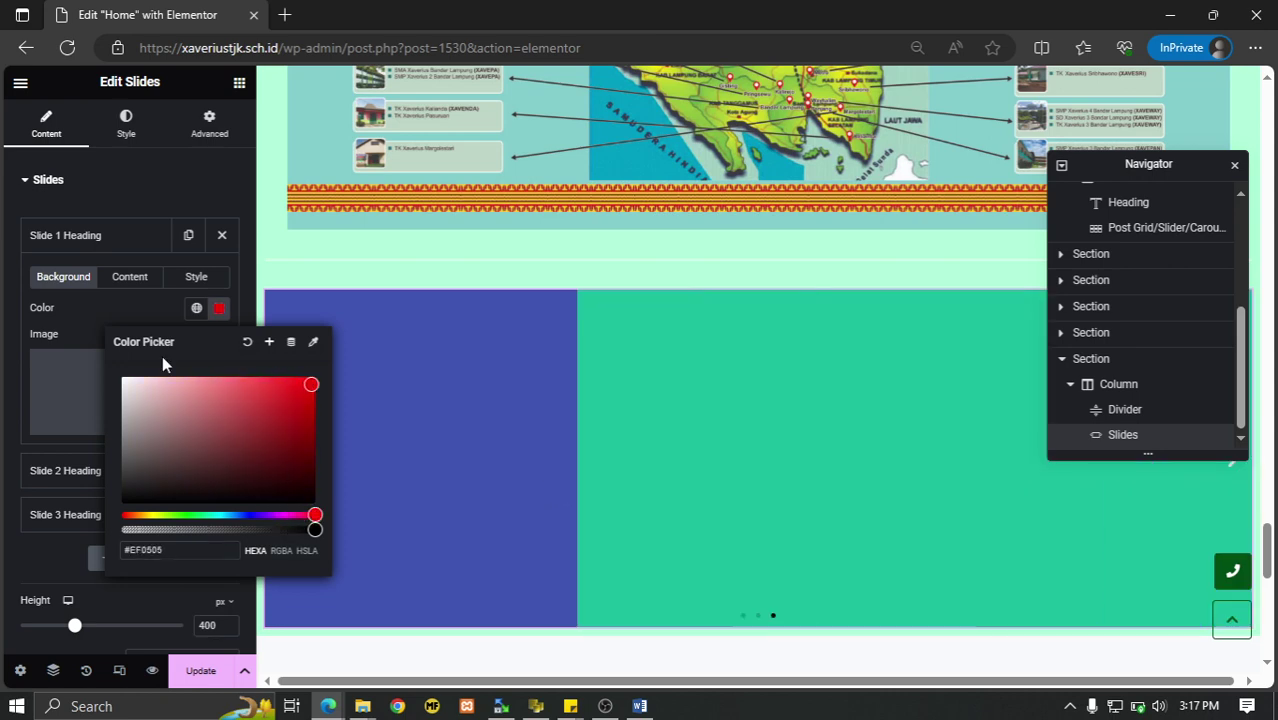
{"action": "left_click", "coordinate": [27, 319]}
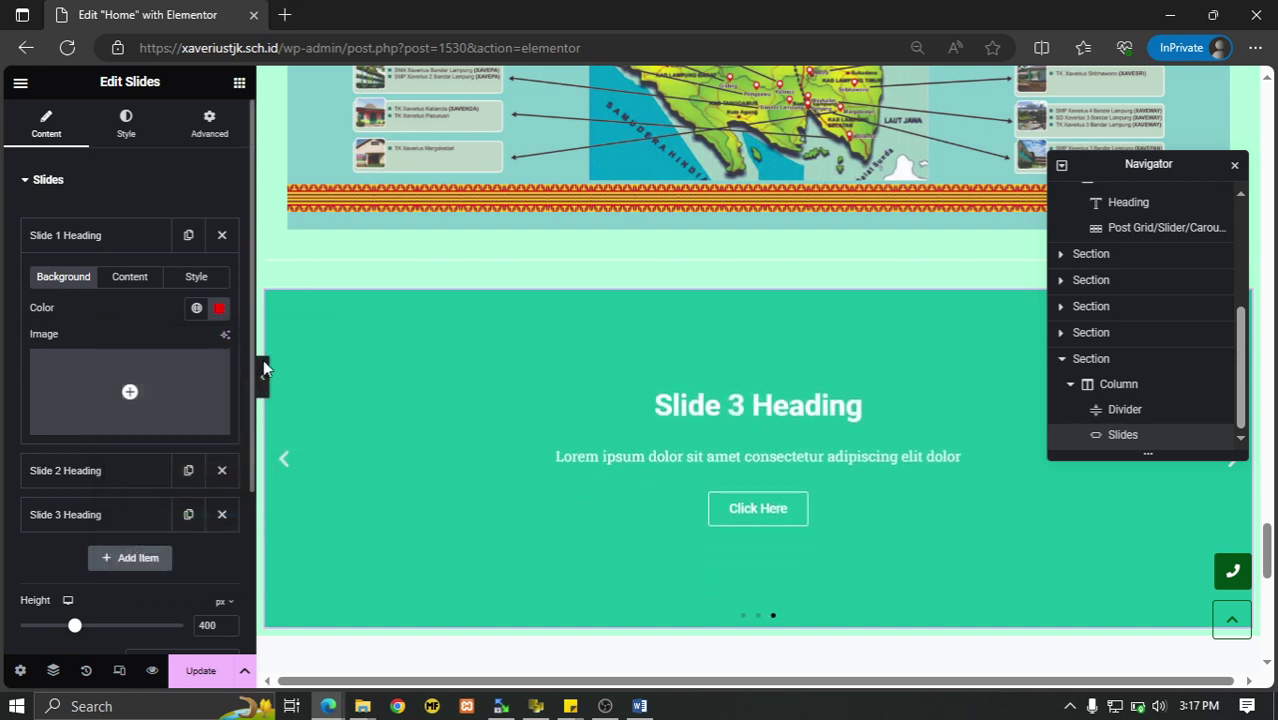
{"action": "left_click", "coordinate": [286, 468]}
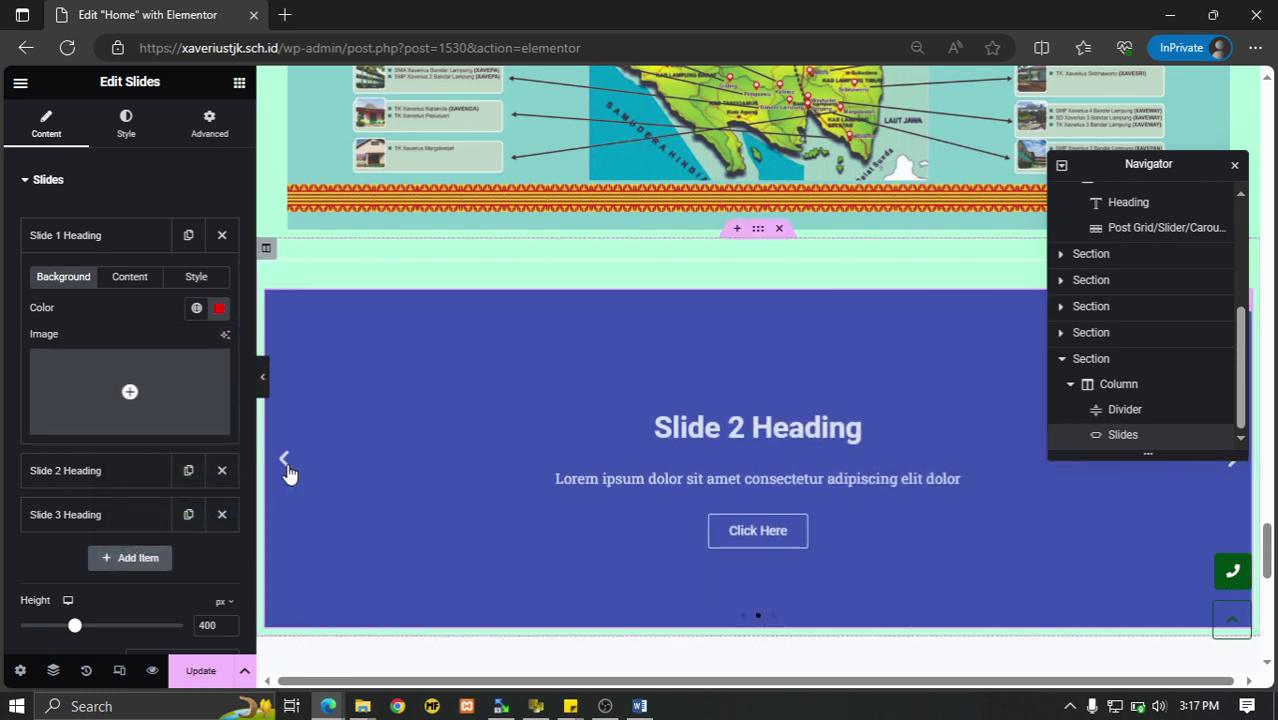
{"action": "left_click", "coordinate": [286, 468]}
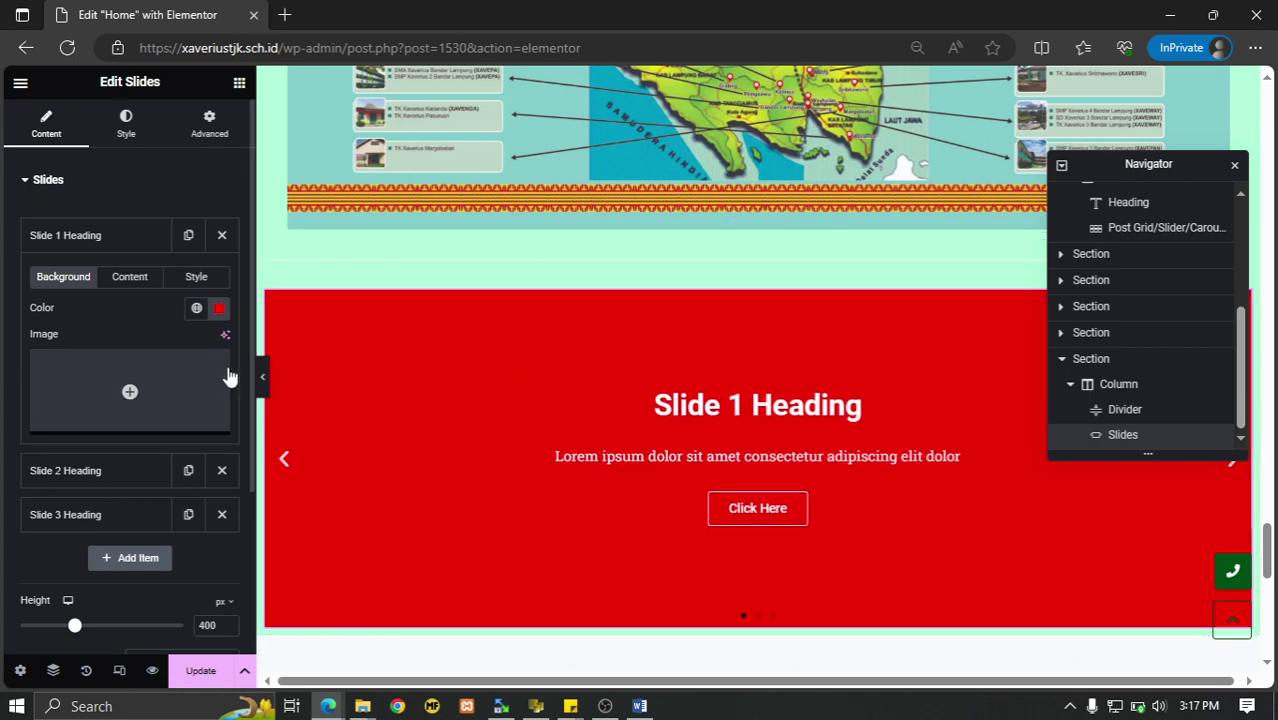
Clear the first slide's background color and page the slider preview back to that slide.
{"action": "left_click", "coordinate": [197, 310]}
{"action": "left_click", "coordinate": [219, 309]}
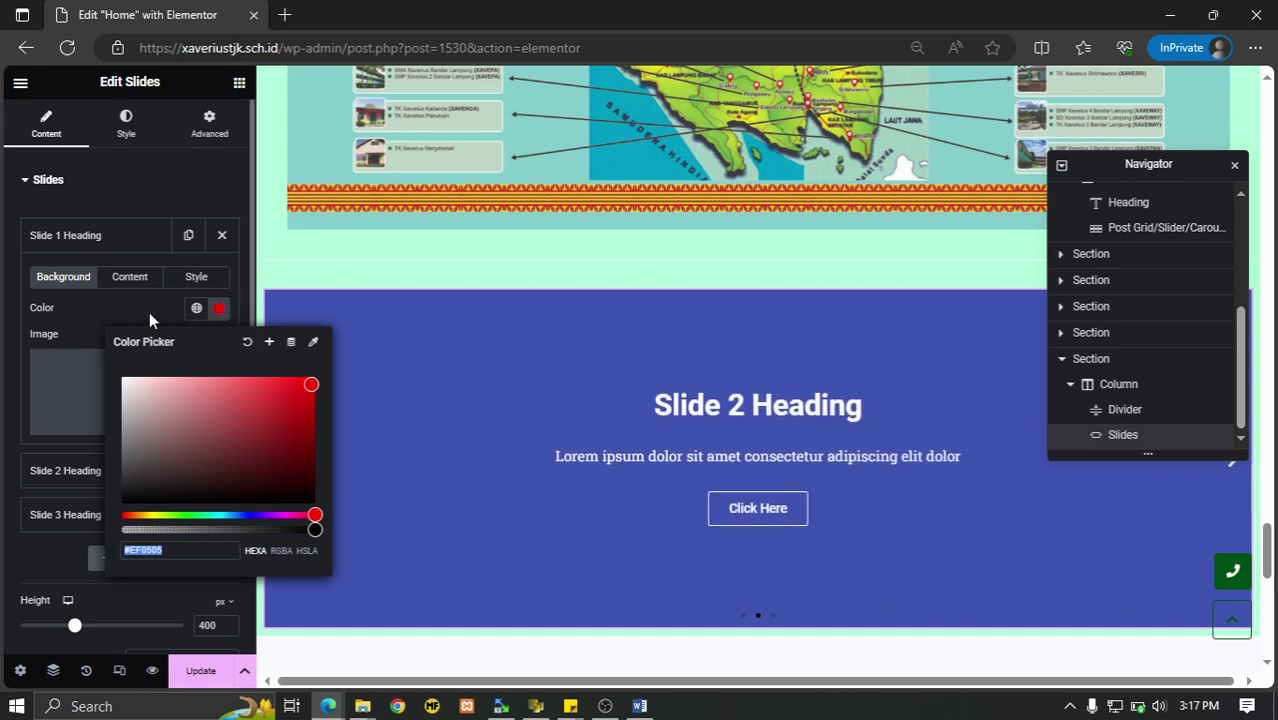
{"action": "left_click", "coordinate": [221, 312]}
{"action": "left_click", "coordinate": [221, 312]}
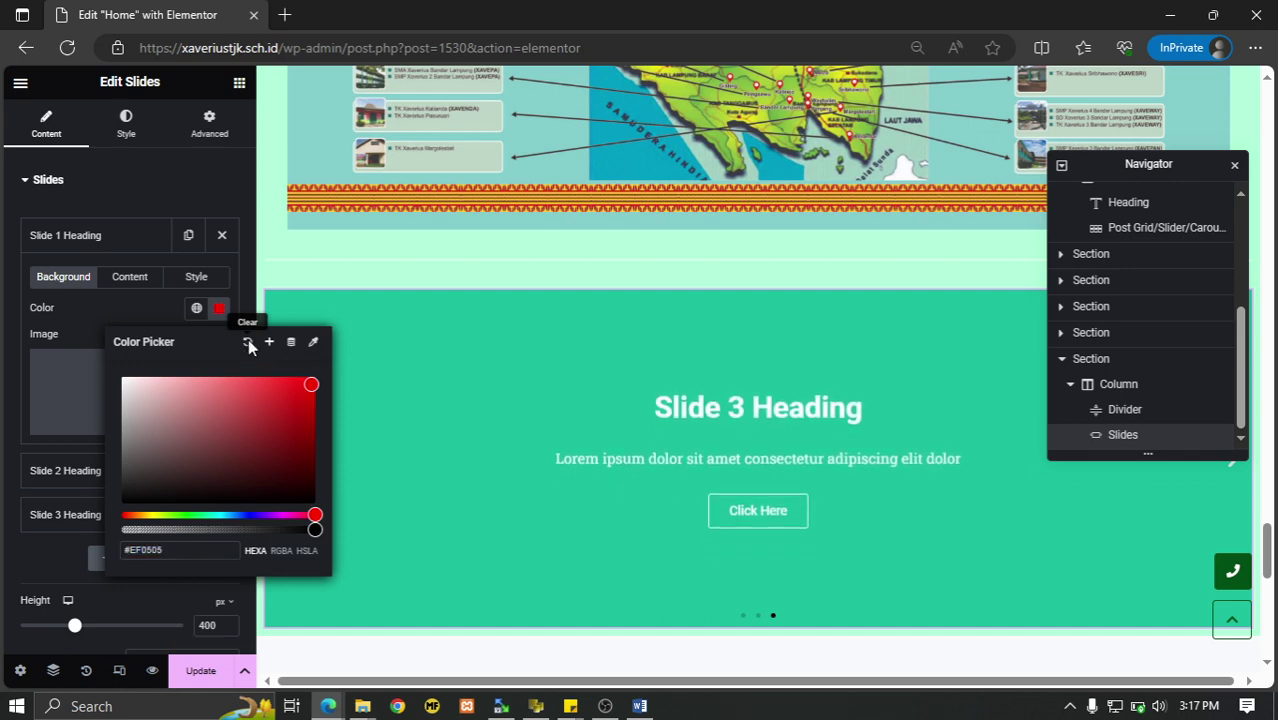
{"action": "left_click", "coordinate": [247, 342]}
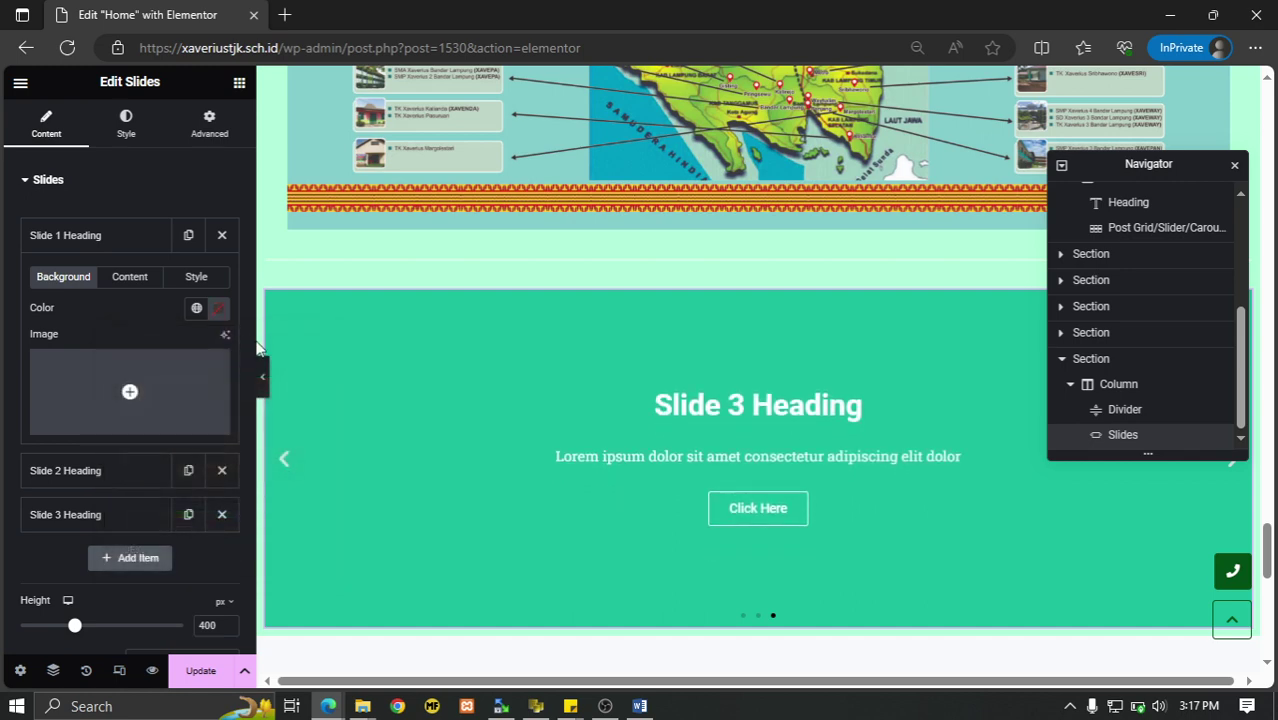
{"action": "left_click", "coordinate": [283, 466]}
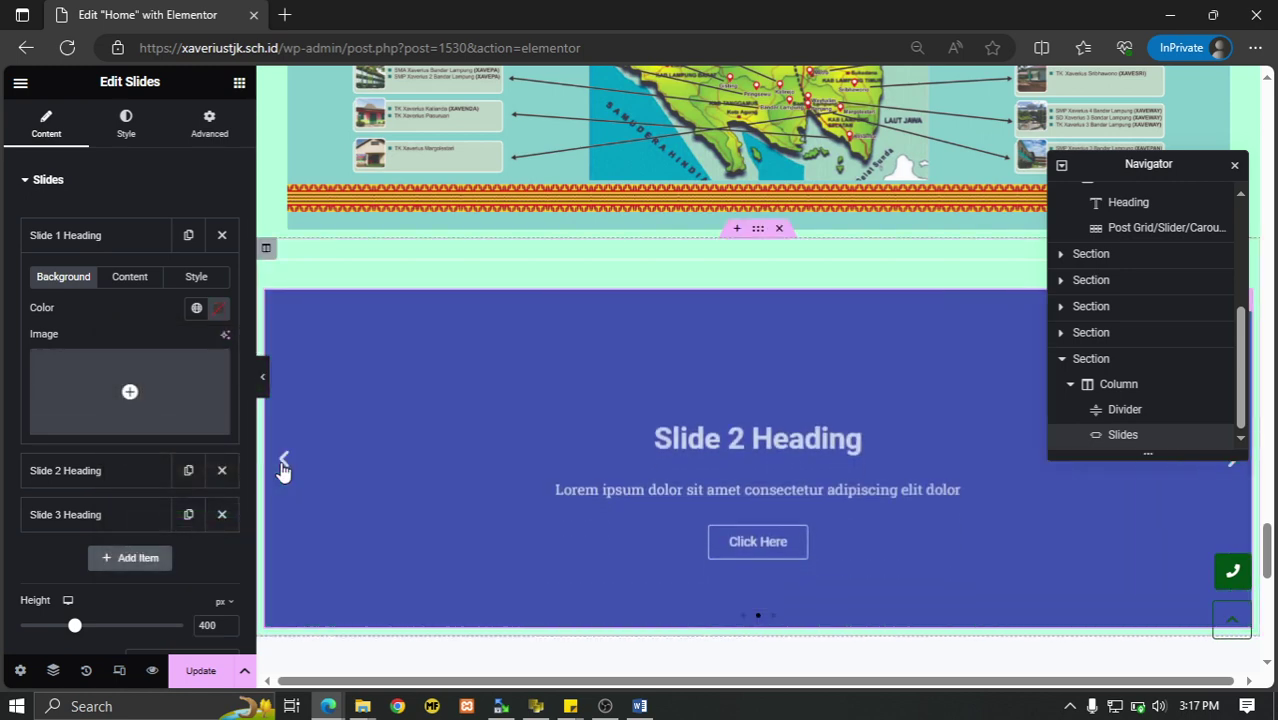
{"action": "left_click", "coordinate": [283, 466]}
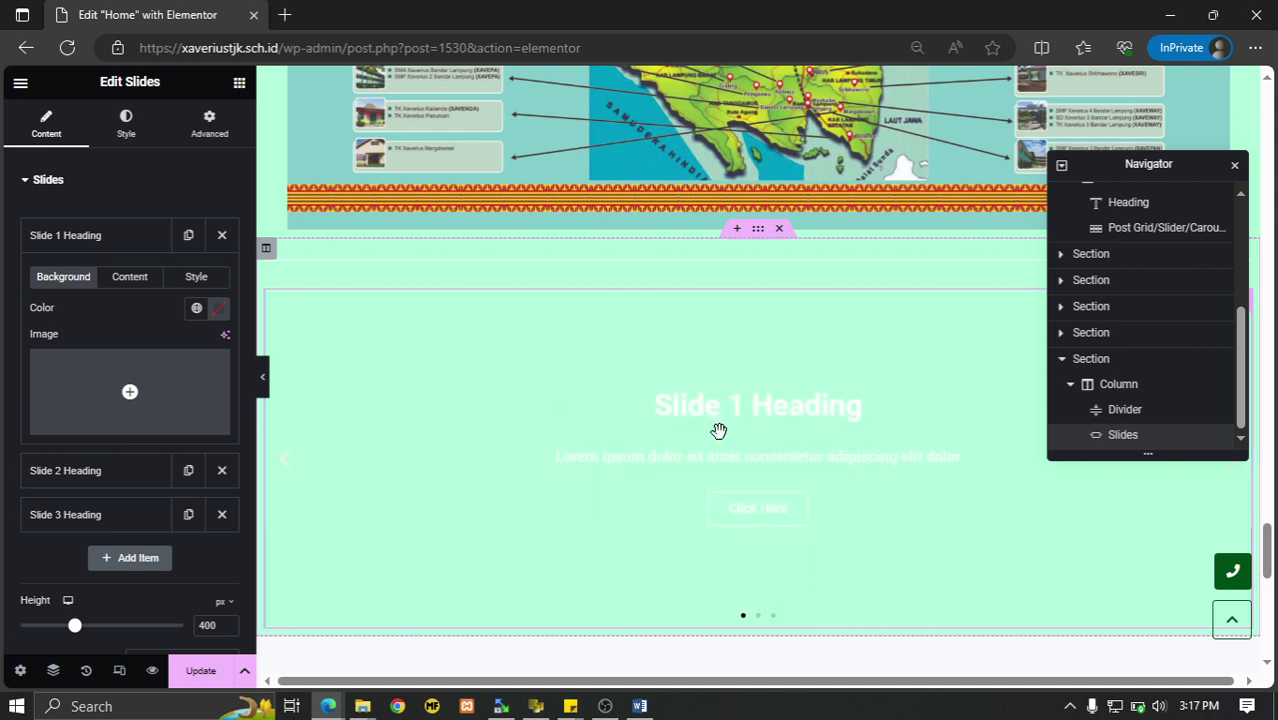
Open the background image selection for the first slide and view the file upload option, dismissing it without choosing a file.
{"action": "left_click", "coordinate": [131, 395]}
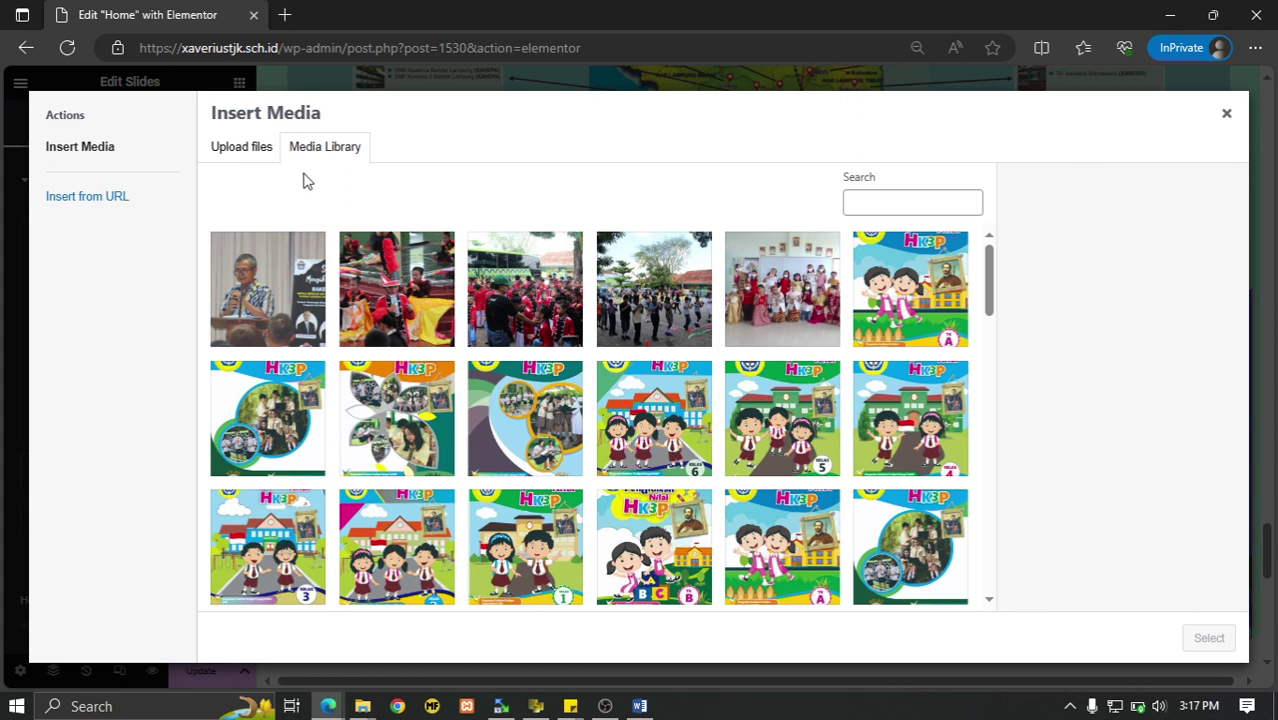
{"action": "left_click", "coordinate": [260, 155]}
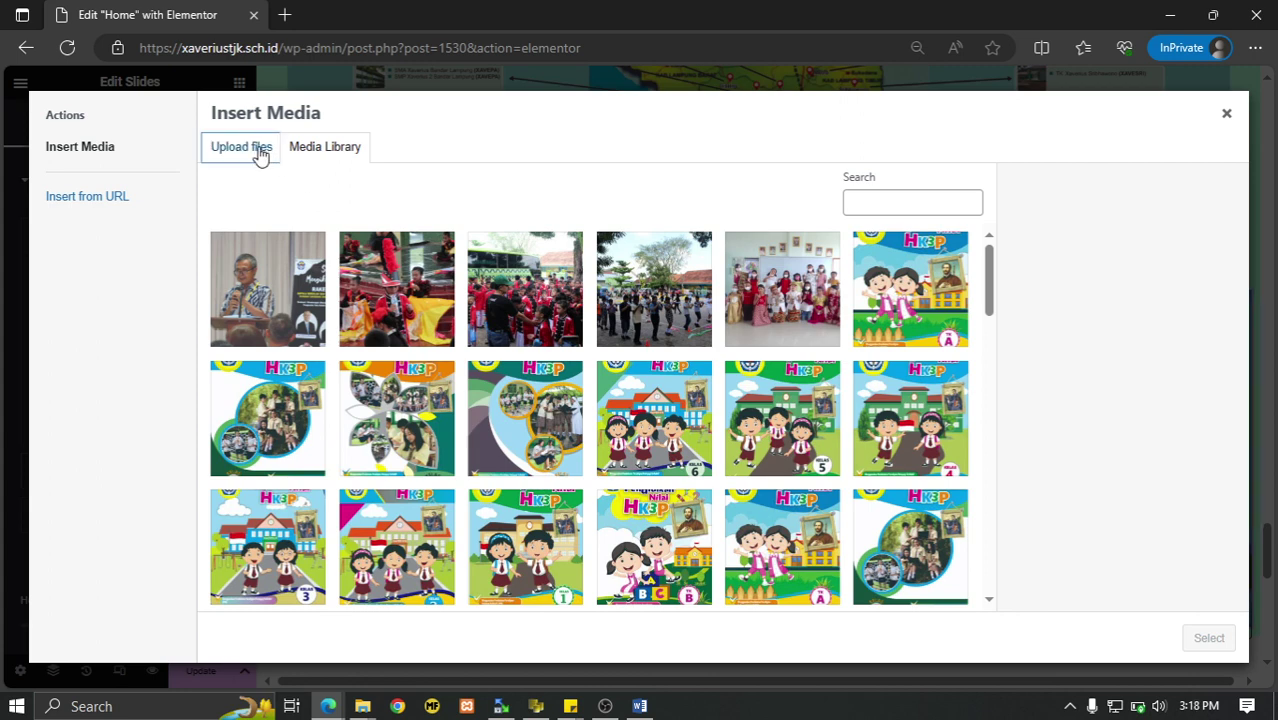
{"action": "left_click", "coordinate": [730, 388]}
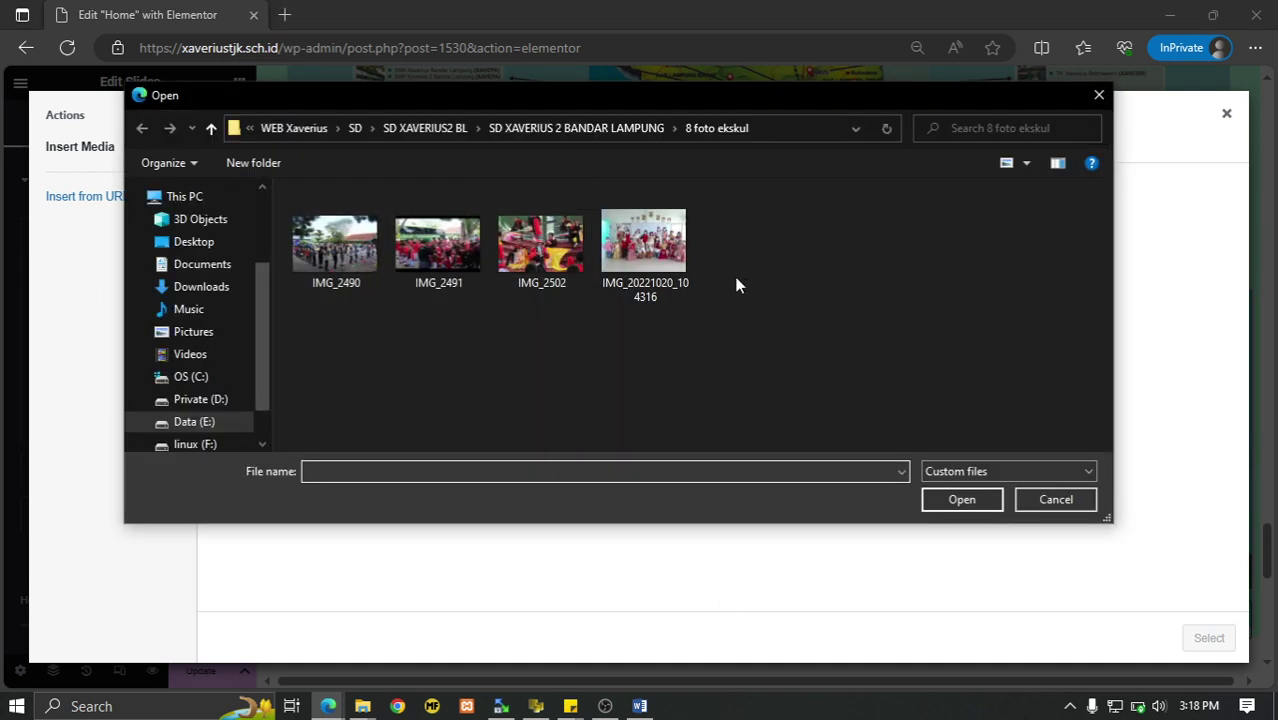
{"action": "left_click", "coordinate": [1098, 96]}
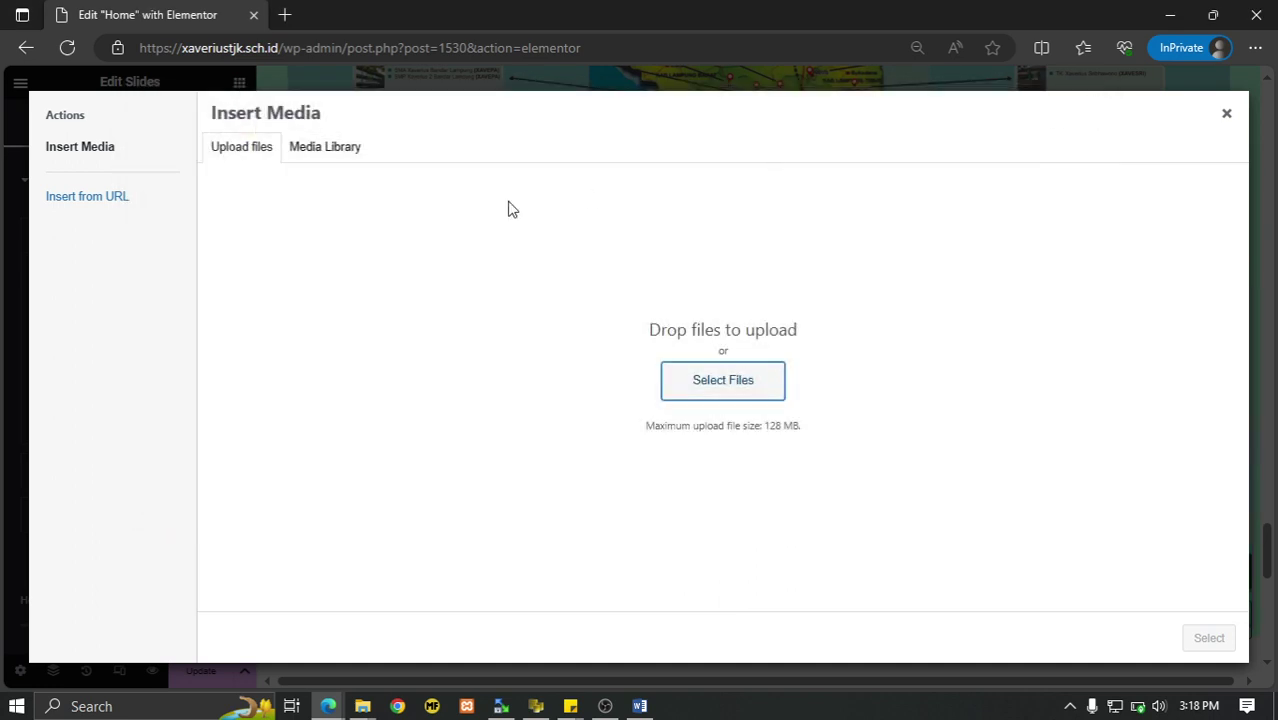
Insert menjadi-osis-hebat.jpg from the media library as the first slide's background image and bring that slide into view.
{"action": "left_click", "coordinate": [336, 160]}
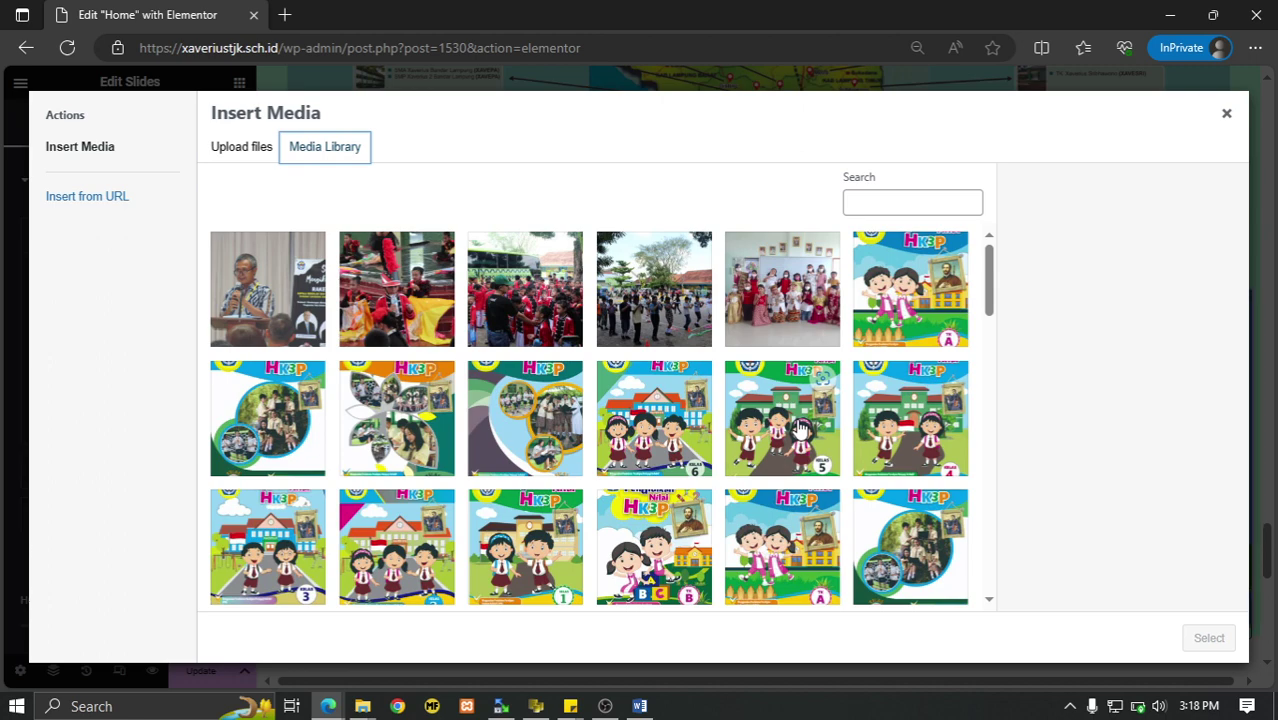
{"action": "scroll", "coordinate": [800, 427], "scroll_direction": "down", "scroll_amount": 10}
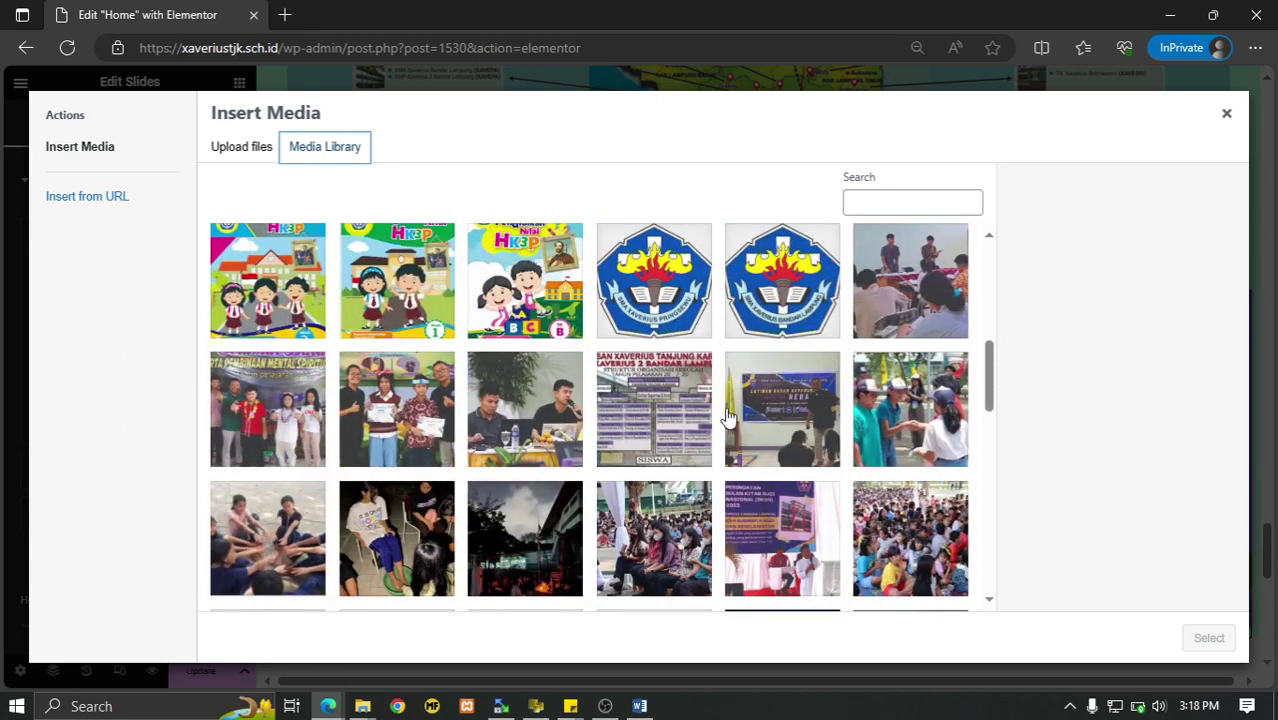
{"action": "left_click", "coordinate": [906, 412]}
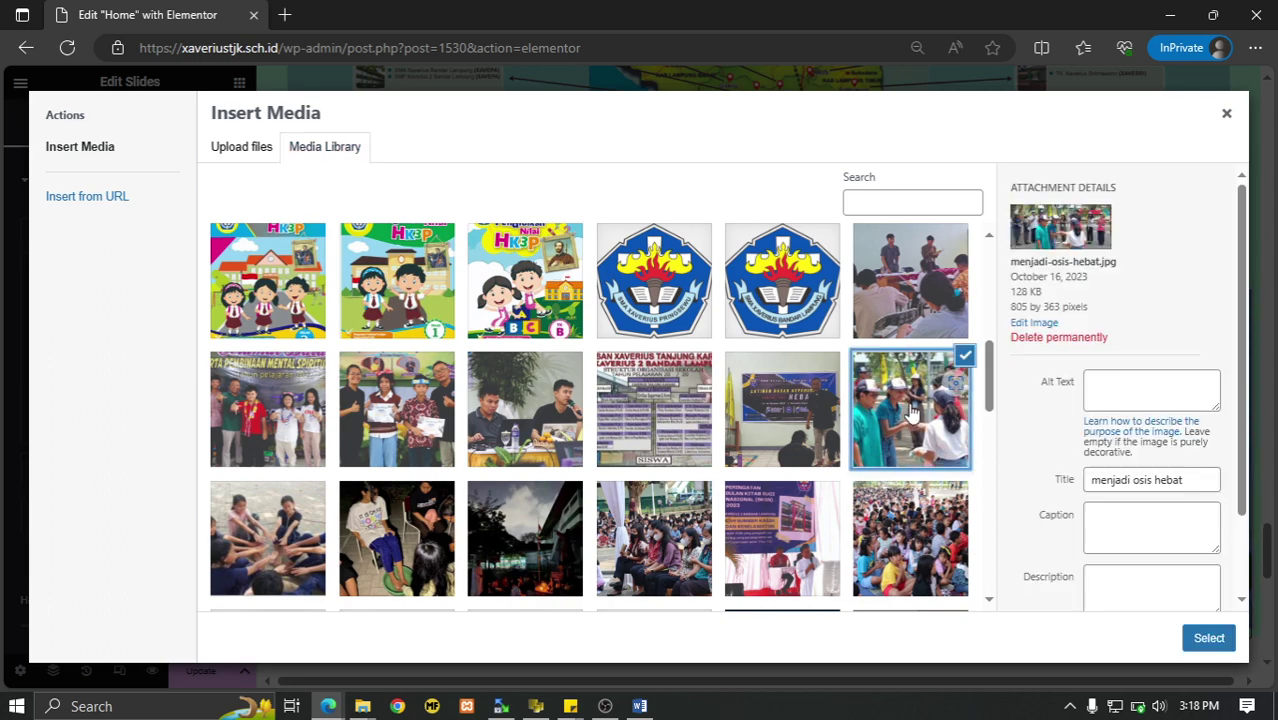
{"action": "left_click", "coordinate": [1216, 638]}
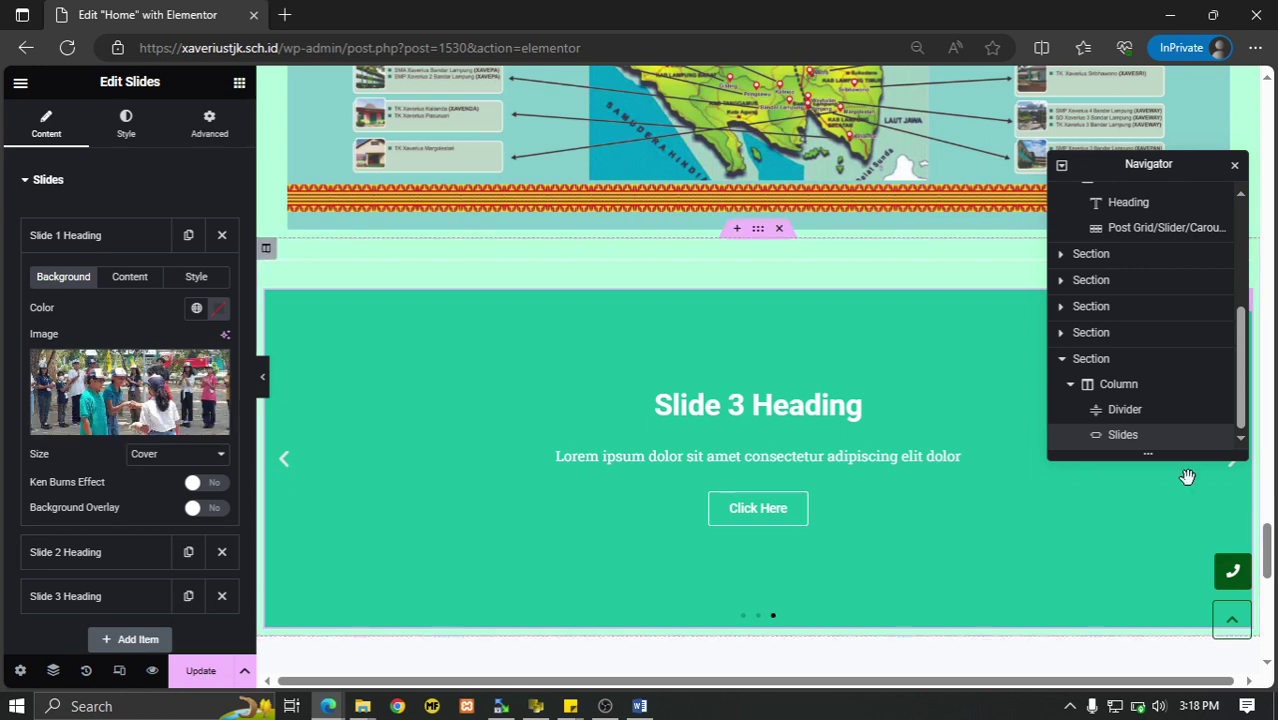
{"action": "left_click", "coordinate": [1233, 472]}
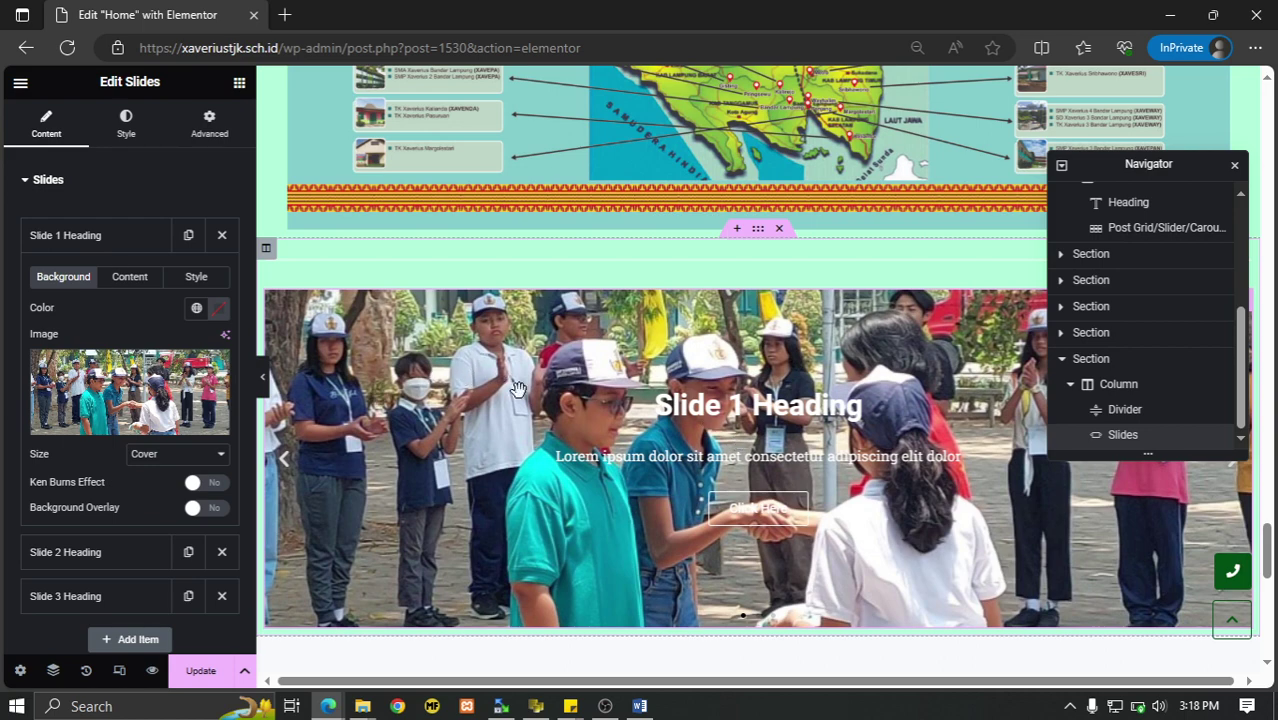
Try the Contain and Auto sizes for the first slide's background image and set it back to Cover.
{"action": "left_click", "coordinate": [182, 465]}
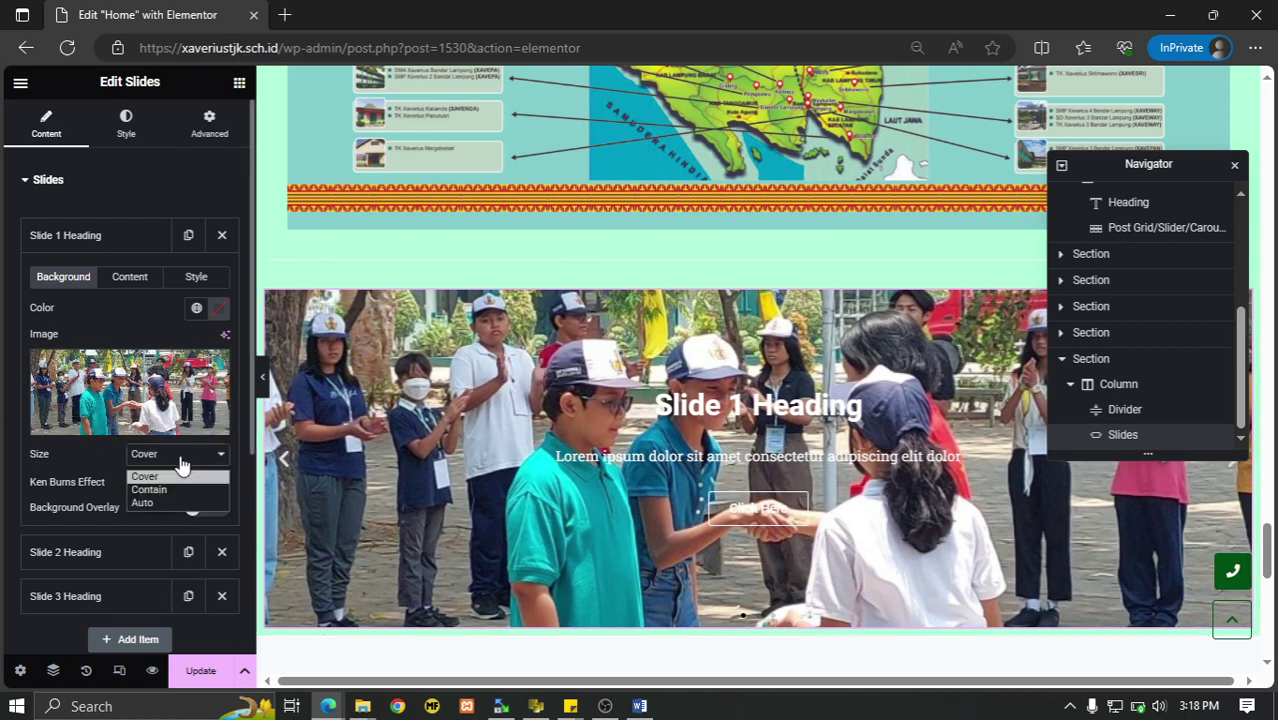
{"action": "left_click", "coordinate": [163, 485]}
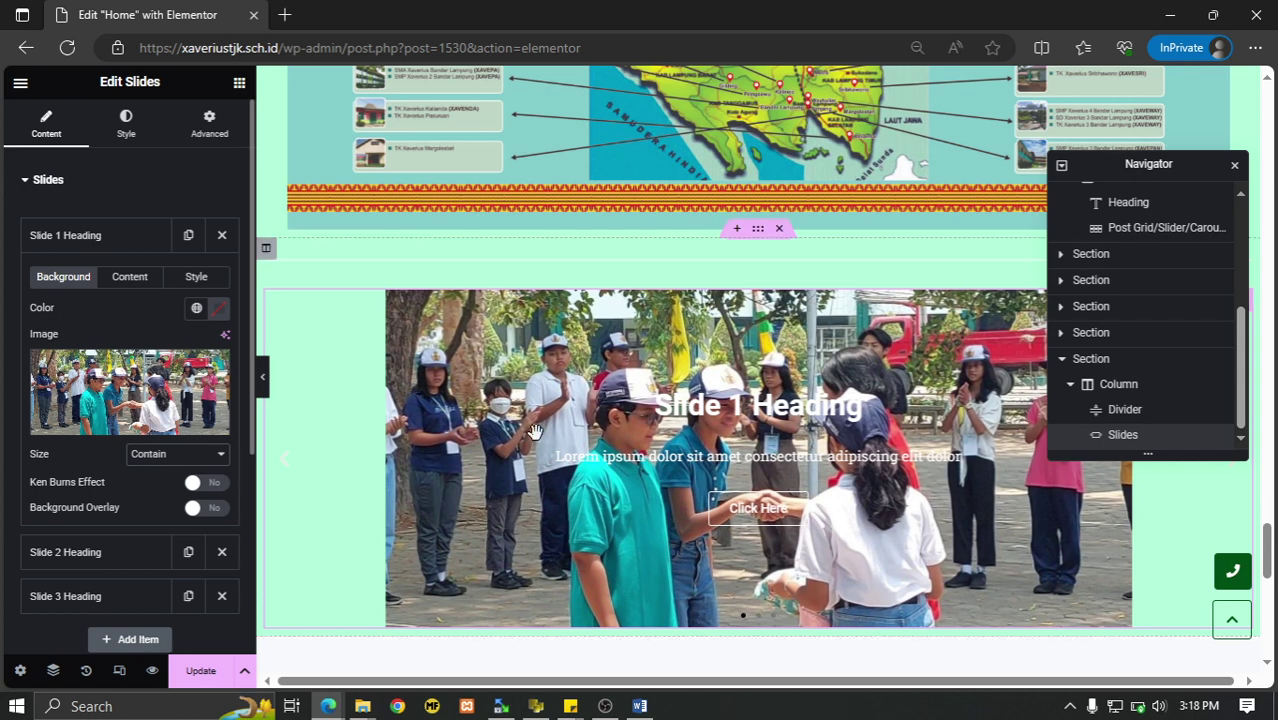
{"action": "left_click", "coordinate": [171, 456]}
{"action": "left_click", "coordinate": [205, 508]}
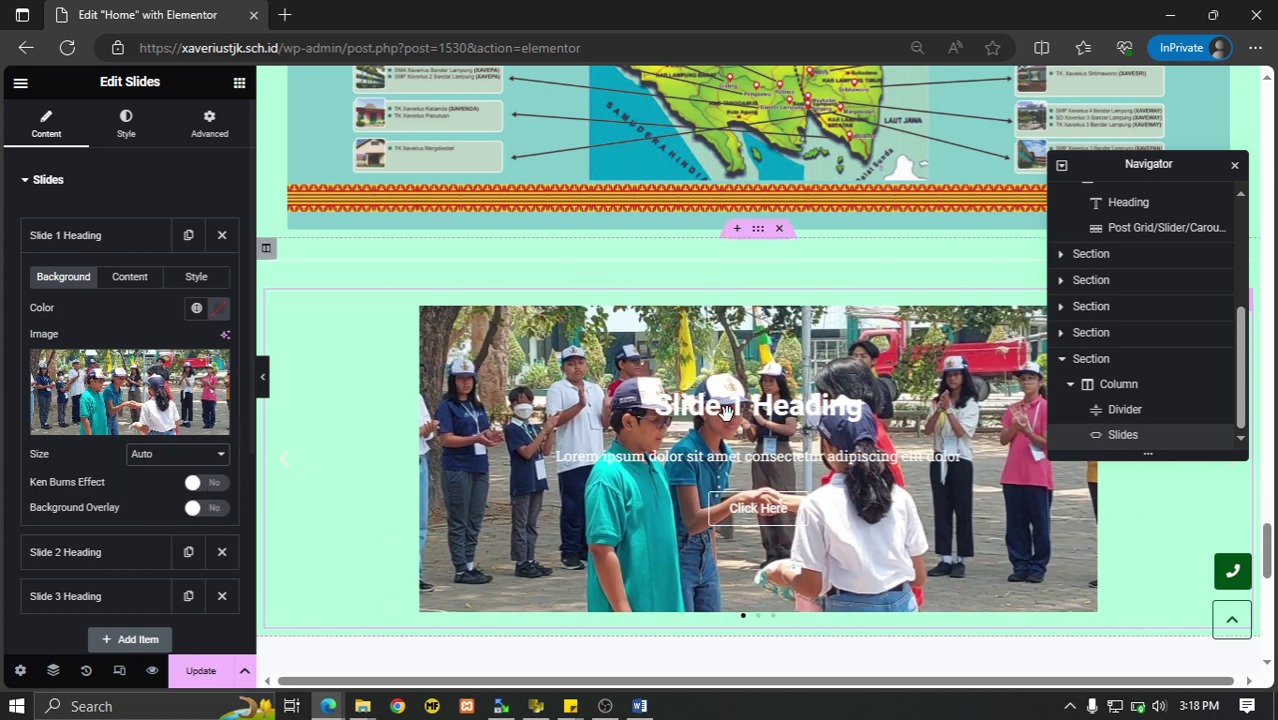
{"action": "mouse_move", "coordinate": [162, 434]}
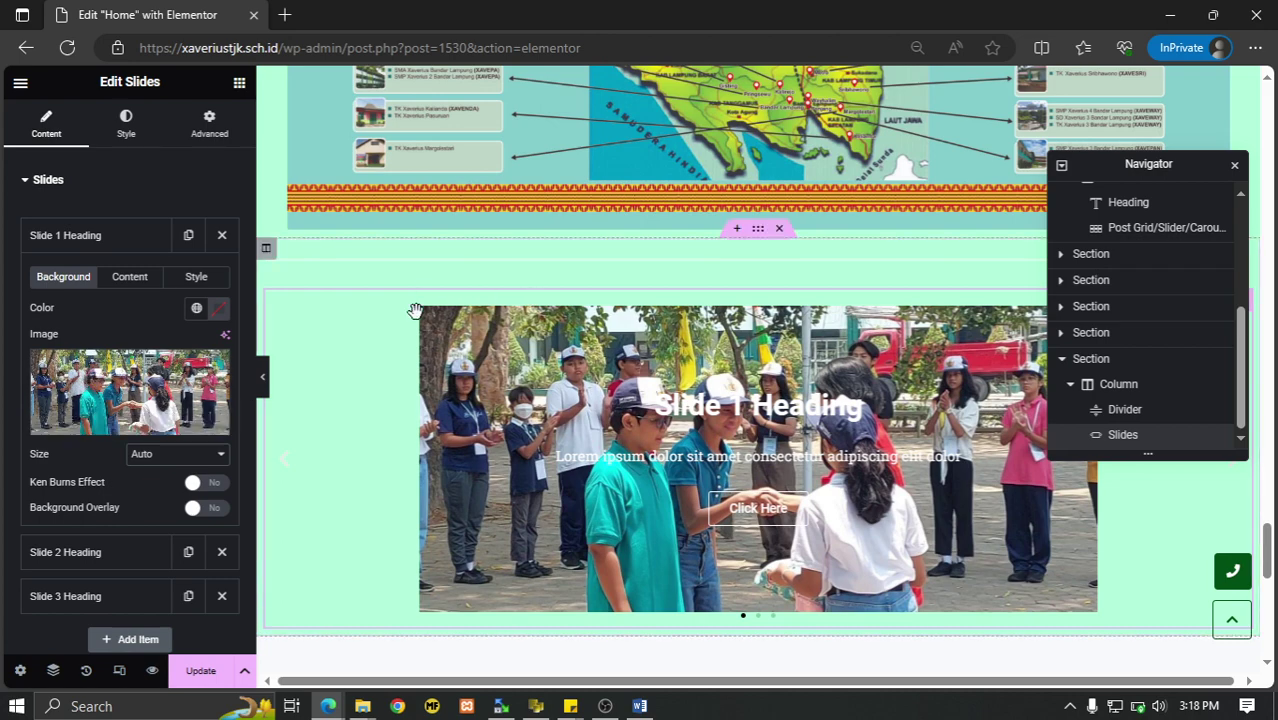
{"action": "left_click", "coordinate": [180, 462]}
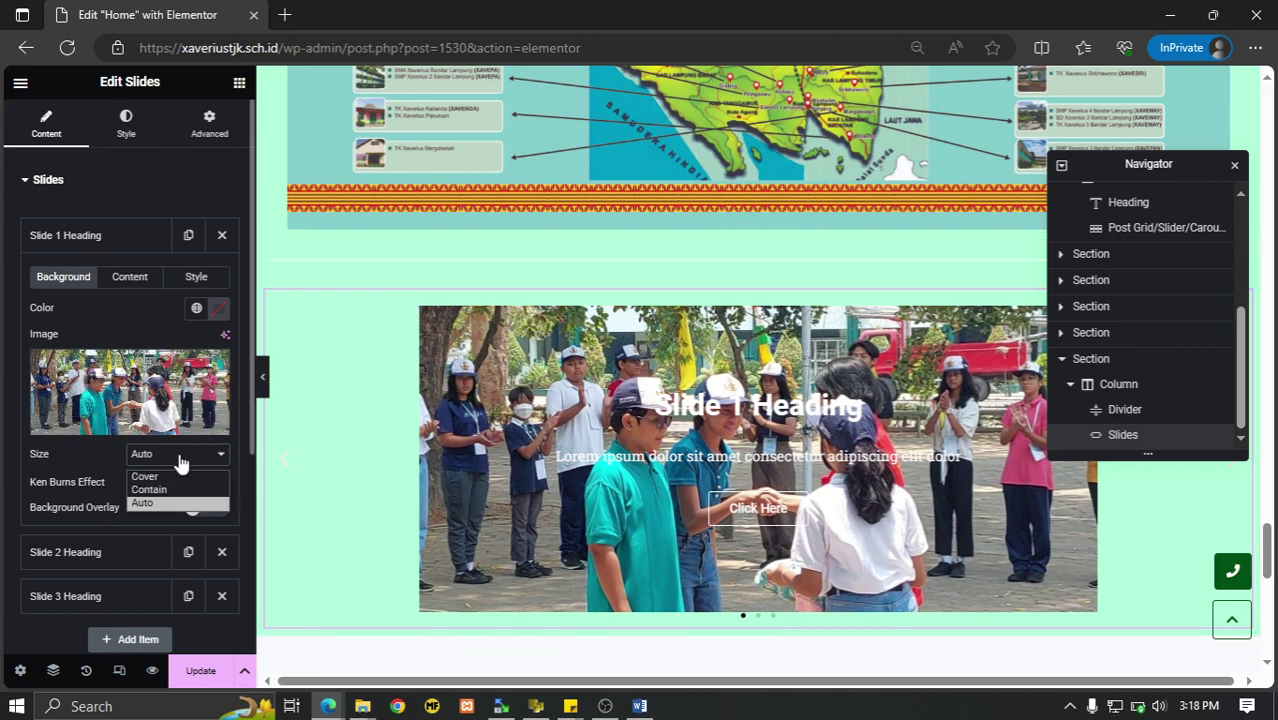
{"action": "left_click", "coordinate": [170, 471]}
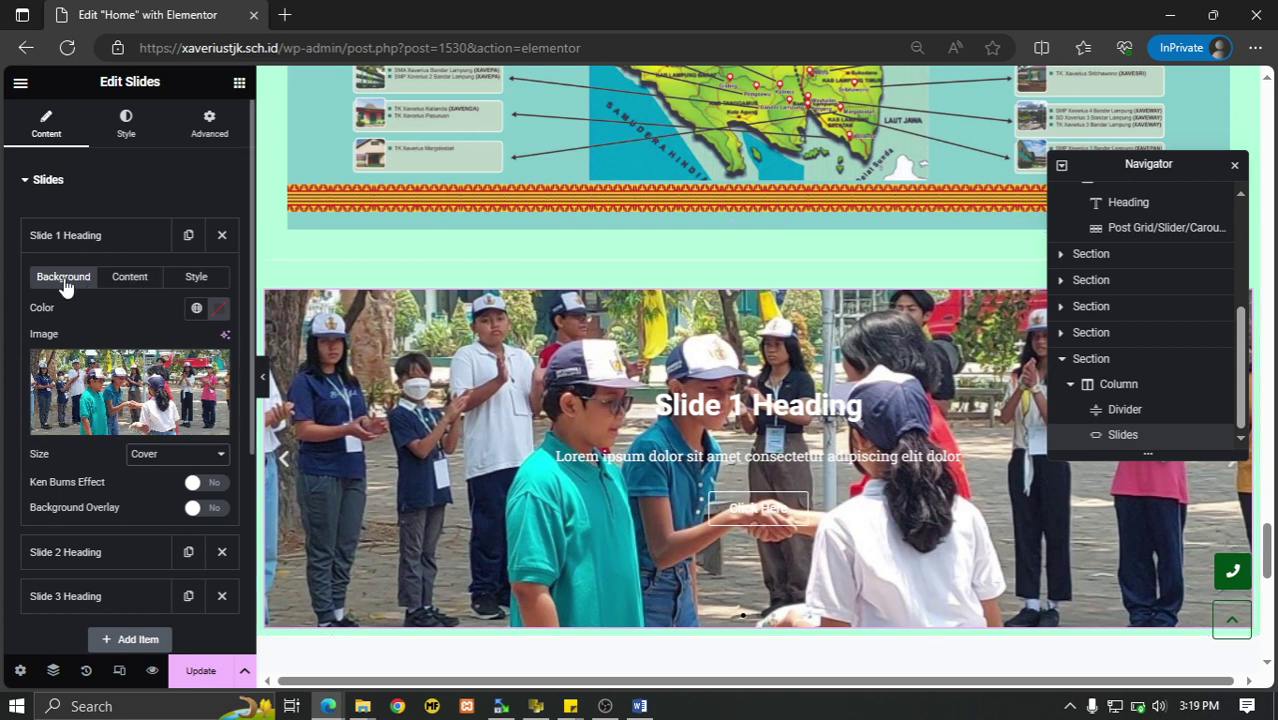
Clear the first slide's title, description and button text, and collapse its slide item.
{"action": "left_click", "coordinate": [124, 283]}
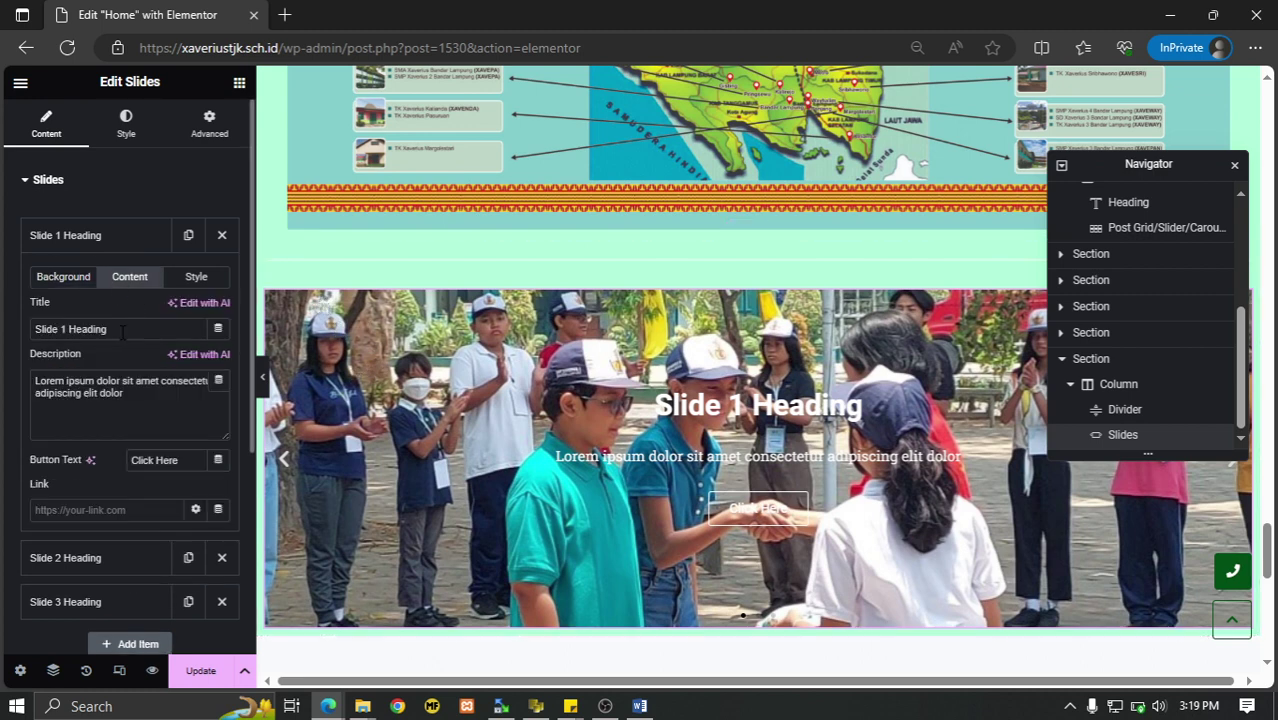
{"action": "left_click_drag", "start_coordinate": [121, 333], "coordinate": [22, 334]}
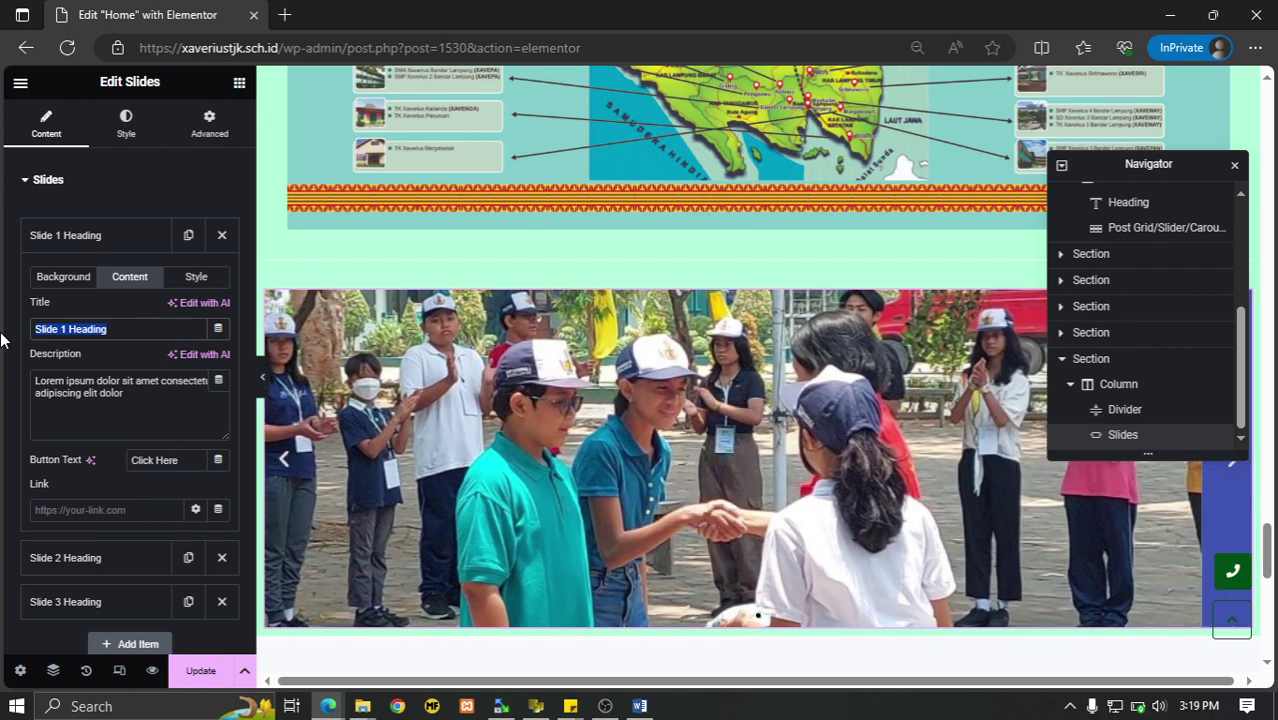
{"action": "key", "text": "BackSpace"}
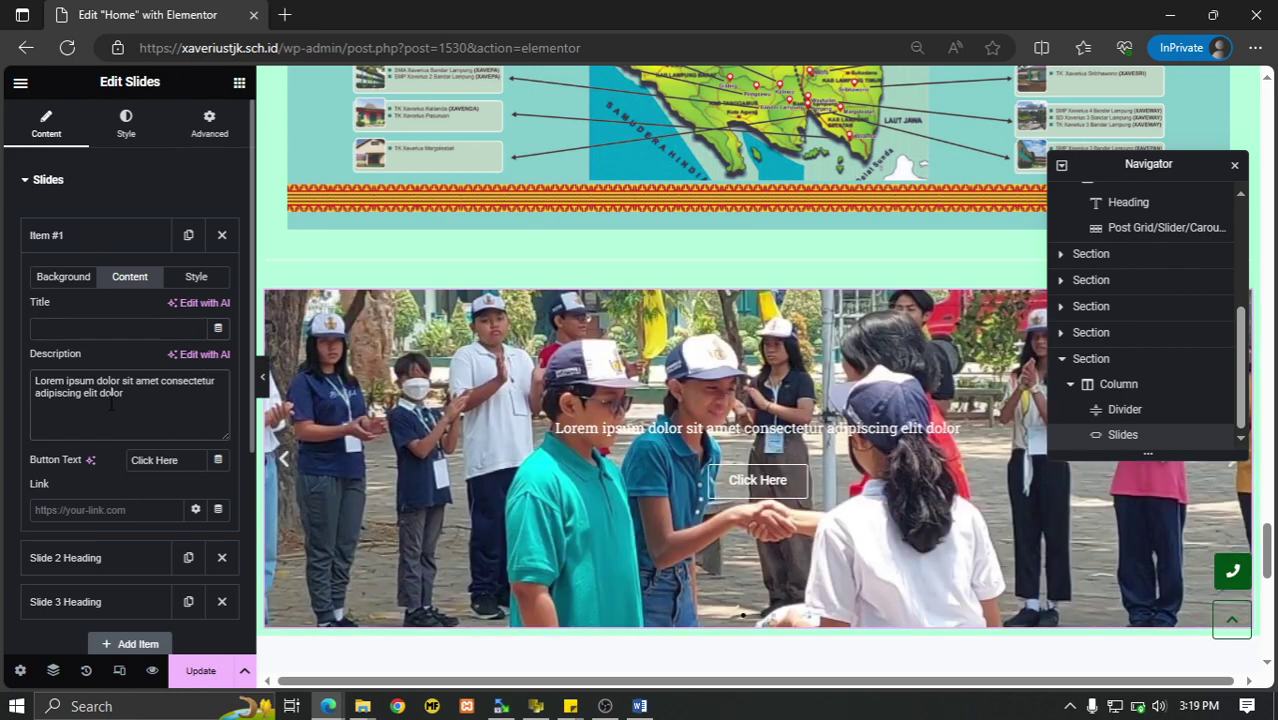
{"action": "left_click_drag", "start_coordinate": [158, 412], "coordinate": [14, 385]}
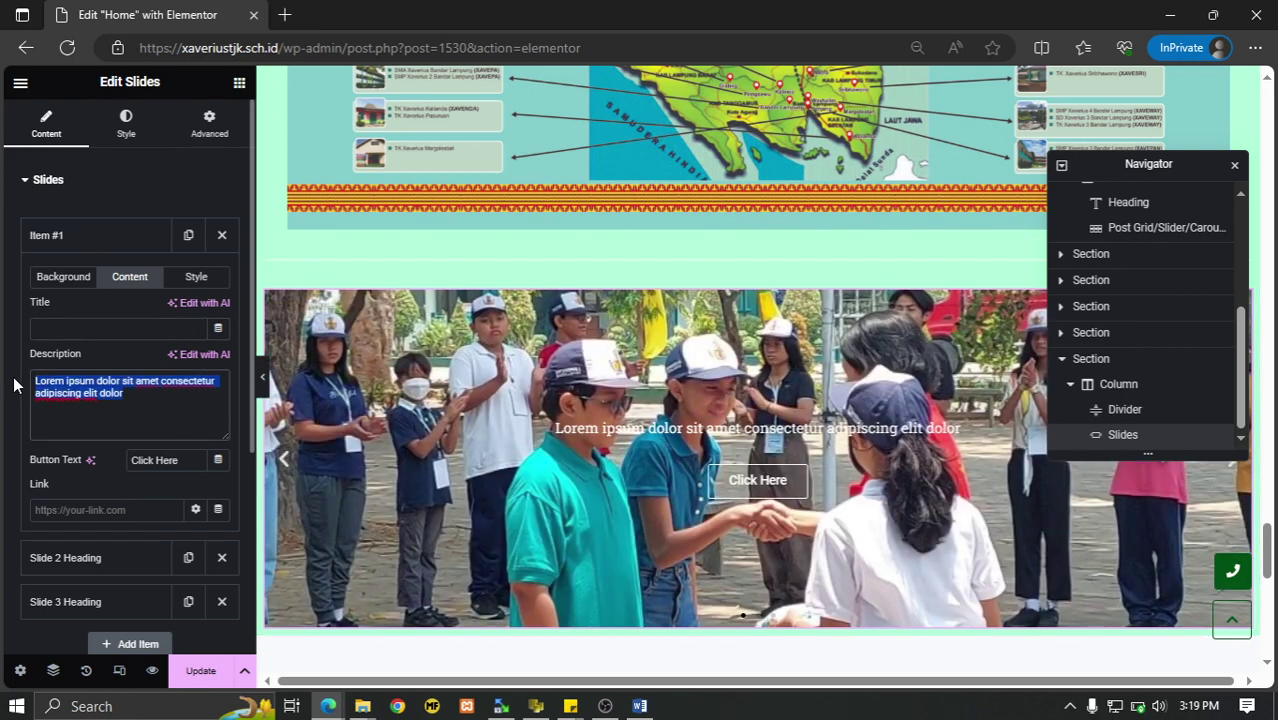
{"action": "key", "text": "BackSpace"}
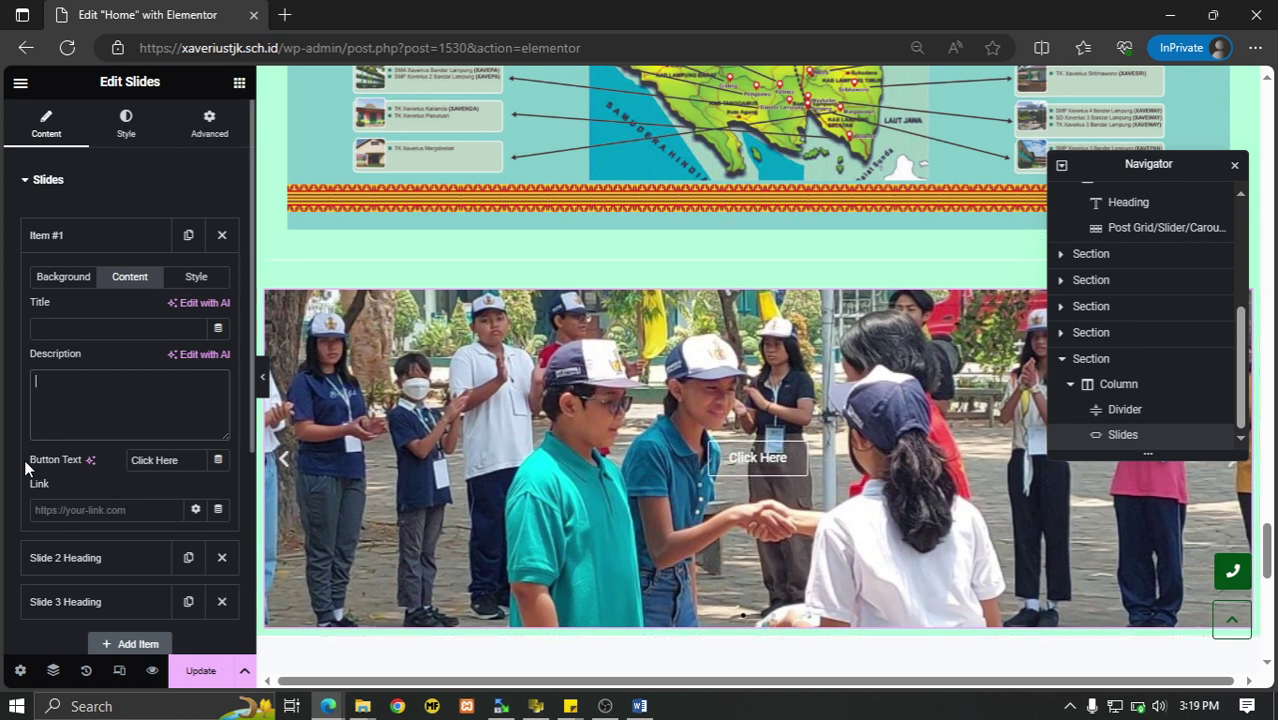
{"action": "left_click", "coordinate": [198, 460]}
{"action": "key", "text": "BackSpace"}
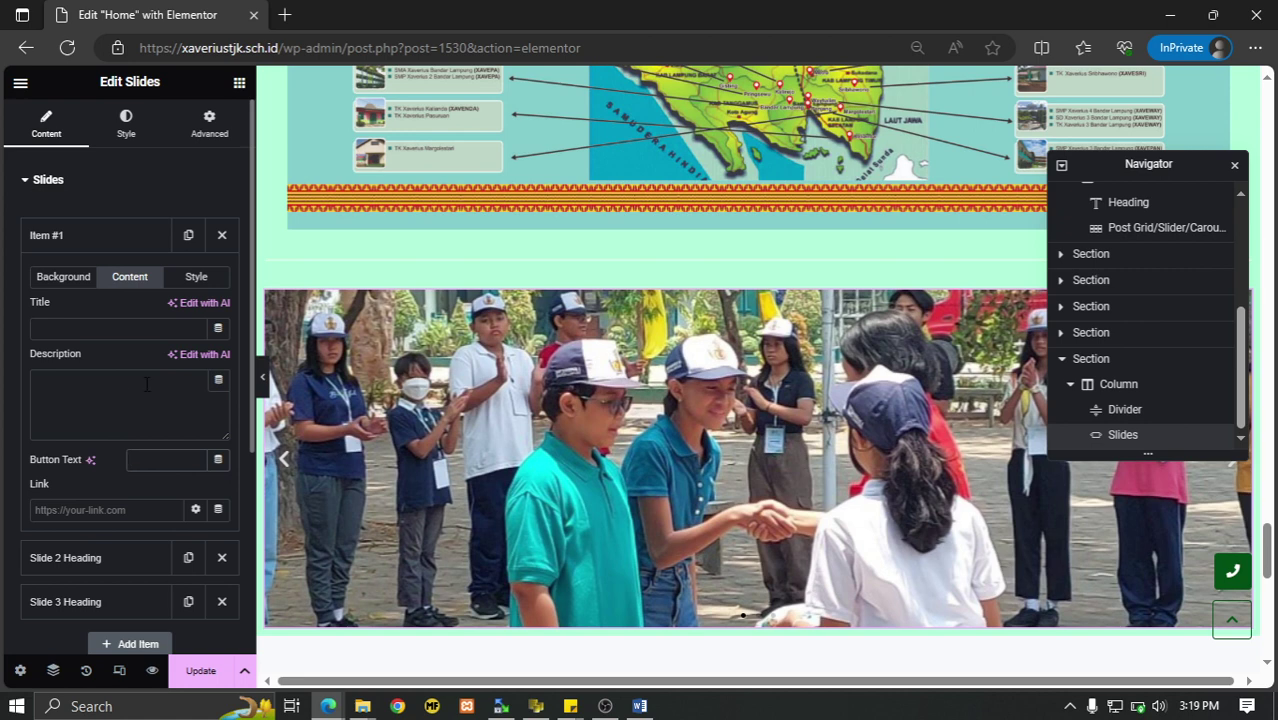
{"action": "left_click", "coordinate": [77, 248]}
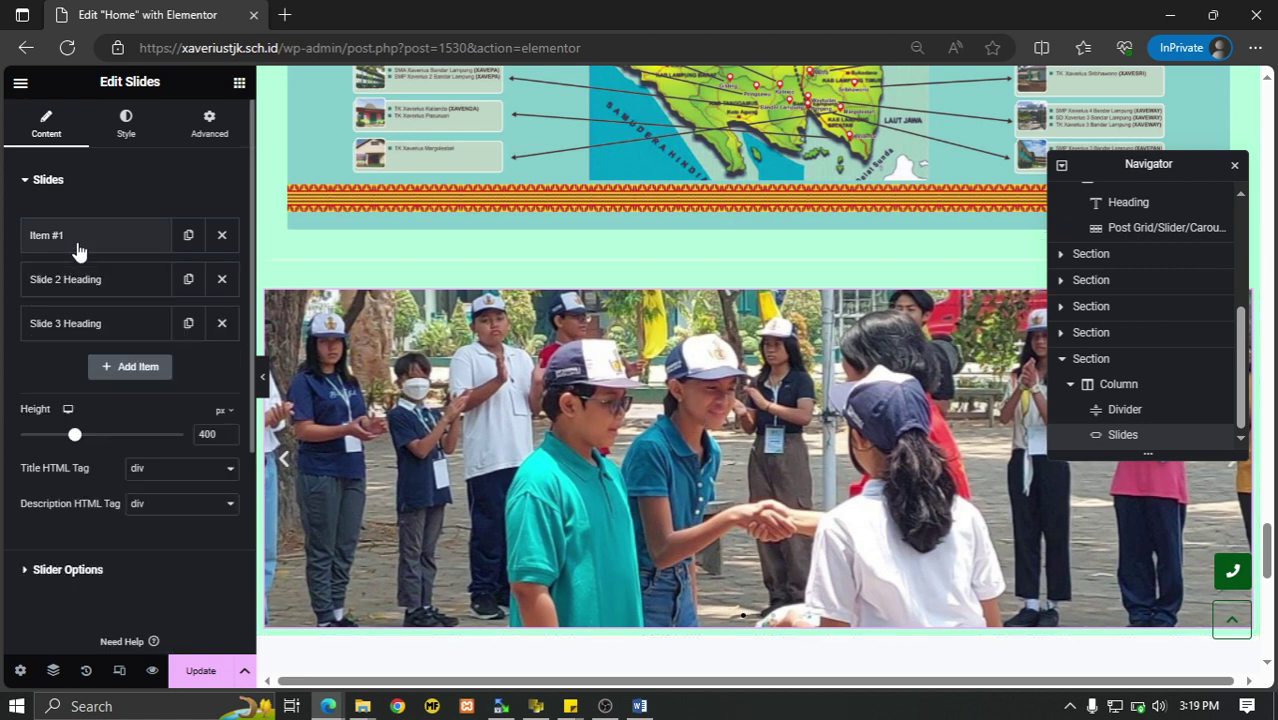
View the settings of the second and third slides in turn, collapsing each slide item.
{"action": "left_click", "coordinate": [75, 280]}
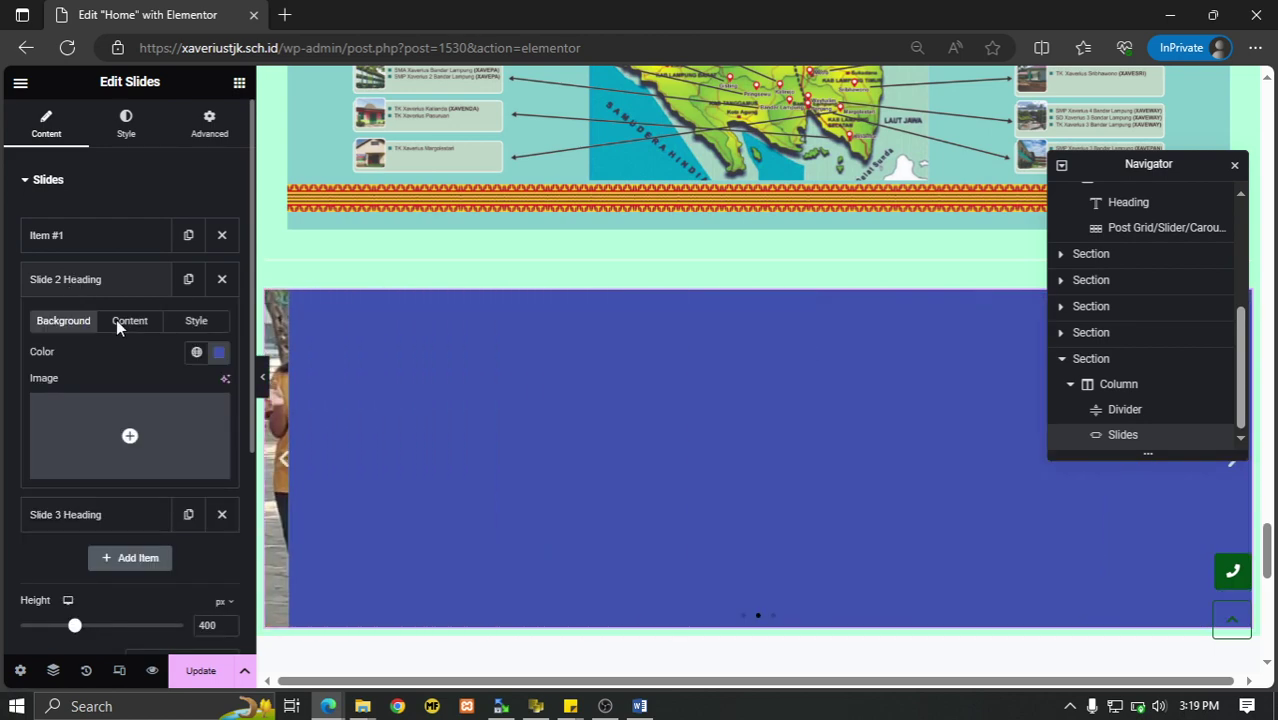
{"action": "left_click", "coordinate": [85, 281]}
{"action": "left_click", "coordinate": [80, 326]}
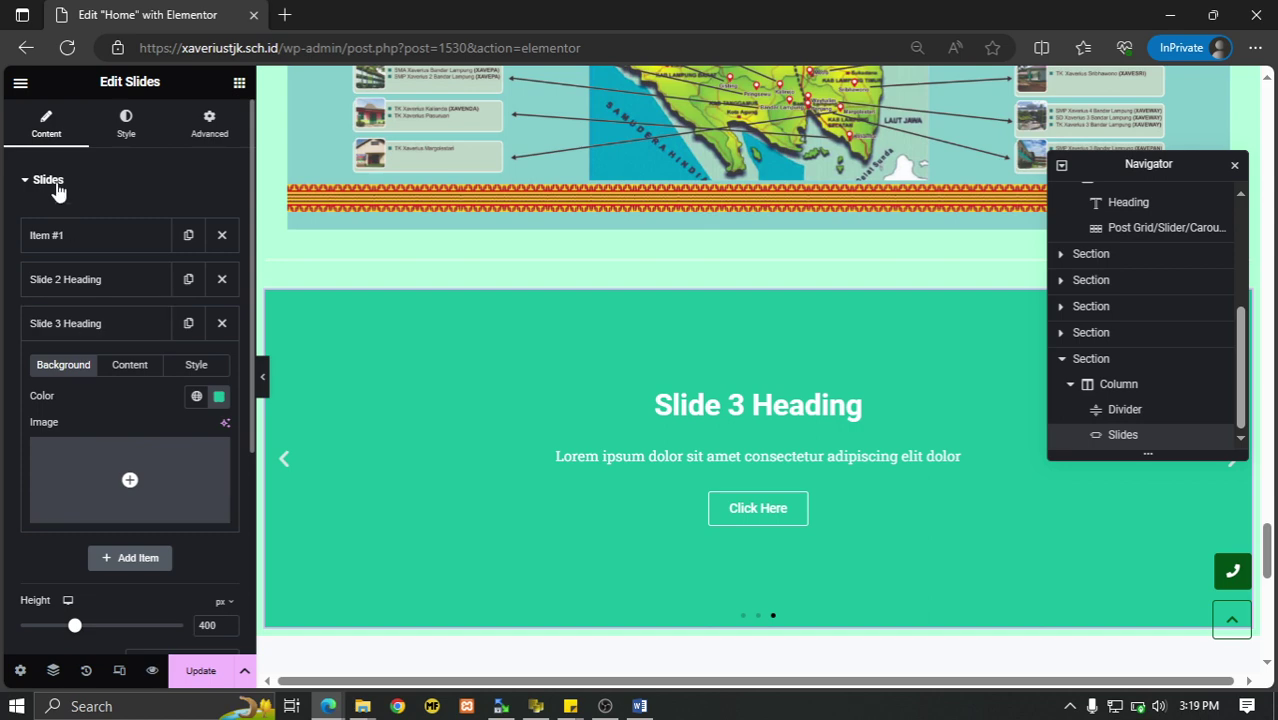
{"action": "left_click", "coordinate": [83, 328]}
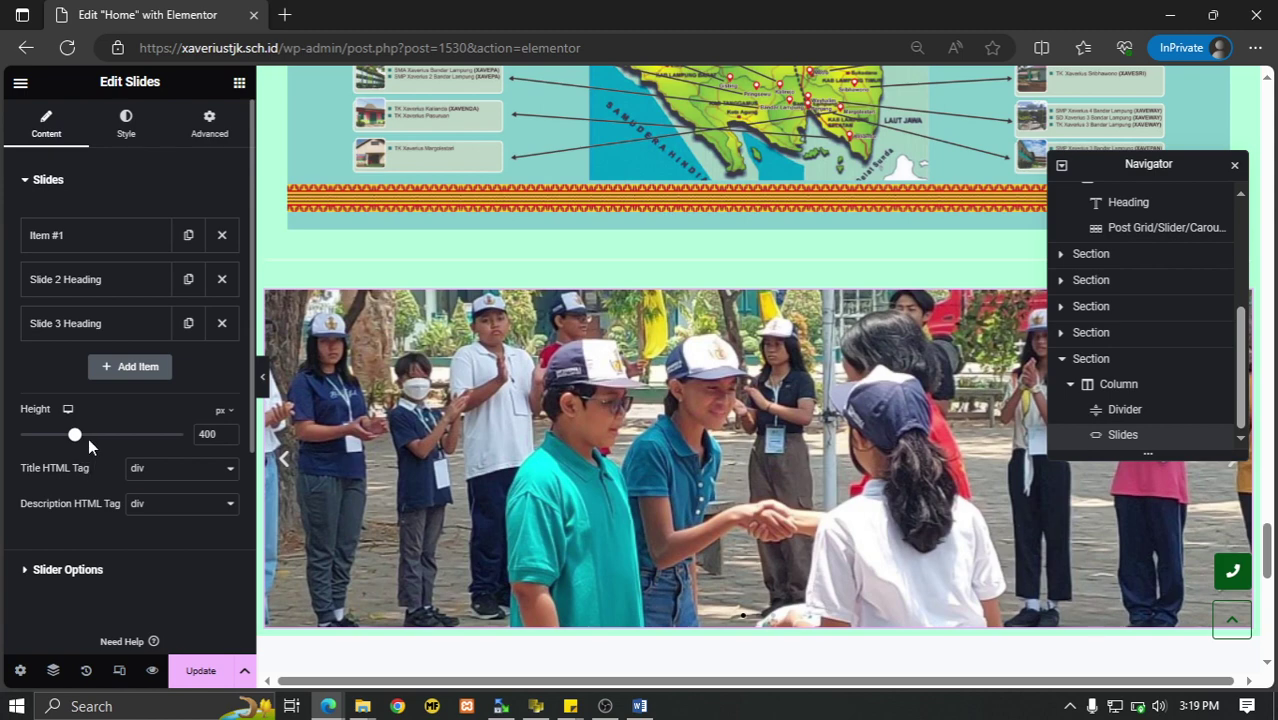
Delete the second and third slides and set the slider's height to 498 px.
{"action": "left_click_drag", "start_coordinate": [84, 438], "coordinate": [107, 435]}
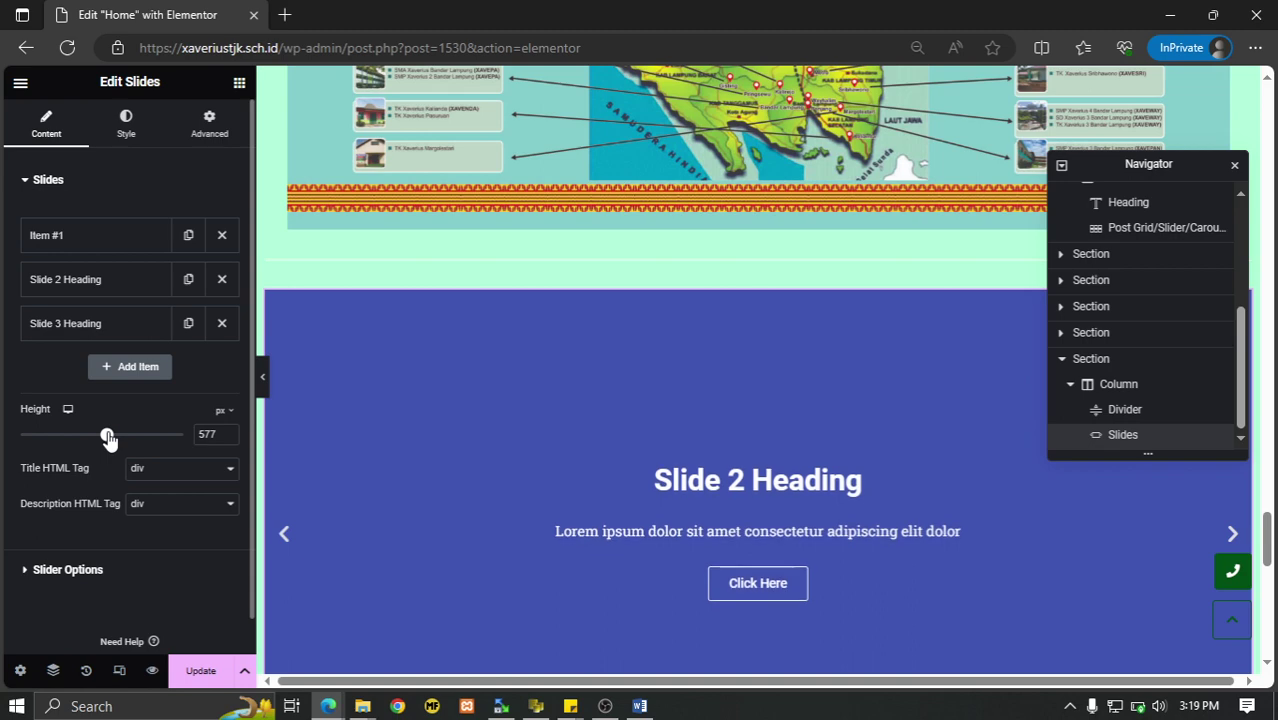
{"action": "left_click", "coordinate": [222, 323]}
{"action": "left_click", "coordinate": [222, 279]}
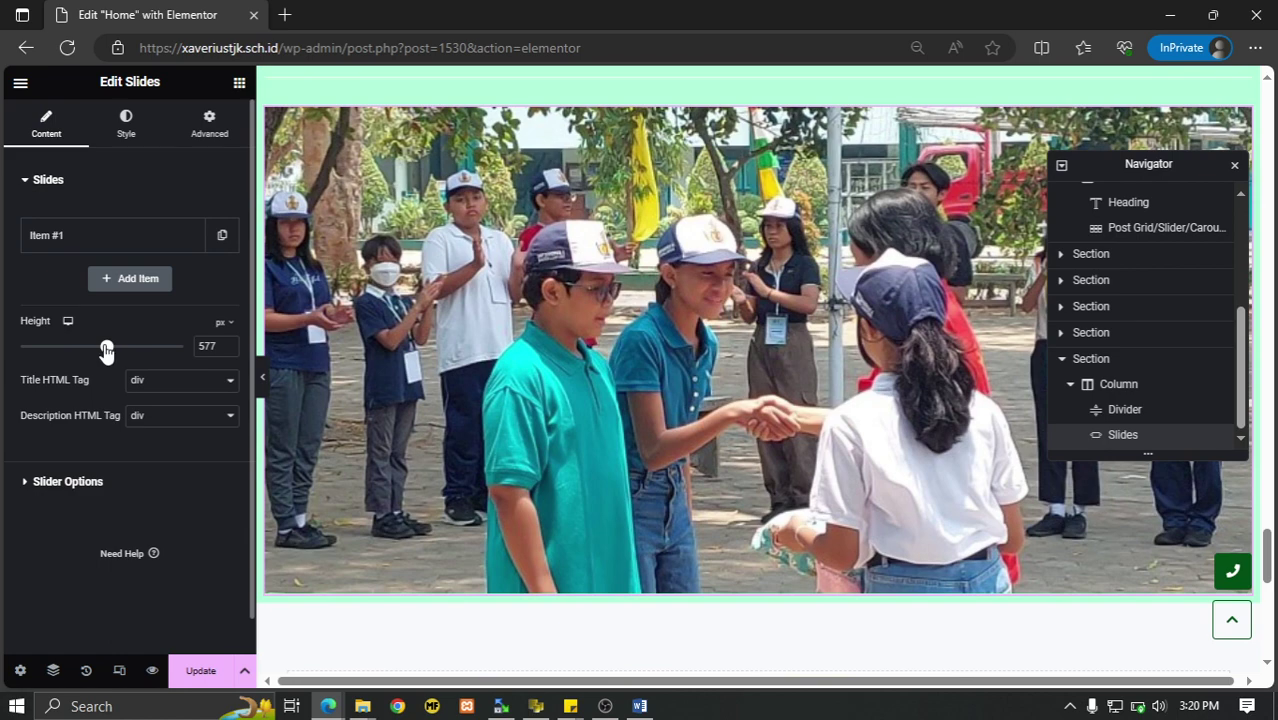
{"action": "mouse_move", "coordinate": [106, 350]}
{"action": "left_mouse_down"}
{"action": "mouse_move", "coordinate": [120, 350]}
{"action": "mouse_move", "coordinate": [93, 349]}
{"action": "left_mouse_up"}
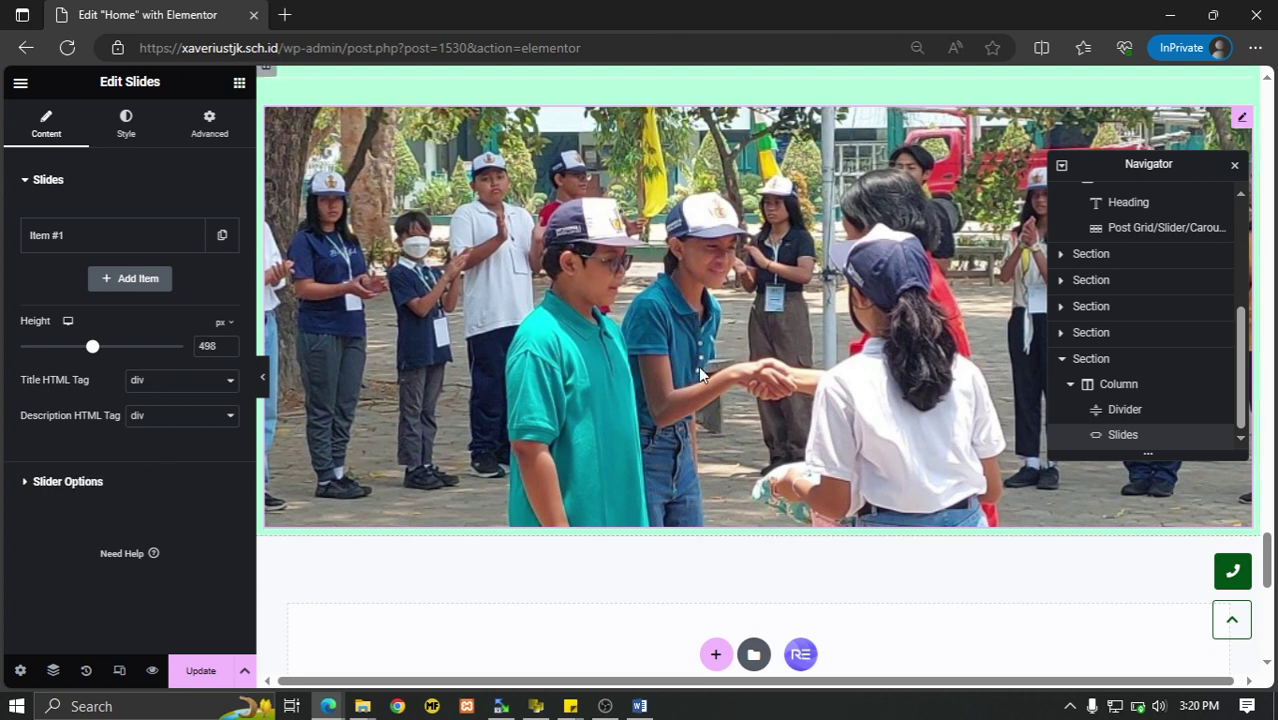
Set the slider's transition to Fade in the slider options.
{"action": "left_click", "coordinate": [43, 184]}
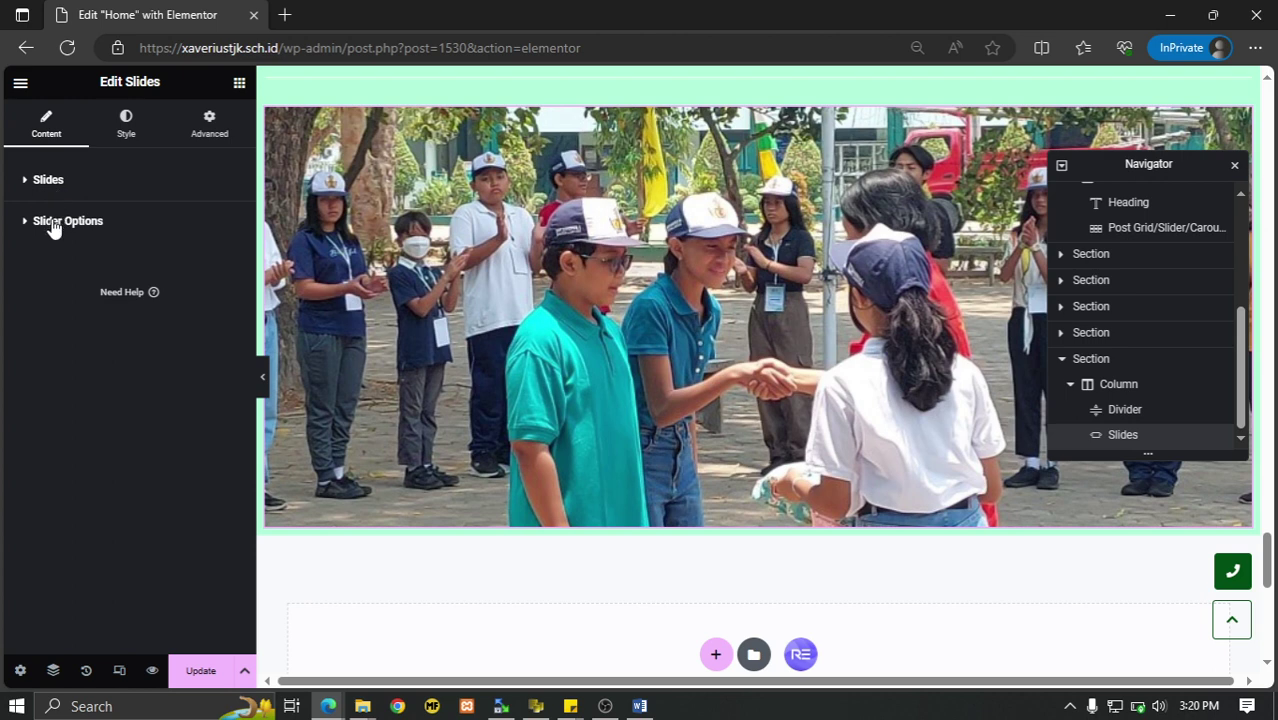
{"action": "left_click", "coordinate": [55, 229]}
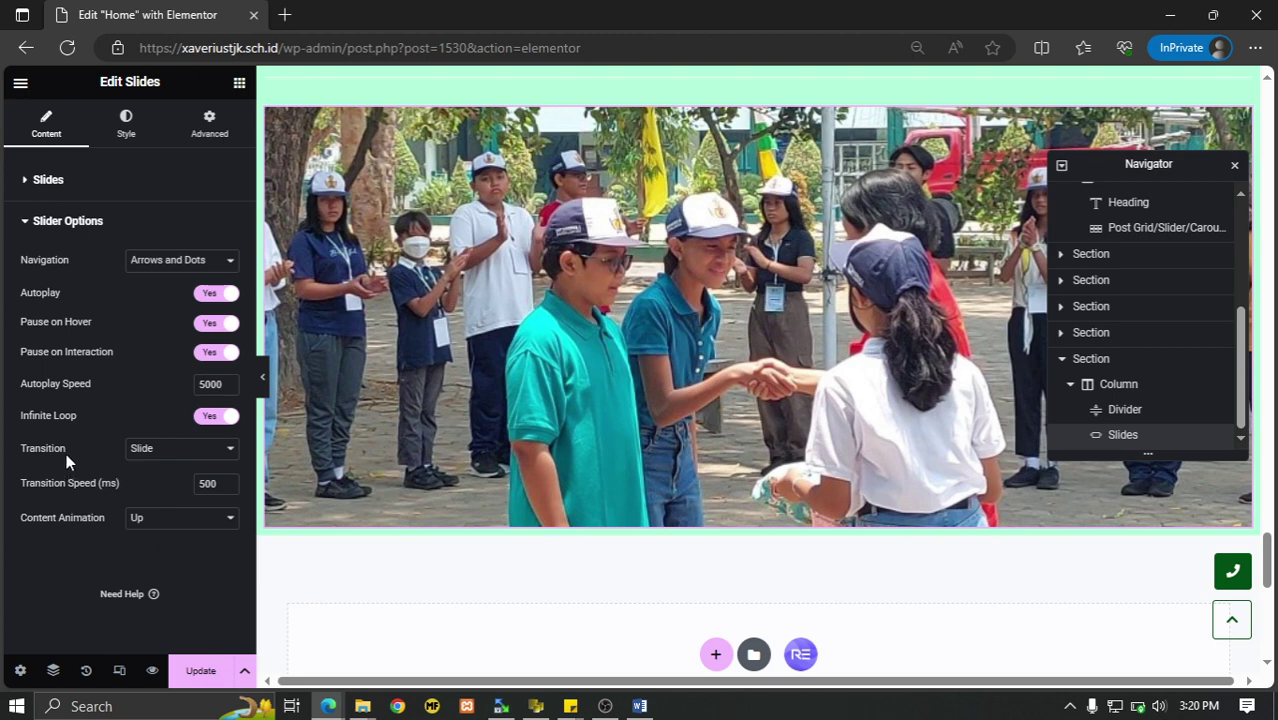
{"action": "left_click", "coordinate": [182, 460]}
{"action": "left_click", "coordinate": [170, 467]}
Add two new slide items to the slider and bring the first slide back into view.
{"action": "left_click", "coordinate": [50, 182]}
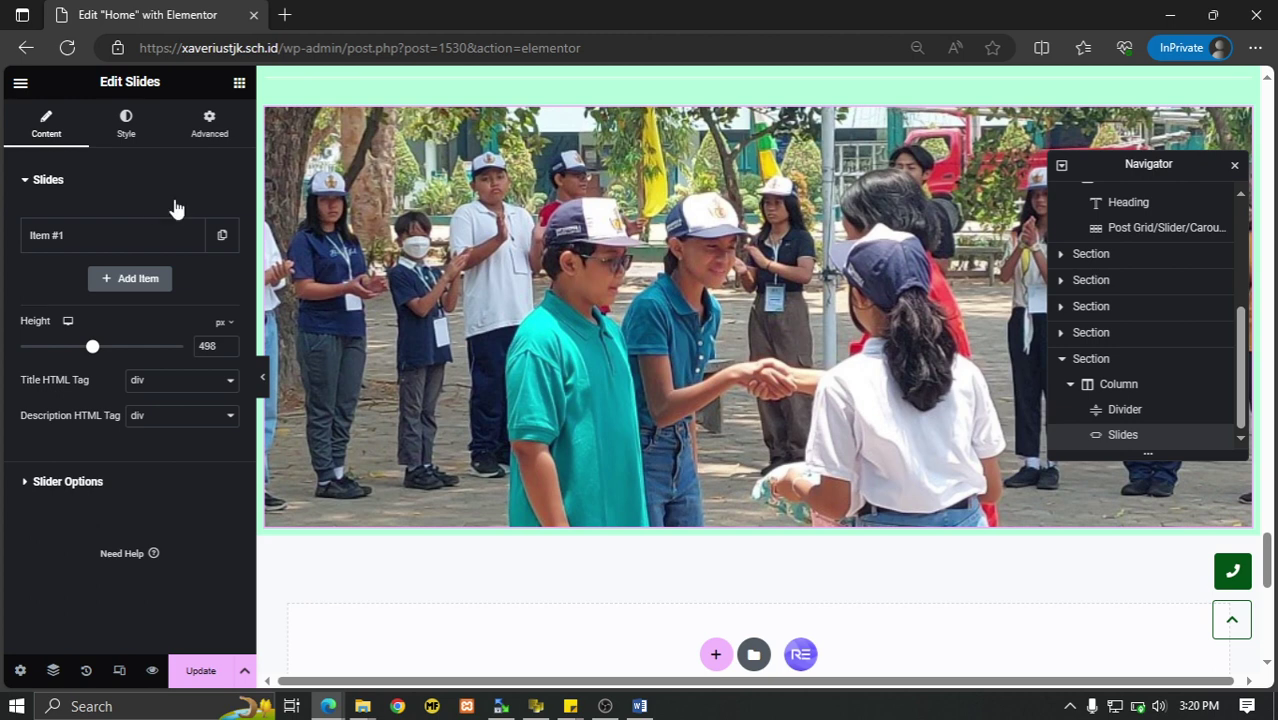
{"action": "left_click", "coordinate": [128, 280]}
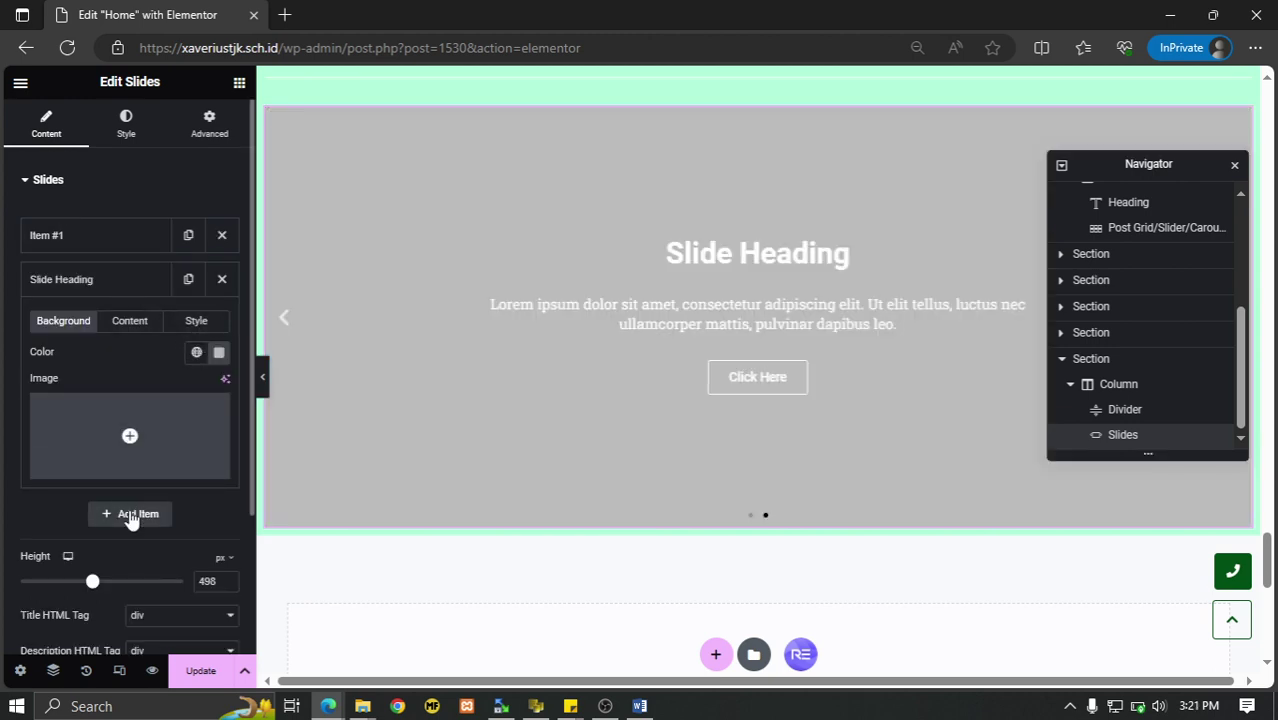
{"action": "left_click", "coordinate": [128, 513]}
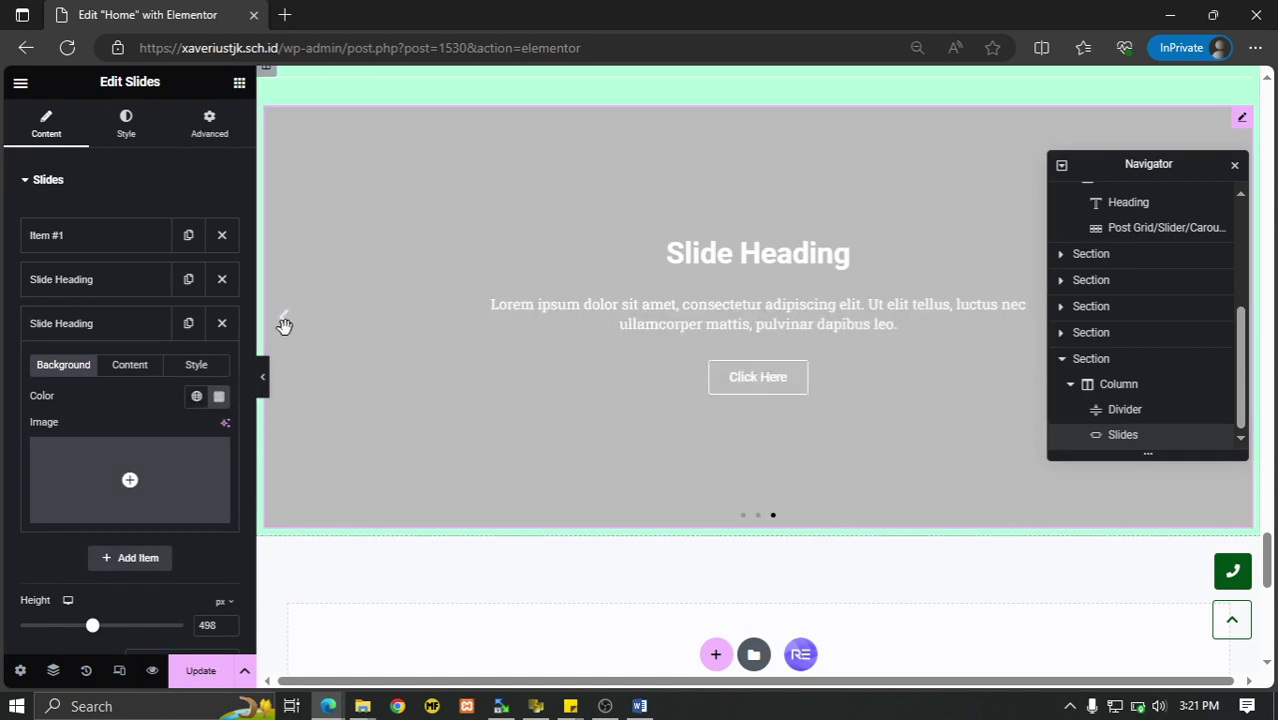
{"action": "left_click", "coordinate": [285, 330]}
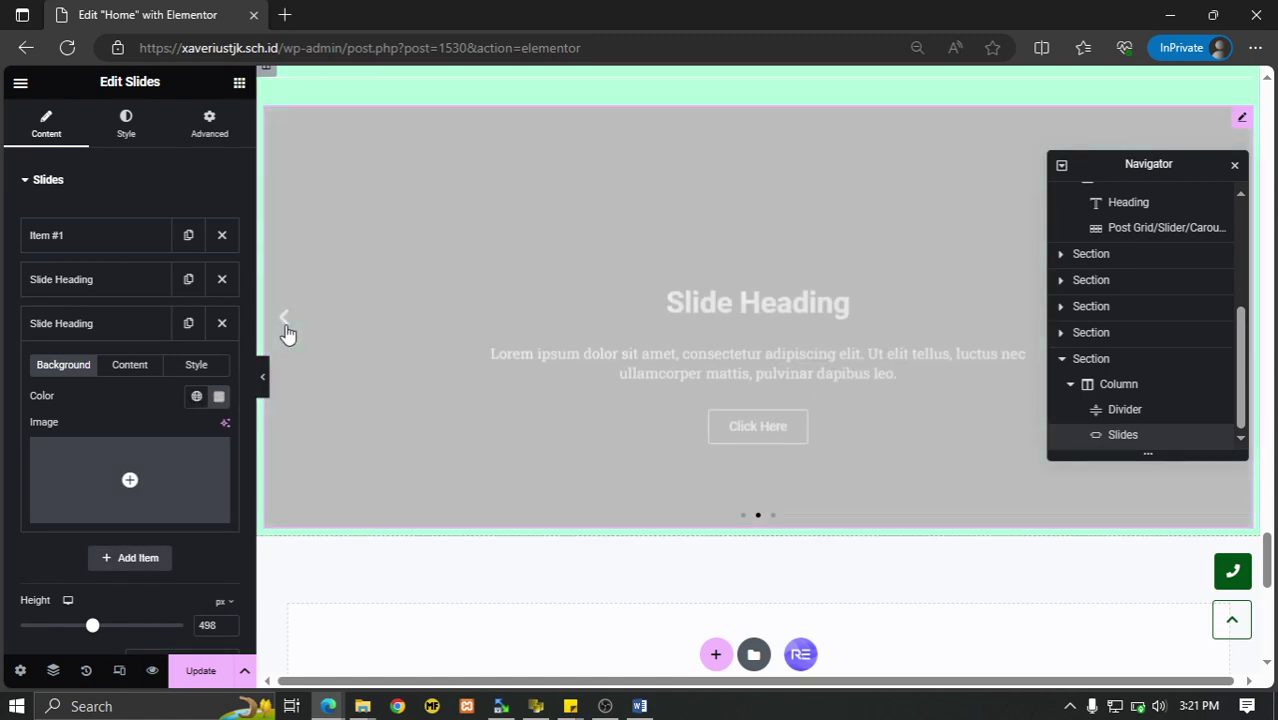
{"action": "left_click", "coordinate": [285, 319]}
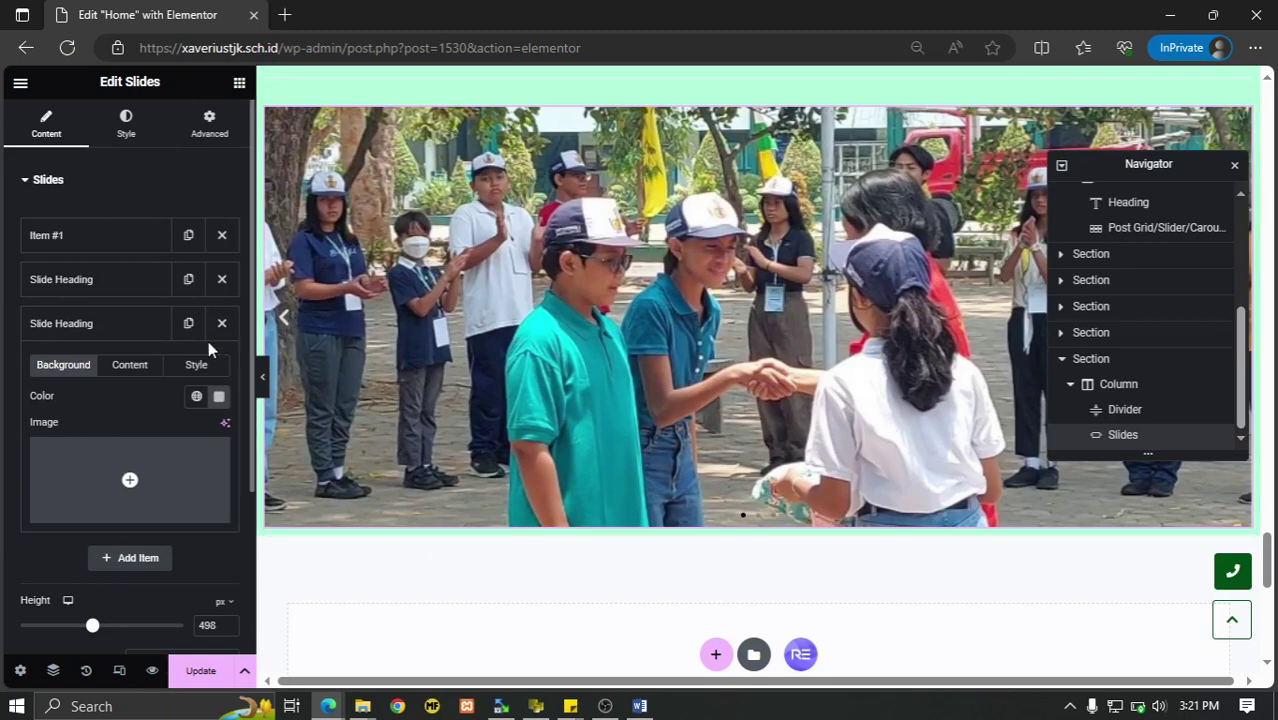
Set the slider's content animation to Right, check it on the slides, and update the page.
{"action": "scroll", "coordinate": [133, 348], "scroll_direction": "down", "scroll_amount": 1}
{"action": "scroll", "coordinate": [133, 348], "scroll_direction": "down", "scroll_amount": 2}
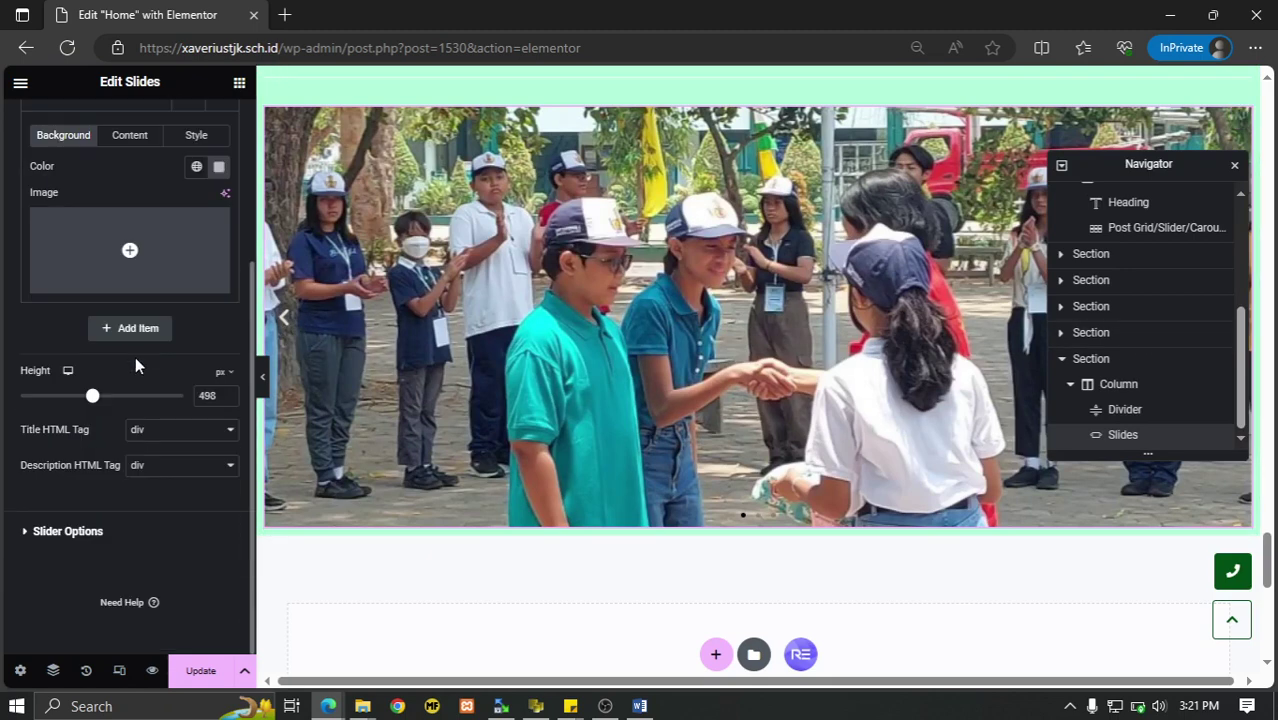
{"action": "left_click", "coordinate": [88, 530]}
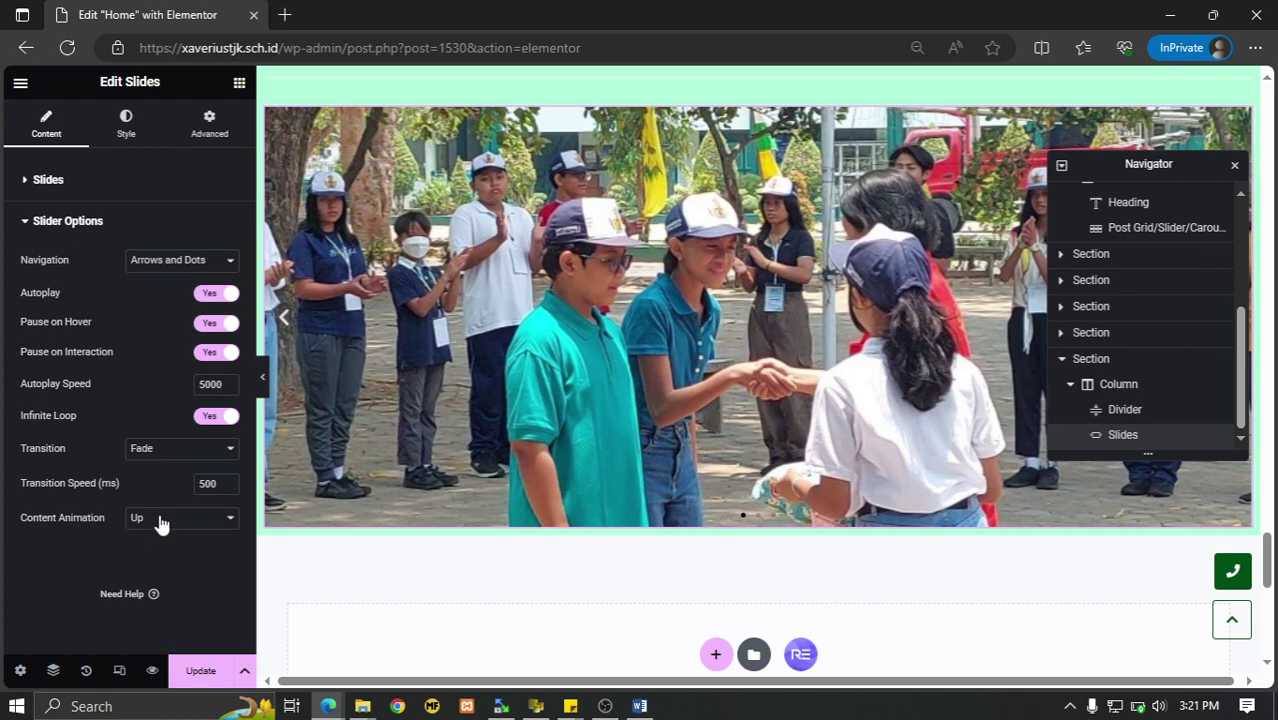
{"action": "left_click", "coordinate": [163, 520]}
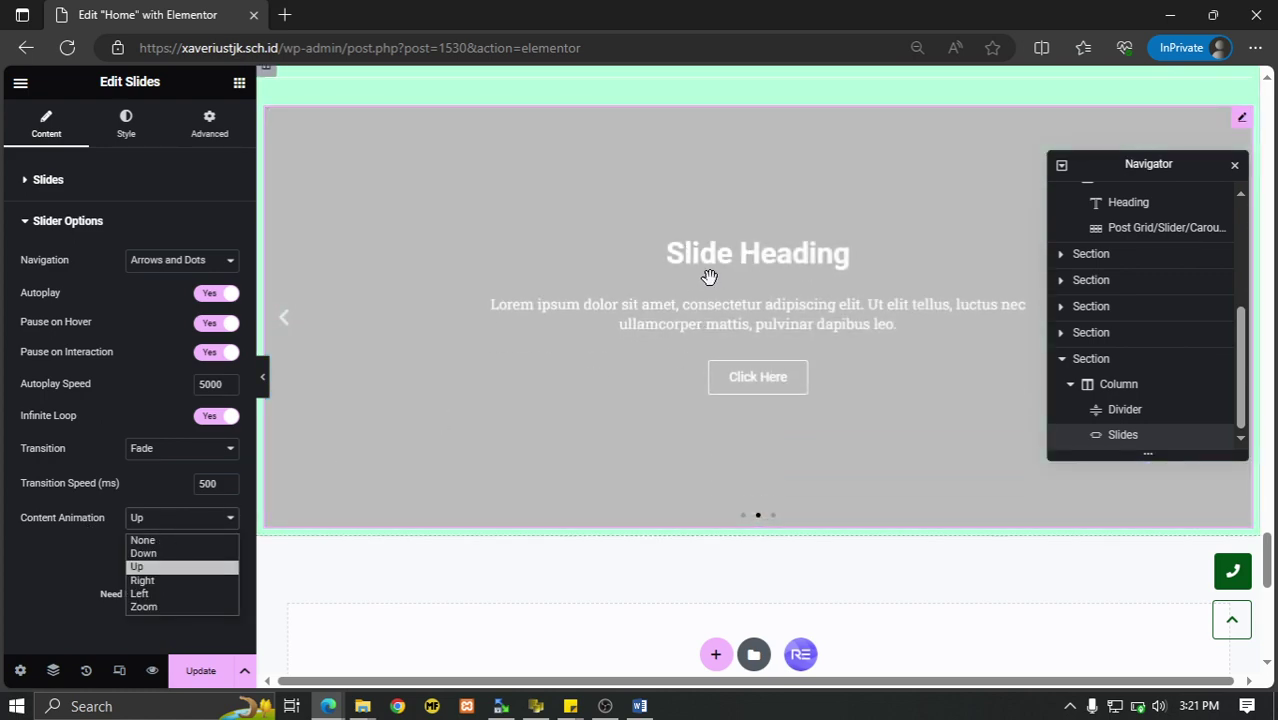
{"action": "left_click", "coordinate": [158, 578]}
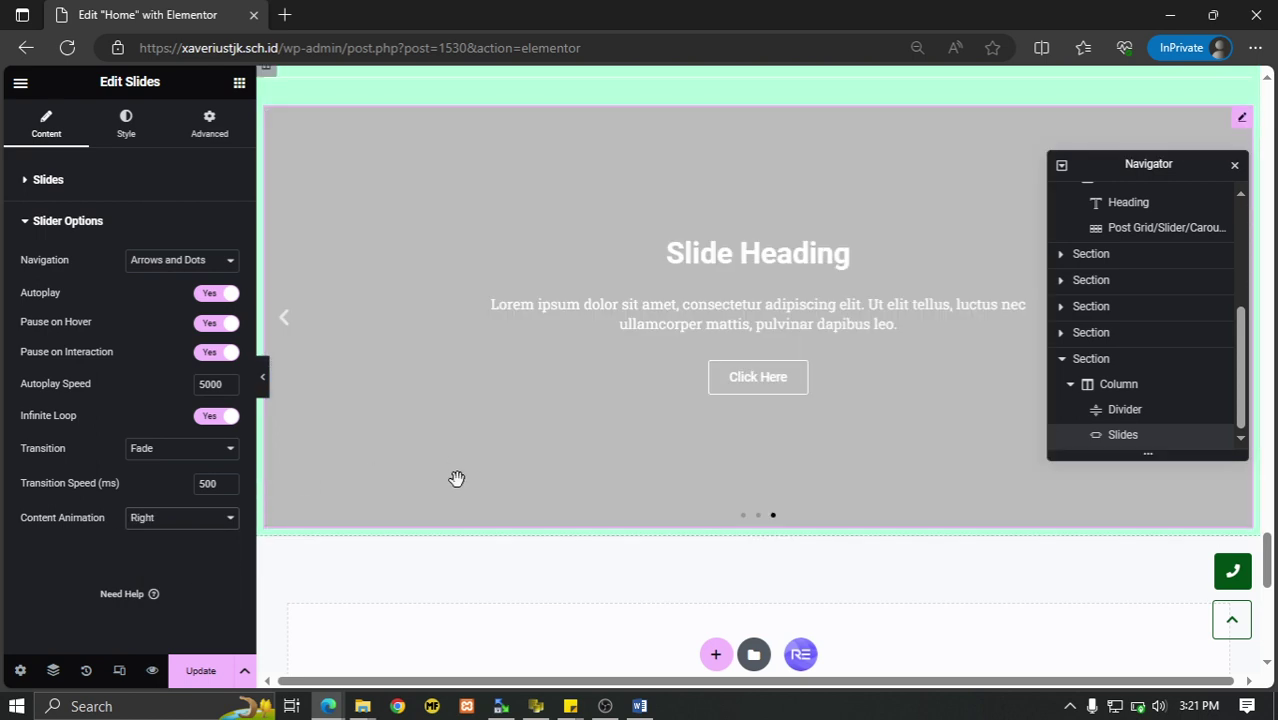
{"action": "left_click", "coordinate": [285, 328]}
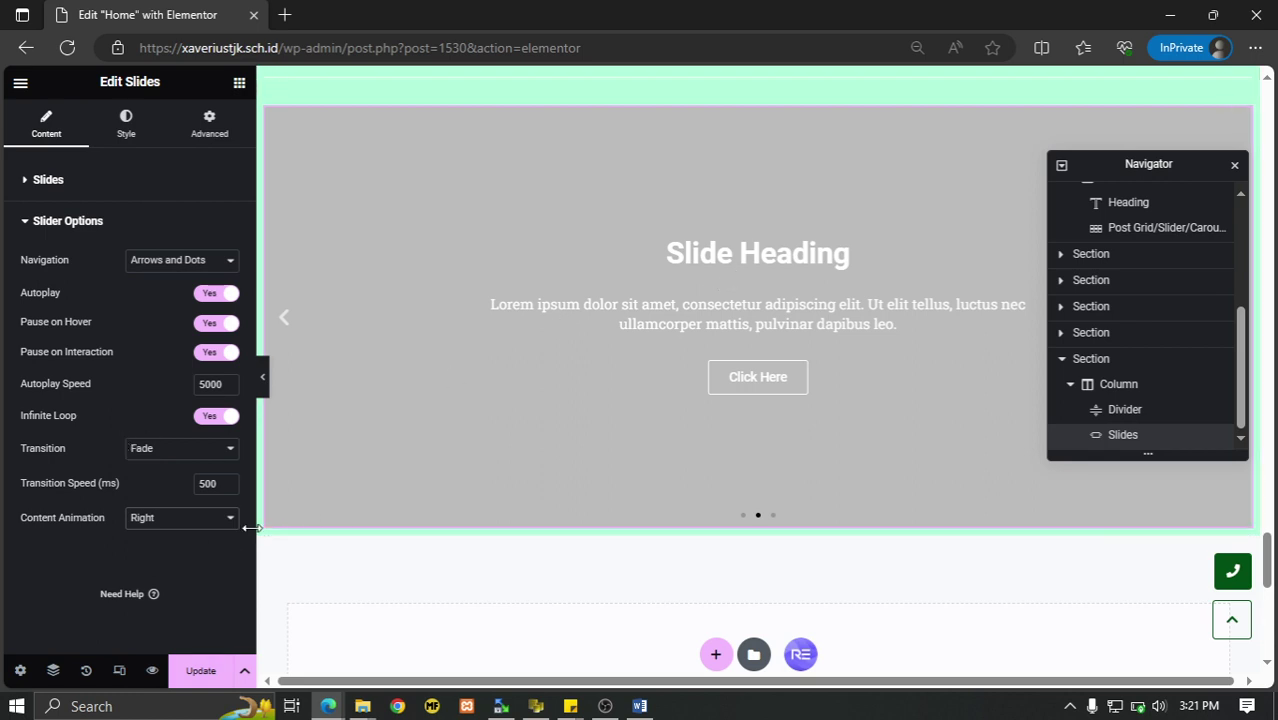
{"action": "left_click", "coordinate": [200, 677]}
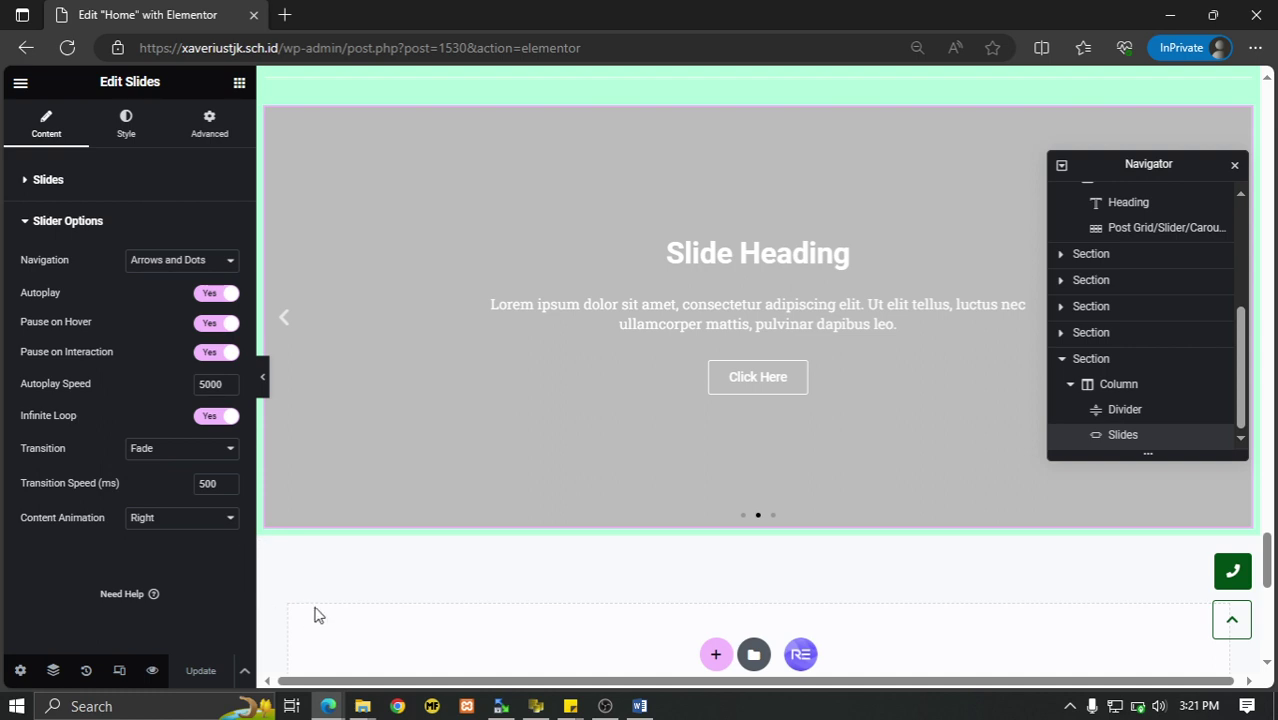
Preview the page at full width without the editing panel, step through the slides, and restore the panel.
{"action": "scroll", "coordinate": [394, 474], "scroll_direction": "up", "scroll_amount": 1}
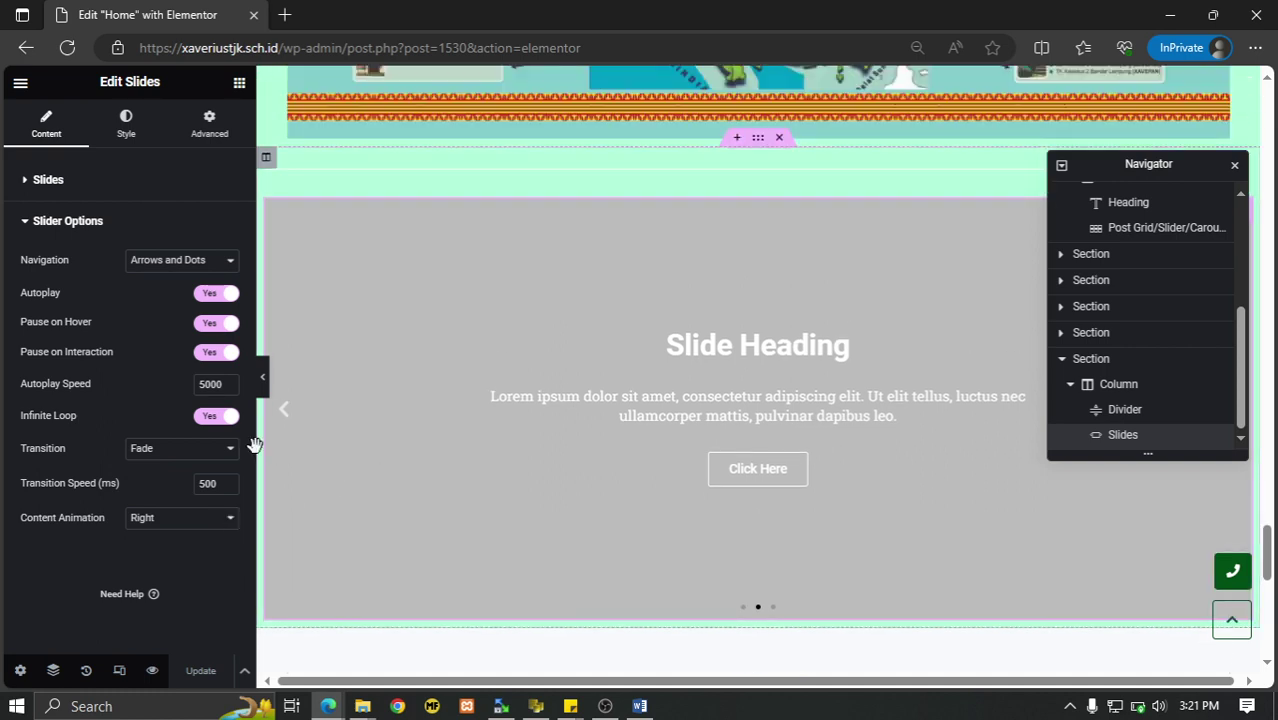
{"action": "left_click", "coordinate": [265, 386]}
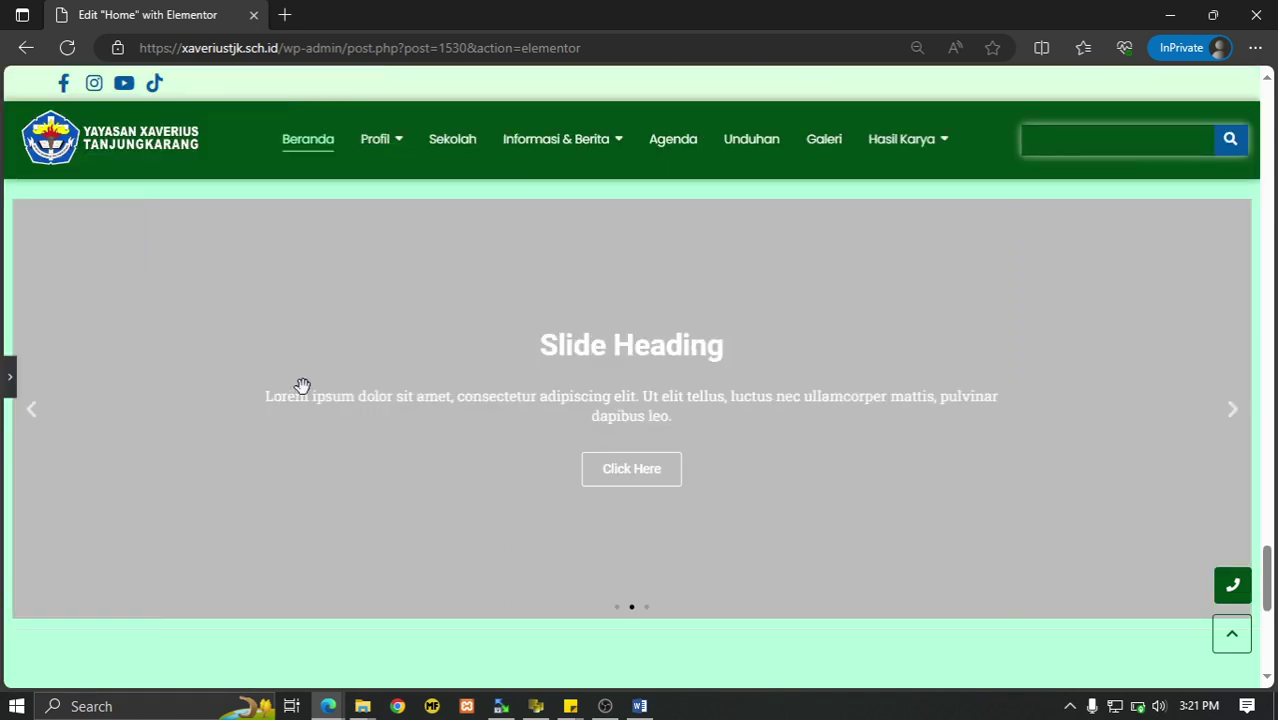
{"action": "left_click", "coordinate": [12, 380]}
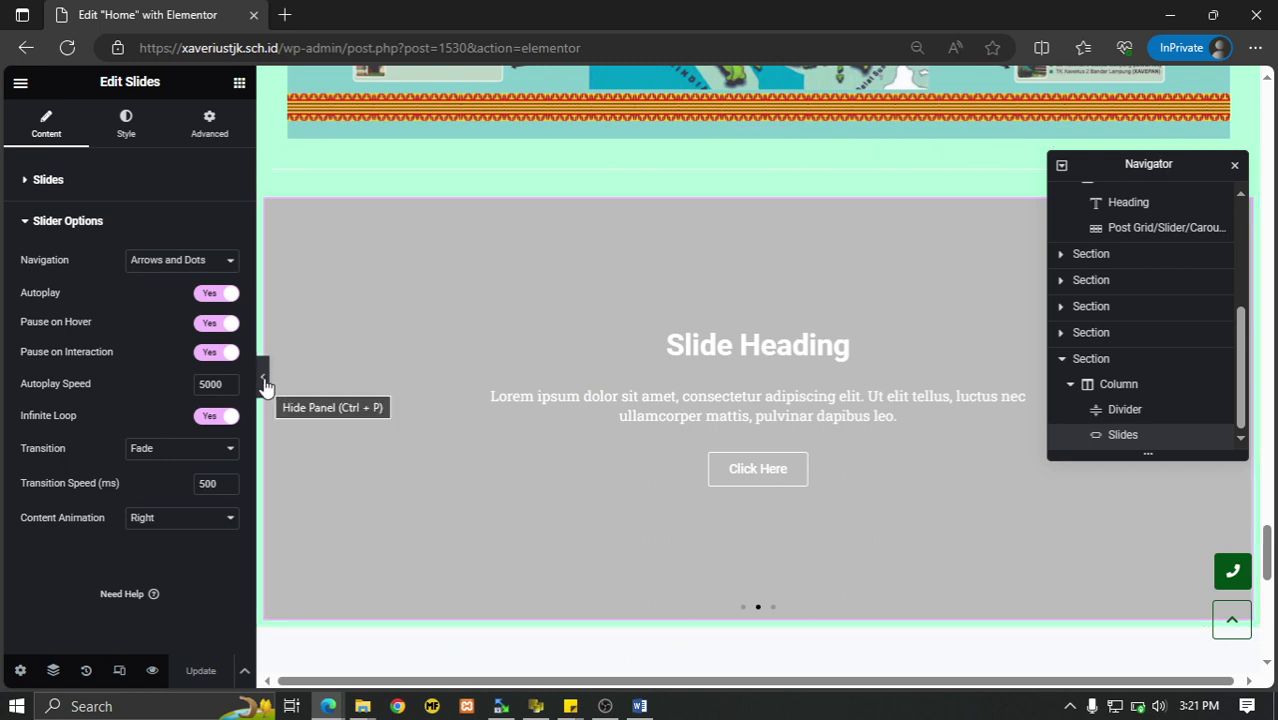
{"action": "left_click", "coordinate": [263, 380]}
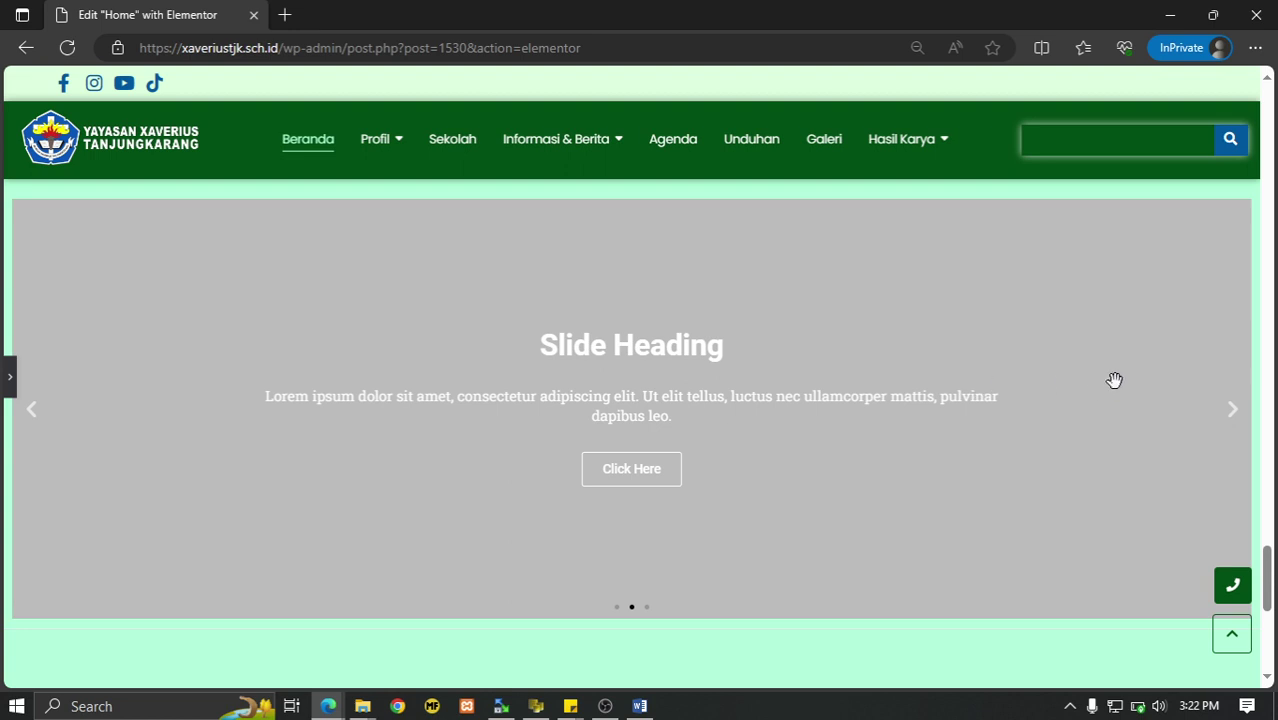
{"action": "scroll", "coordinate": [1117, 379], "scroll_direction": "up", "scroll_amount": 2}
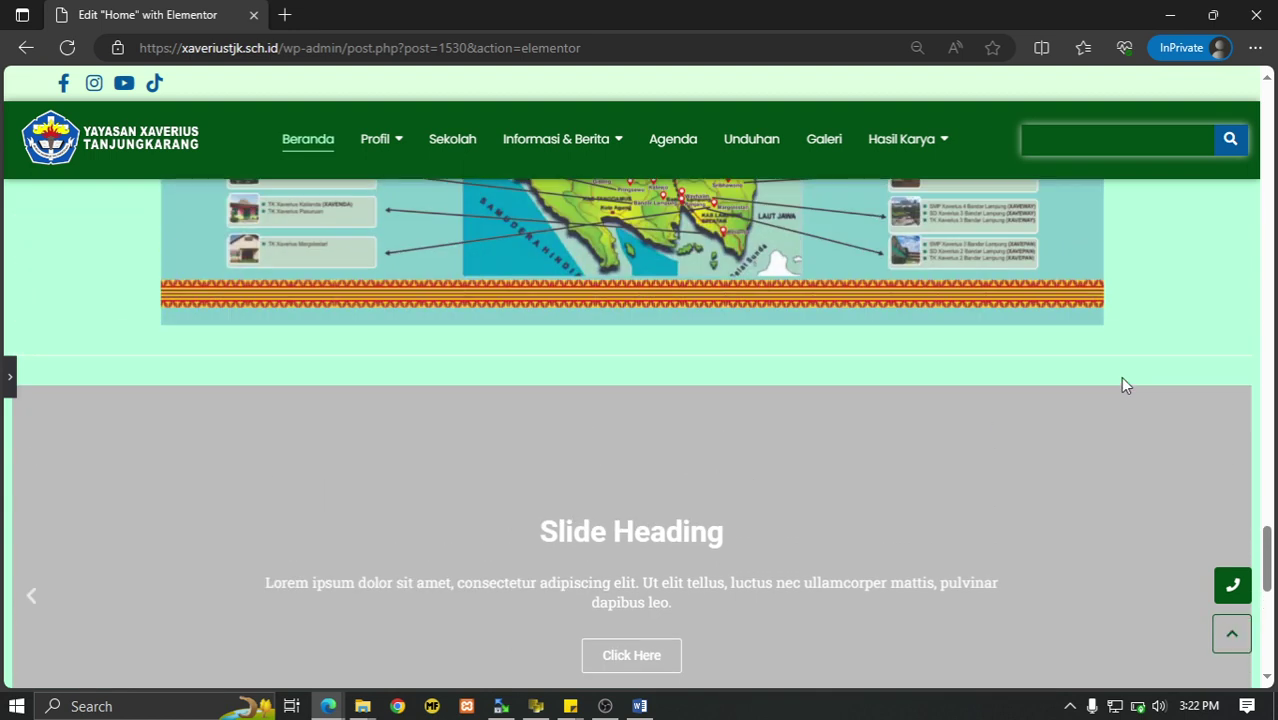
{"action": "scroll", "coordinate": [1110, 390], "scroll_direction": "down", "scroll_amount": 3}
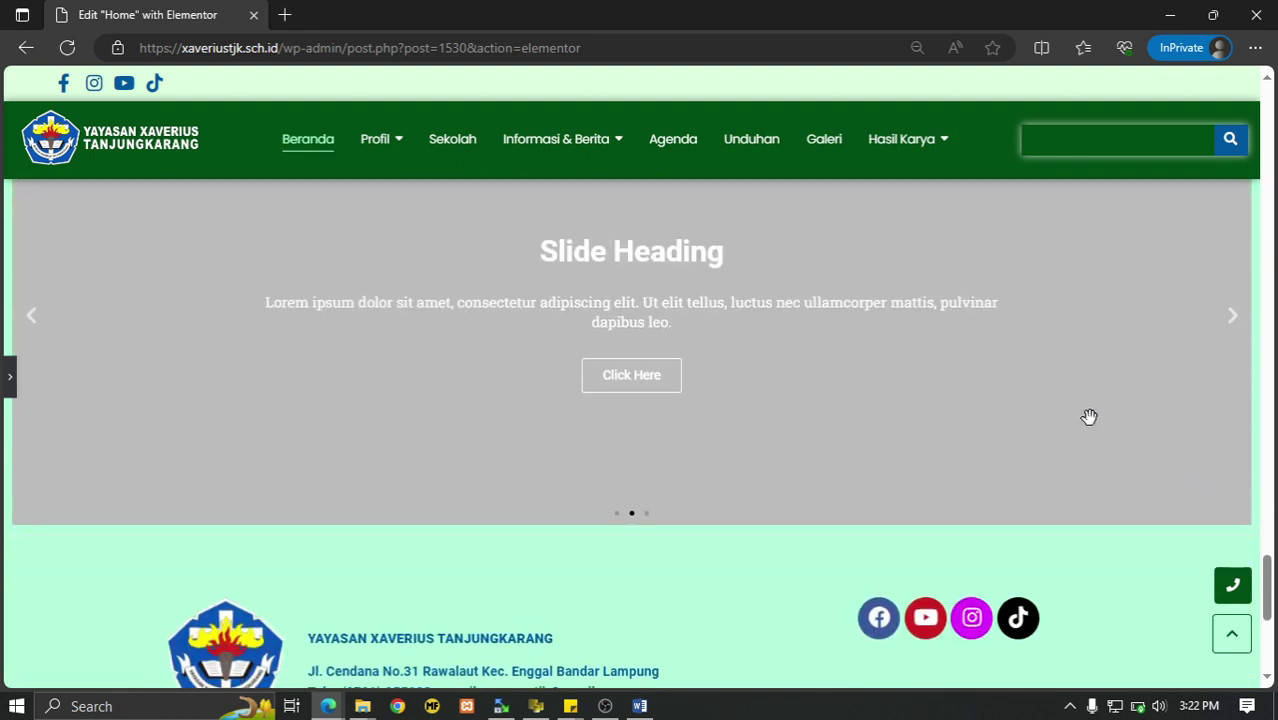
{"action": "left_click", "coordinate": [1230, 320]}
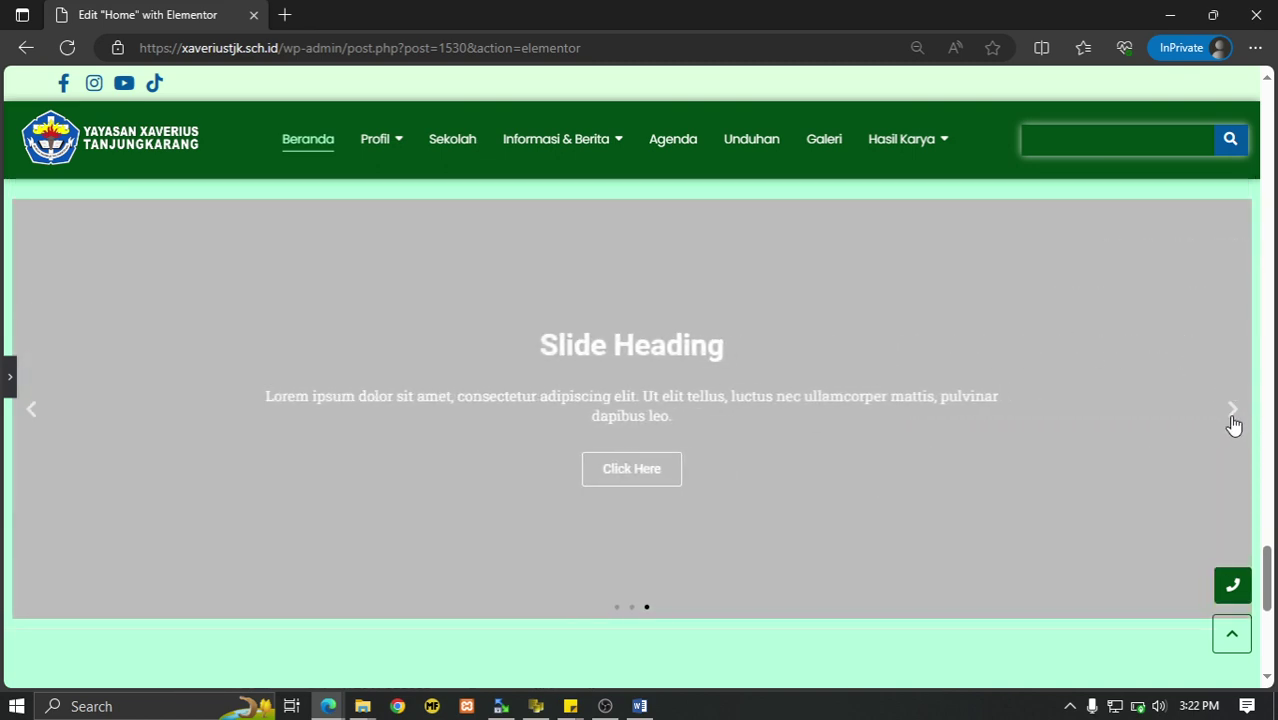
{"action": "left_click", "coordinate": [1233, 424]}
{"action": "left_click", "coordinate": [1236, 422]}
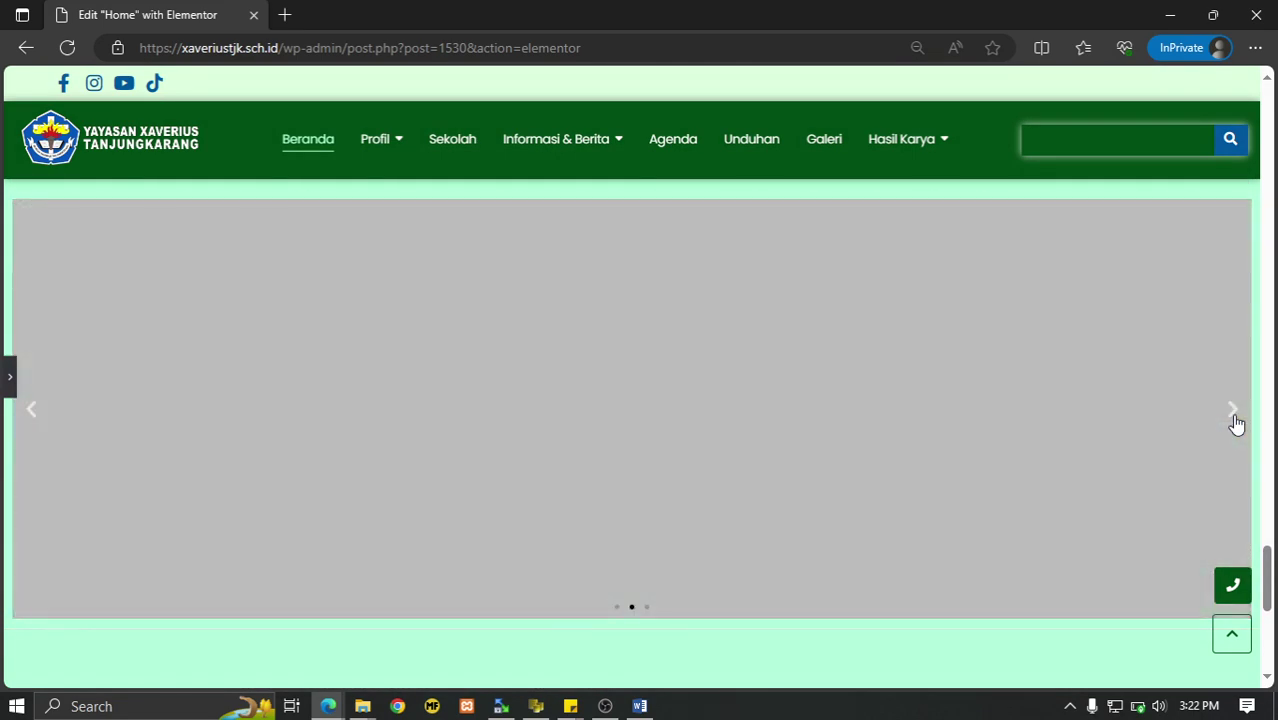
{"action": "left_click", "coordinate": [1236, 422]}
{"action": "left_click", "coordinate": [1236, 424]}
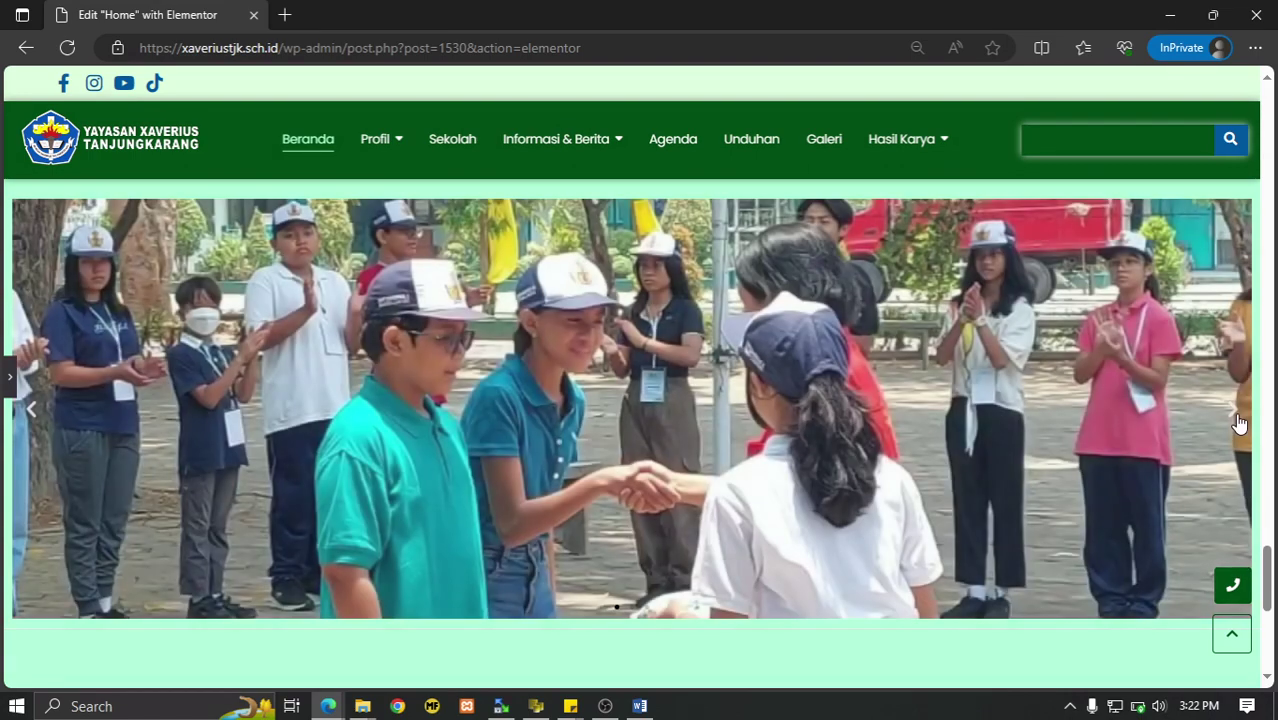
{"action": "left_click", "coordinate": [12, 381]}
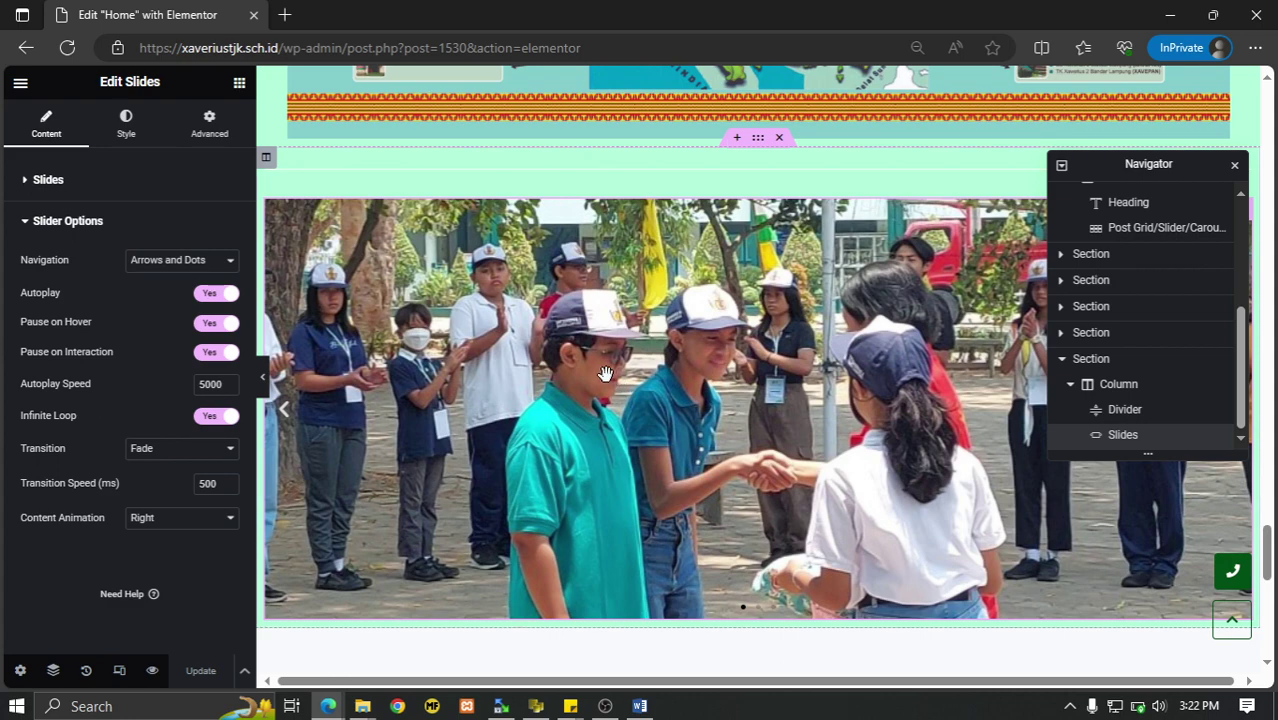
{"action": "scroll", "coordinate": [606, 356], "scroll_direction": "up", "scroll_amount": 10}
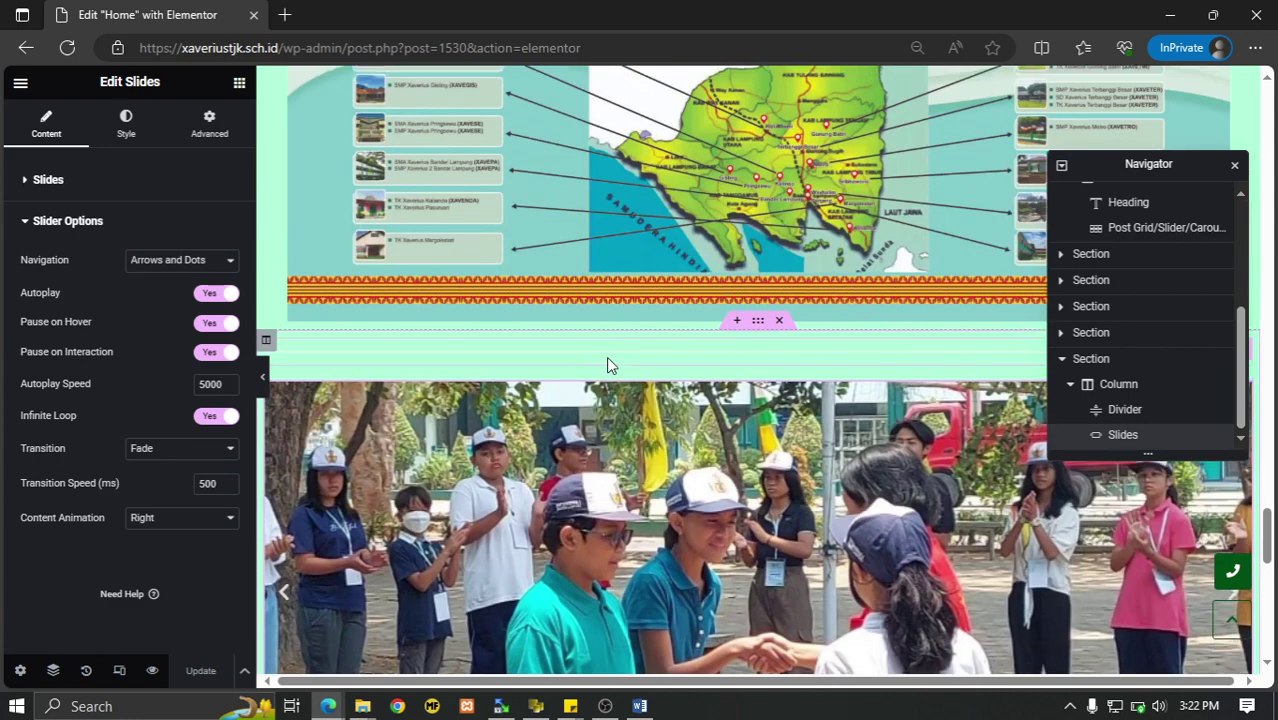
{"action": "scroll", "coordinate": [620, 358], "scroll_direction": "up", "scroll_amount": 15}
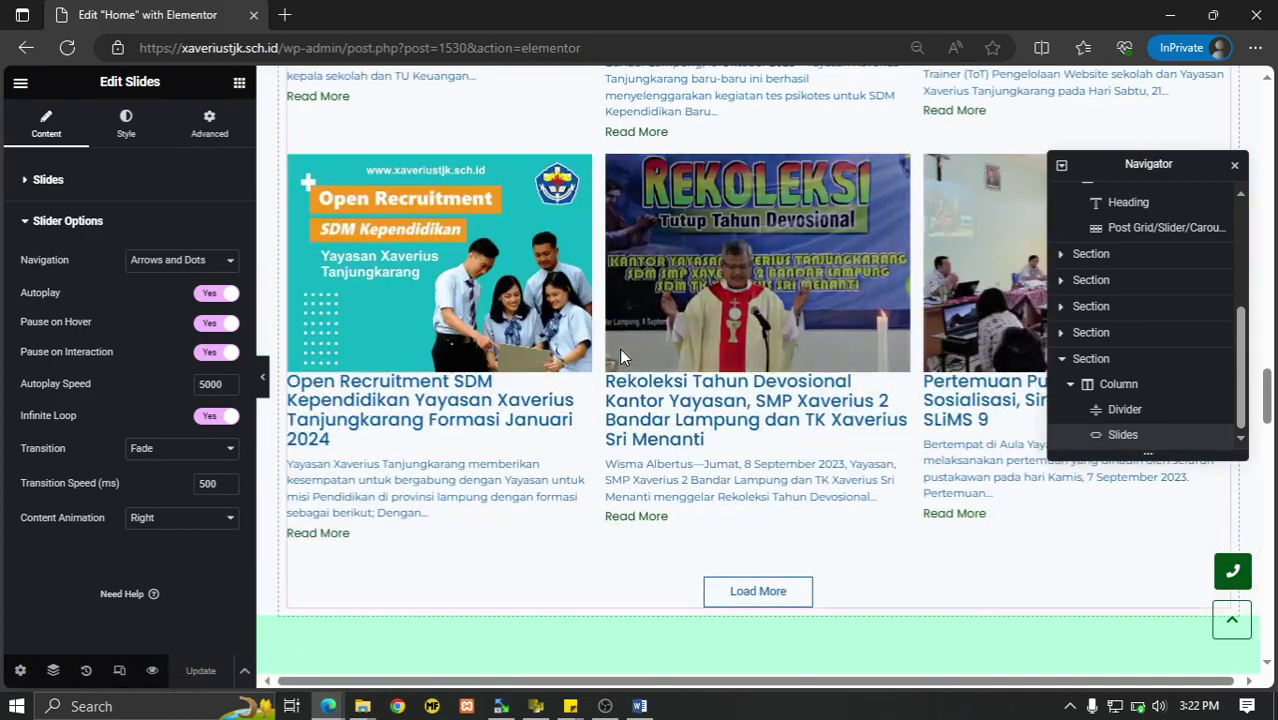
{"action": "scroll", "coordinate": [622, 346], "scroll_direction": "up", "scroll_amount": 15}
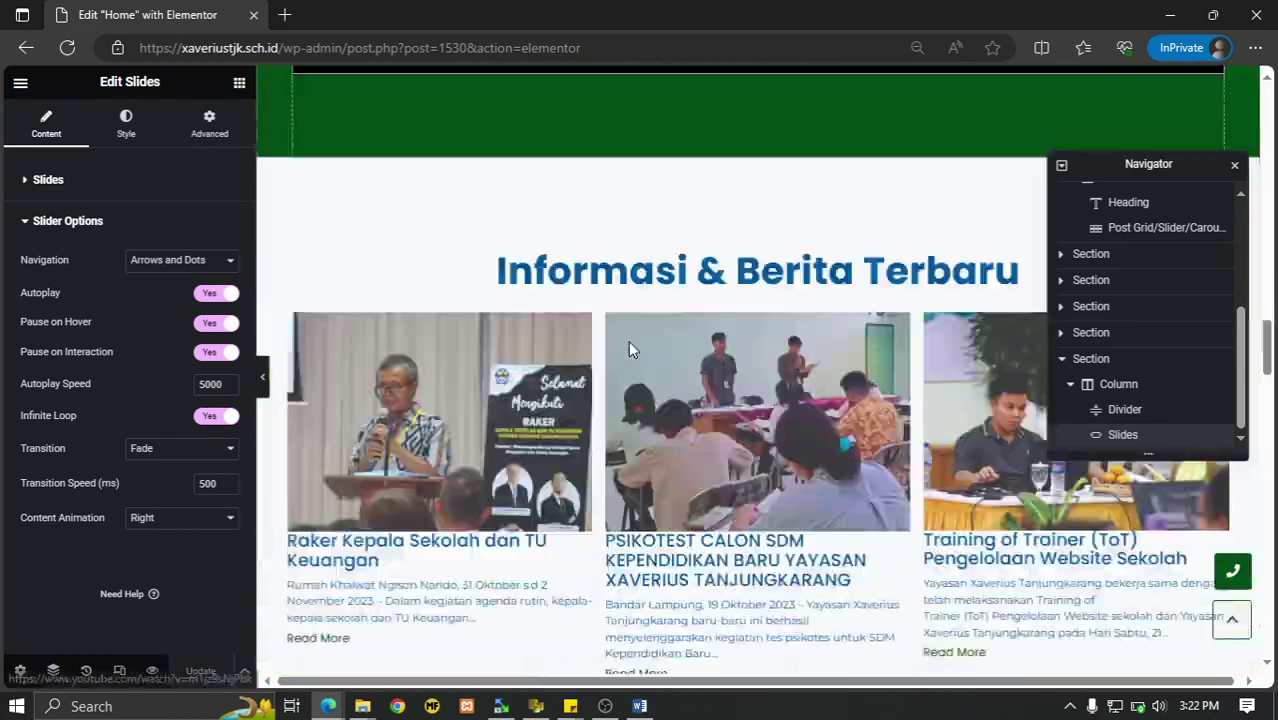
{"action": "scroll", "coordinate": [632, 343], "scroll_direction": "down", "scroll_amount": 10}
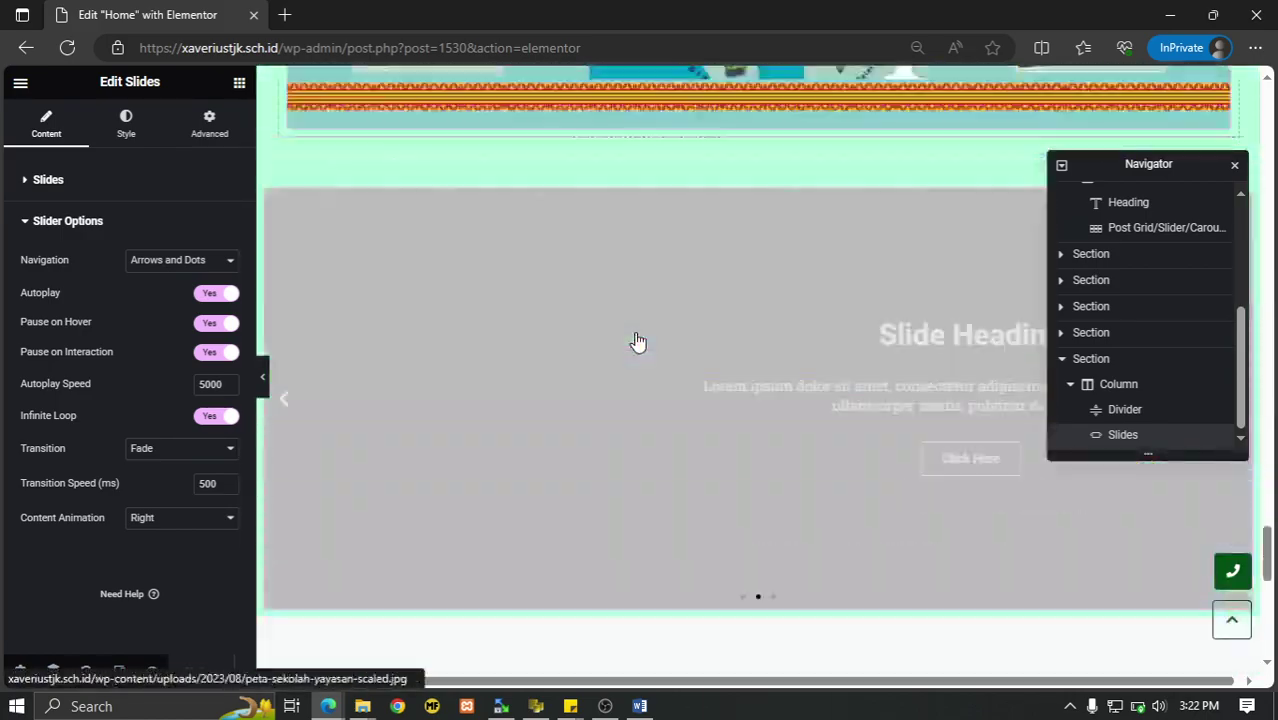
{"action": "scroll", "coordinate": [668, 330], "scroll_direction": "up", "scroll_amount": 2}
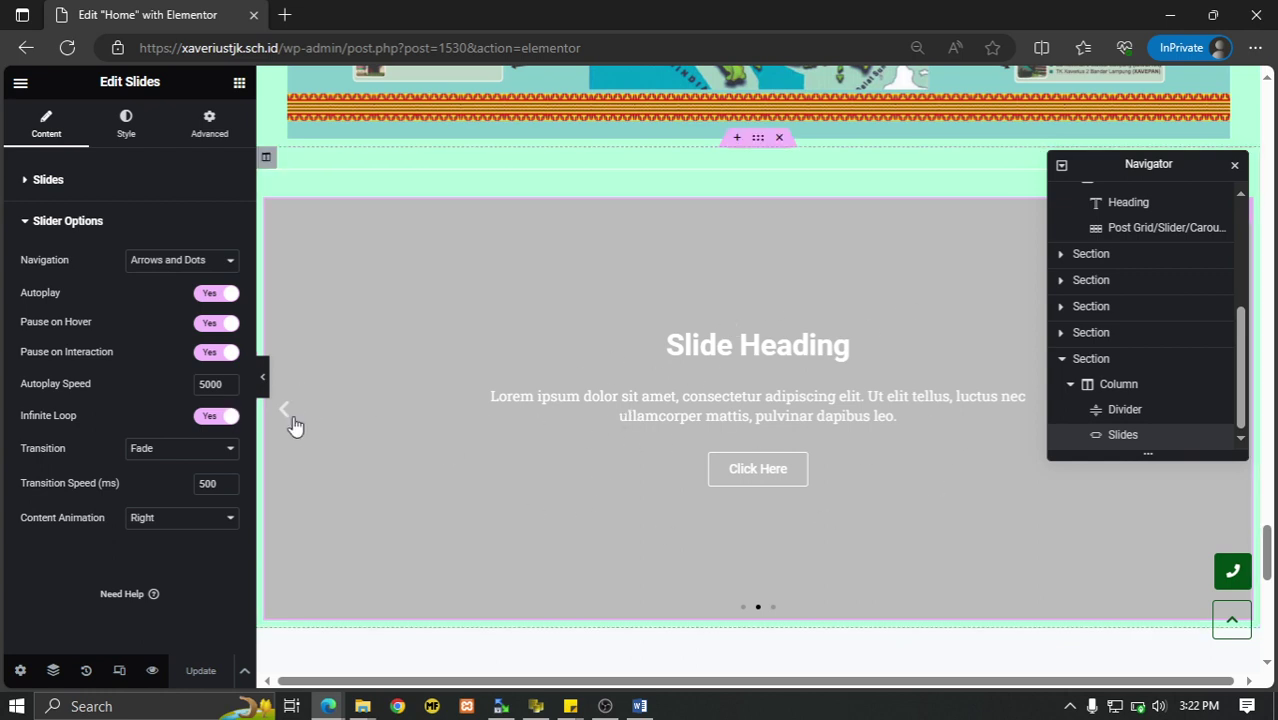
{"action": "scroll", "coordinate": [456, 377], "scroll_direction": "down", "scroll_amount": 2}
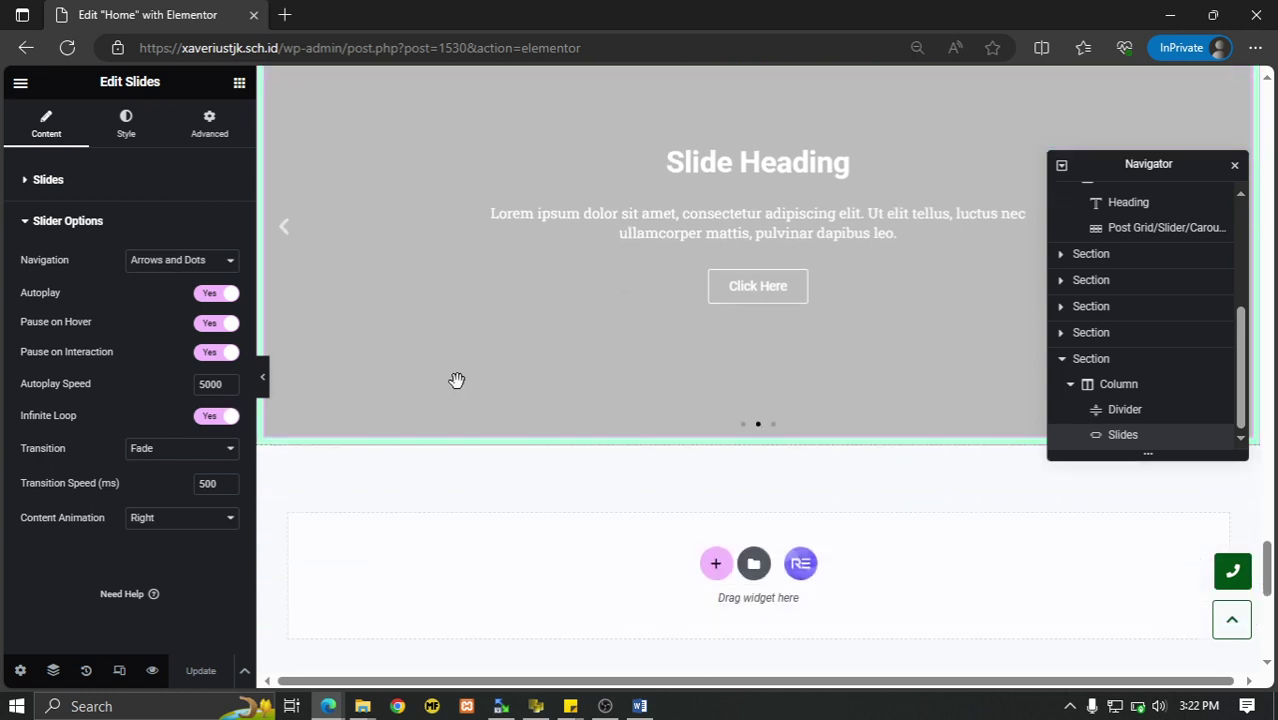
Collapse the slider options and search the widget library for "image", browsing the matching widgets.
{"action": "left_click", "coordinate": [44, 226]}
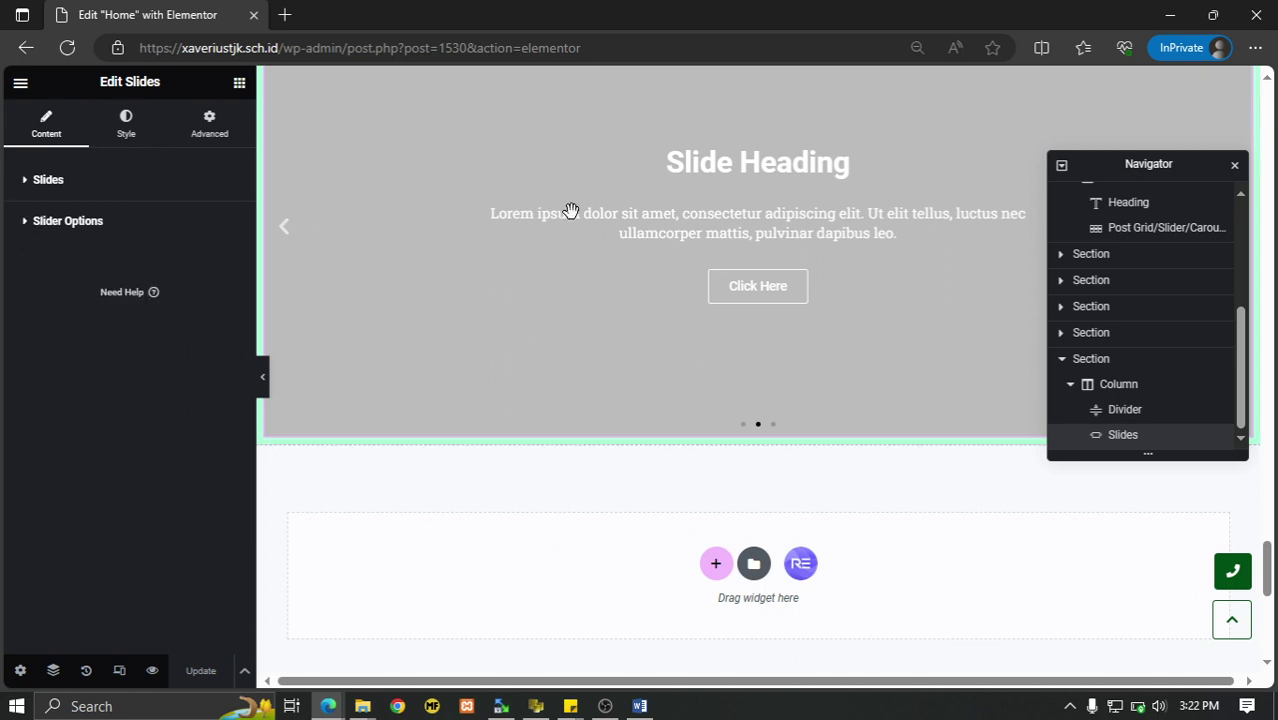
{"action": "scroll", "coordinate": [796, 258], "scroll_direction": "up", "scroll_amount": 2}
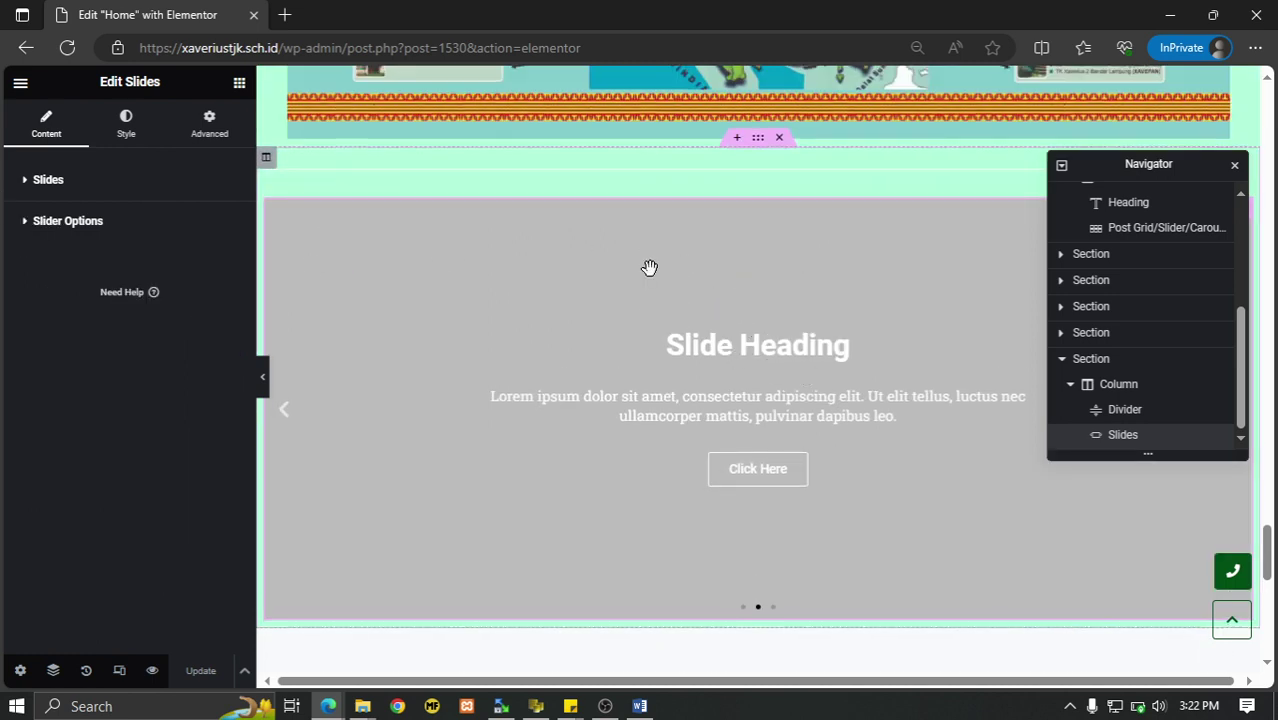
{"action": "left_click", "coordinate": [239, 88]}
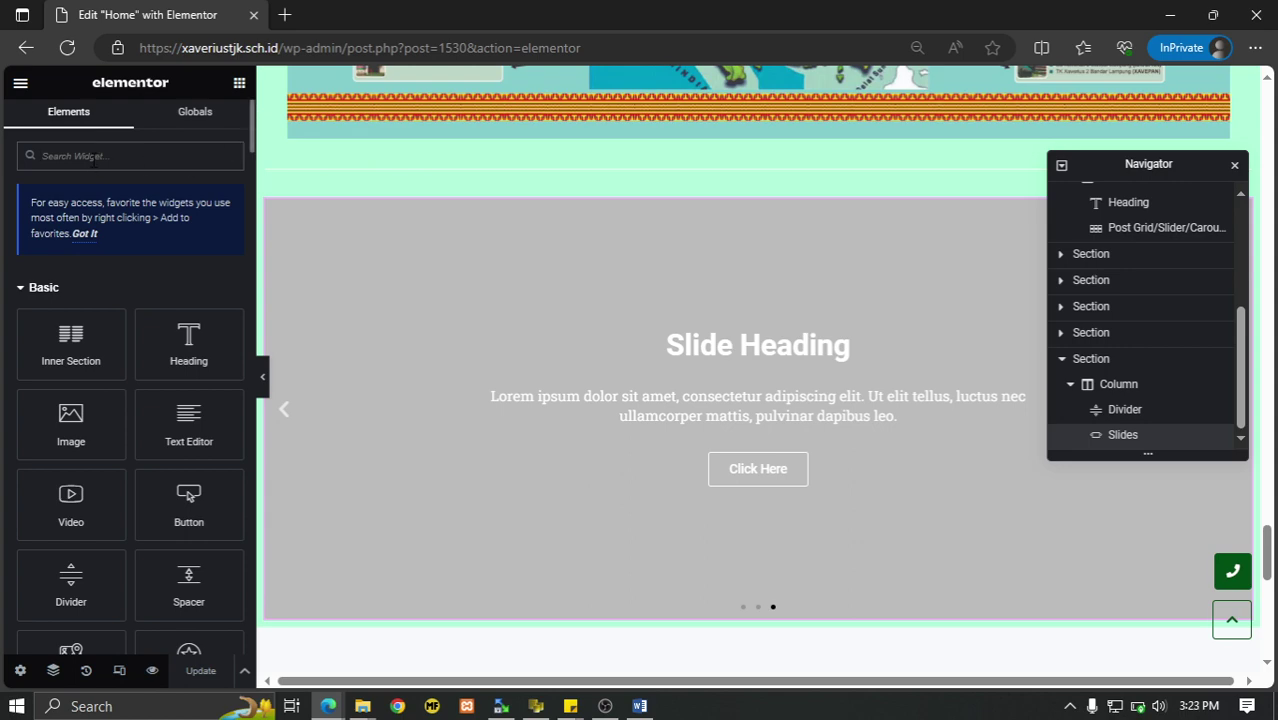
{"action": "type", "text": "image"}
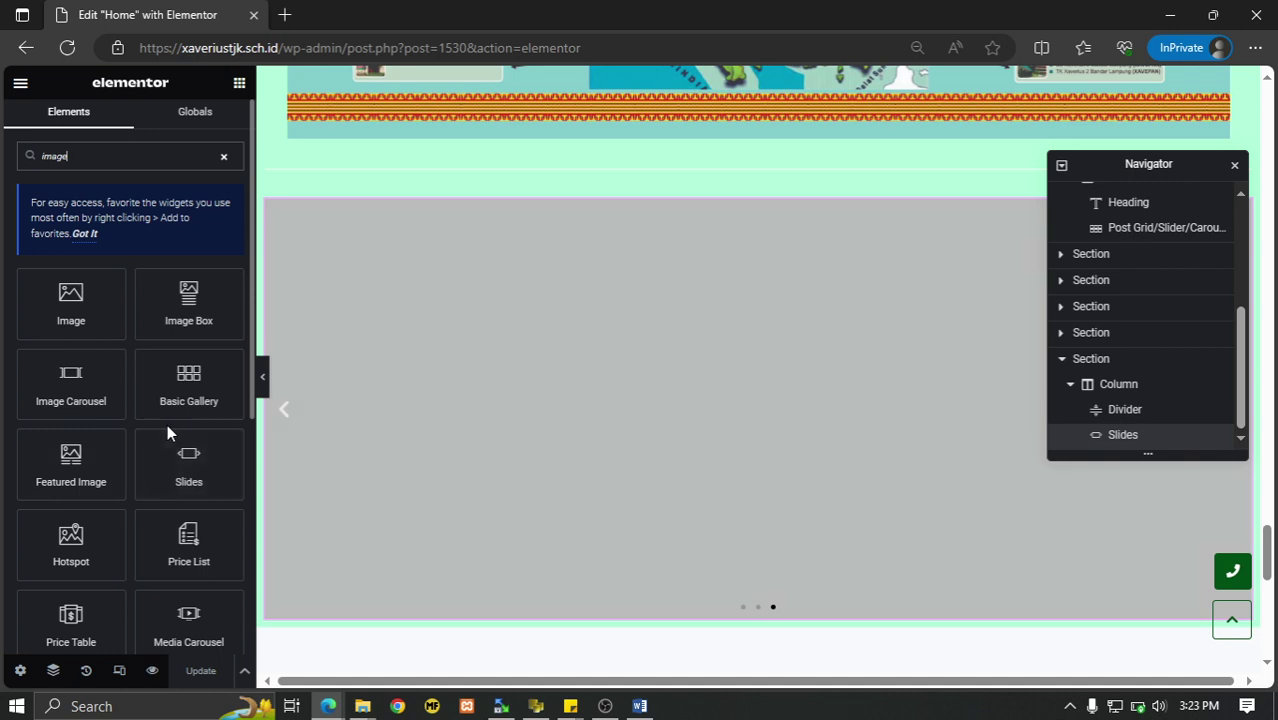
{"action": "scroll", "coordinate": [165, 428], "scroll_direction": "down", "scroll_amount": 3}
{"action": "scroll", "coordinate": [167, 425], "scroll_direction": "down", "scroll_amount": 4}
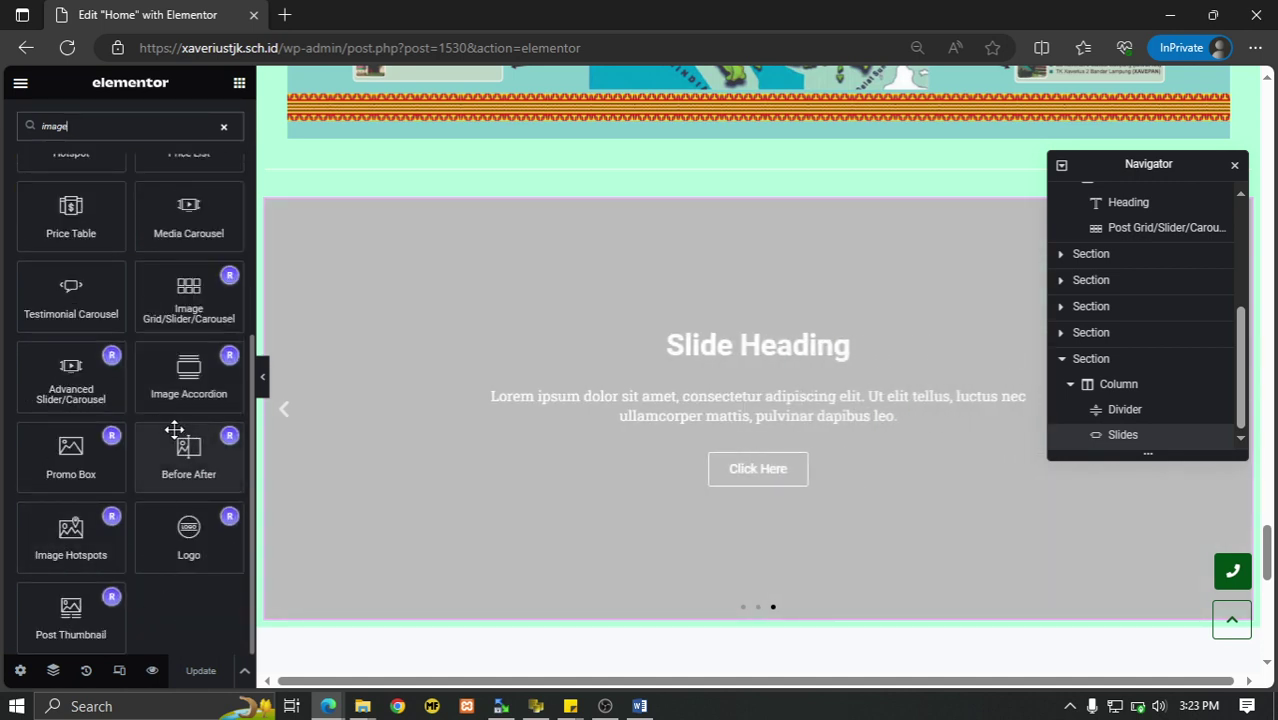
{"action": "scroll", "coordinate": [160, 490], "scroll_direction": "up", "scroll_amount": 7}
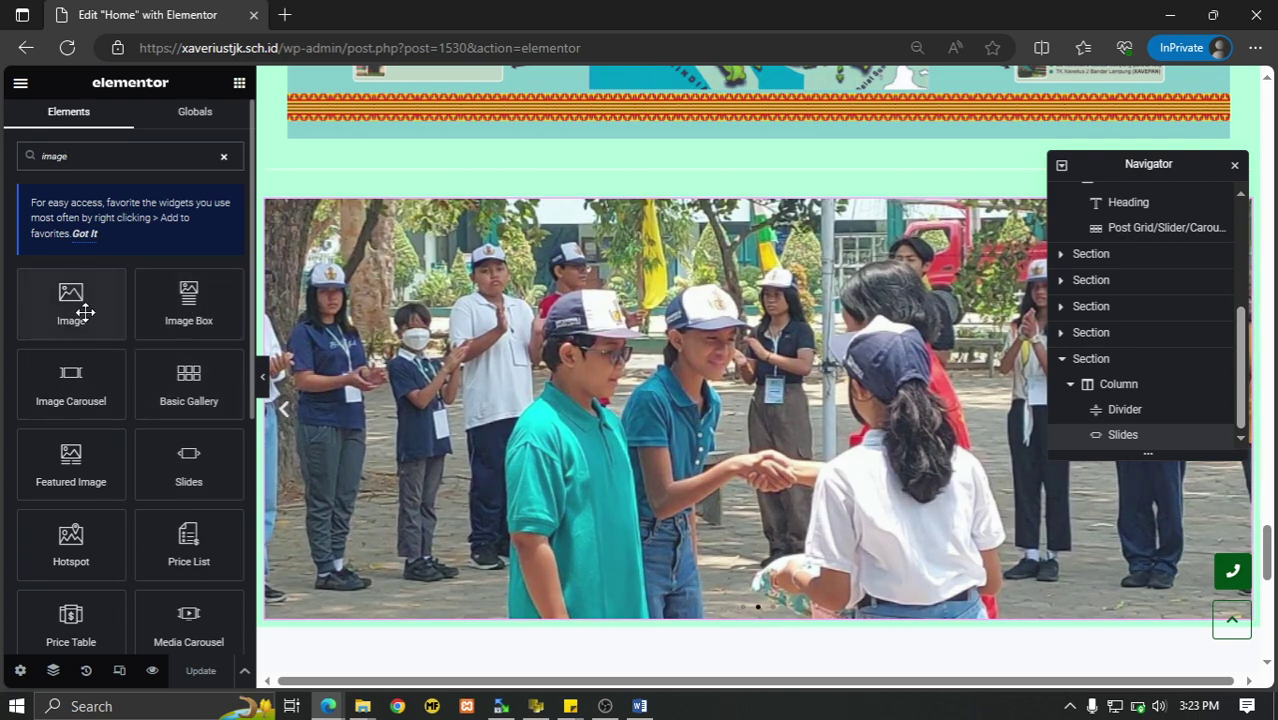
Add an Image widget directly below the Slides widget and check its placement on the page.
{"action": "scroll", "coordinate": [590, 320], "scroll_direction": "down", "scroll_amount": 2}
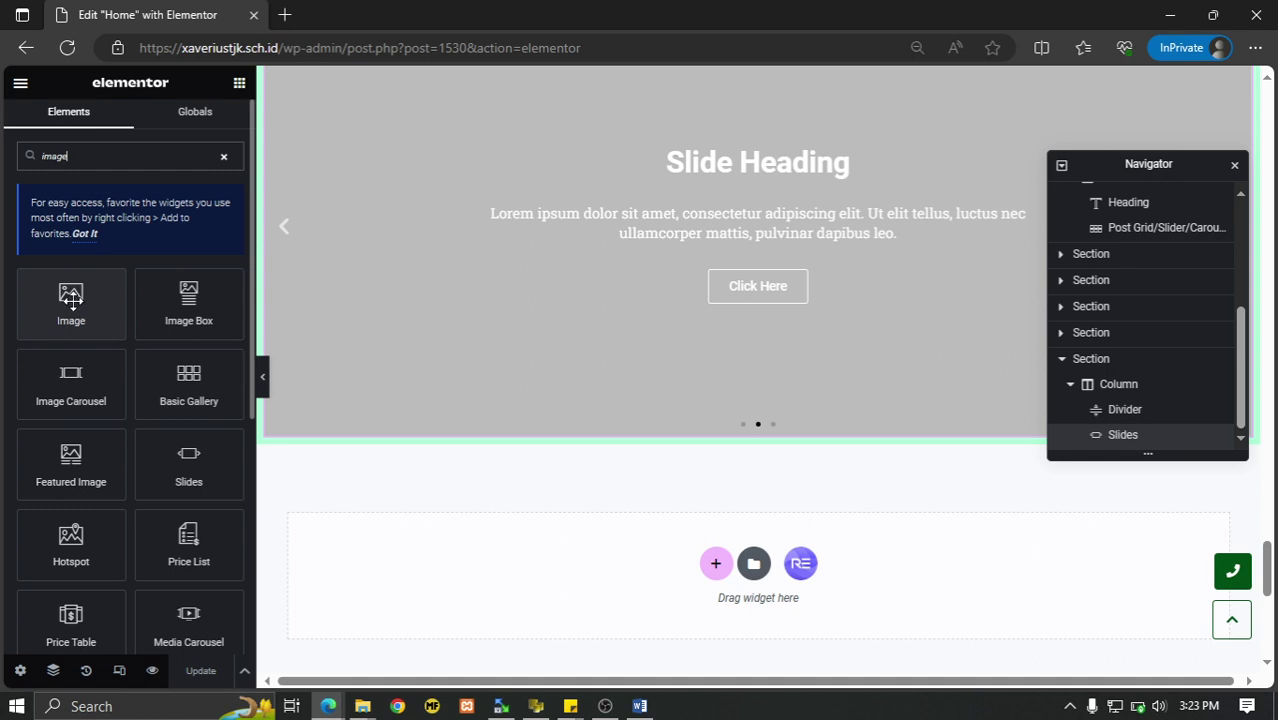
{"action": "left_click_drag", "start_coordinate": [70, 298], "coordinate": [815, 435]}
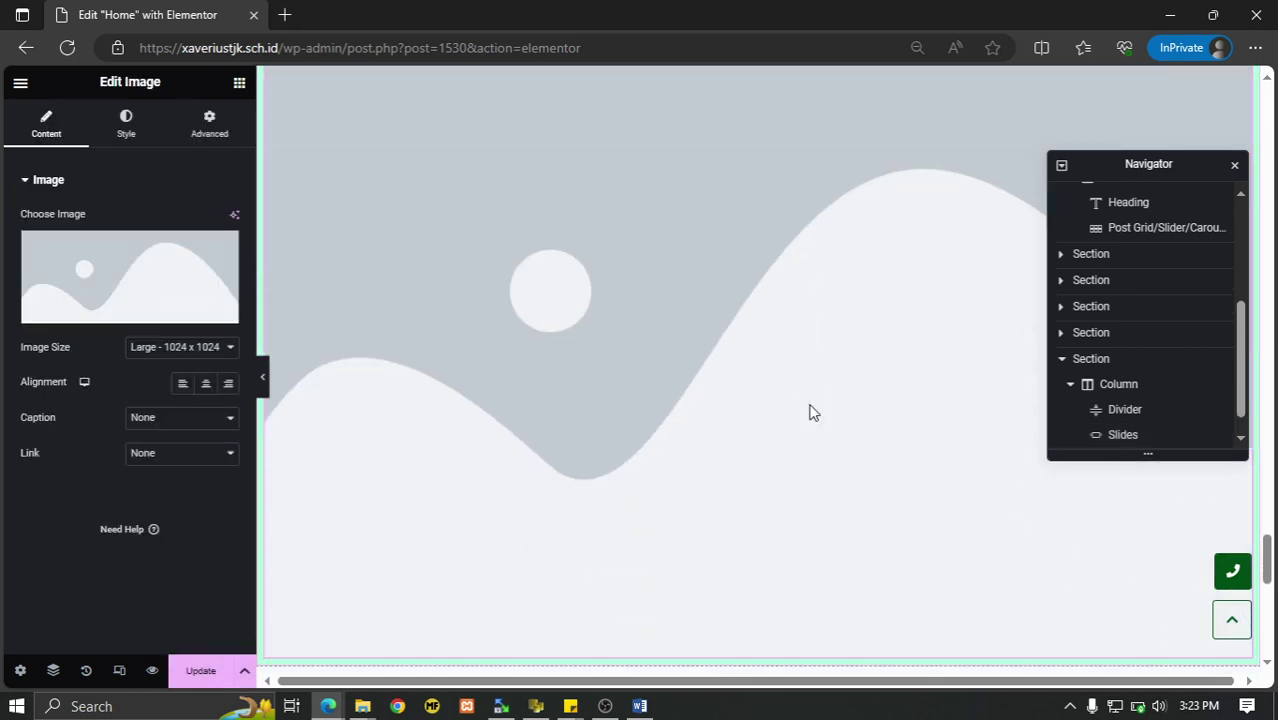
{"action": "scroll", "coordinate": [786, 394], "scroll_direction": "up", "scroll_amount": 3}
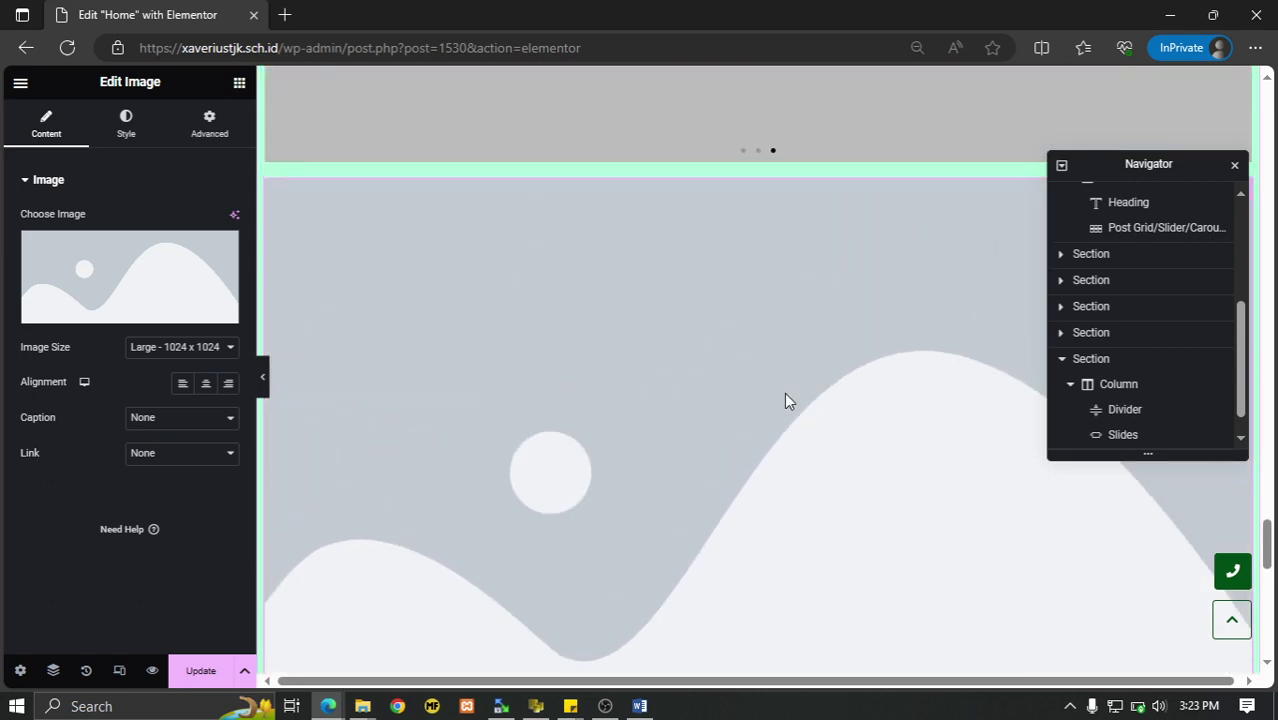
{"action": "scroll", "coordinate": [786, 394], "scroll_direction": "down", "scroll_amount": 1}
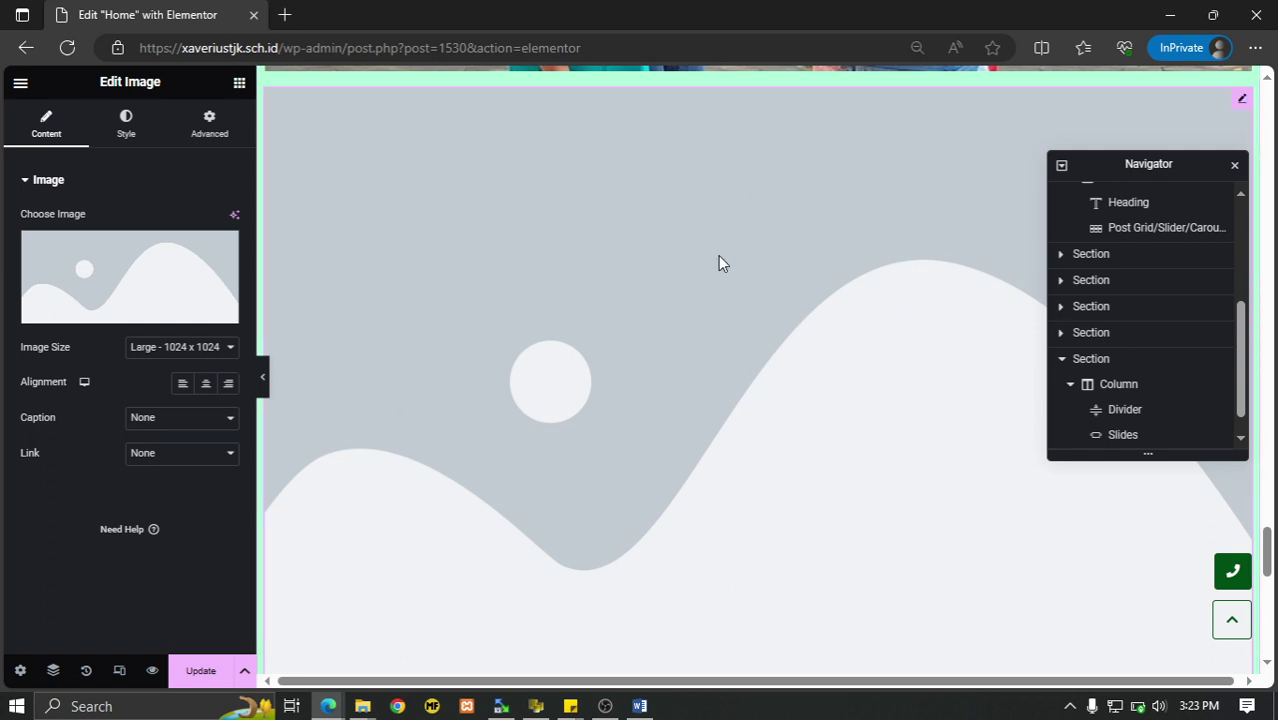
{"action": "scroll", "coordinate": [711, 250], "scroll_direction": "down", "scroll_amount": 1}
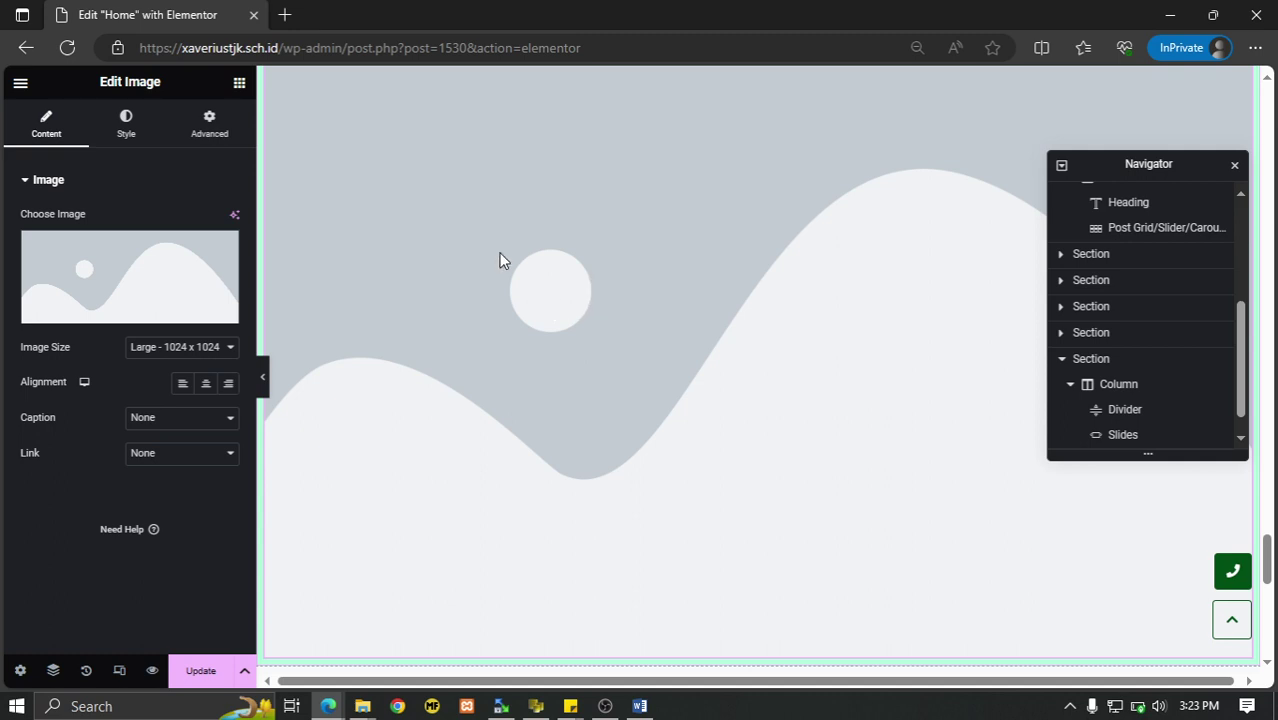
Set the Image widget's picture to raker.jpg from the media library, looking briefly at the file upload option.
{"action": "mouse_move", "coordinate": [90, 268]}
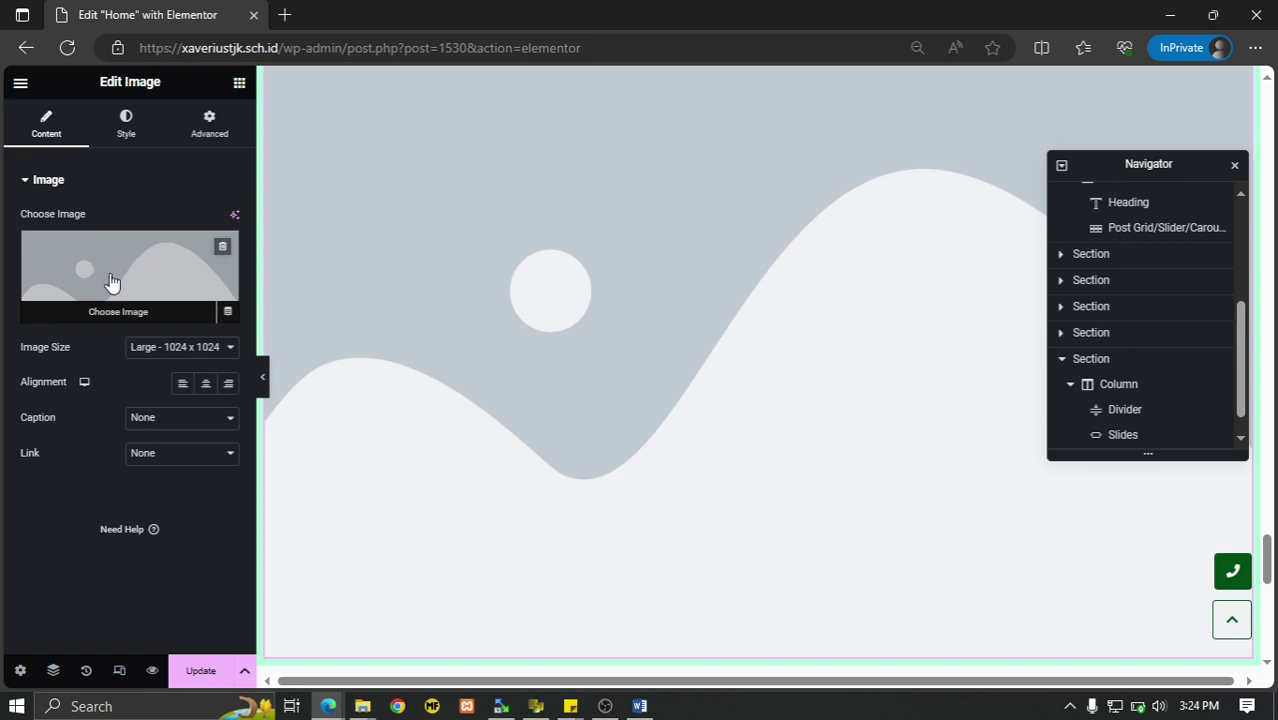
{"action": "left_click", "coordinate": [111, 283]}
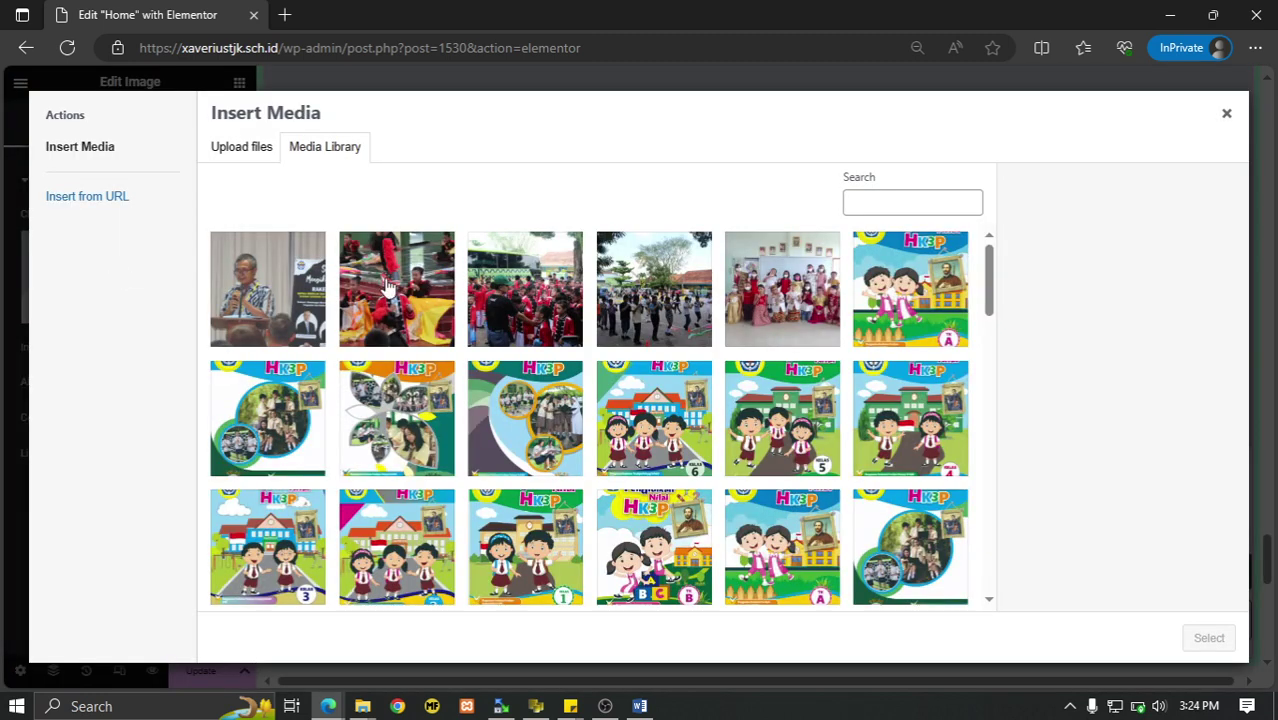
{"action": "left_click", "coordinate": [255, 151]}
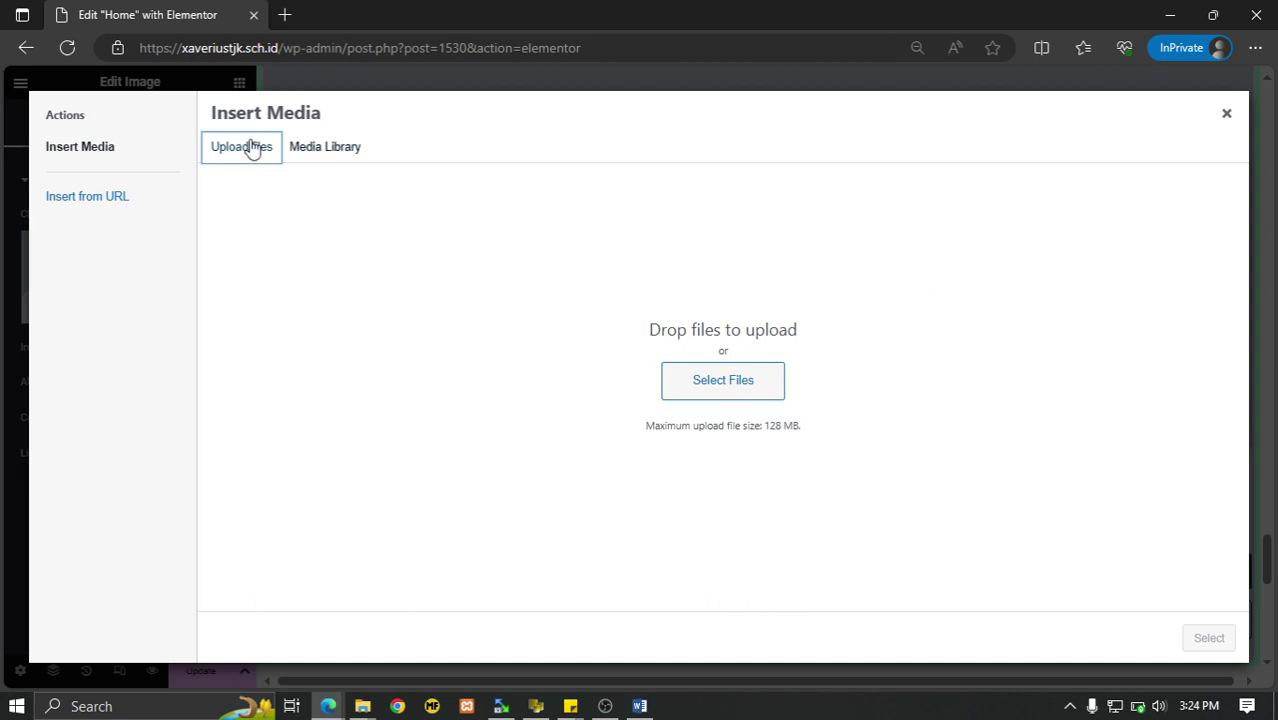
{"action": "left_click", "coordinate": [307, 150]}
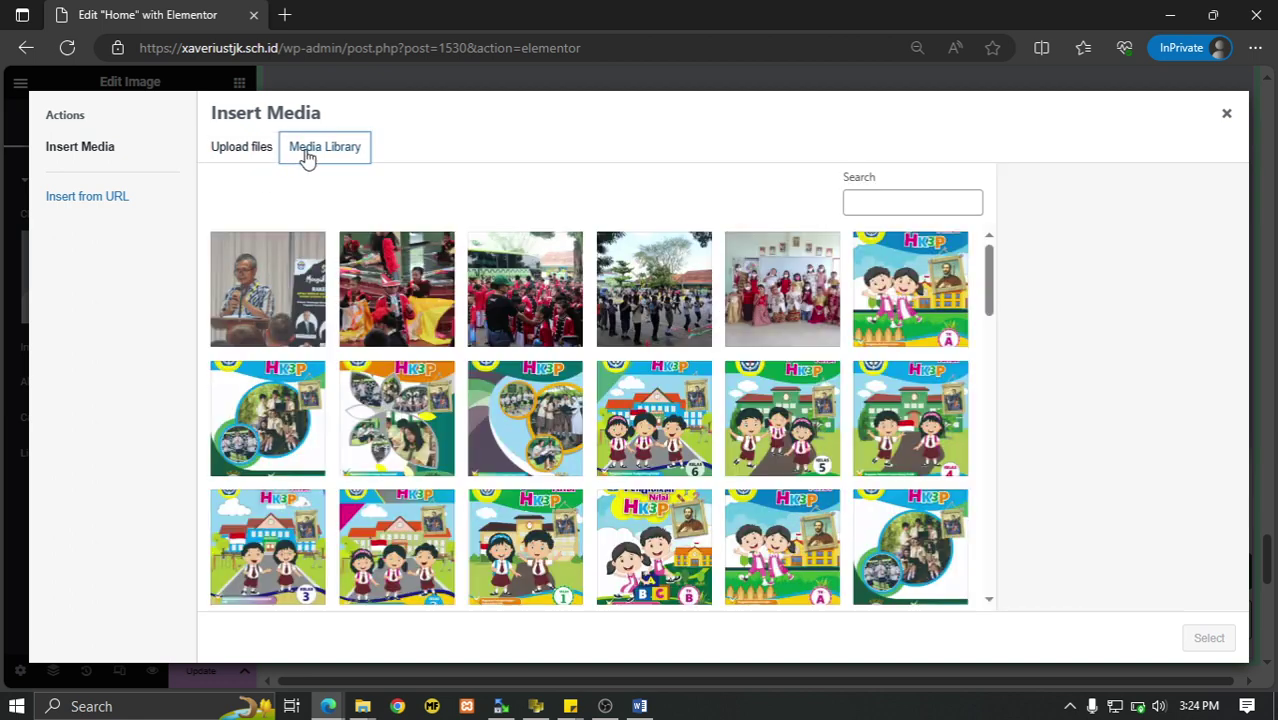
{"action": "left_click", "coordinate": [278, 291]}
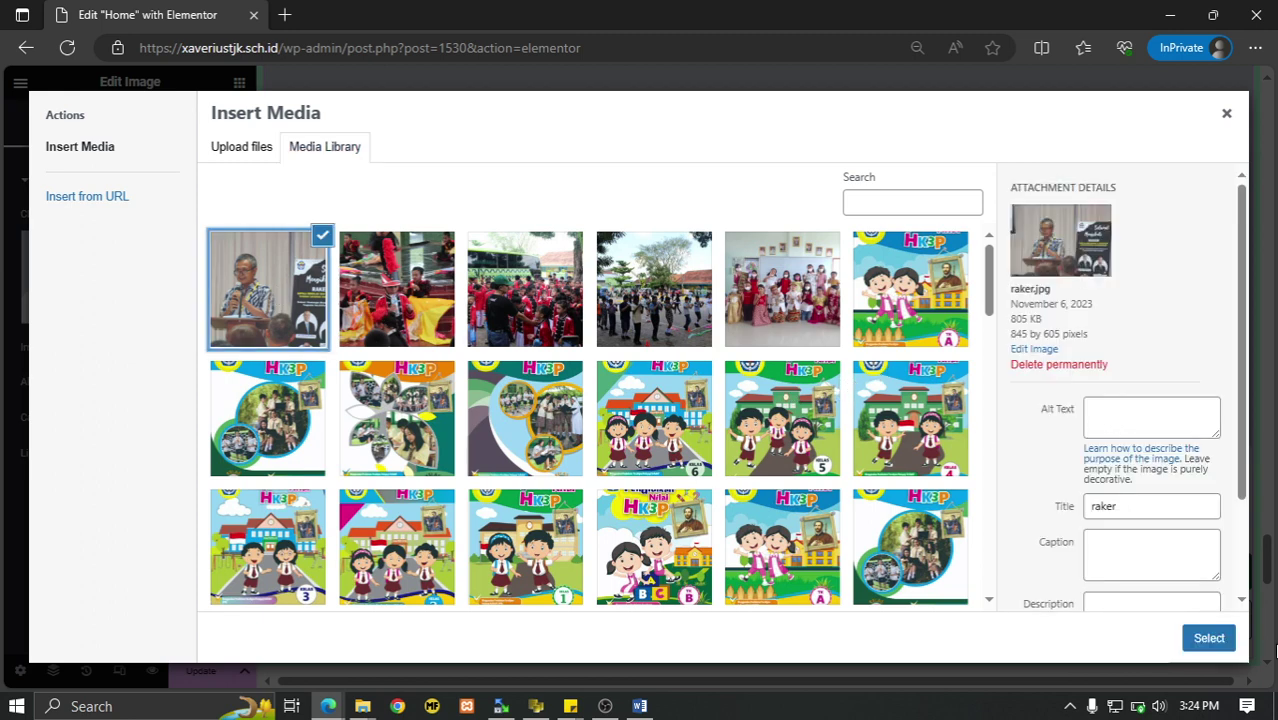
{"action": "left_click", "coordinate": [1206, 643]}
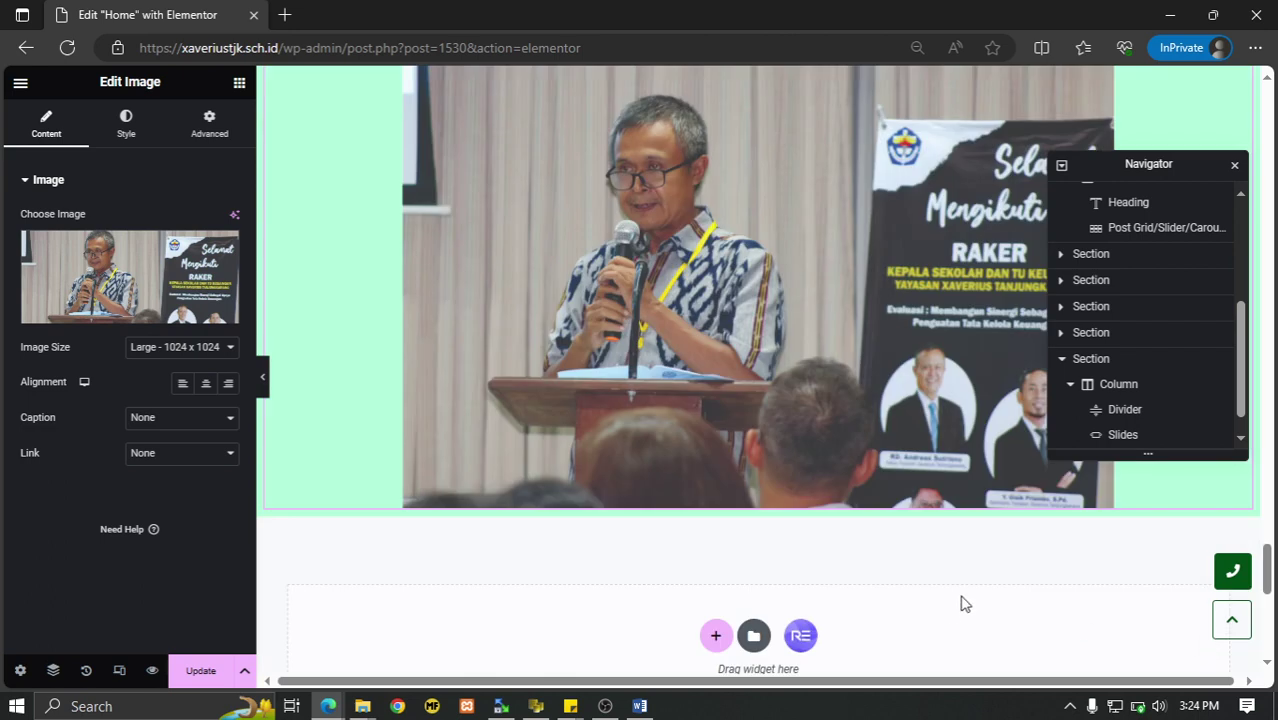
Expand all elements in the Navigator, close it, and review the inserted photo on the page.
{"action": "scroll", "coordinate": [760, 425], "scroll_direction": "up", "scroll_amount": 1}
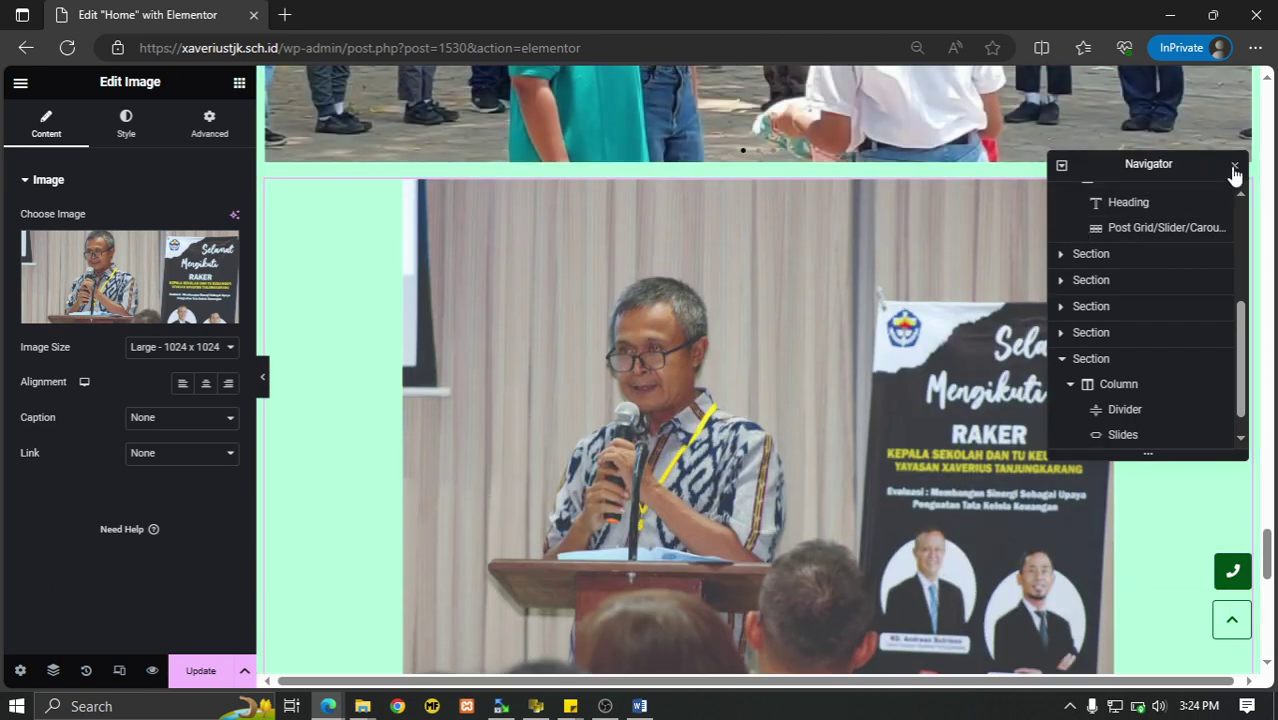
{"action": "left_click", "coordinate": [1062, 167]}
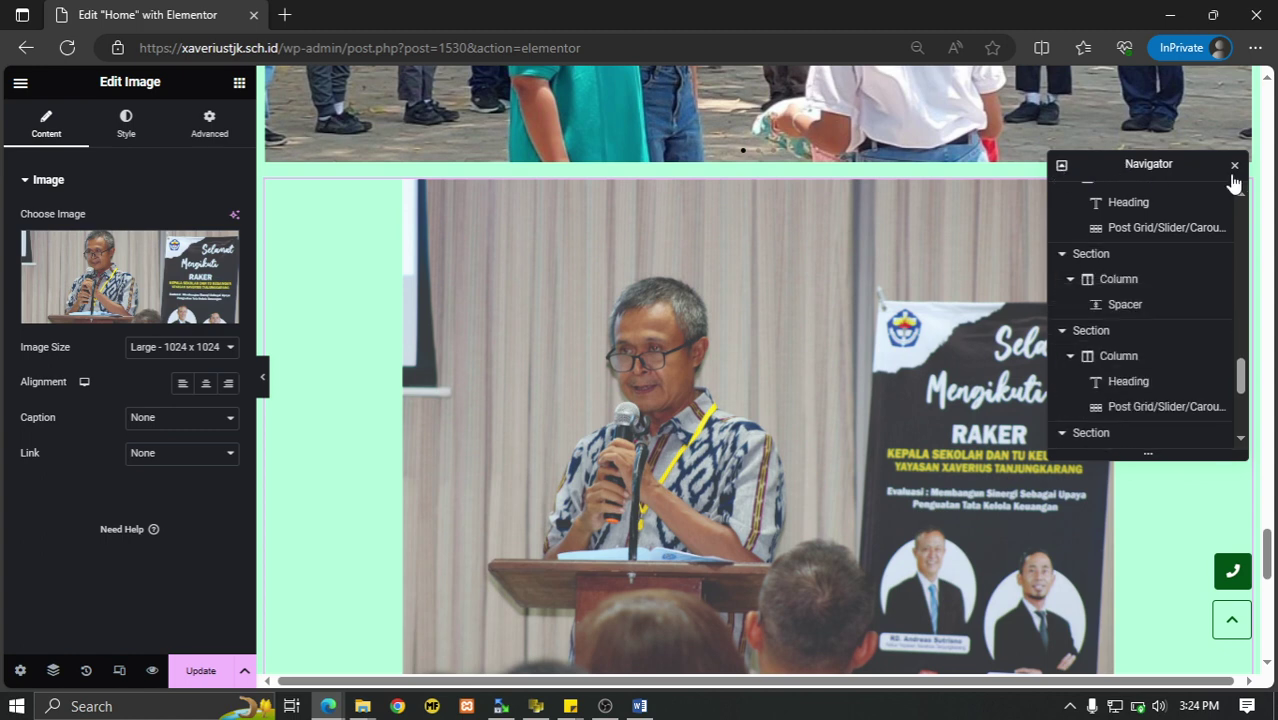
{"action": "left_click", "coordinate": [1234, 165]}
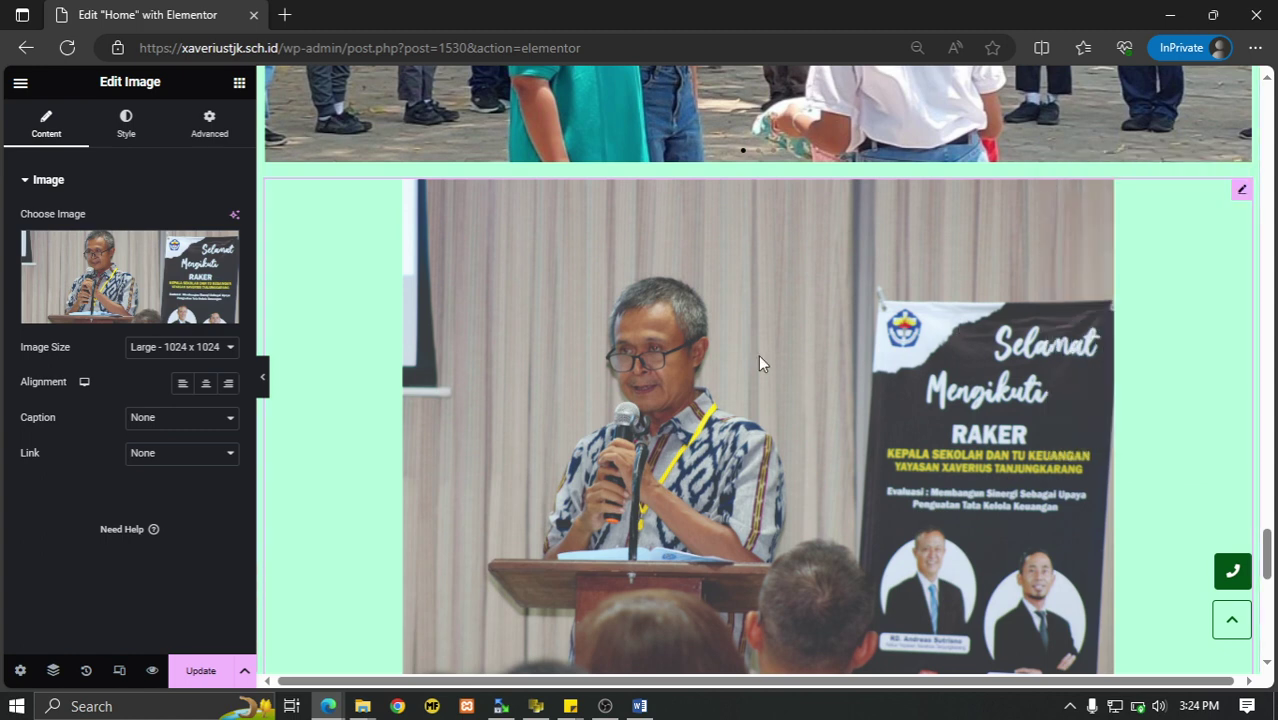
{"action": "scroll", "coordinate": [648, 361], "scroll_direction": "down", "scroll_amount": 2}
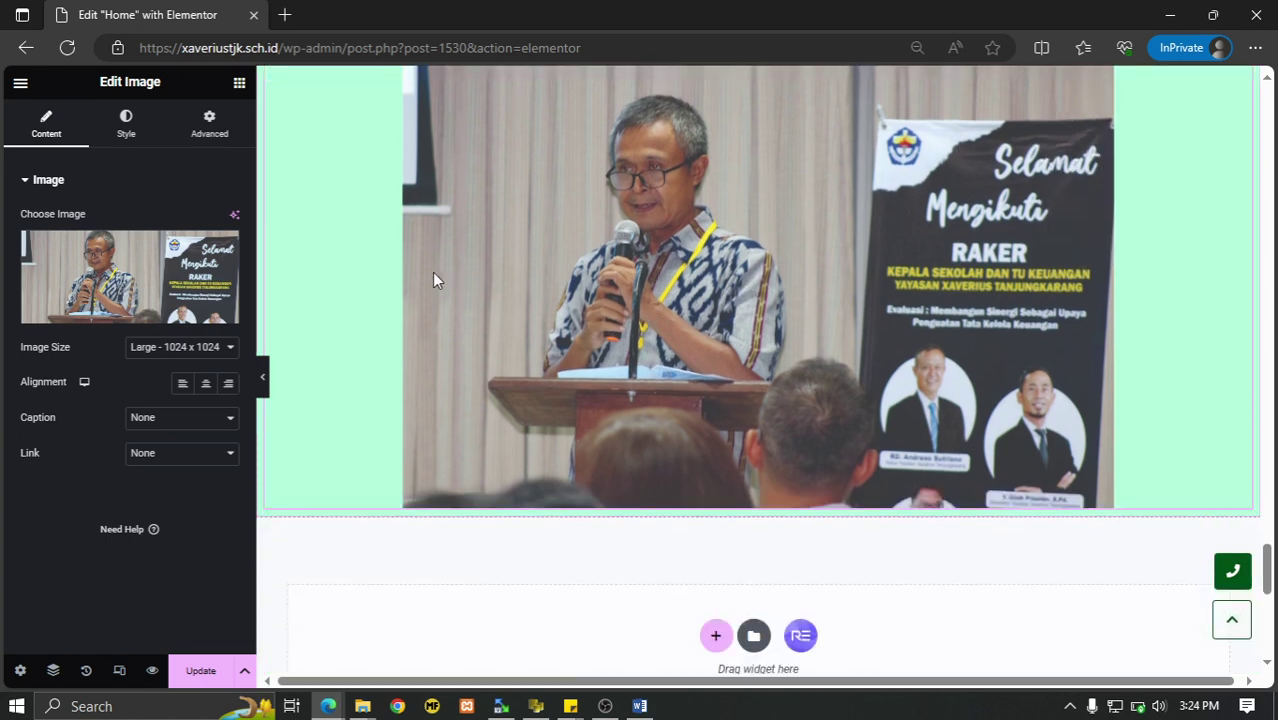
{"action": "mouse_move", "coordinate": [148, 298]}
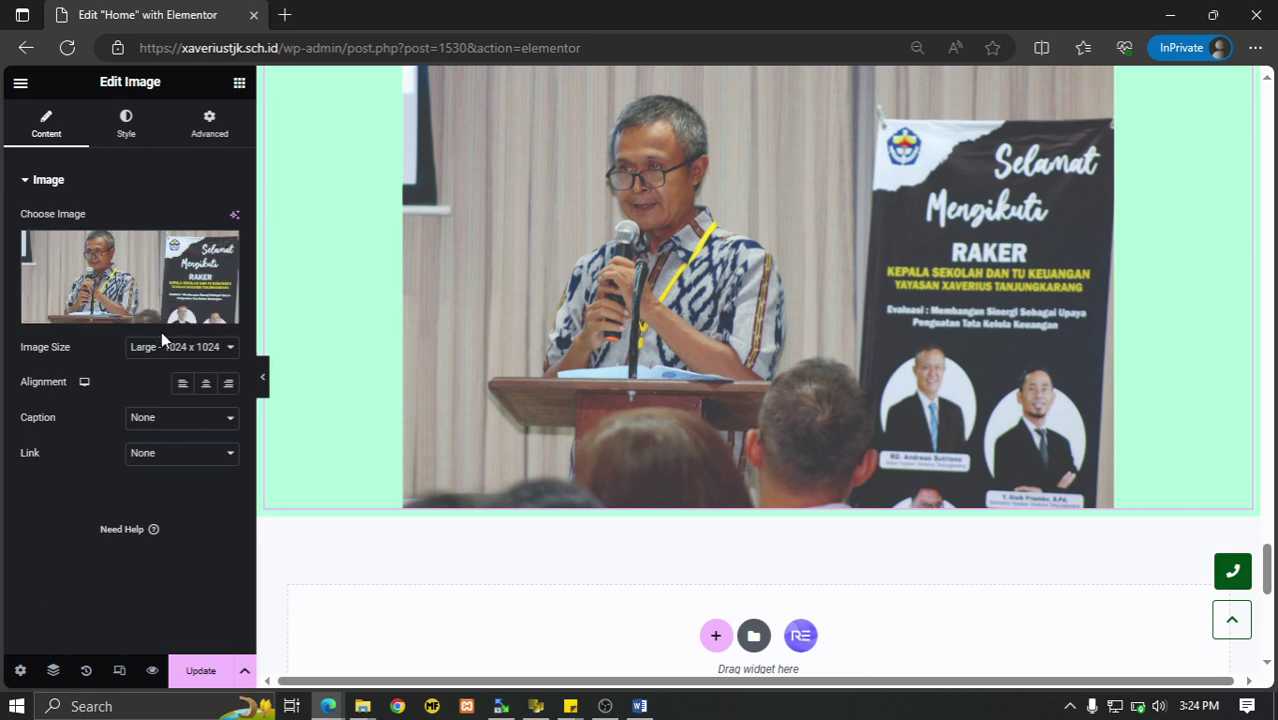
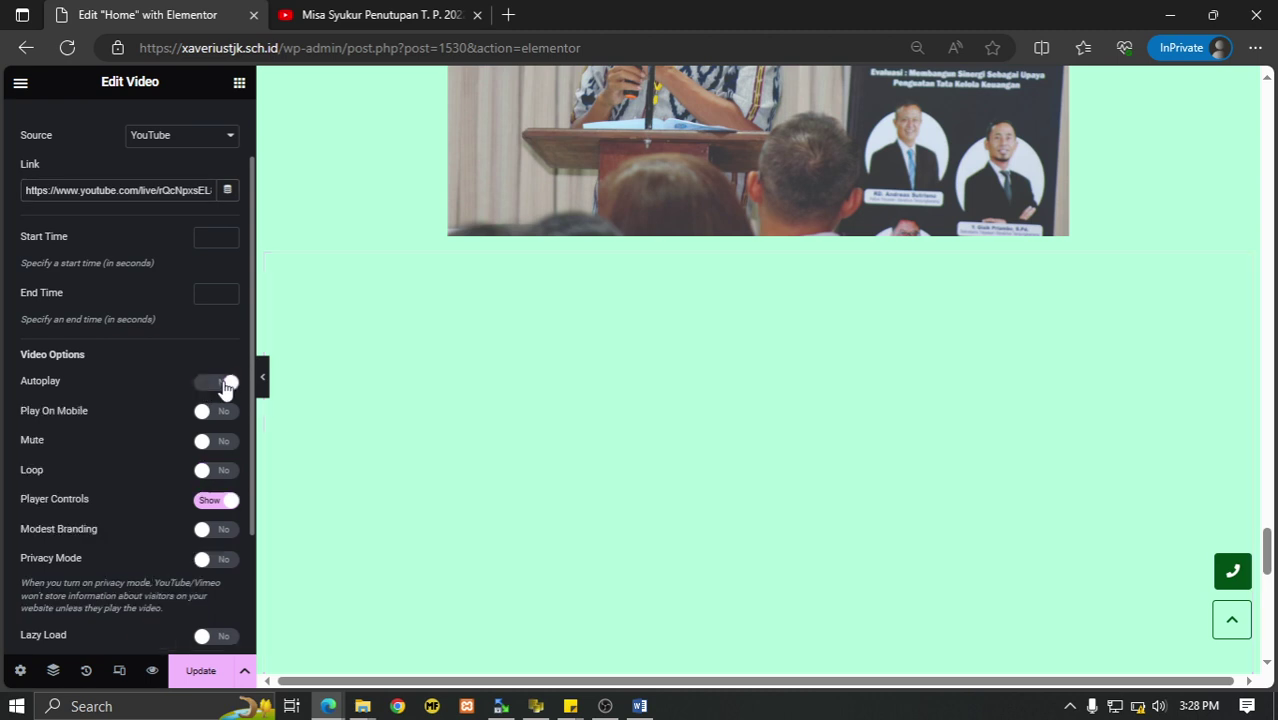
Check how the video widget below the photo displays with autoplay enabled.
{"action": "scroll", "coordinate": [741, 371], "scroll_direction": "down", "scroll_amount": 2}
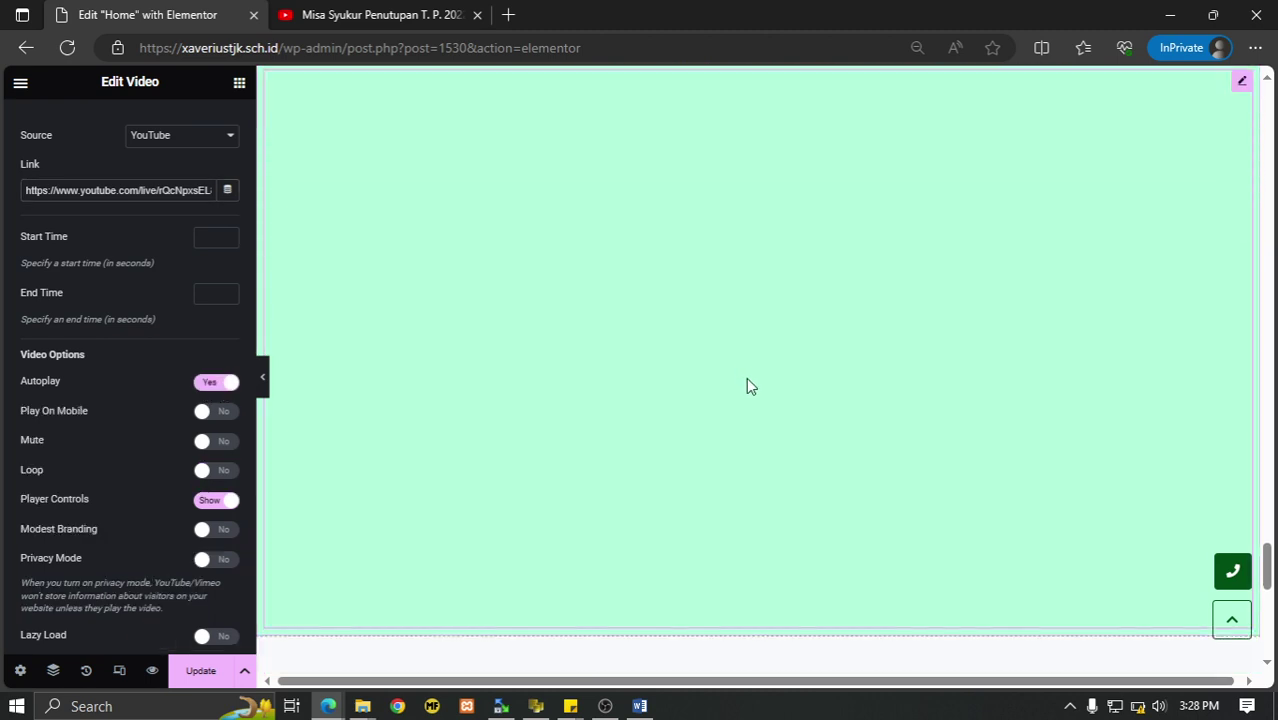
{"action": "scroll", "coordinate": [744, 376], "scroll_direction": "up", "scroll_amount": 3}
{"action": "scroll", "coordinate": [893, 425], "scroll_direction": "down", "scroll_amount": 1}
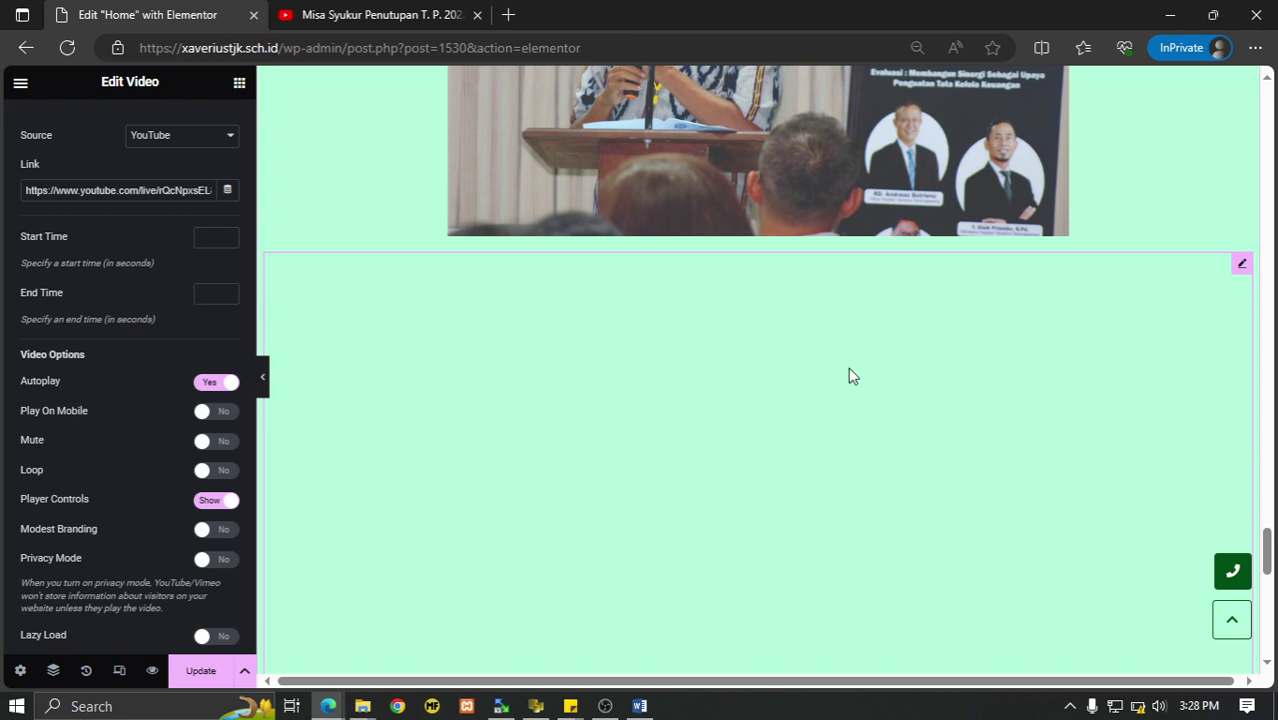
Switch to YouTube and open the "Xaverius Gathering Yayasan Xaverius Tanjungkarang" video from the foundation's search results.
{"action": "left_click", "coordinate": [440, 14]}
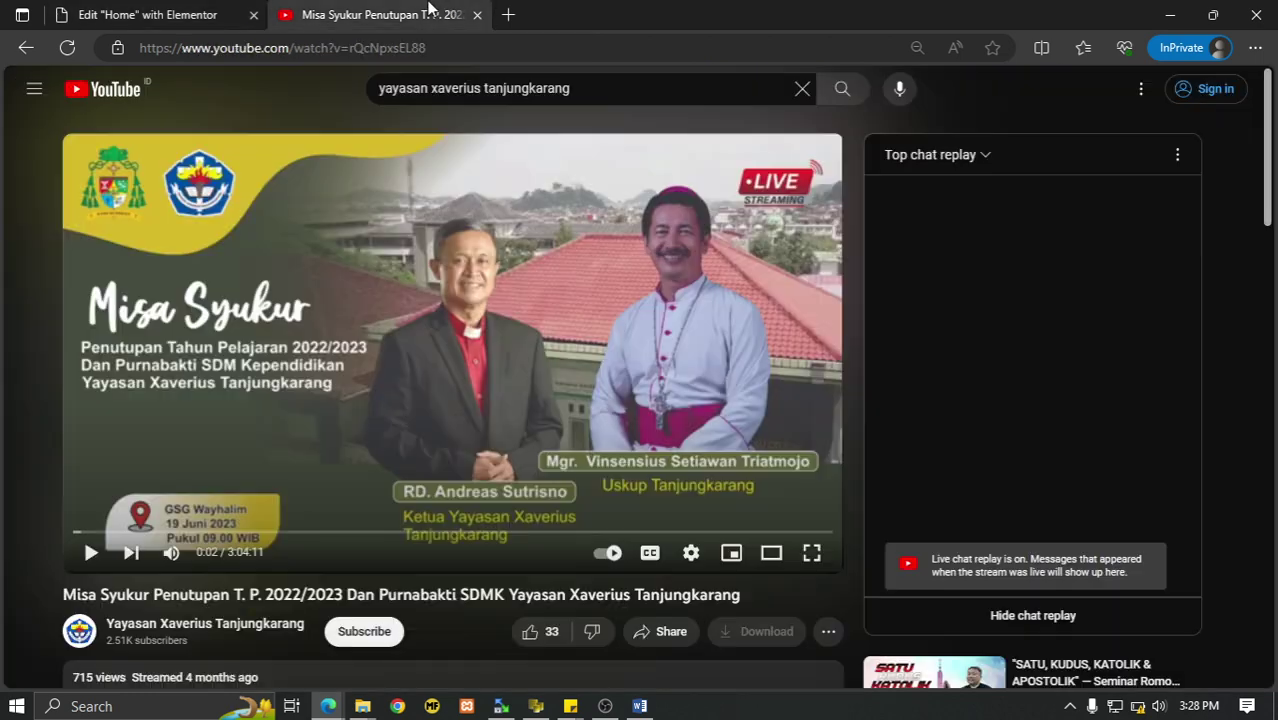
{"action": "scroll", "coordinate": [365, 418], "scroll_direction": "down", "scroll_amount": 2}
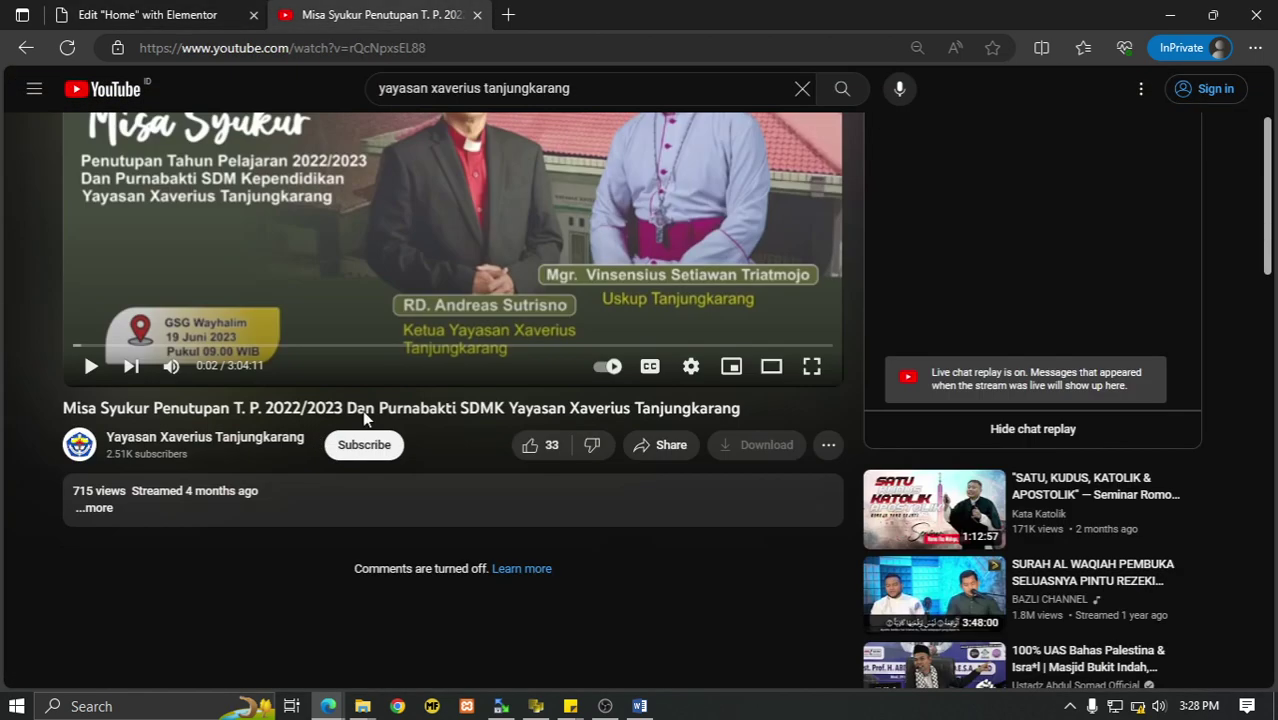
{"action": "scroll", "coordinate": [521, 368], "scroll_direction": "up", "scroll_amount": 2}
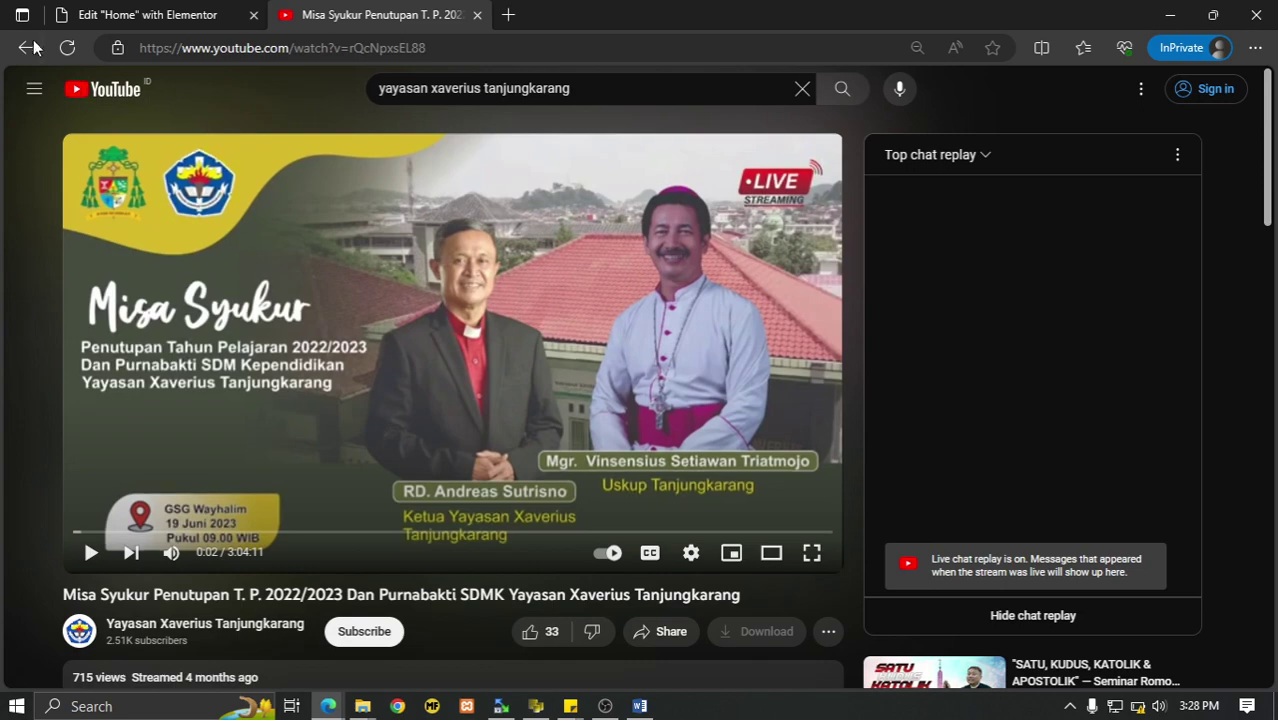
{"action": "left_click", "coordinate": [135, 8]}
{"action": "left_click", "coordinate": [362, 8]}
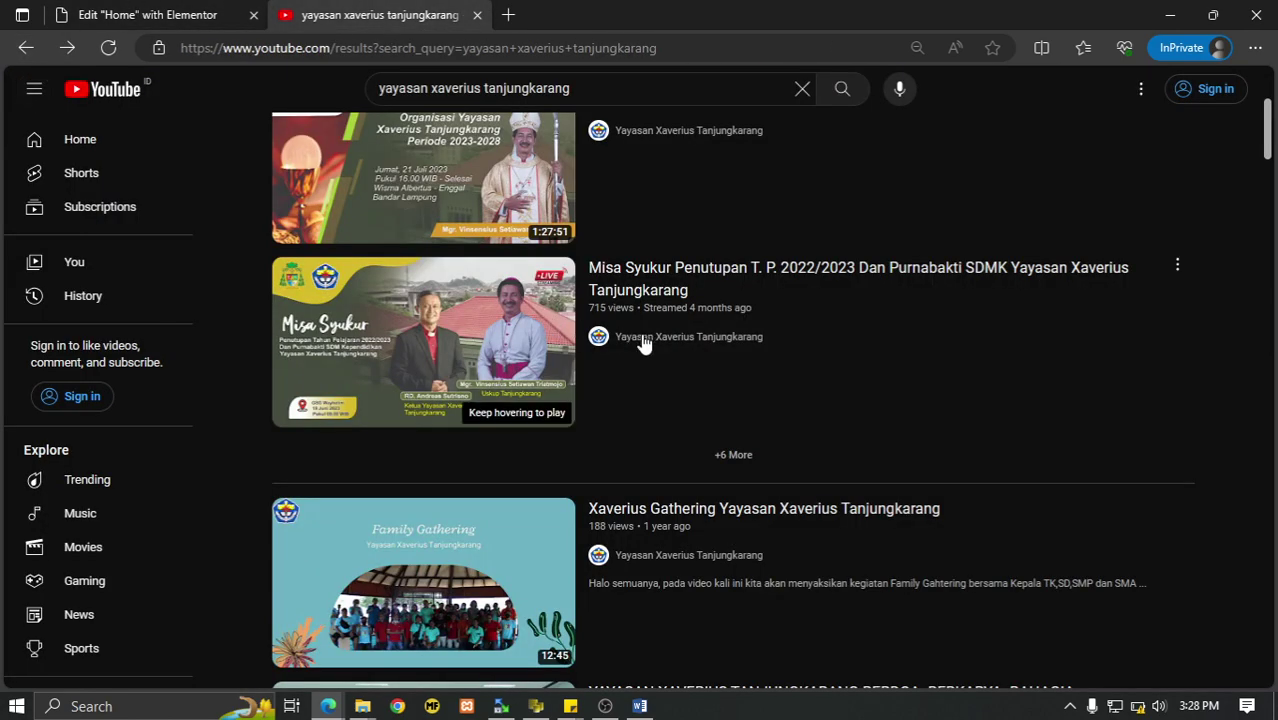
{"action": "scroll", "coordinate": [744, 385], "scroll_direction": "down", "scroll_amount": 2}
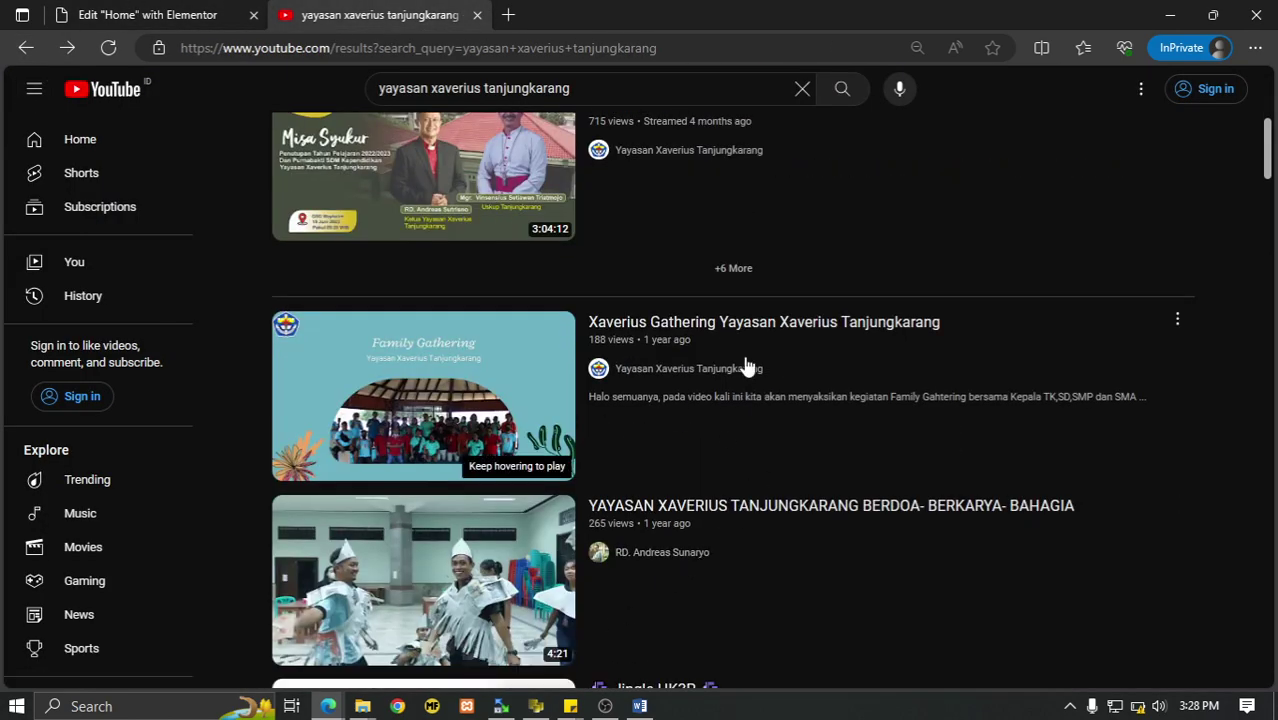
{"action": "left_click", "coordinate": [741, 330]}
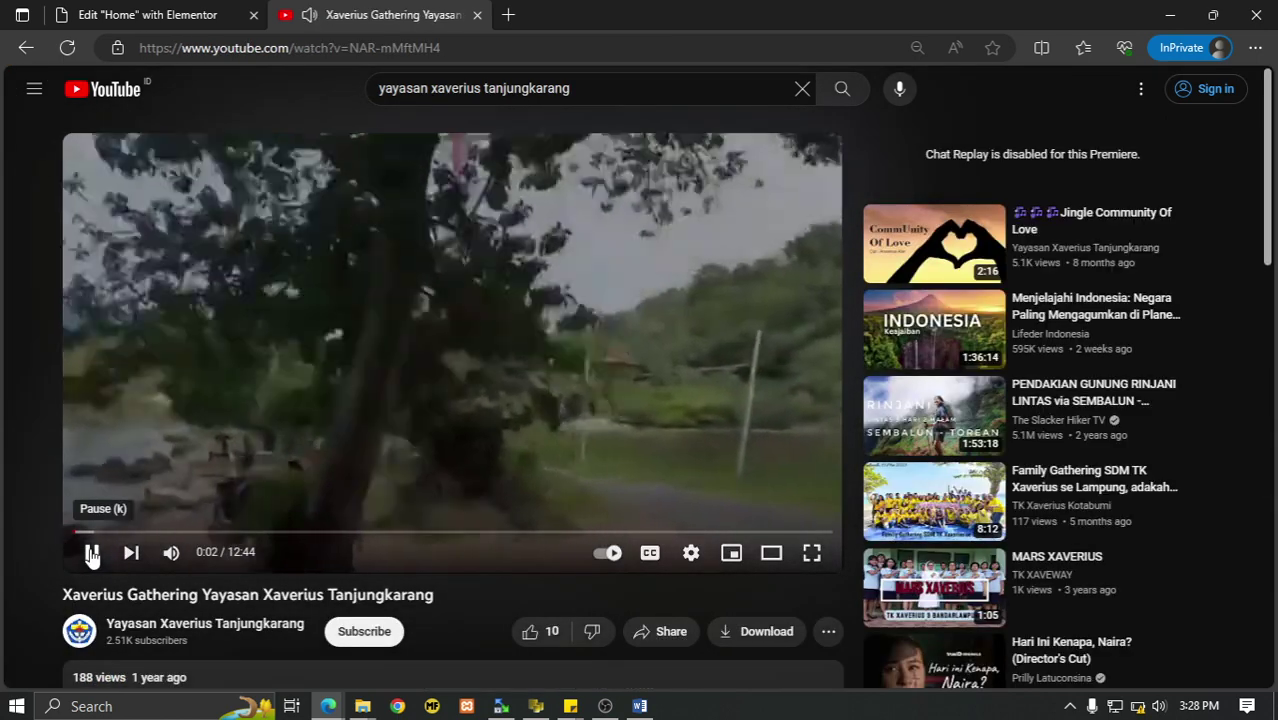
Pause the Xaverius Gathering video and copy its share link.
{"action": "left_click", "coordinate": [91, 552]}
{"action": "left_click", "coordinate": [668, 631]}
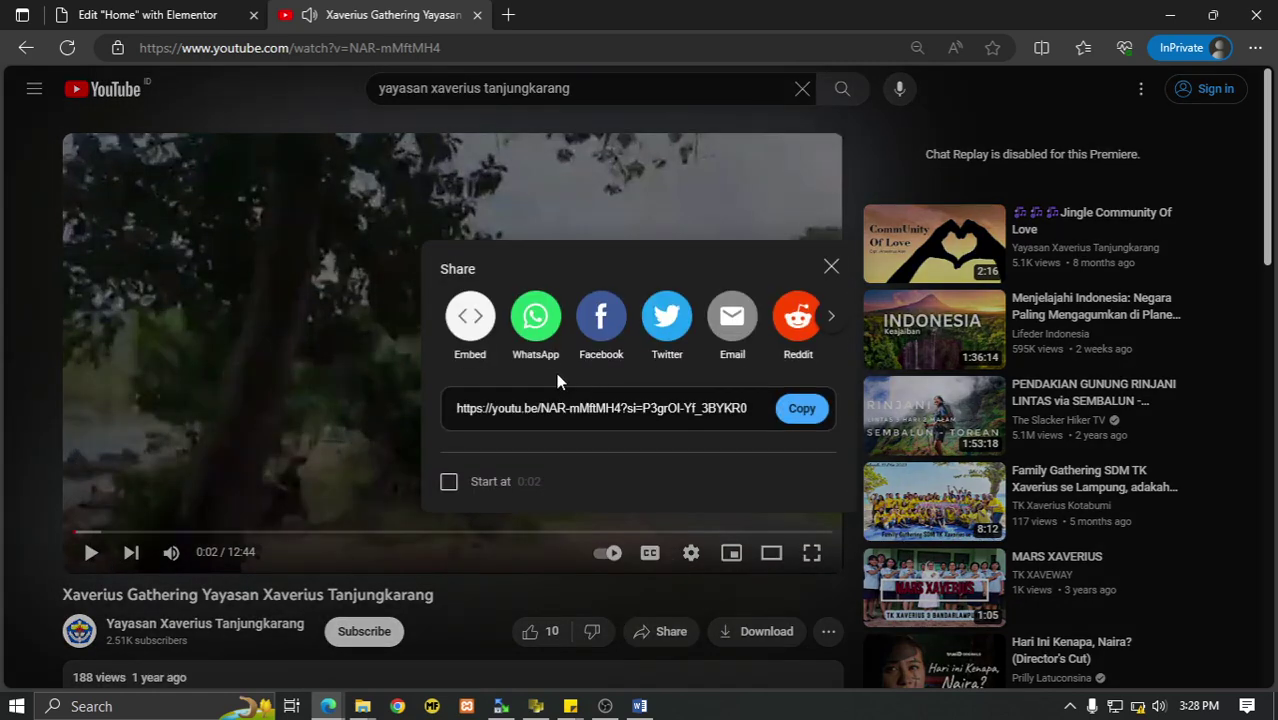
{"action": "left_click", "coordinate": [802, 411]}
Return to the Elementor page, replace the video widget's link with the copied YouTube link, and check the embedded video and its options.
{"action": "left_click", "coordinate": [147, 14]}
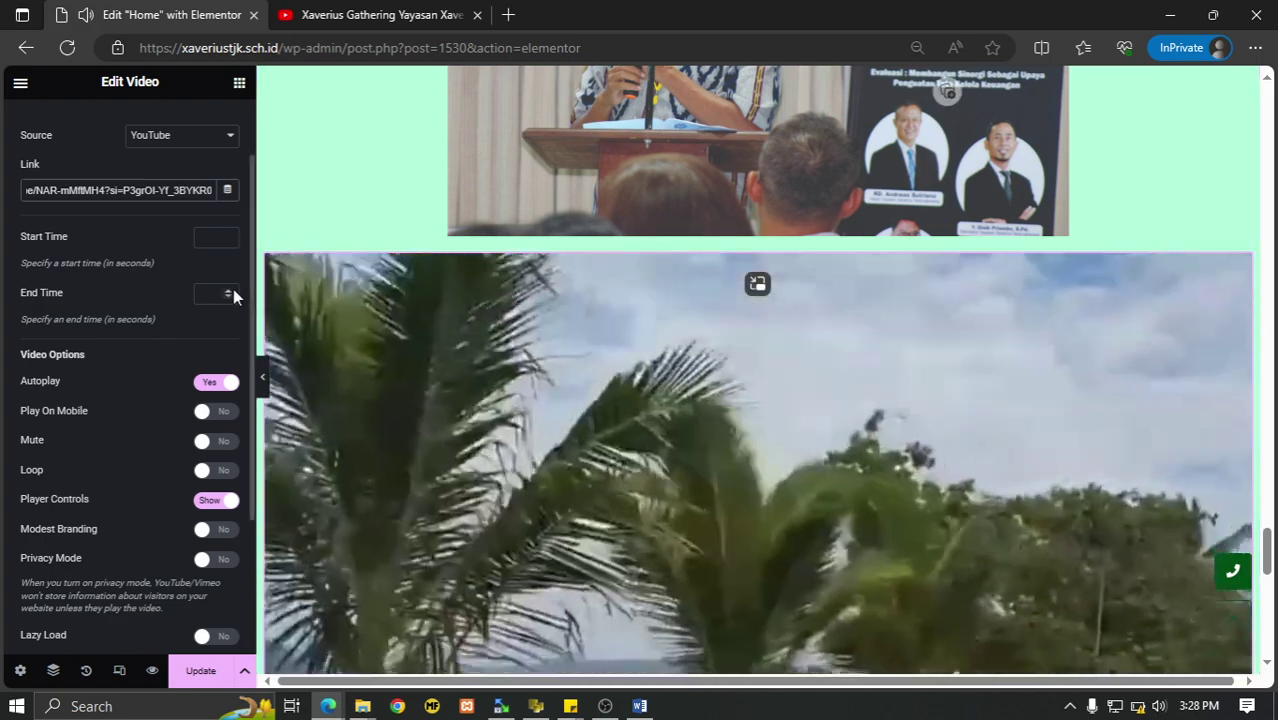
{"action": "scroll", "coordinate": [418, 406], "scroll_direction": "down", "scroll_amount": 1}
{"action": "scroll", "coordinate": [418, 406], "scroll_direction": "down", "scroll_amount": 2}
{"action": "left_click", "coordinate": [329, 518]}
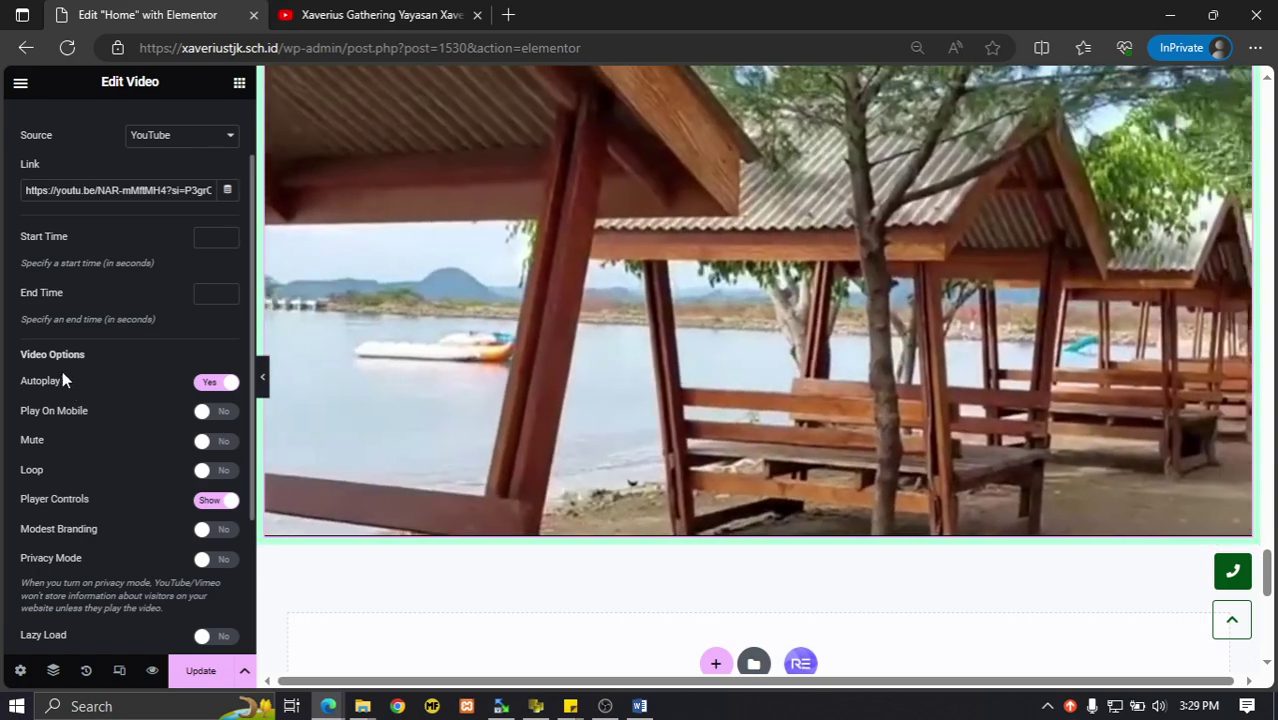
{"action": "scroll", "coordinate": [94, 346], "scroll_direction": "down", "scroll_amount": 3}
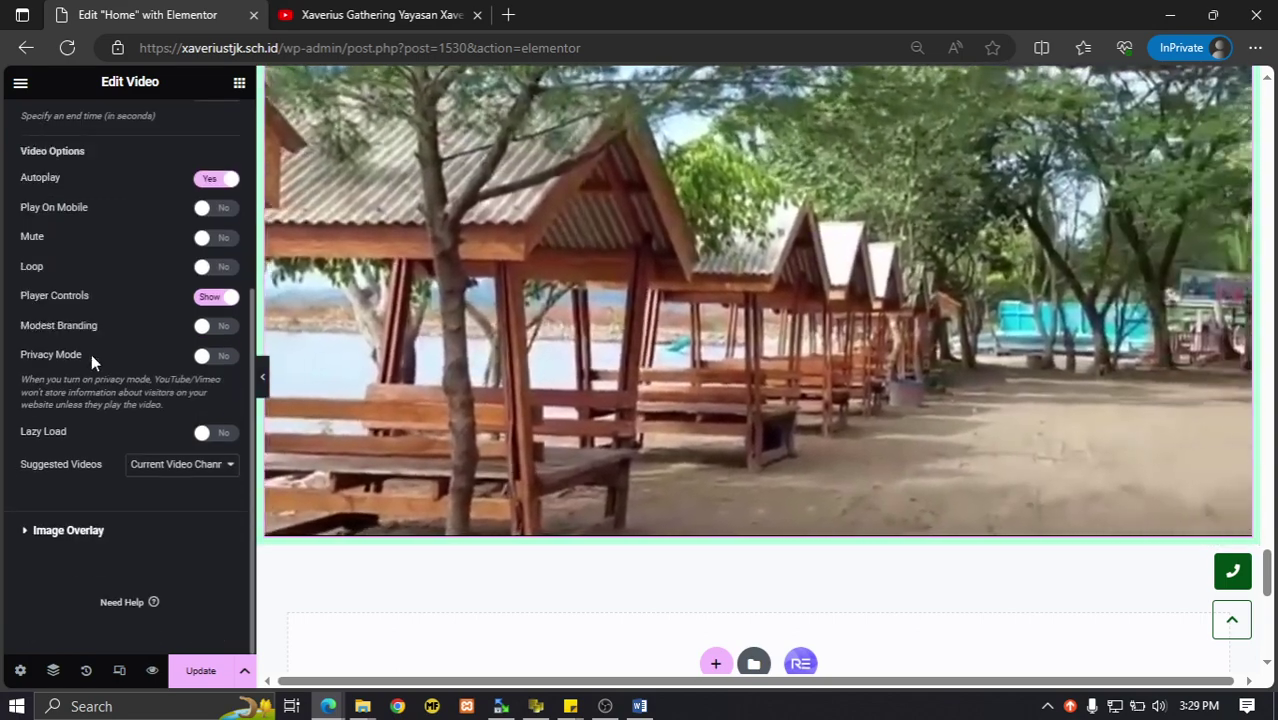
Switch the video widget's autoplay off and back on, enable Mute and pause the embedded video.
{"action": "scroll", "coordinate": [126, 334], "scroll_direction": "up", "scroll_amount": 1}
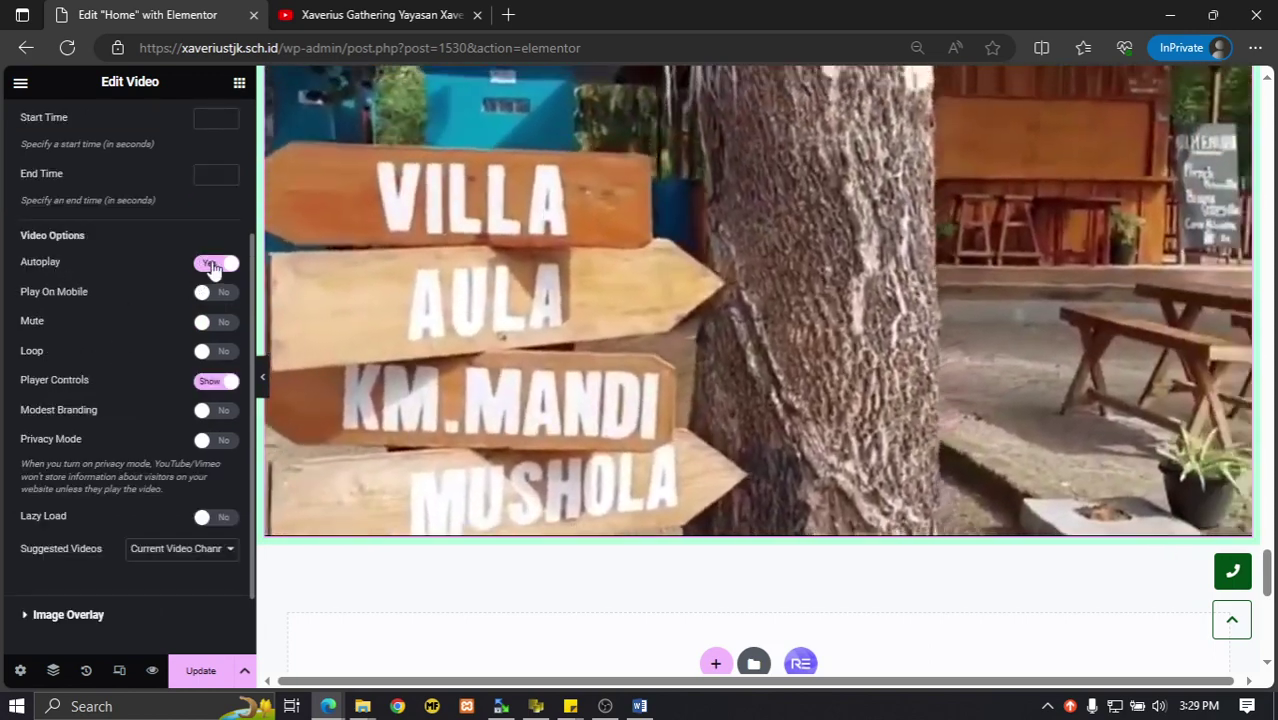
{"action": "left_click", "coordinate": [210, 272]}
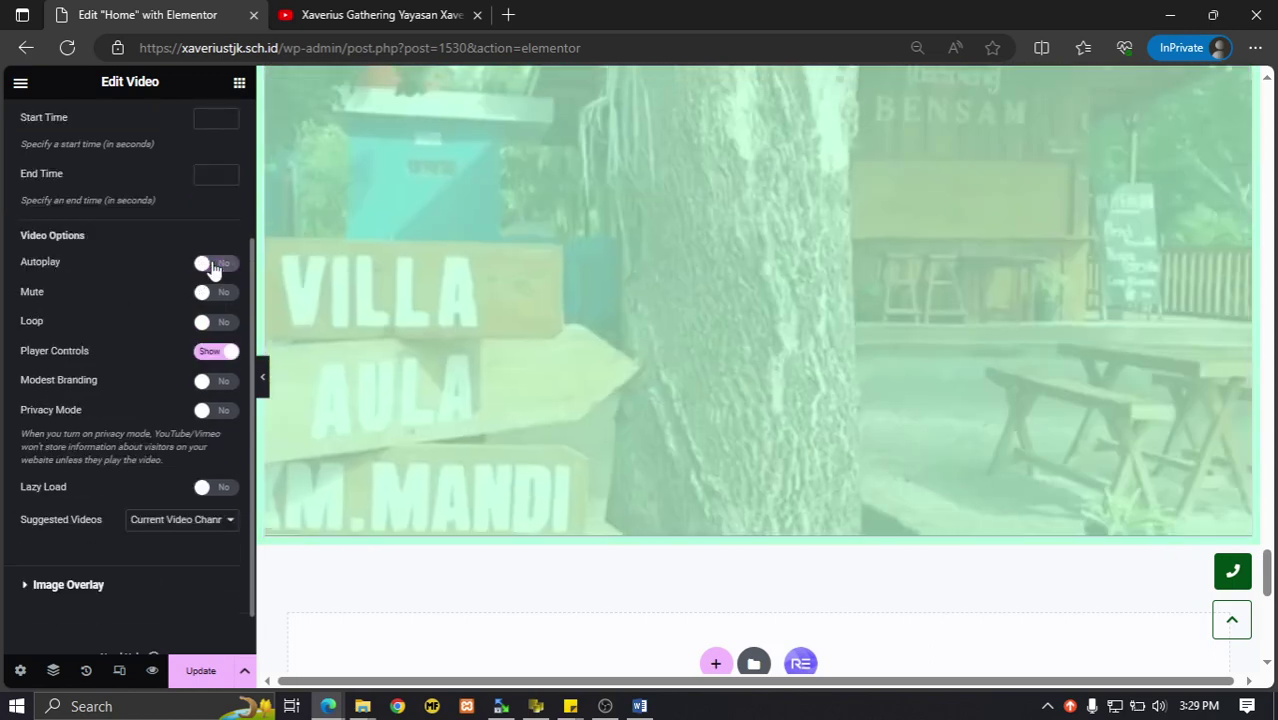
{"action": "left_click", "coordinate": [210, 272]}
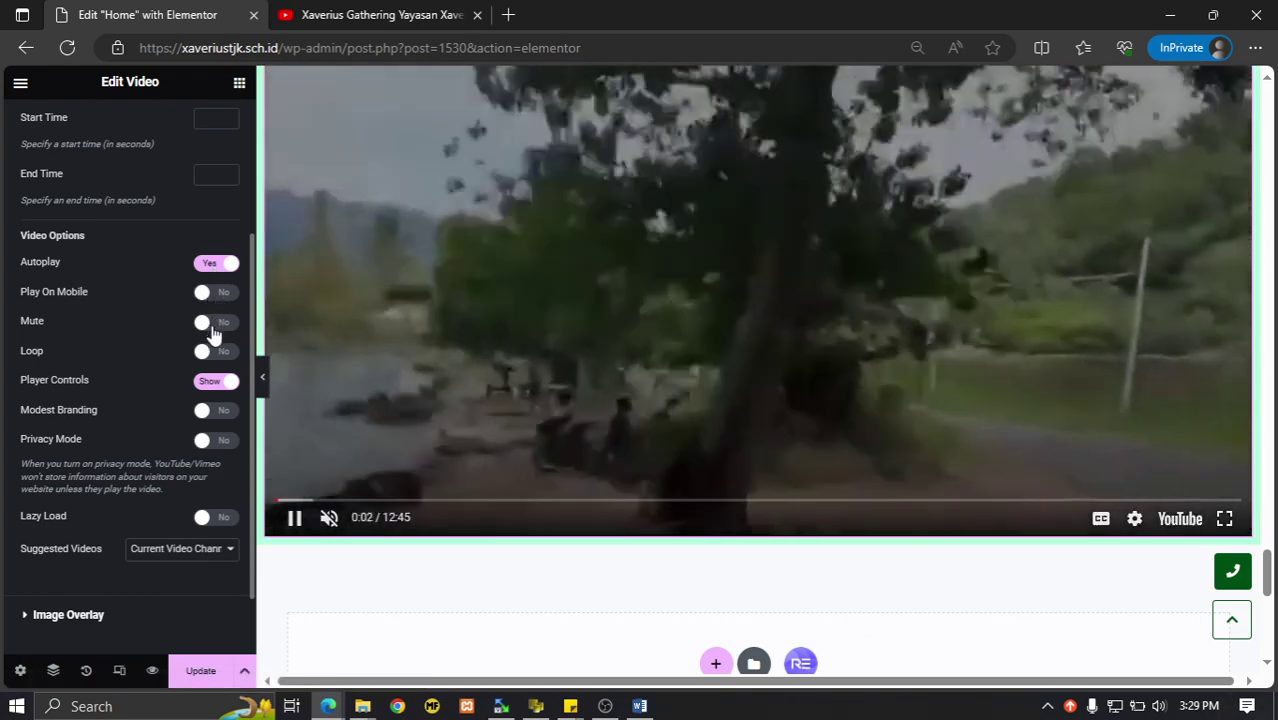
{"action": "left_click", "coordinate": [216, 323]}
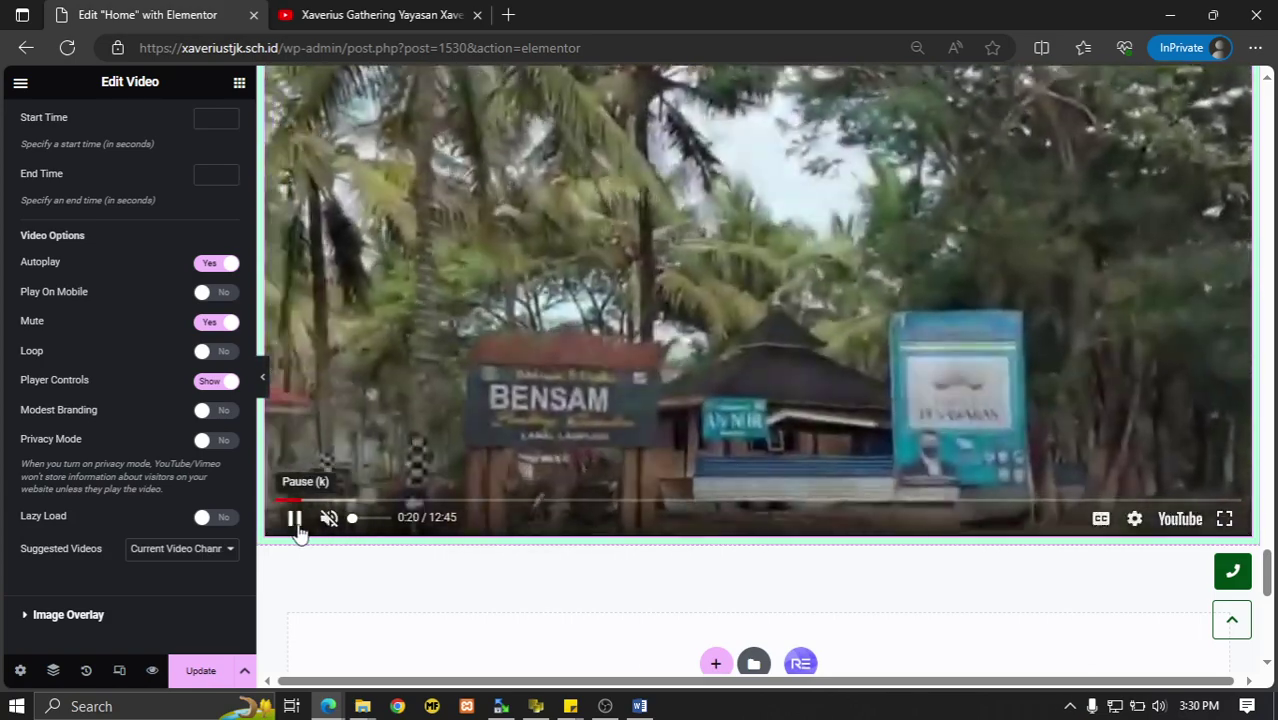
{"action": "left_click", "coordinate": [294, 518]}
Look over the home page sections between the map and the Profile links, including Agenda Yayasan and Video Profile.
{"action": "scroll", "coordinate": [596, 396], "scroll_direction": "up", "scroll_amount": 10}
{"action": "scroll", "coordinate": [597, 399], "scroll_direction": "up", "scroll_amount": 15}
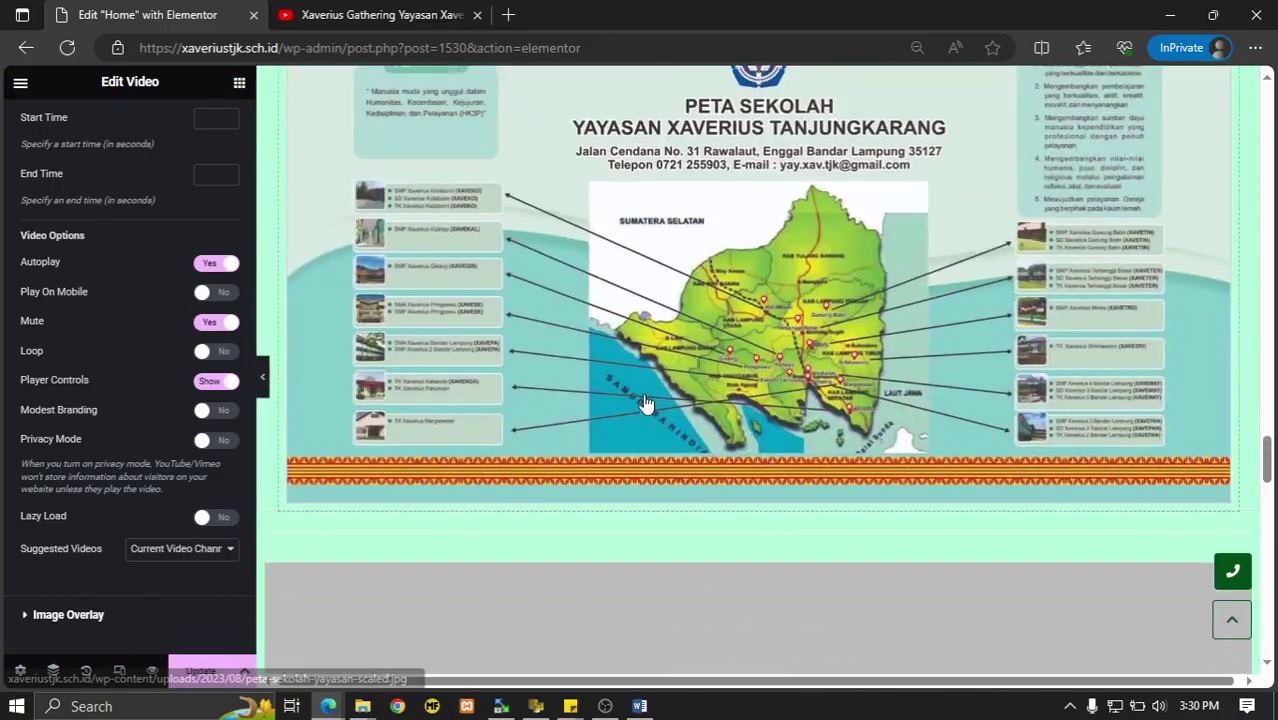
{"action": "scroll", "coordinate": [648, 385], "scroll_direction": "up", "scroll_amount": 15}
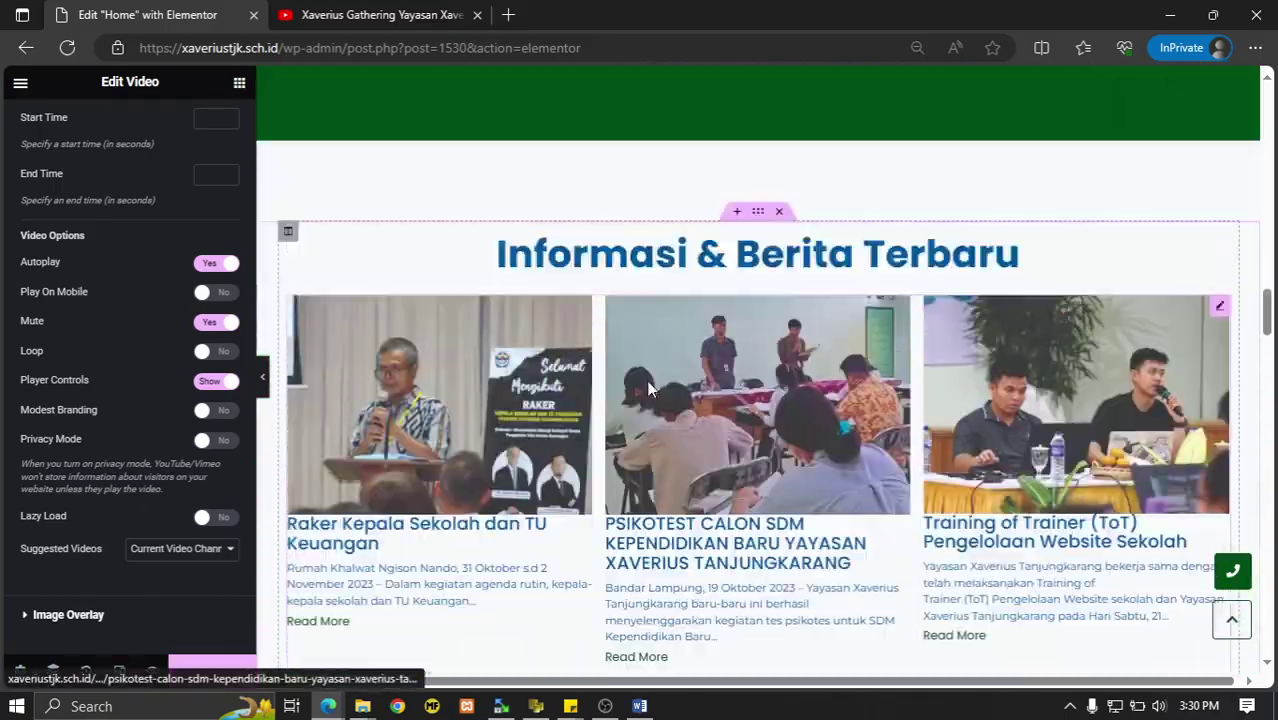
{"action": "scroll", "coordinate": [648, 385], "scroll_direction": "up", "scroll_amount": 12}
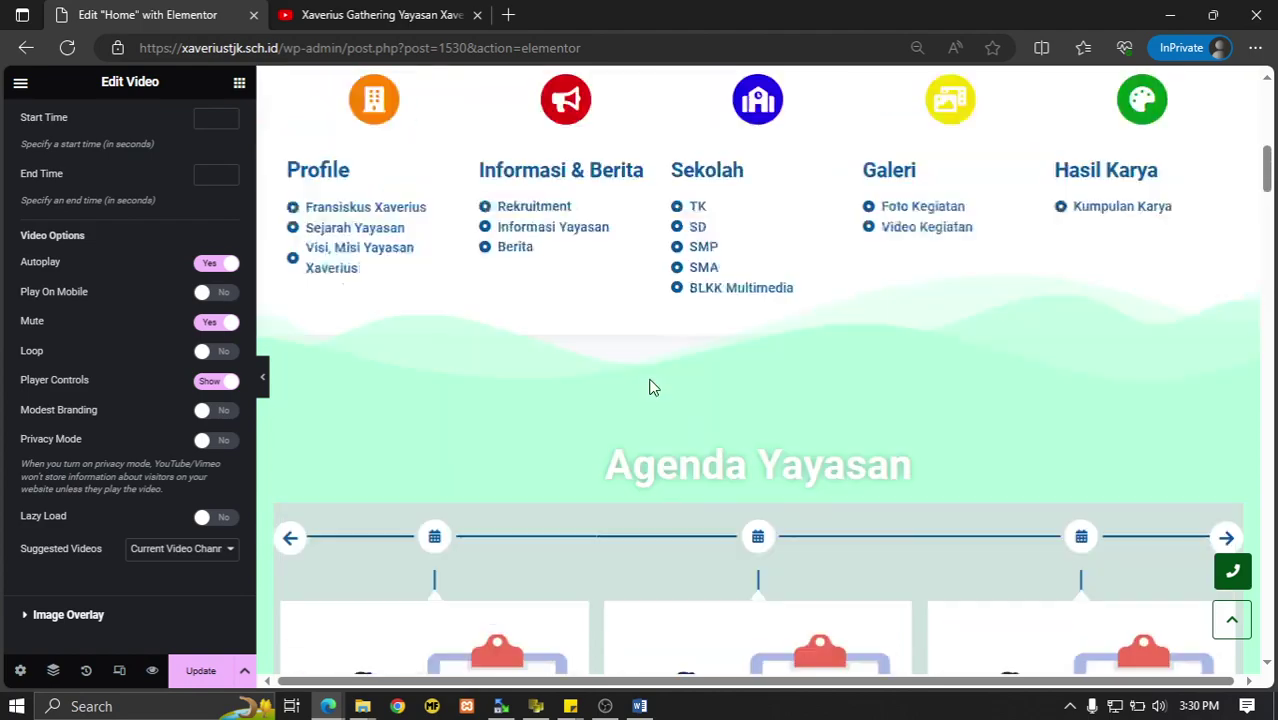
{"action": "scroll", "coordinate": [648, 377], "scroll_direction": "down", "scroll_amount": 15}
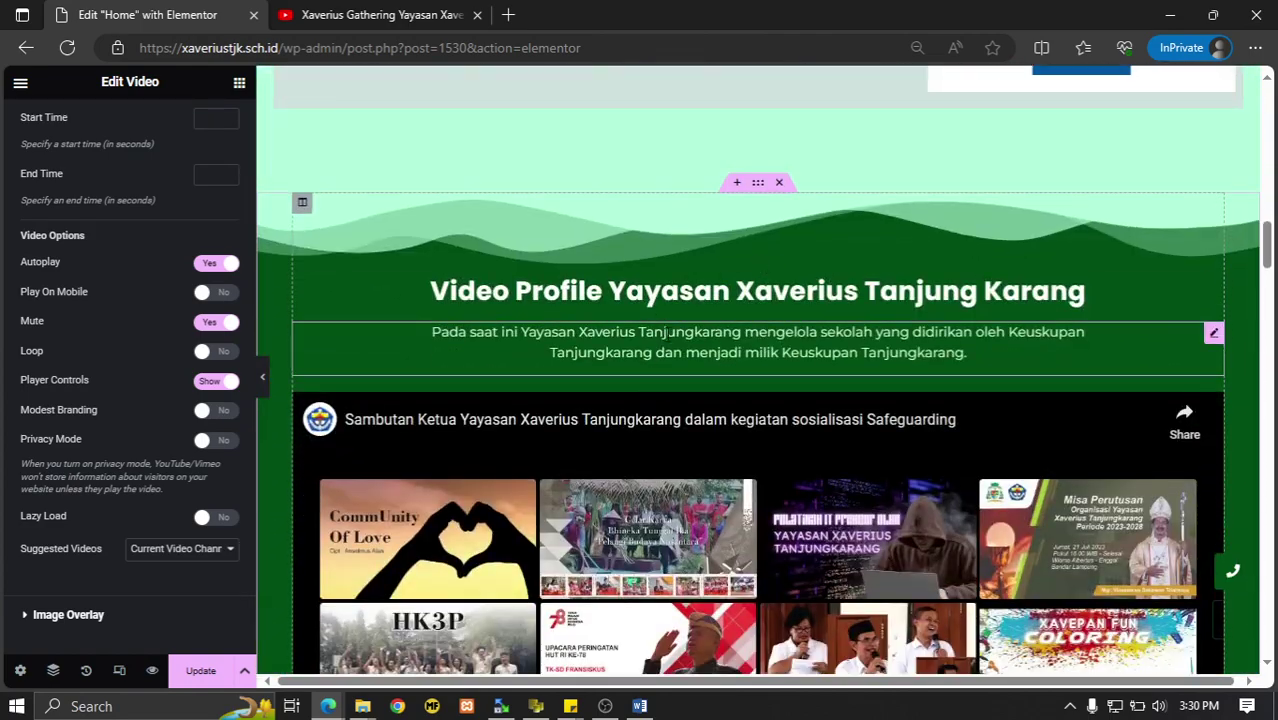
{"action": "scroll", "coordinate": [649, 377], "scroll_direction": "up", "scroll_amount": 10}
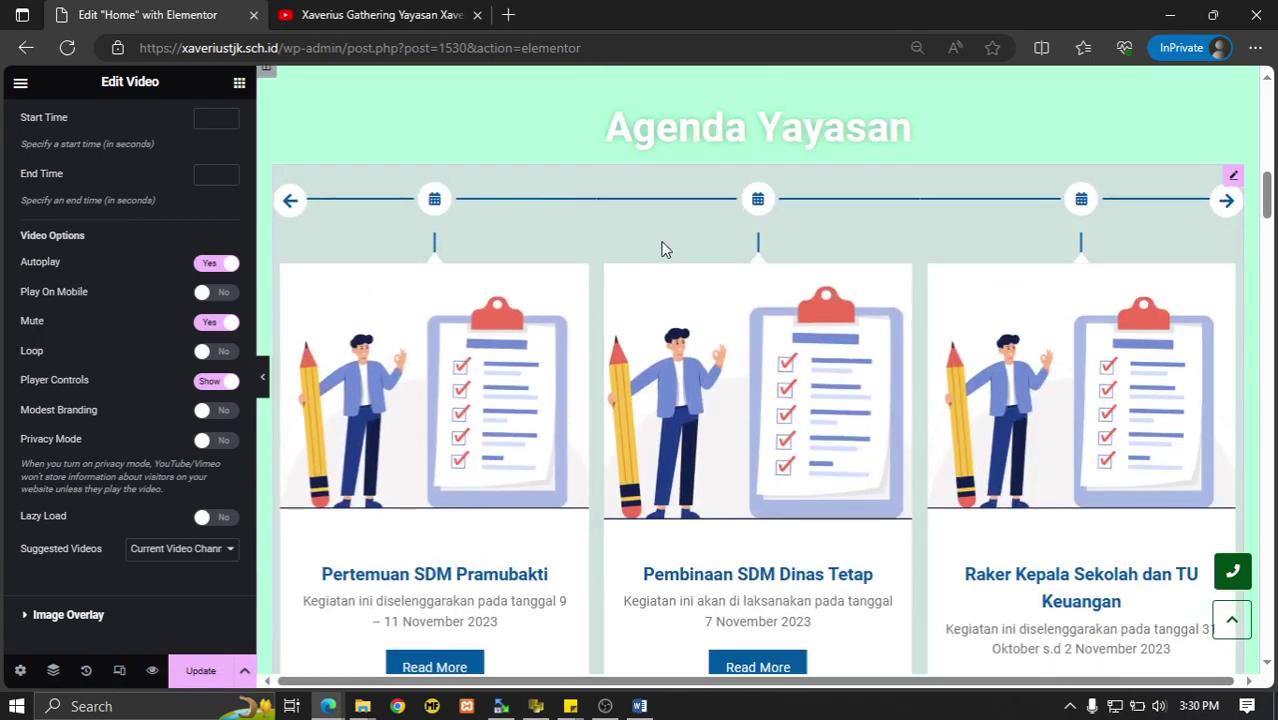
{"action": "scroll", "coordinate": [665, 245], "scroll_direction": "down", "scroll_amount": 8}
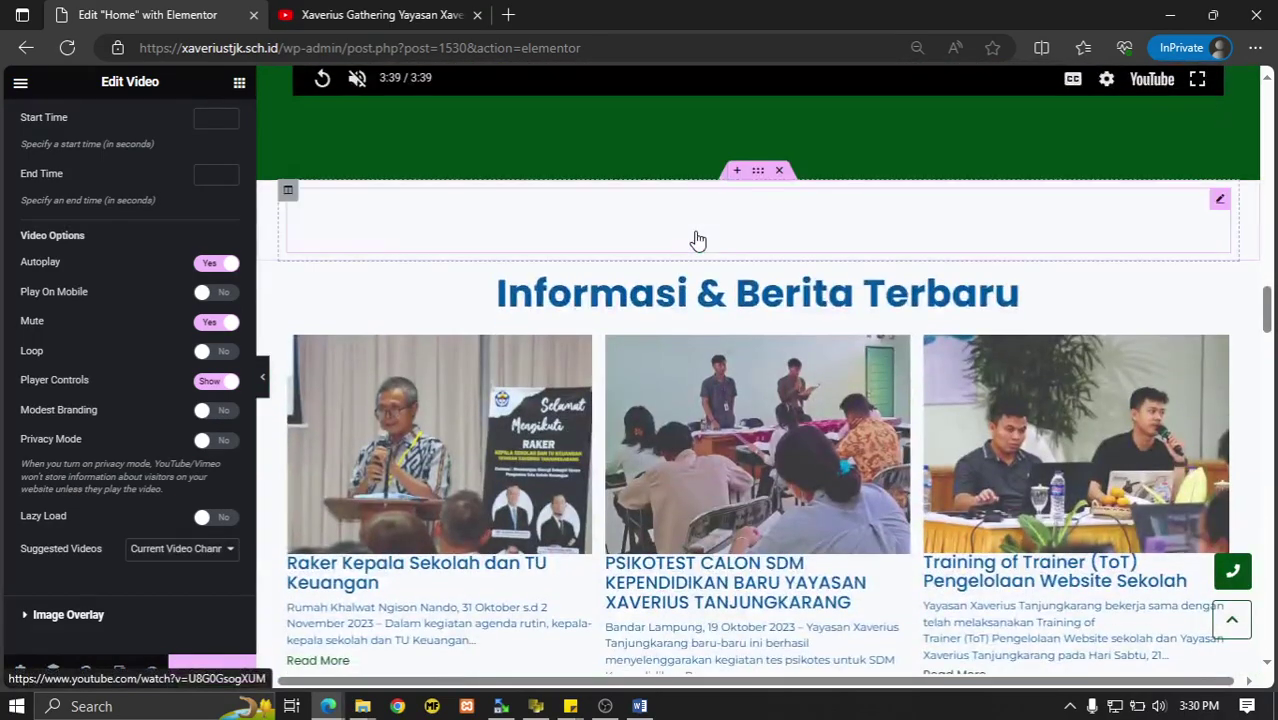
{"action": "scroll", "coordinate": [698, 241], "scroll_direction": "down", "scroll_amount": 12}
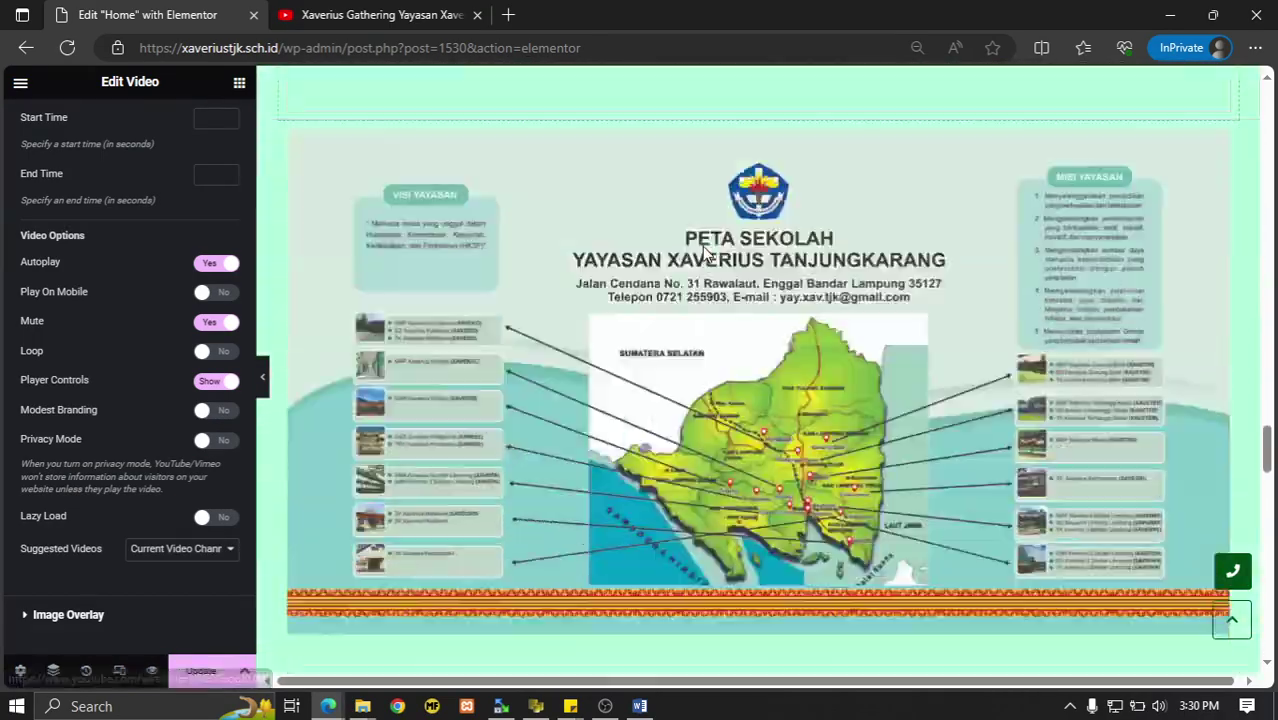
Delete the Slides, Image and Video widgets below the school map and save the page.
{"action": "scroll", "coordinate": [704, 254], "scroll_direction": "down", "scroll_amount": 4}
{"action": "right_click", "coordinate": [1244, 230]}
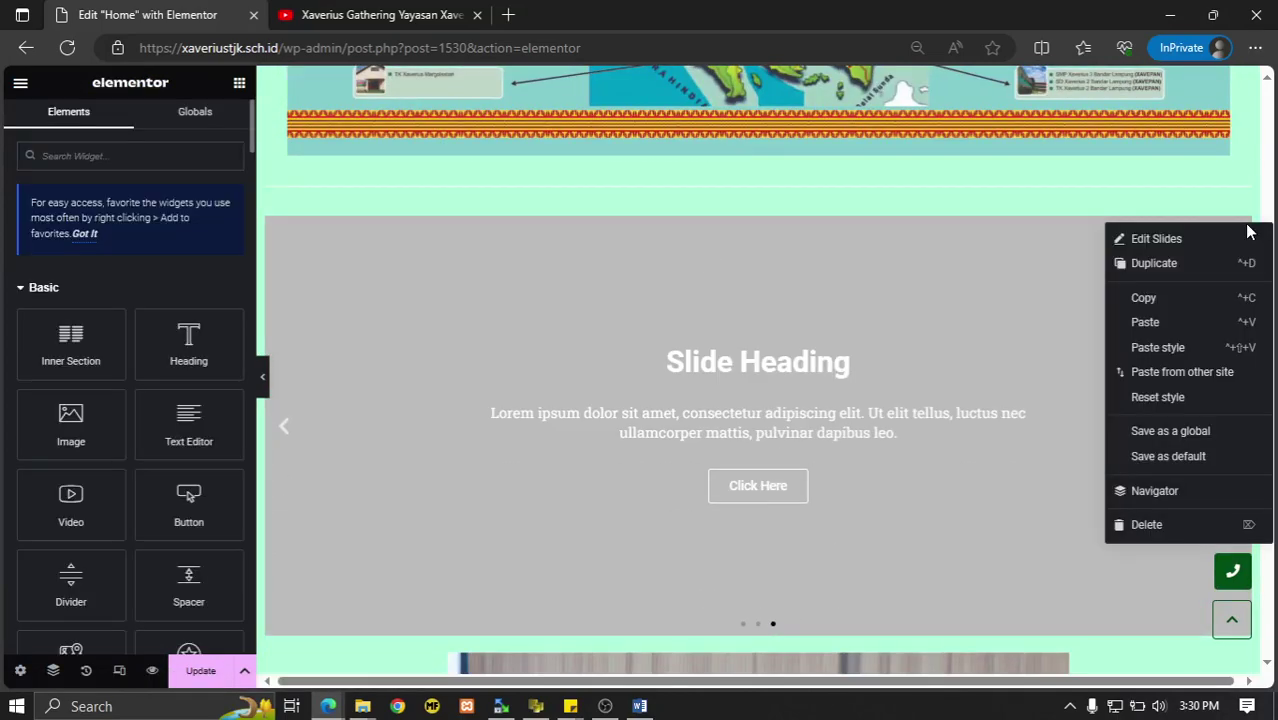
{"action": "left_click", "coordinate": [1146, 525]}
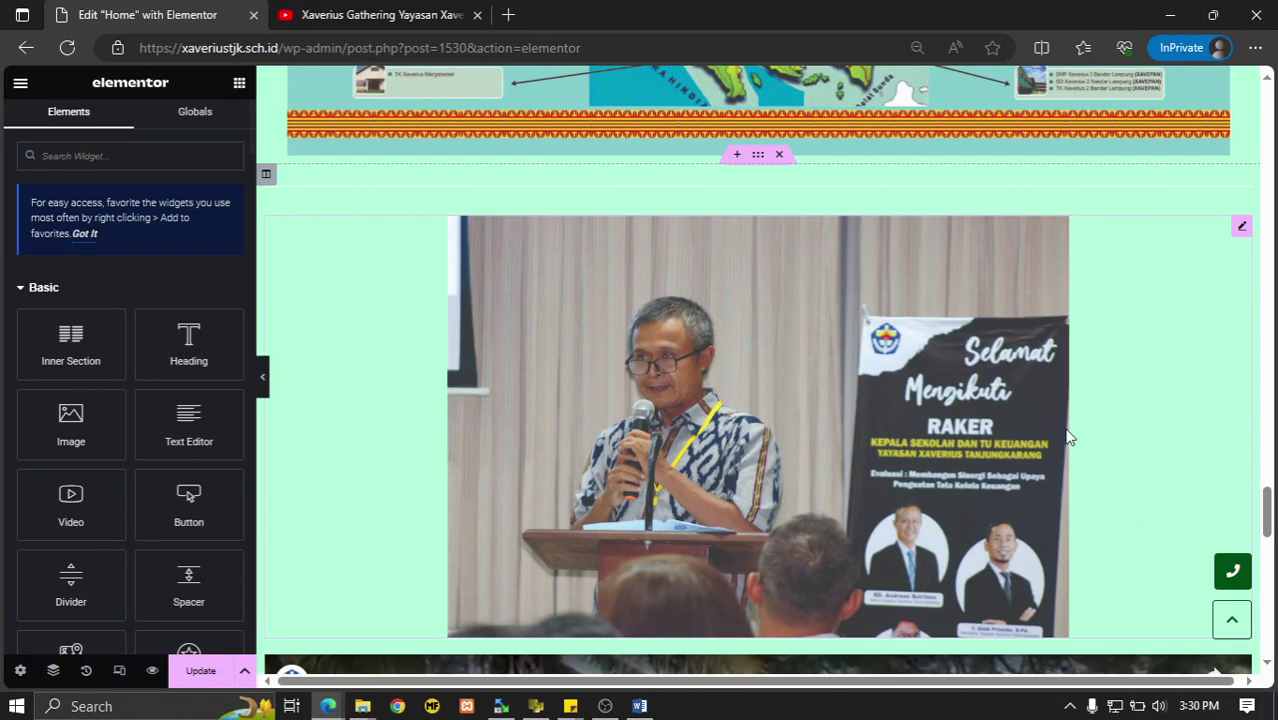
{"action": "right_click", "coordinate": [1241, 230]}
{"action": "left_click", "coordinate": [1146, 534]}
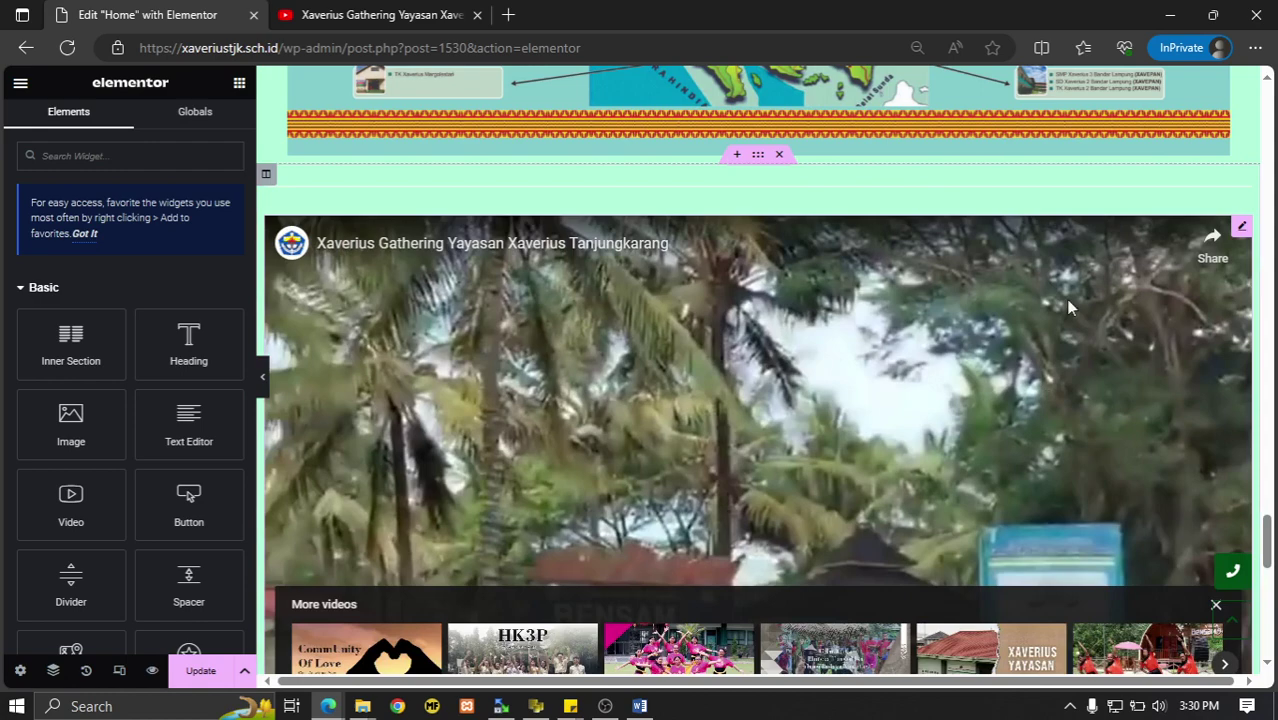
{"action": "right_click", "coordinate": [1244, 228]}
{"action": "left_click", "coordinate": [1172, 523]}
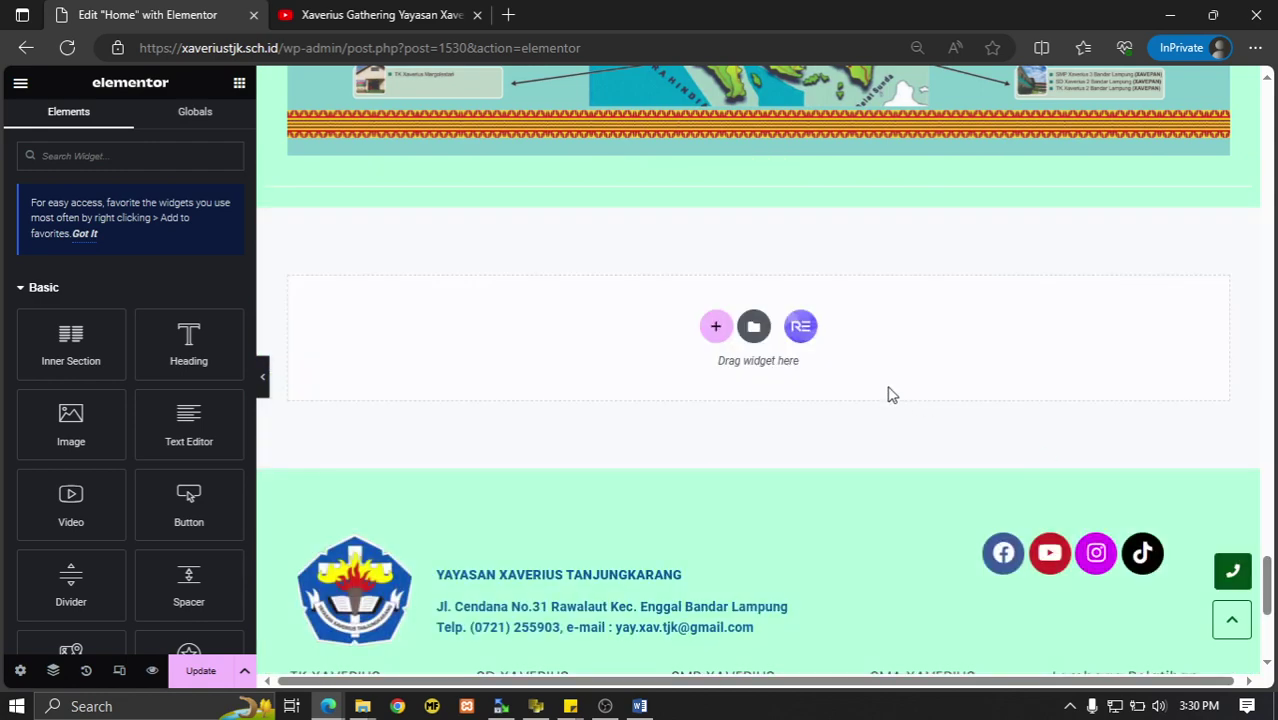
{"action": "scroll", "coordinate": [890, 391], "scroll_direction": "up", "scroll_amount": 4}
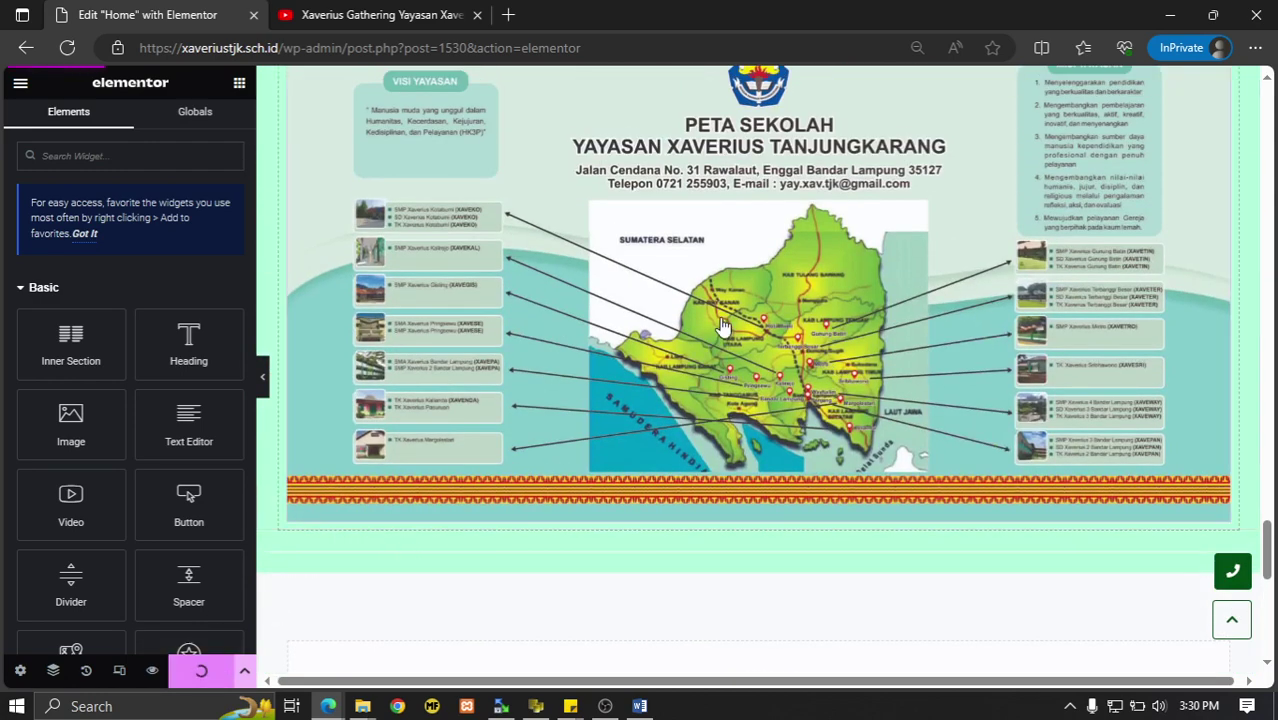
Examine the query settings of the Pastoral Sekolah and Informasi & Berita Terbaru post grids.
{"action": "scroll", "coordinate": [722, 327], "scroll_direction": "up", "scroll_amount": 10}
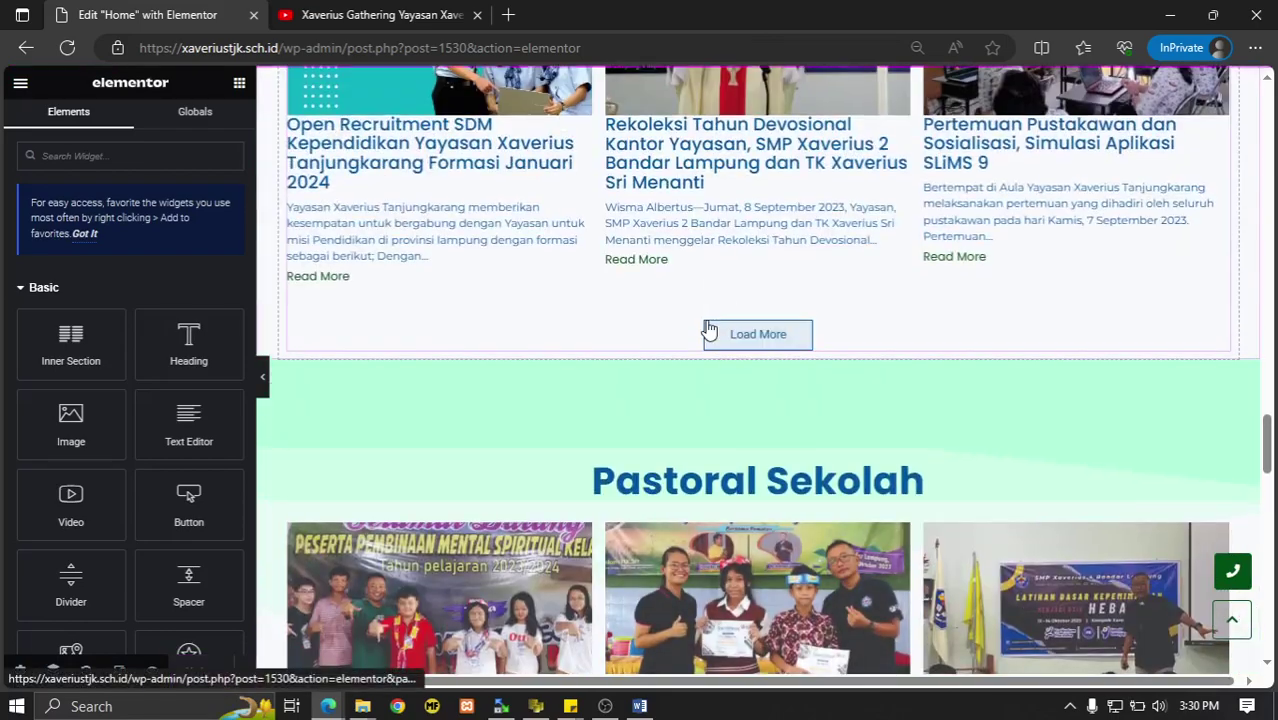
{"action": "scroll", "coordinate": [763, 344], "scroll_direction": "up", "scroll_amount": 7}
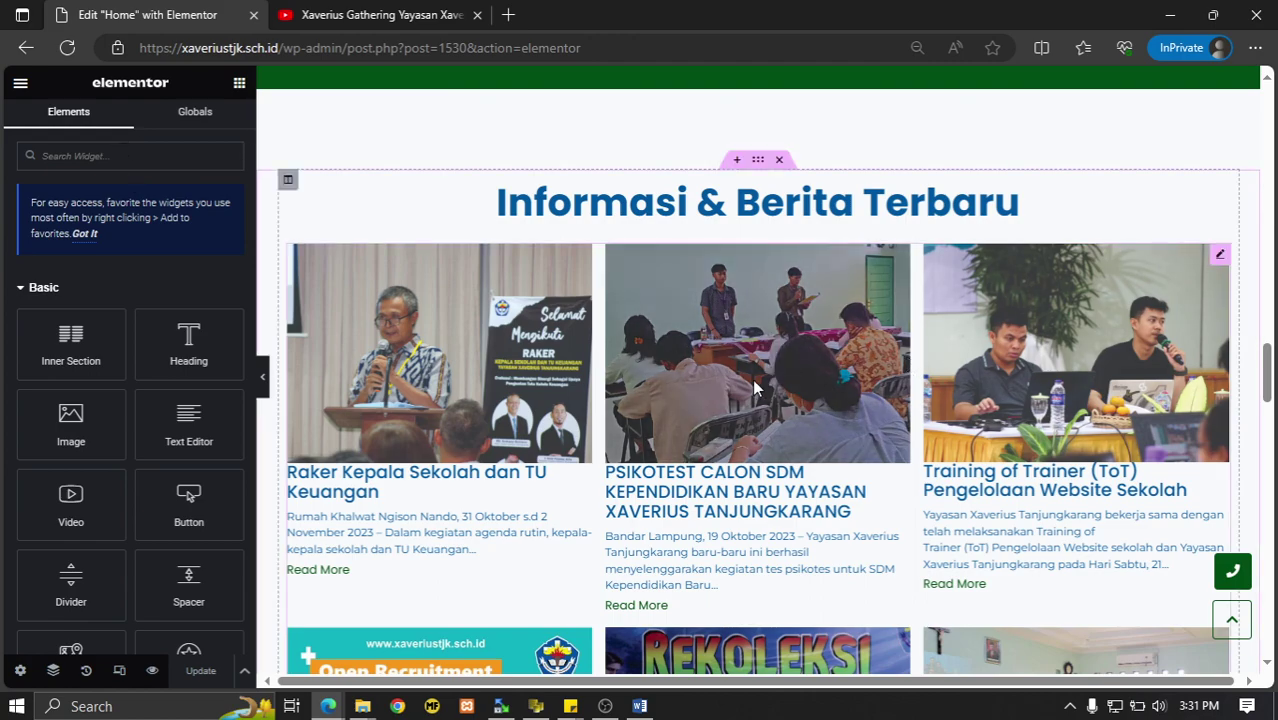
{"action": "scroll", "coordinate": [755, 388], "scroll_direction": "down", "scroll_amount": 7}
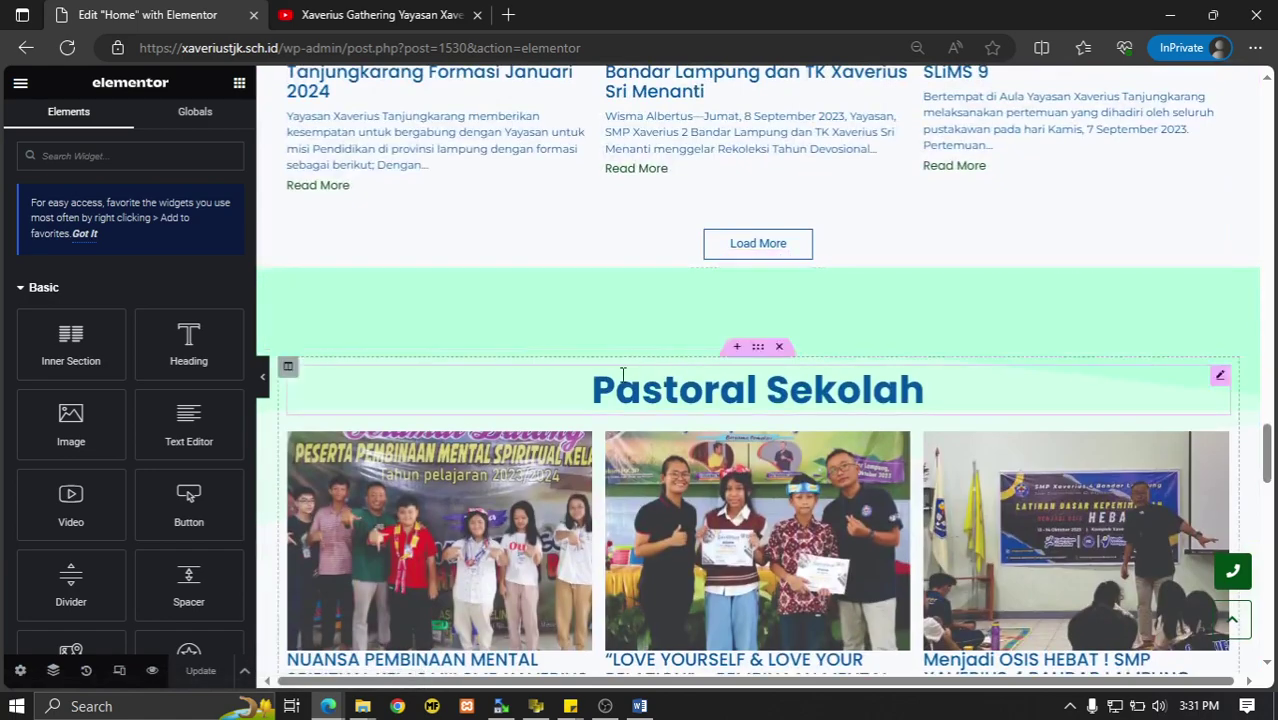
{"action": "scroll", "coordinate": [622, 375], "scroll_direction": "down", "scroll_amount": 3}
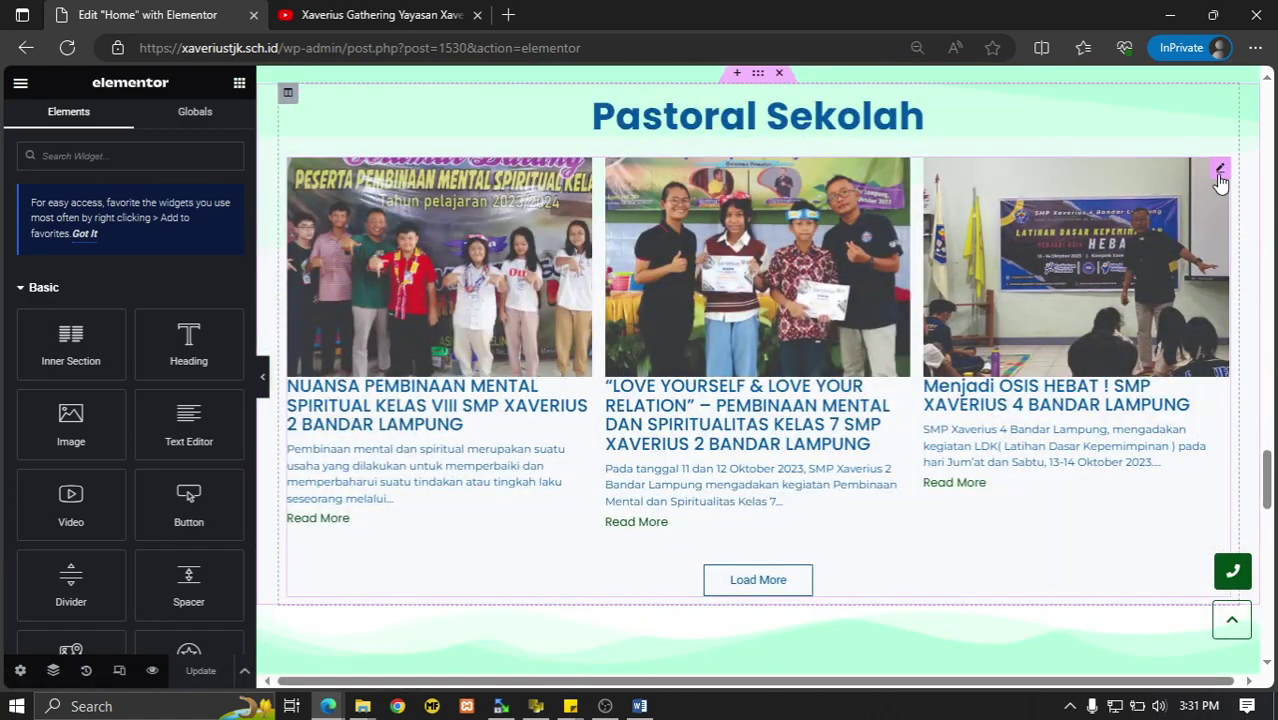
{"action": "left_click", "coordinate": [1219, 171]}
{"action": "scroll", "coordinate": [746, 260], "scroll_direction": "up", "scroll_amount": 6}
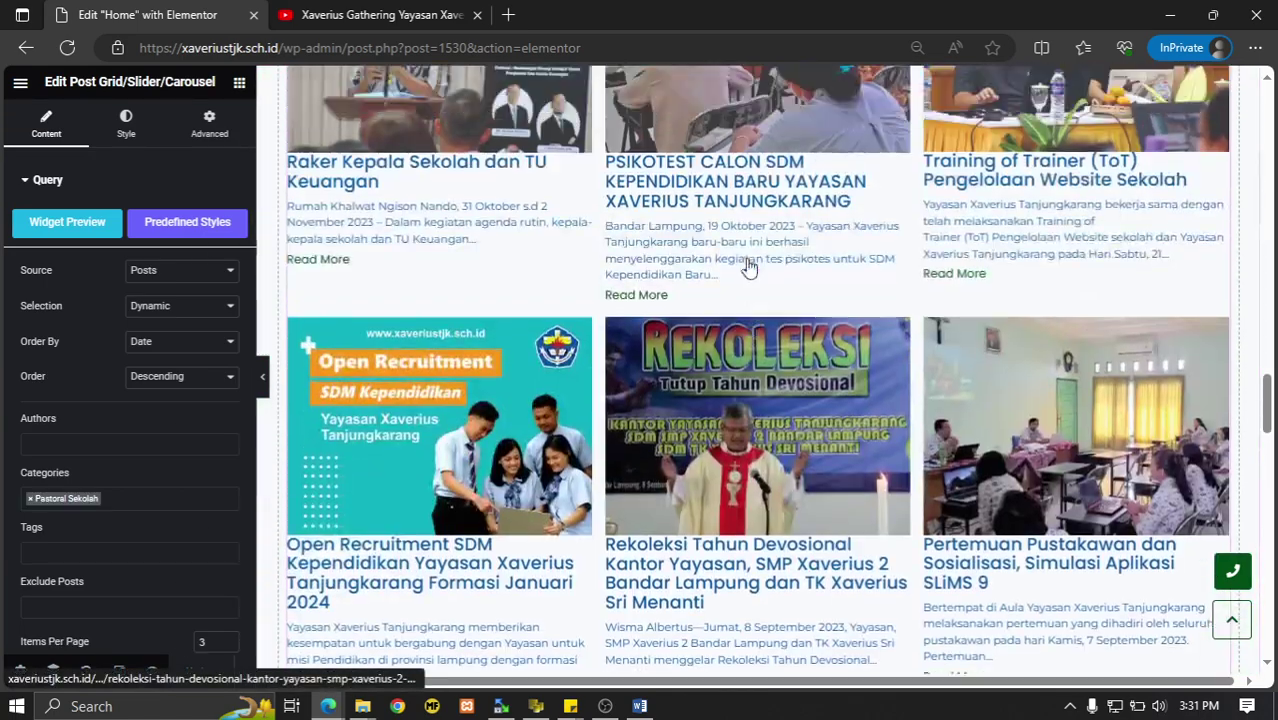
{"action": "scroll", "coordinate": [750, 266], "scroll_direction": "up", "scroll_amount": 3}
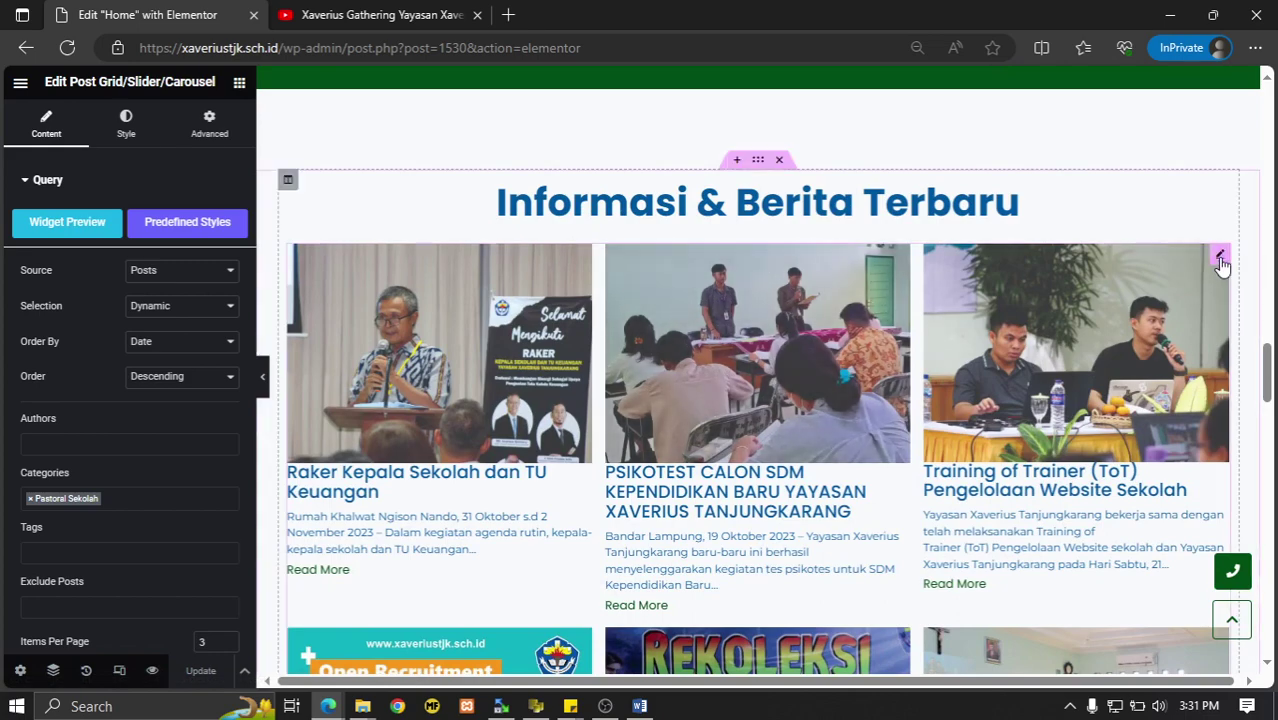
Open the Agenda Yayasan timeline widget for editing and collapse its General settings.
{"action": "scroll", "coordinate": [515, 373], "scroll_direction": "up", "scroll_amount": 11}
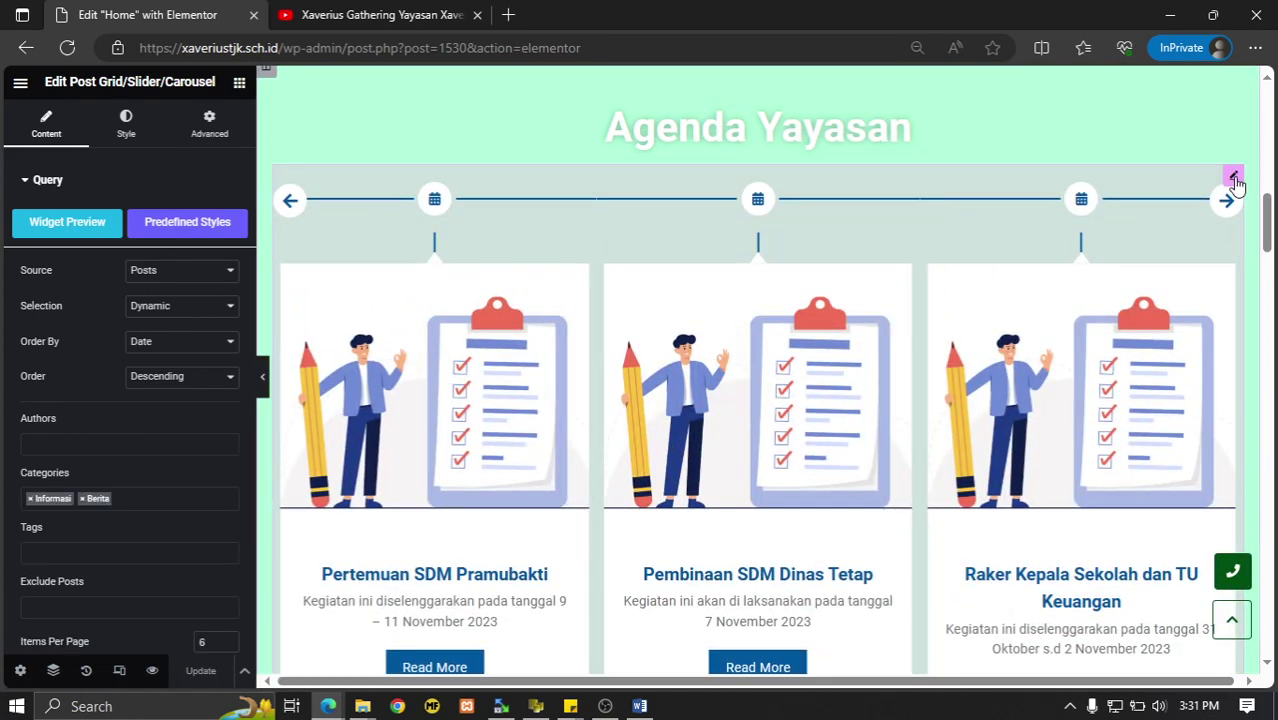
{"action": "left_click", "coordinate": [1232, 176]}
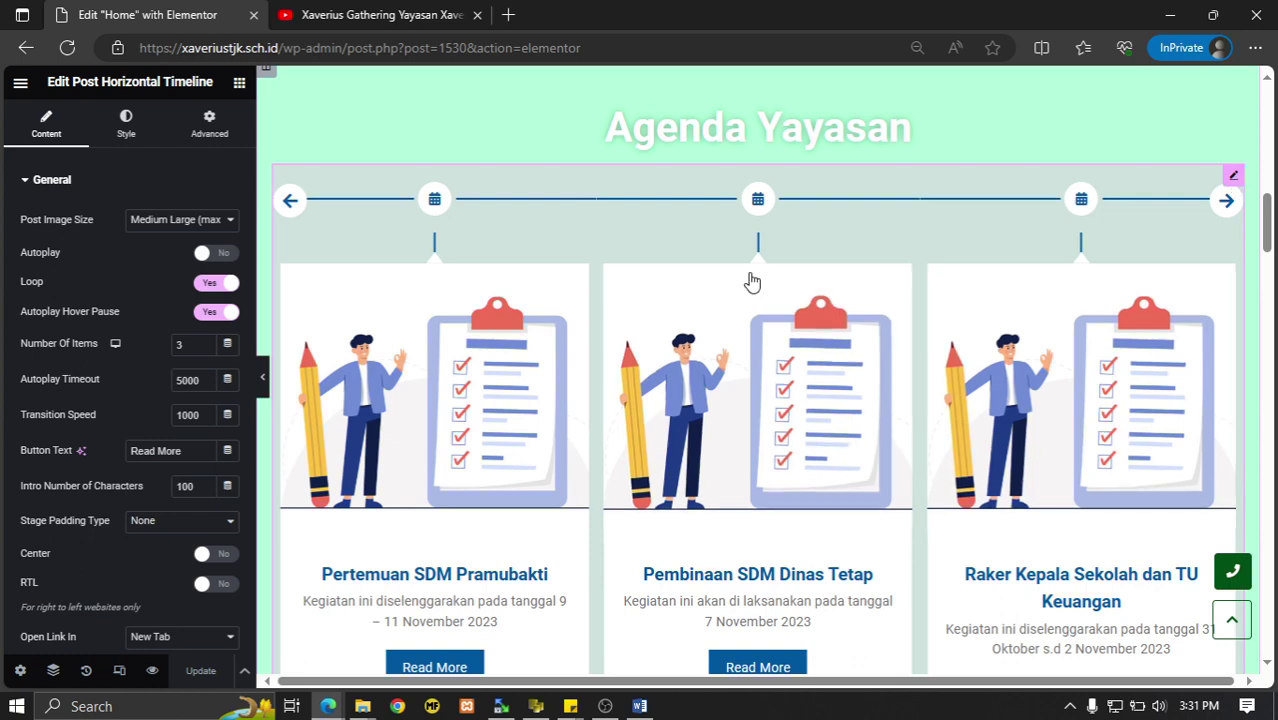
{"action": "left_click", "coordinate": [24, 182]}
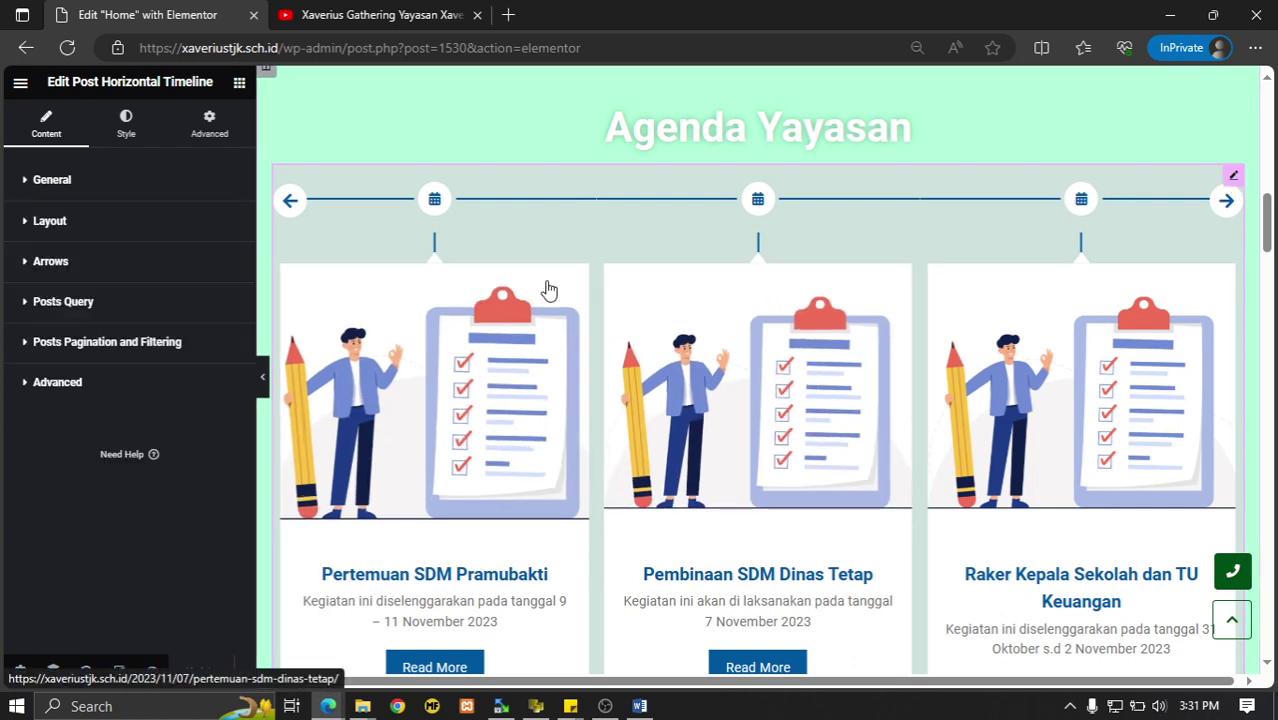
Review the Agenda Yayasan timeline cards and compare them with the Informasi & Berita Terbaru posts.
{"action": "scroll", "coordinate": [573, 288], "scroll_direction": "down", "scroll_amount": 2}
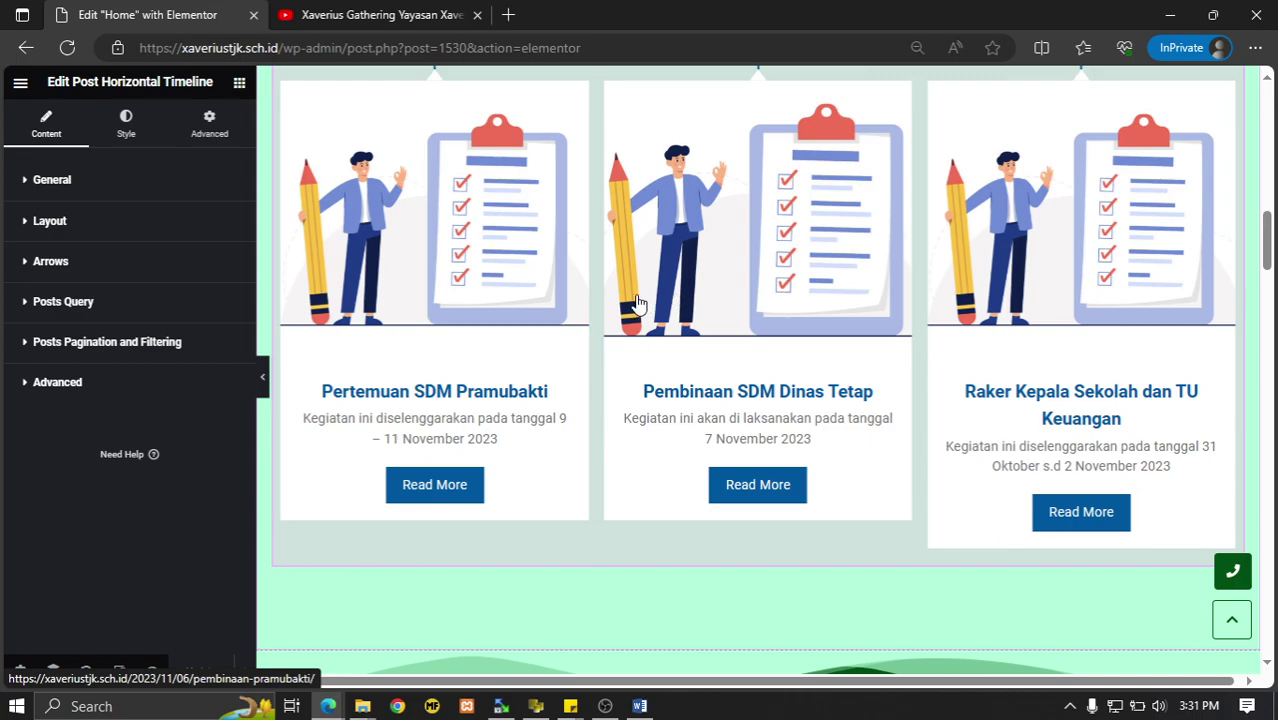
{"action": "scroll", "coordinate": [668, 300], "scroll_direction": "up", "scroll_amount": 1}
{"action": "scroll", "coordinate": [655, 295], "scroll_direction": "down", "scroll_amount": 5}
{"action": "scroll", "coordinate": [655, 295], "scroll_direction": "down", "scroll_amount": 8}
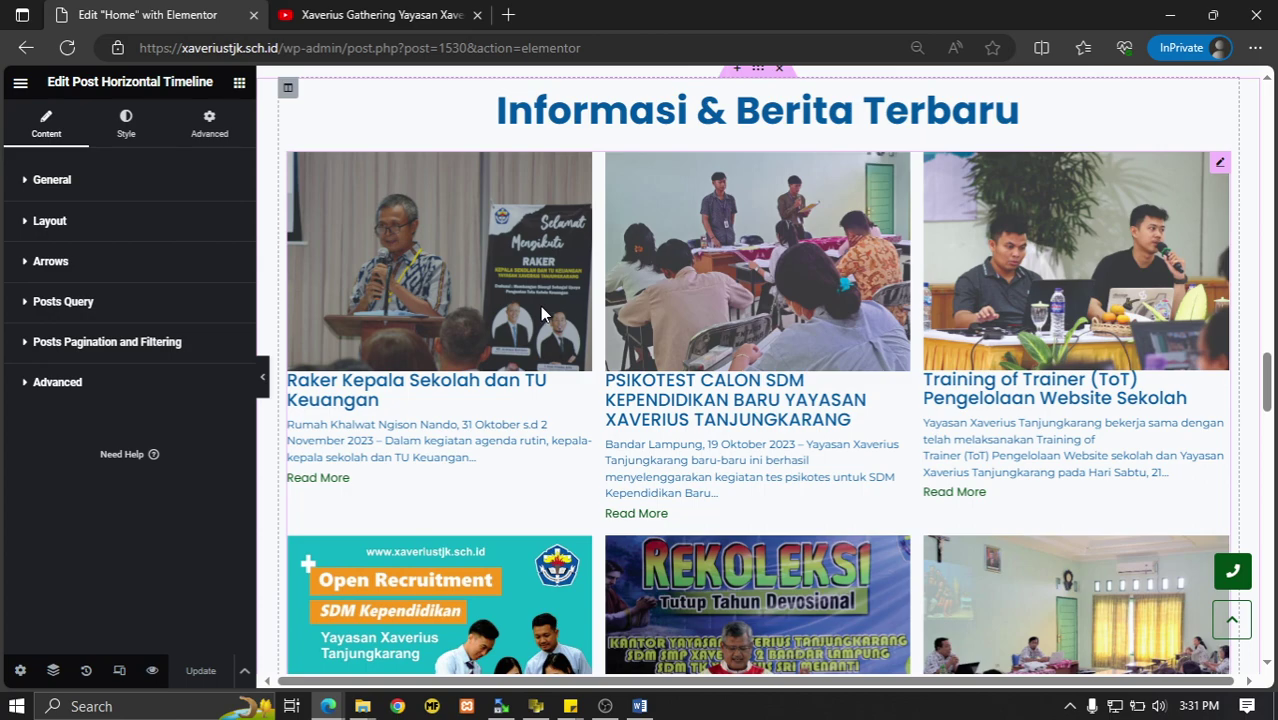
{"action": "scroll", "coordinate": [540, 313], "scroll_direction": "up", "scroll_amount": 15}
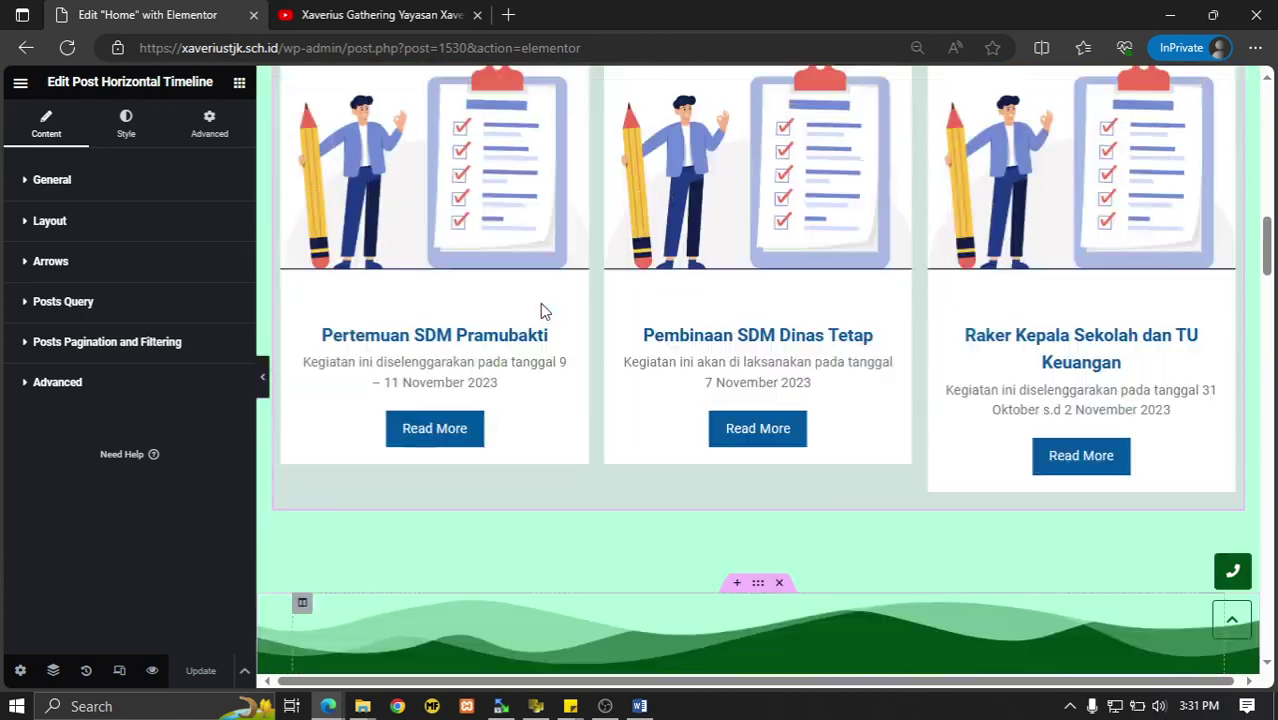
{"action": "scroll", "coordinate": [430, 428], "scroll_direction": "down", "scroll_amount": 1}
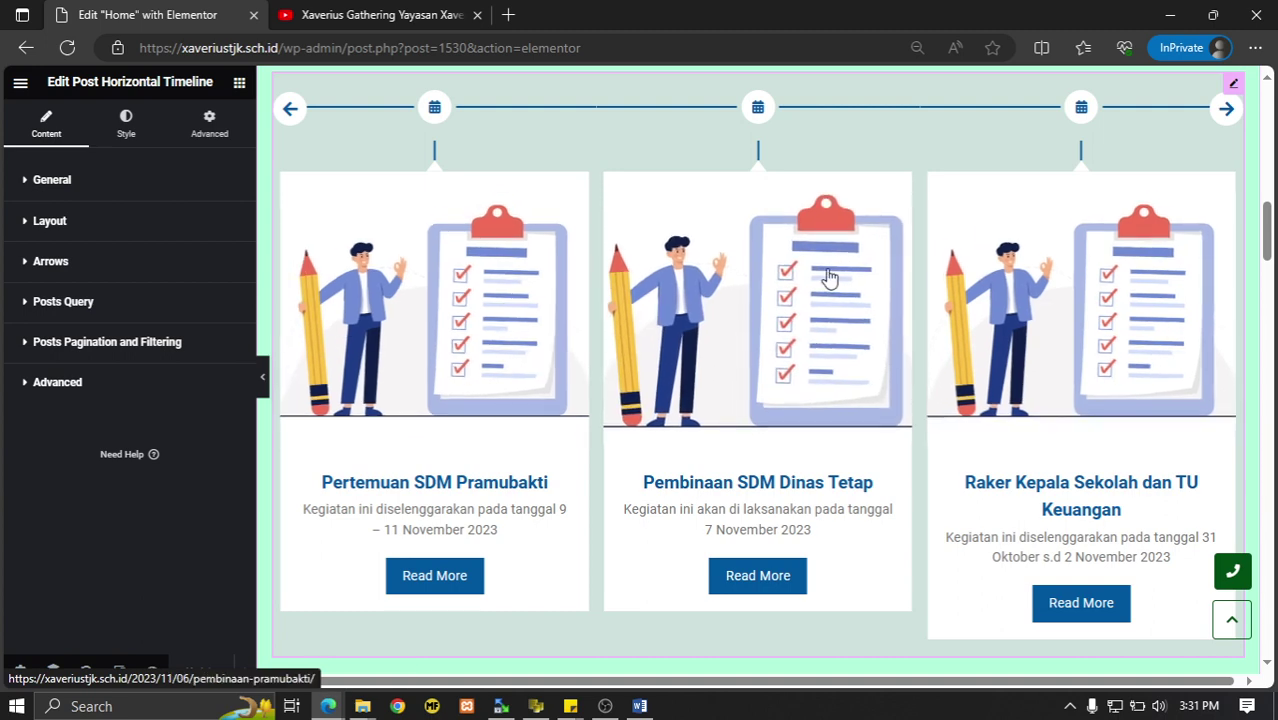
{"action": "scroll", "coordinate": [836, 250], "scroll_direction": "up", "scroll_amount": 2}
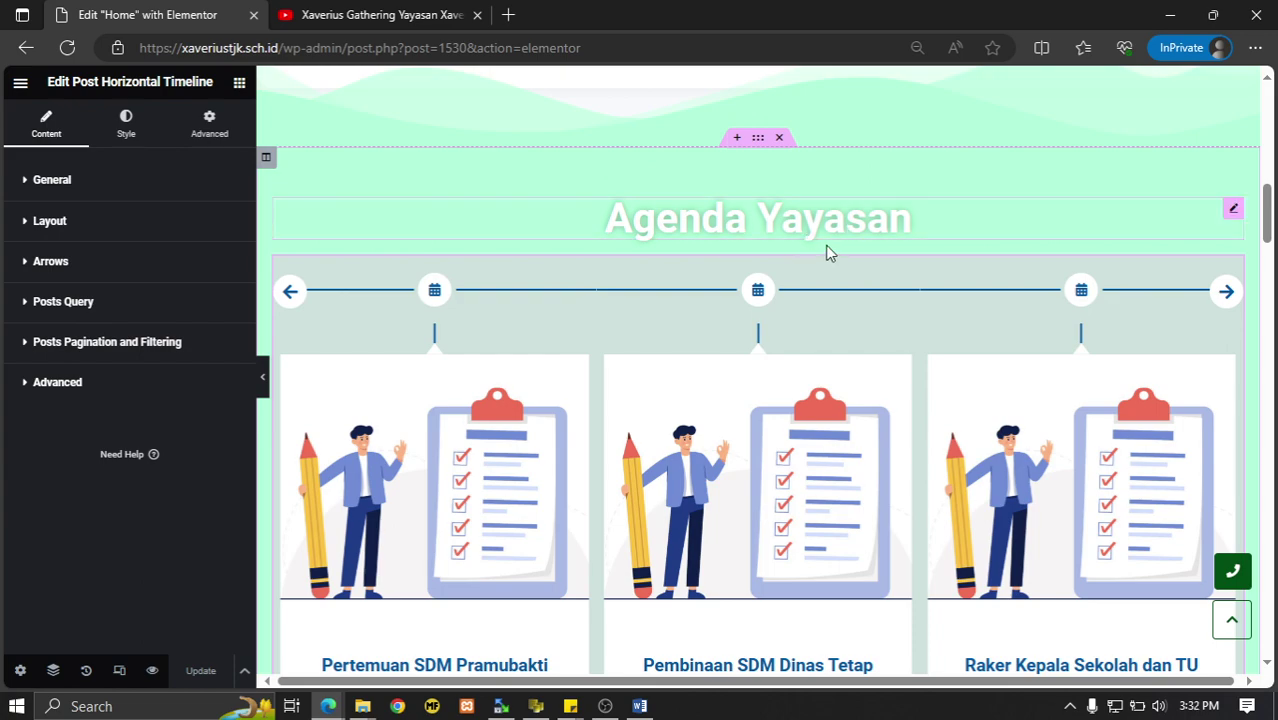
{"action": "scroll", "coordinate": [805, 330], "scroll_direction": "down", "scroll_amount": 10}
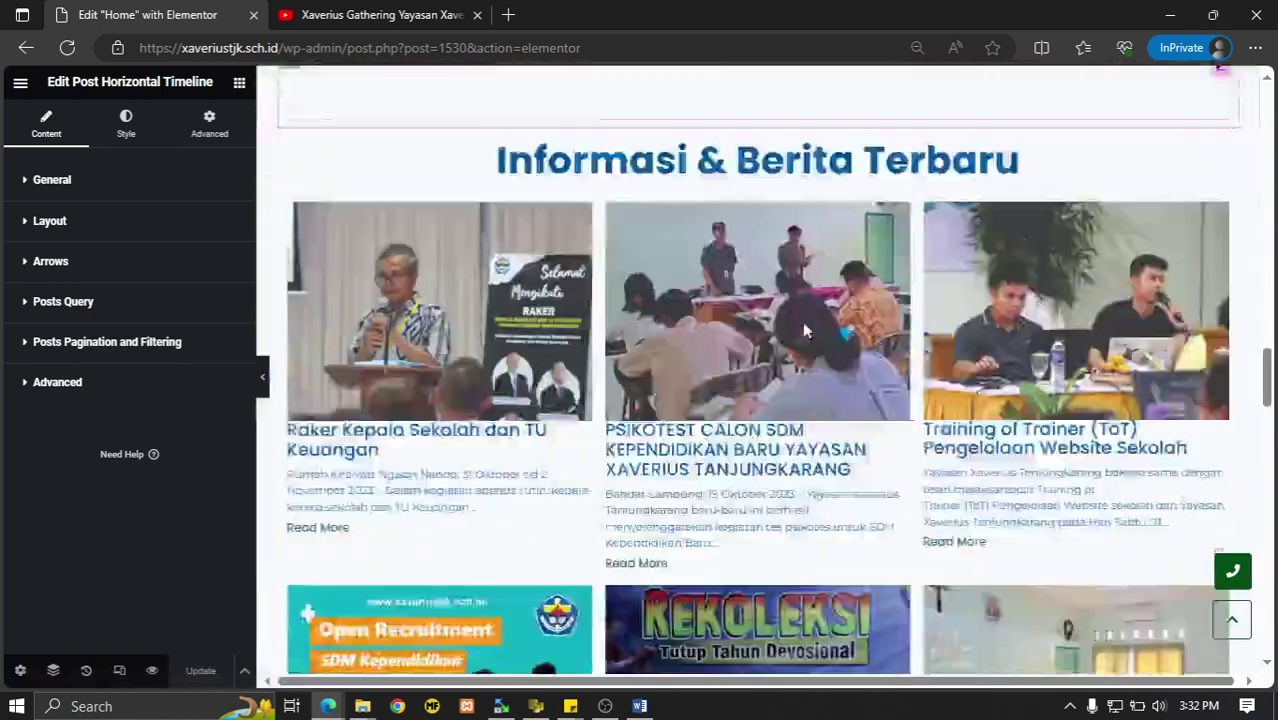
{"action": "scroll", "coordinate": [802, 321], "scroll_direction": "up", "scroll_amount": 1}
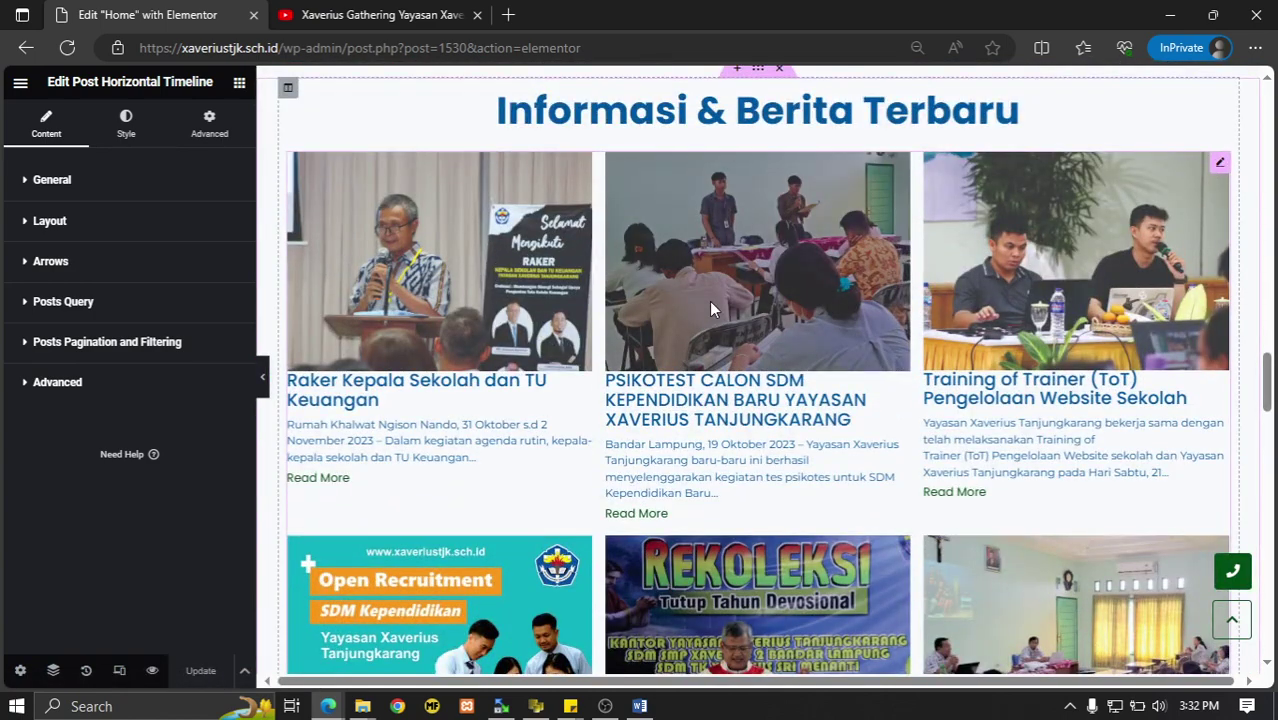
Open the query settings of the Pastoral Sekolah post grid.
{"action": "scroll", "coordinate": [709, 301], "scroll_direction": "down", "scroll_amount": 10}
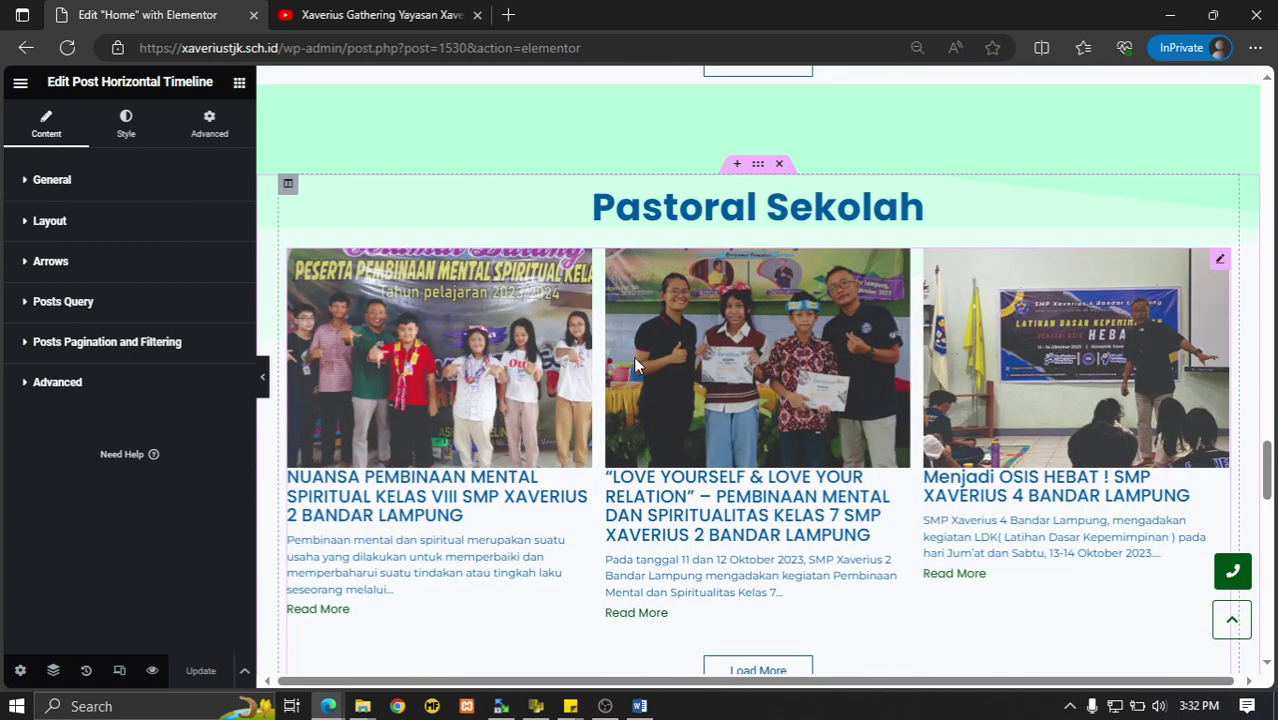
{"action": "scroll", "coordinate": [1219, 193], "scroll_direction": "down", "scroll_amount": 1}
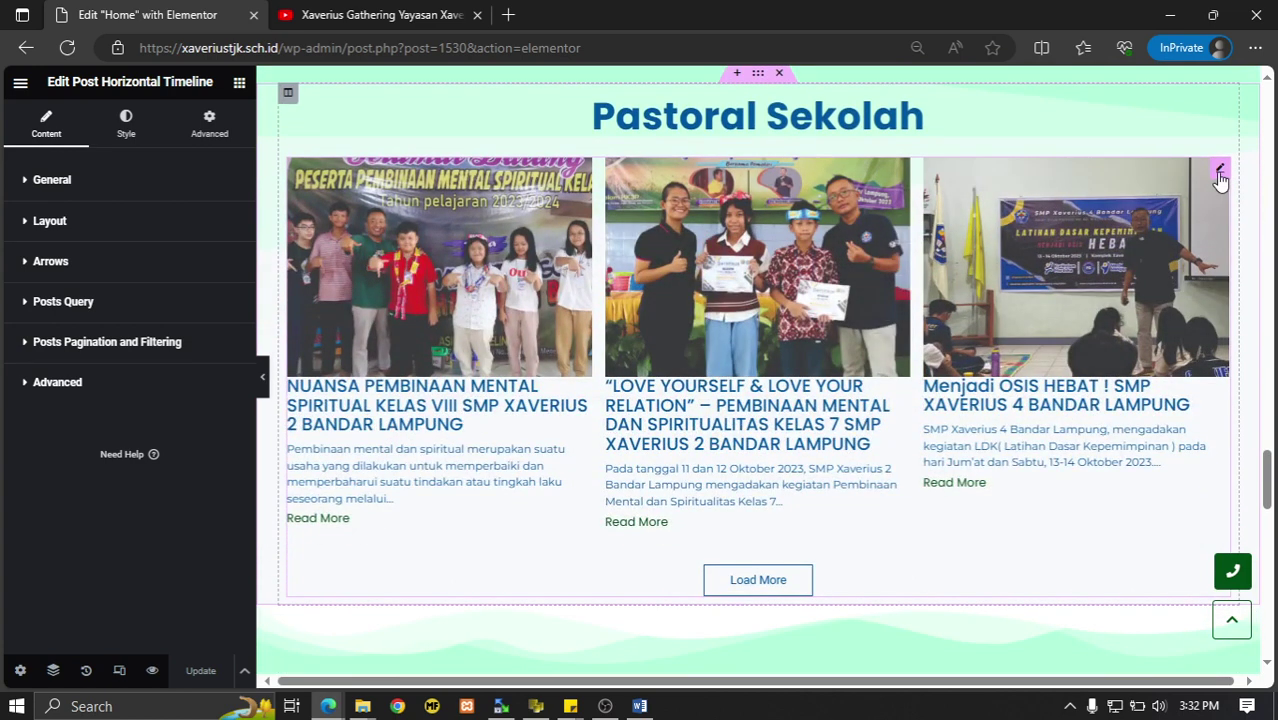
{"action": "left_click", "coordinate": [1219, 172]}
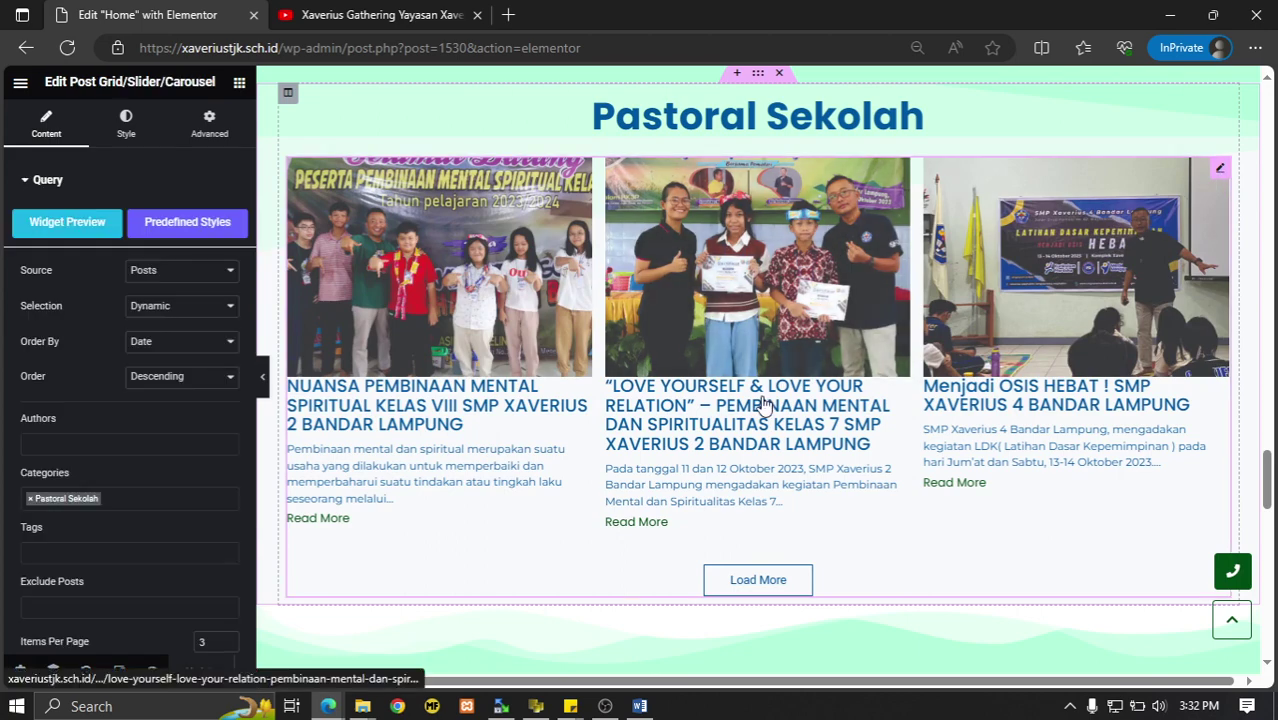
Search the widgets for "post" and add a Loop Carousel to the empty section below the Peta Sekolah map.
{"action": "scroll", "coordinate": [900, 420], "scroll_direction": "down", "scroll_amount": 7}
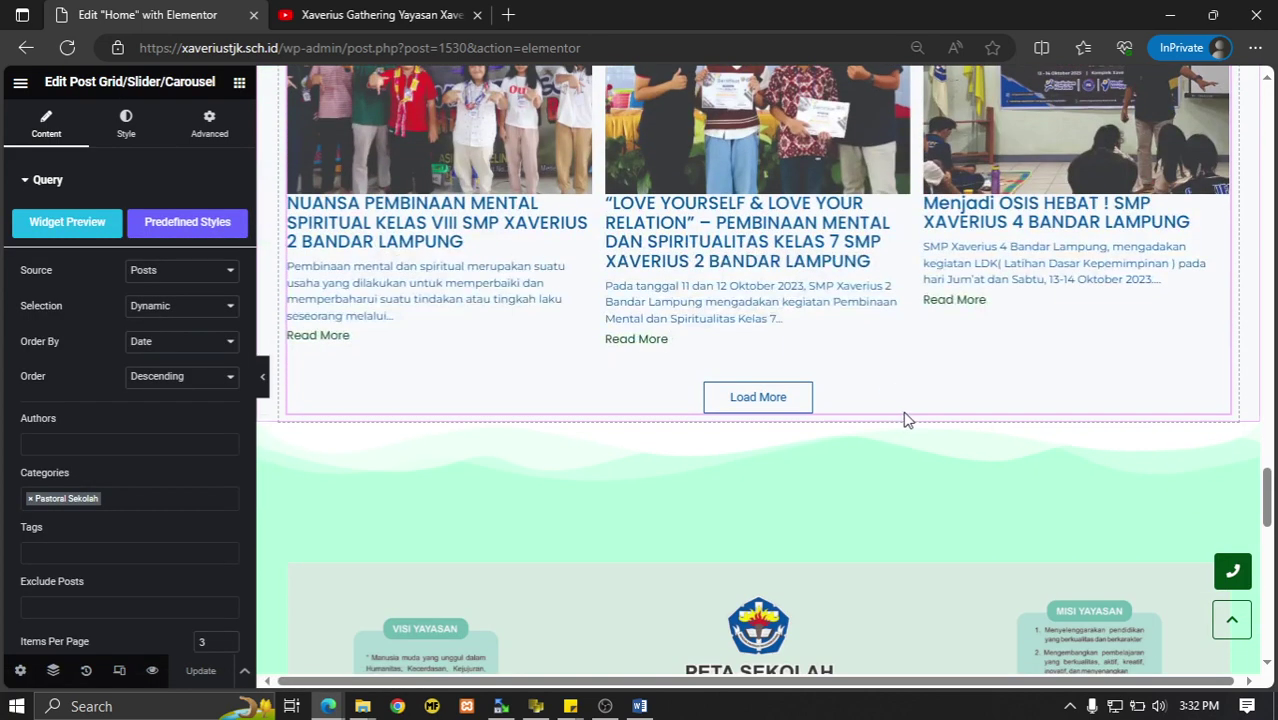
{"action": "scroll", "coordinate": [910, 420], "scroll_direction": "down", "scroll_amount": 2}
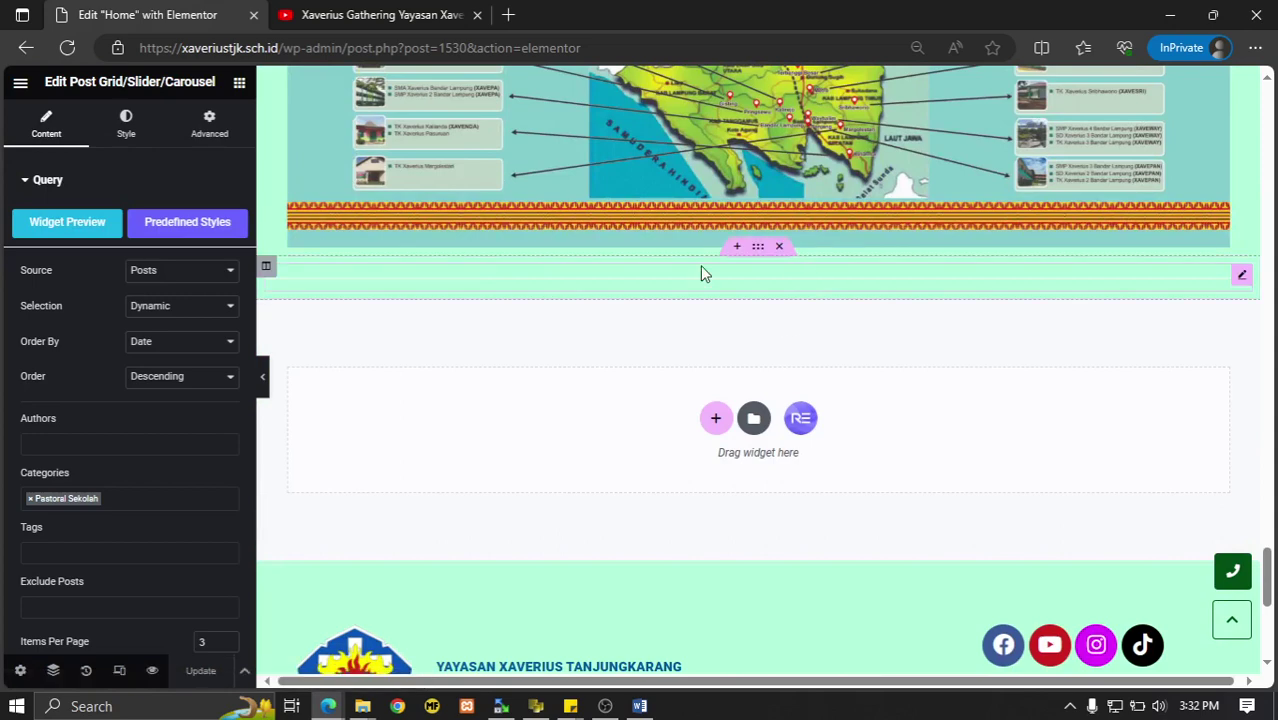
{"action": "left_click", "coordinate": [239, 84]}
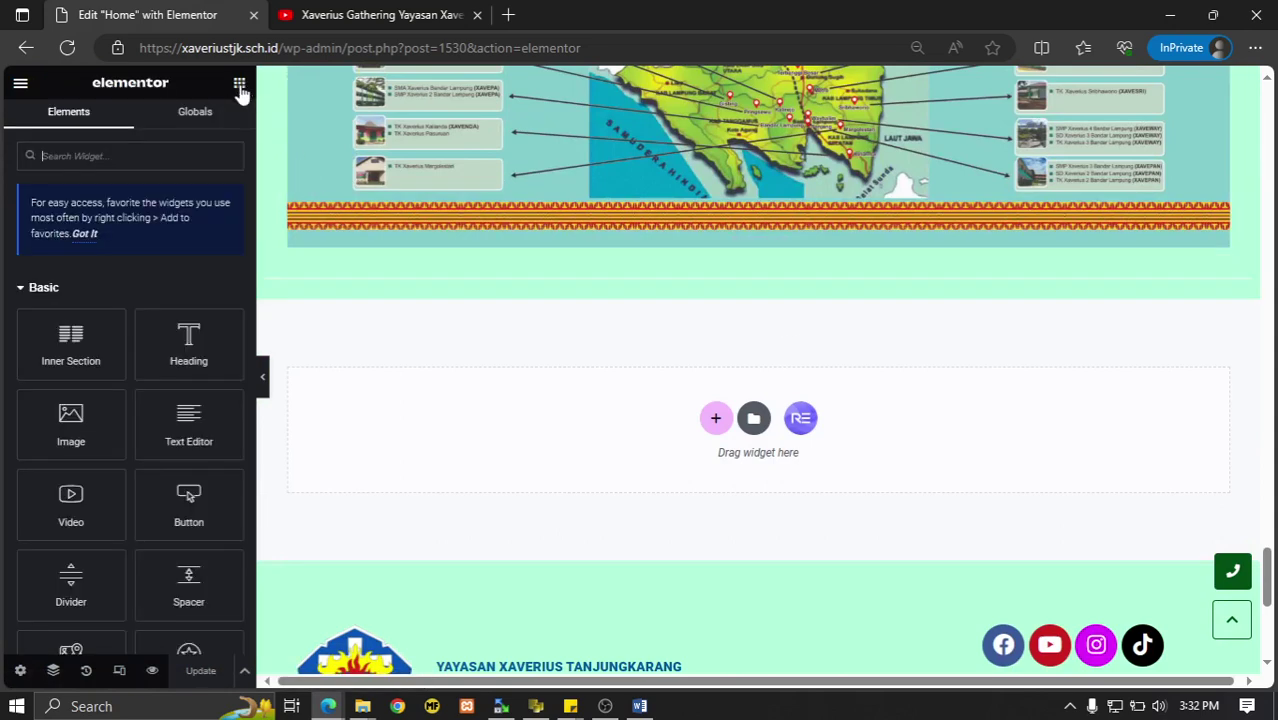
{"action": "type", "text": "post"}
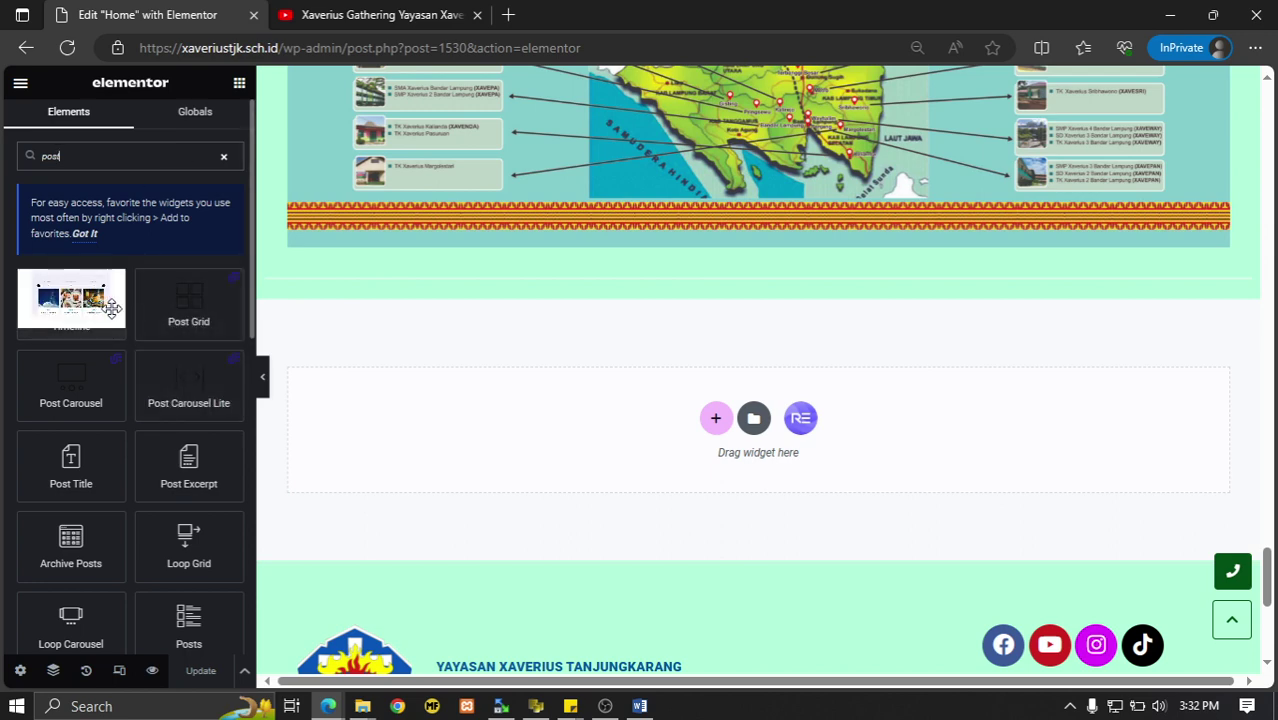
{"action": "scroll", "coordinate": [148, 357], "scroll_direction": "down", "scroll_amount": 5}
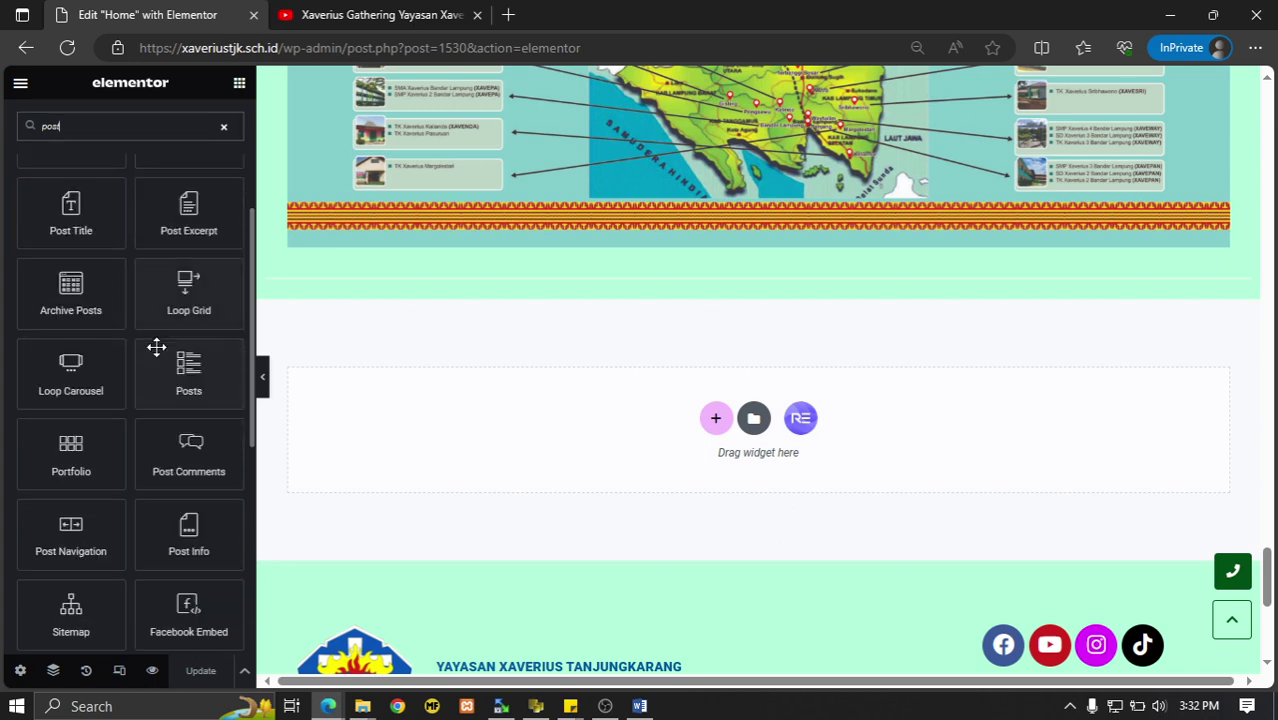
{"action": "scroll", "coordinate": [178, 346], "scroll_direction": "down", "scroll_amount": 1}
{"action": "scroll", "coordinate": [184, 344], "scroll_direction": "down", "scroll_amount": 1}
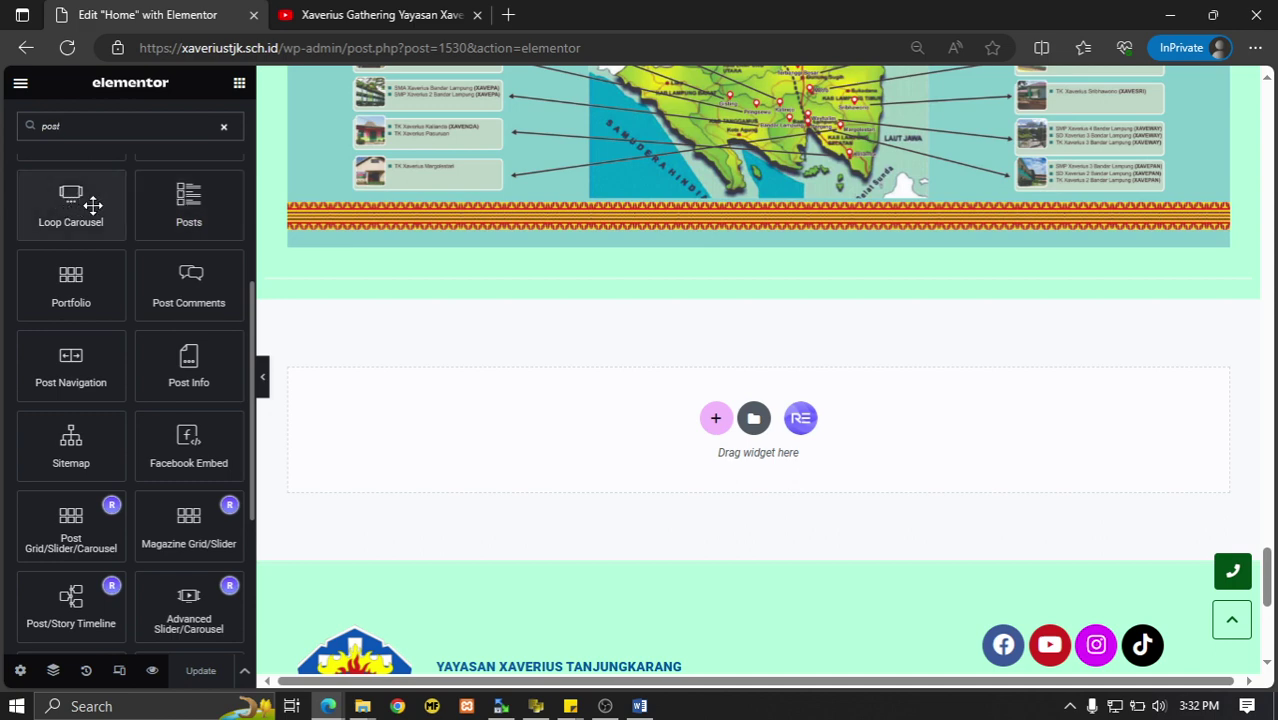
{"action": "left_click_drag", "start_coordinate": [92, 204], "coordinate": [772, 298]}
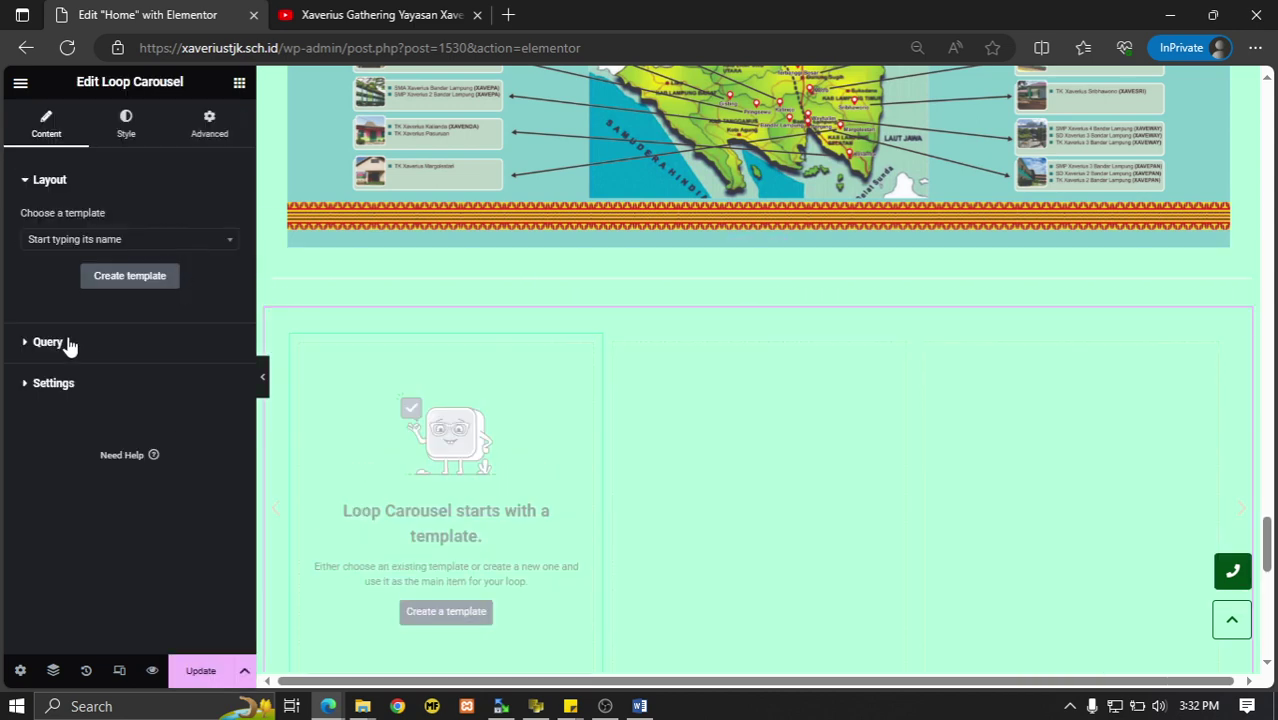
Examine the Loop Carousel's query settings and its Include By options.
{"action": "left_click", "coordinate": [48, 346]}
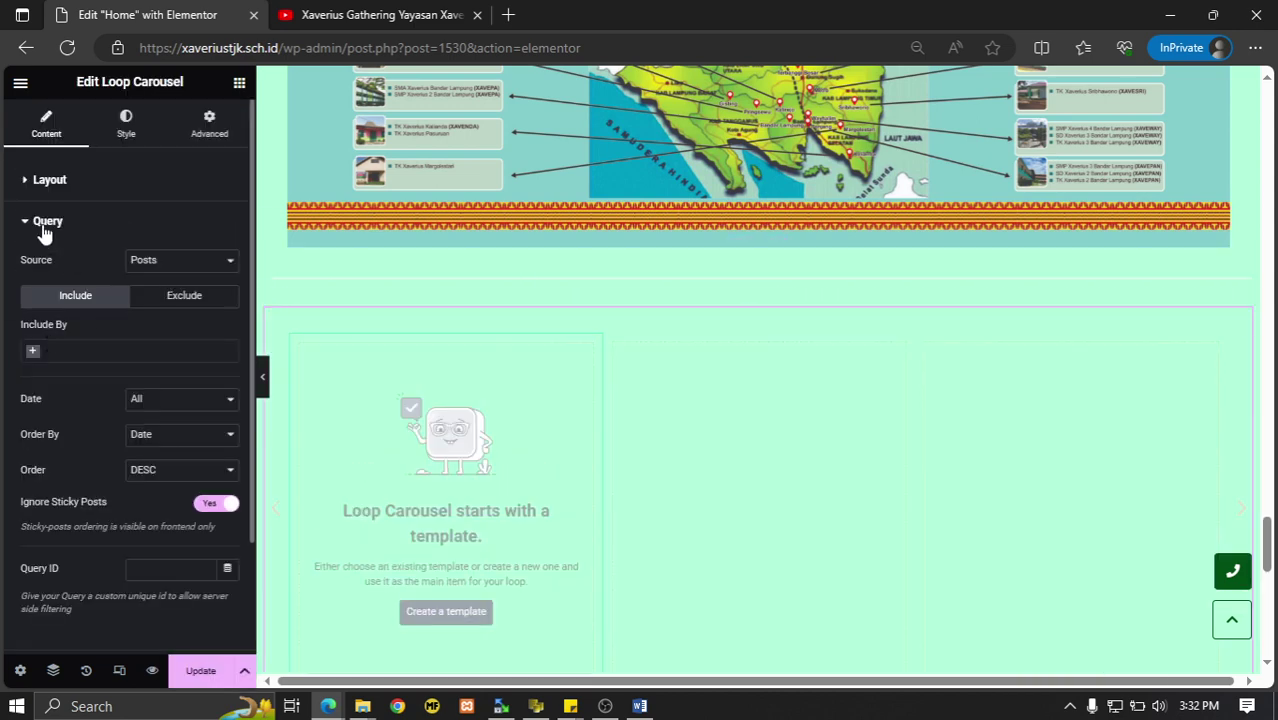
{"action": "left_click", "coordinate": [44, 226]}
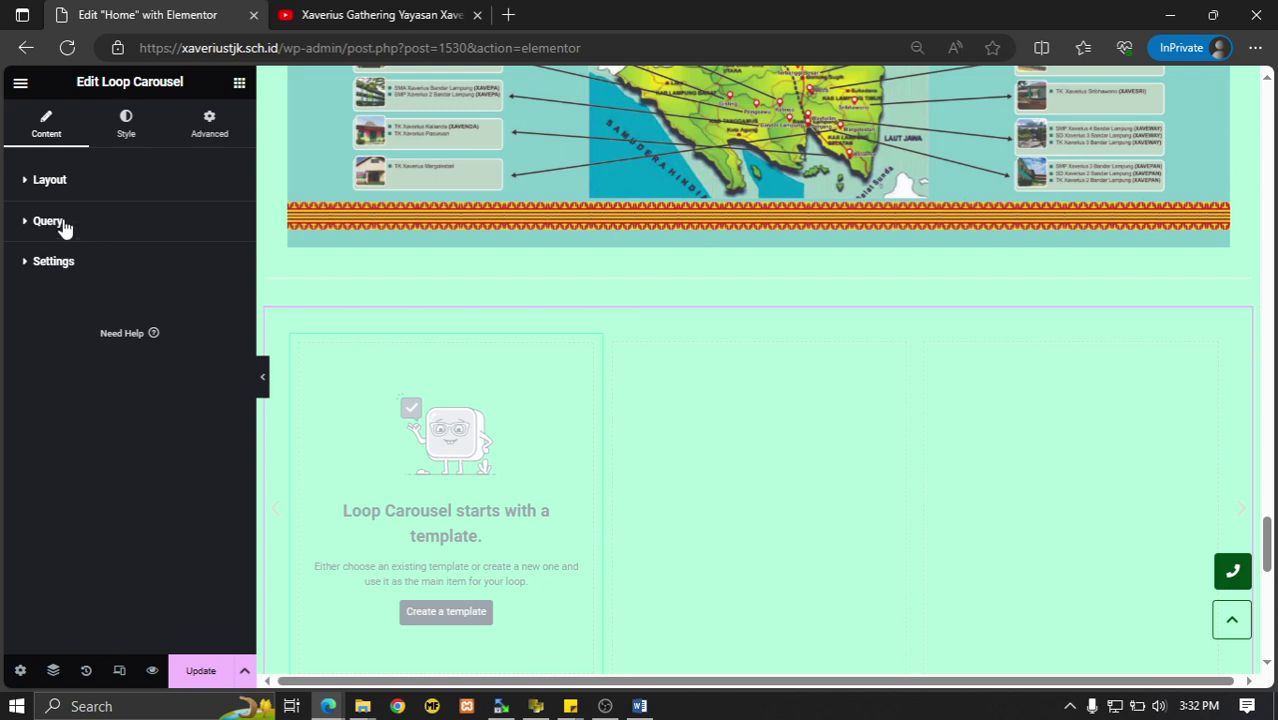
{"action": "left_click", "coordinate": [63, 226]}
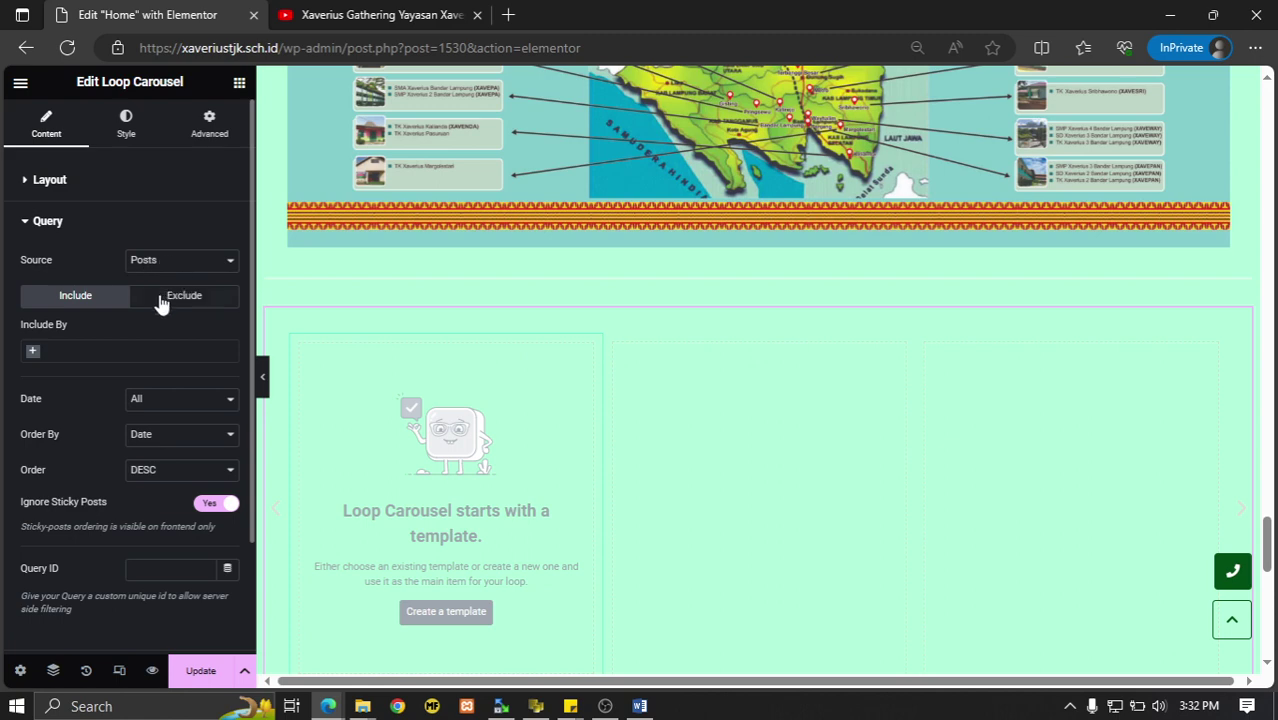
{"action": "left_click", "coordinate": [33, 351]}
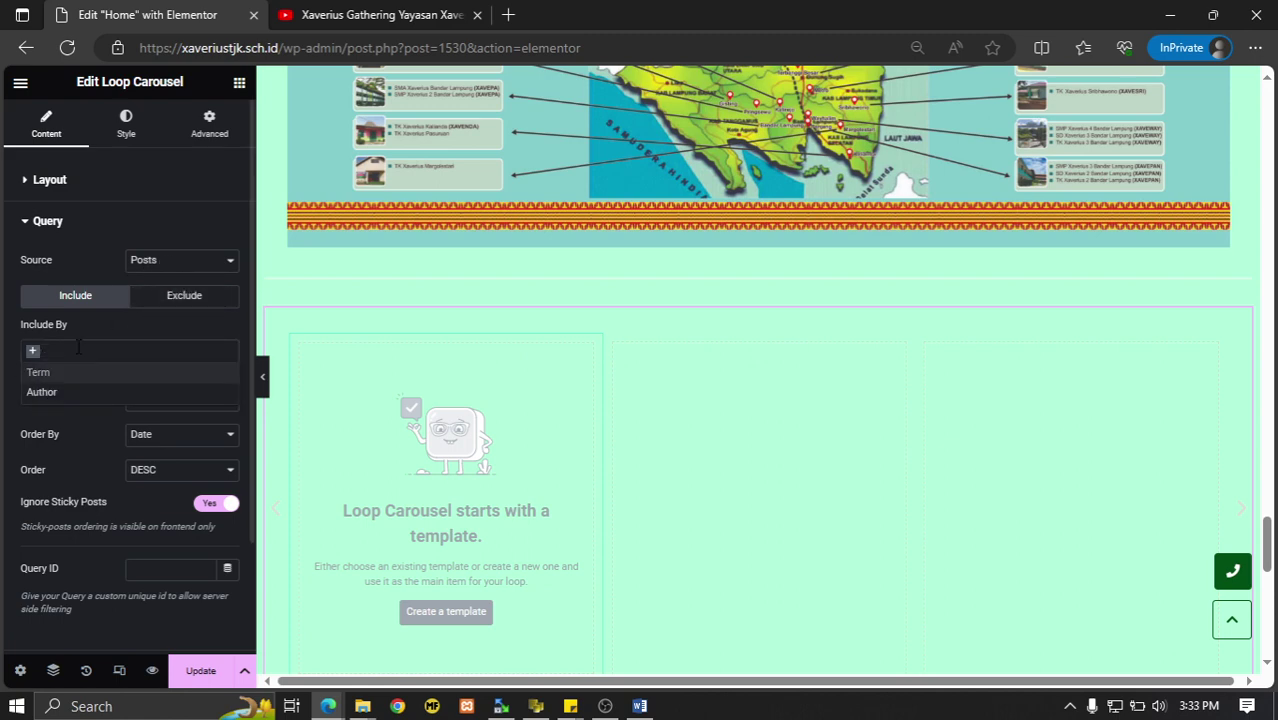
{"action": "left_click", "coordinate": [103, 325]}
Exclude the post "Pertemuan SDM Pramubakti" from the Loop Carousel's query by Manual Selection.
{"action": "left_click", "coordinate": [216, 299]}
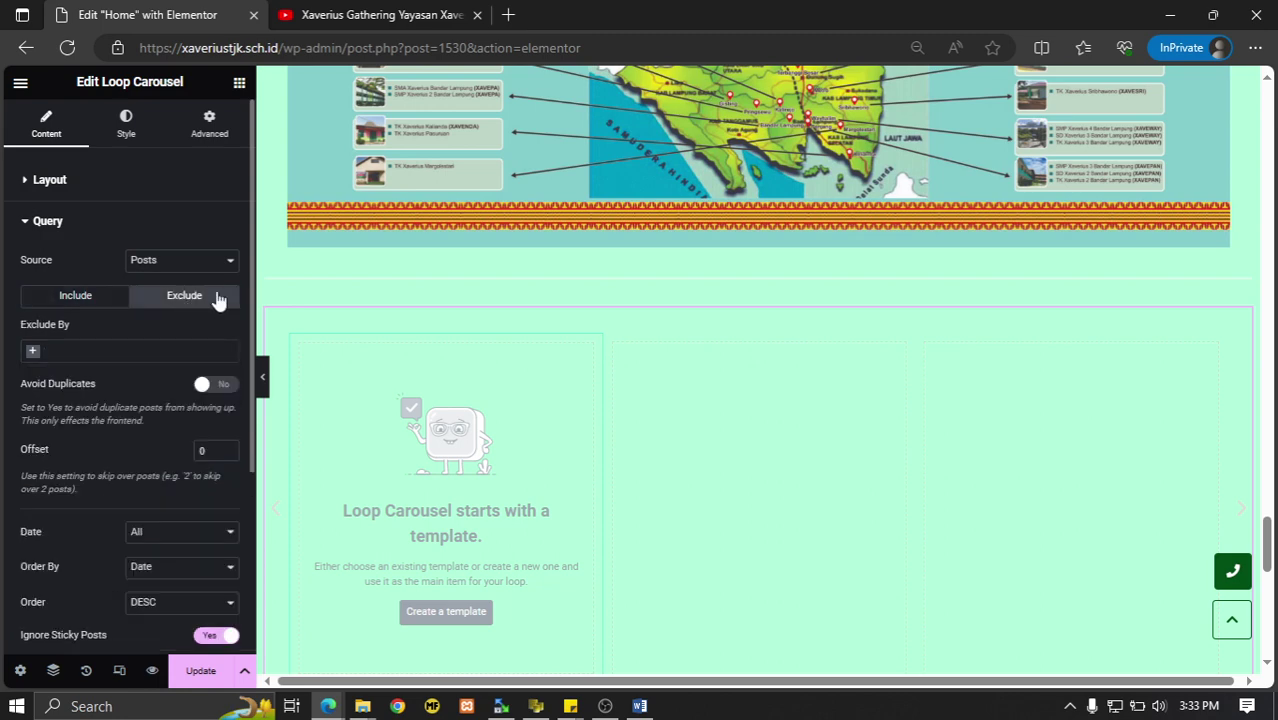
{"action": "left_click", "coordinate": [35, 355]}
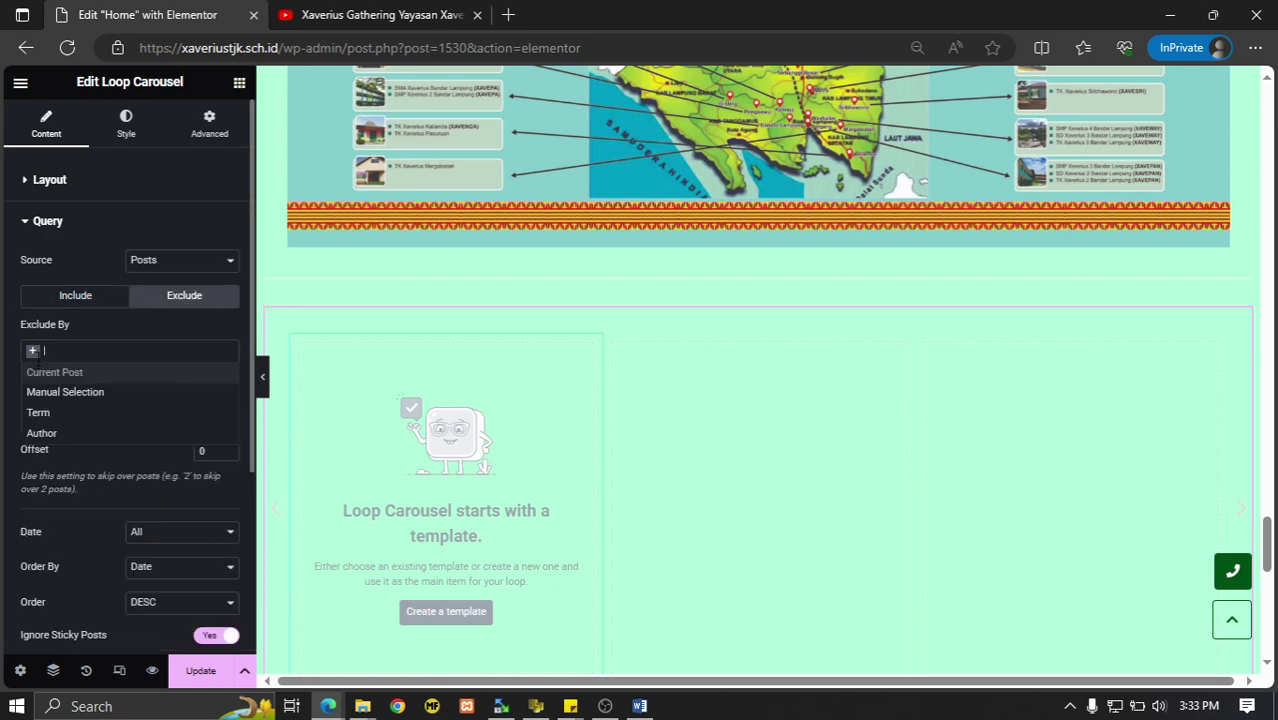
{"action": "left_click", "coordinate": [82, 393]}
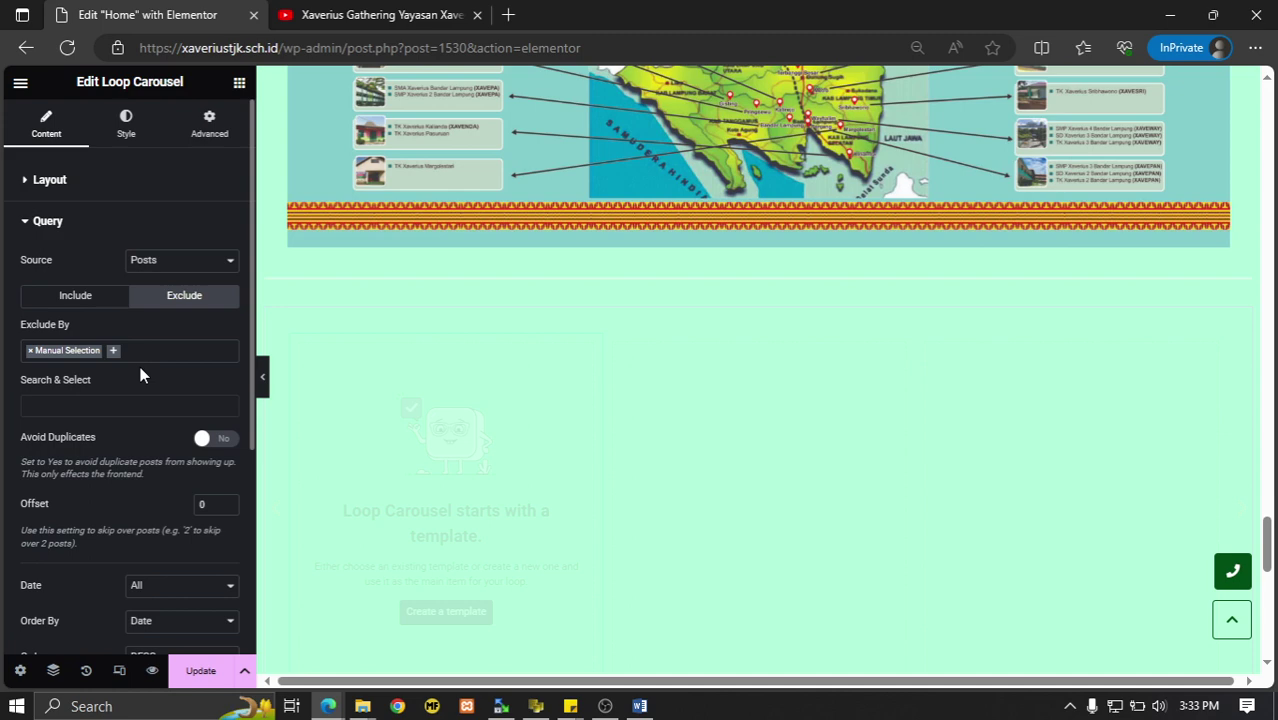
{"action": "left_click", "coordinate": [87, 404]}
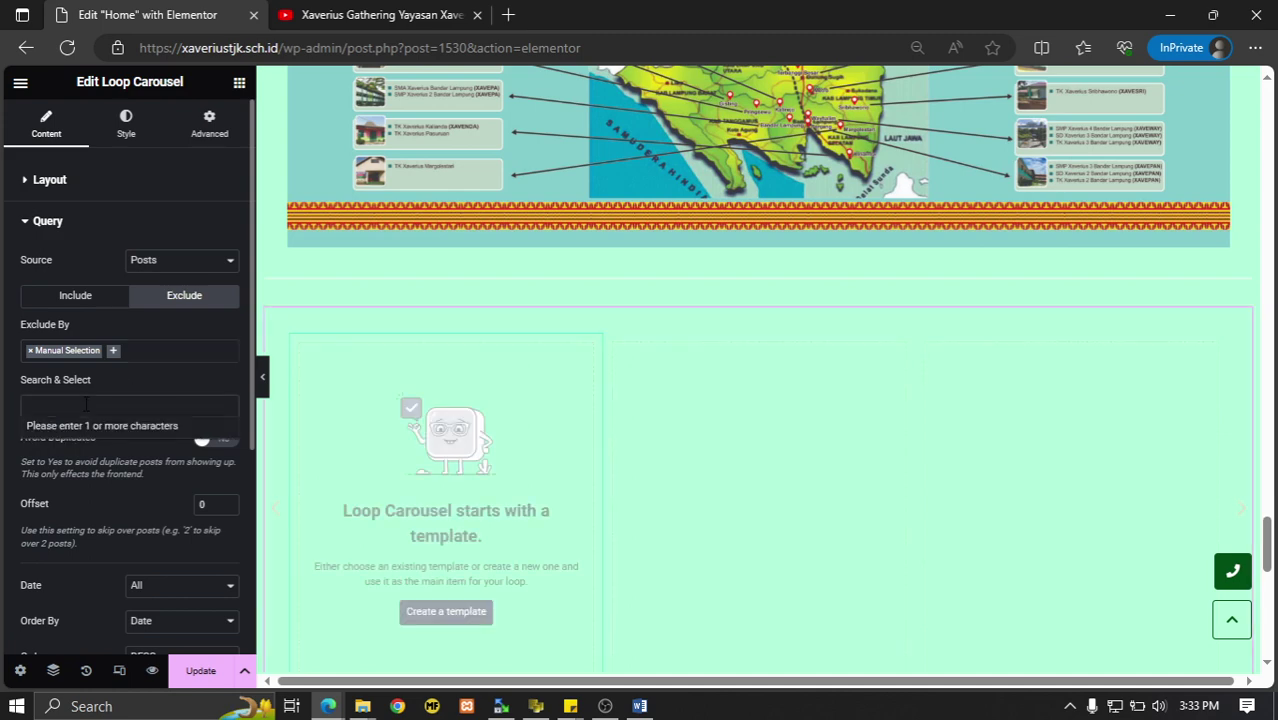
{"action": "type", "text": "n"}
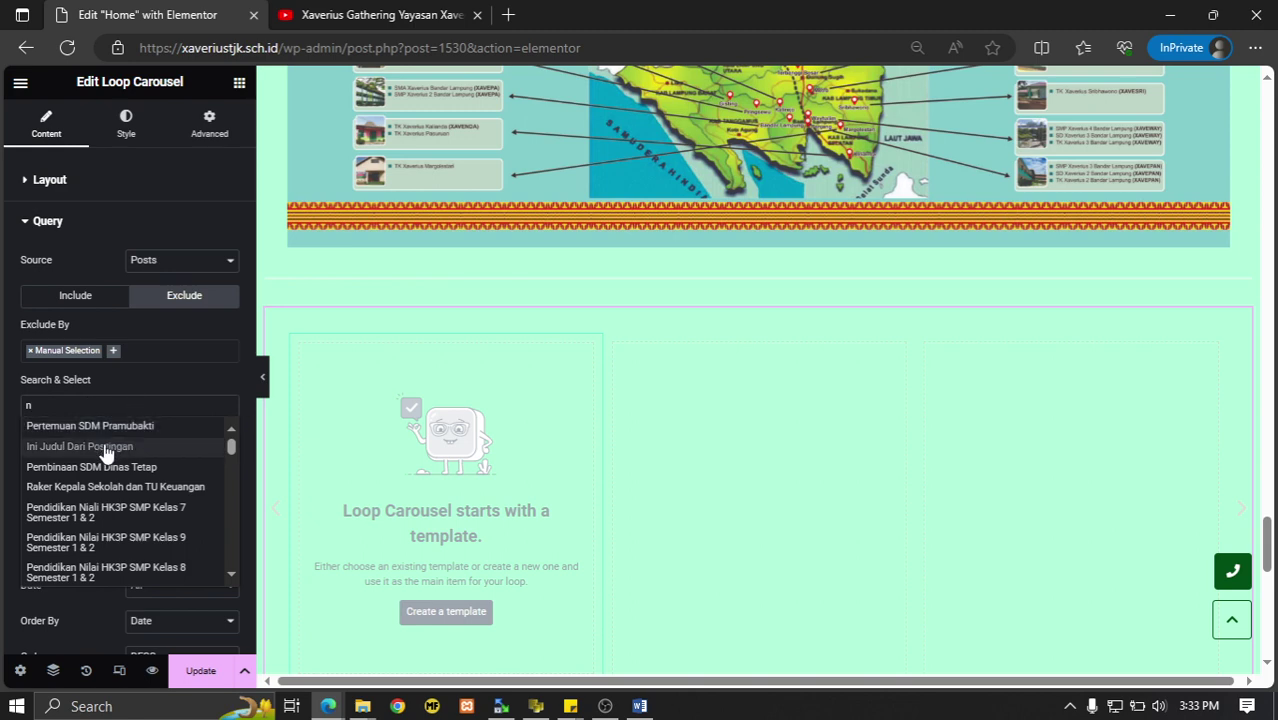
{"action": "left_click", "coordinate": [113, 428]}
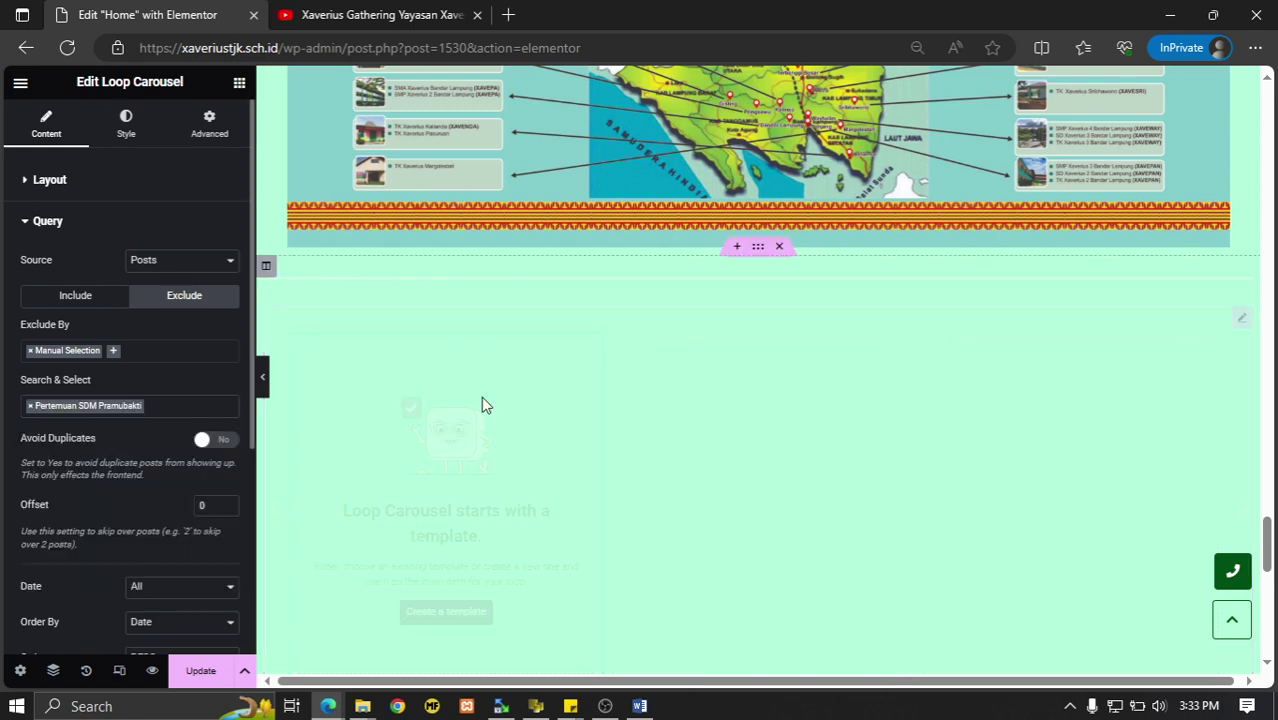
Delete the Loop Carousel widget from the section below the Peta Sekolah map.
{"action": "scroll", "coordinate": [467, 490], "scroll_direction": "down", "scroll_amount": 2}
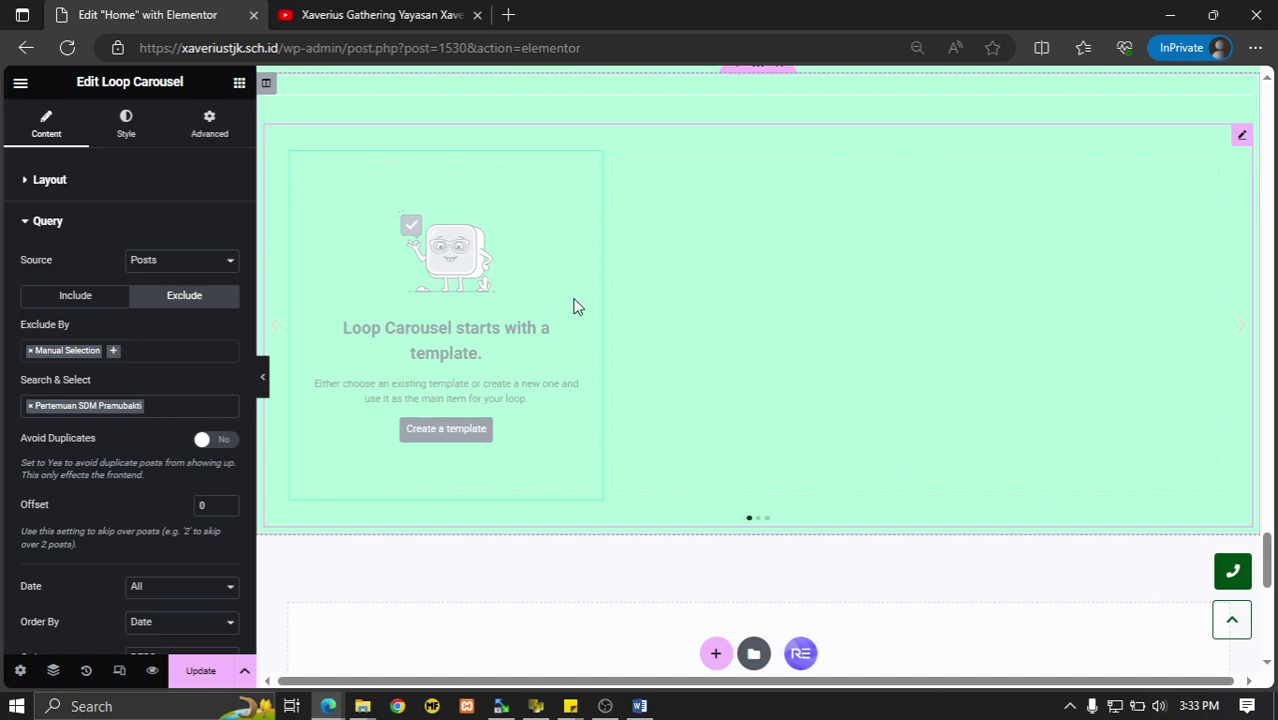
{"action": "left_click", "coordinate": [28, 222]}
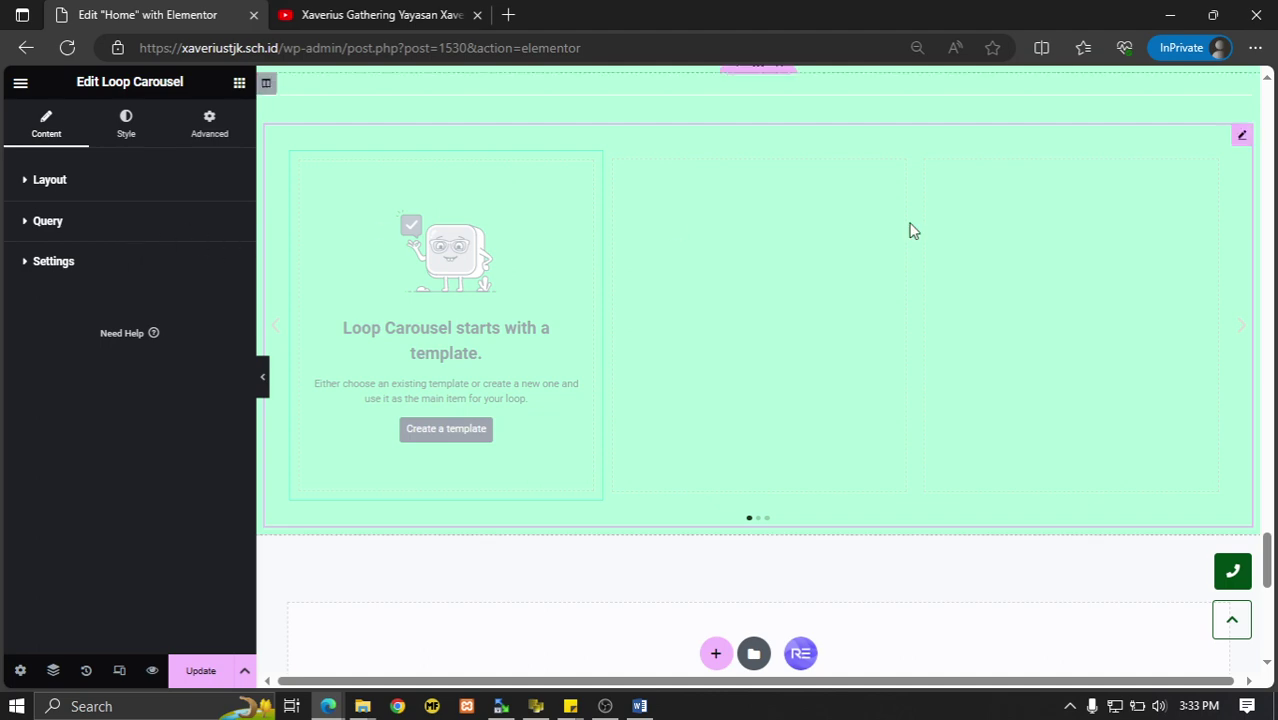
{"action": "scroll", "coordinate": [910, 228], "scroll_direction": "up", "scroll_amount": 1}
{"action": "right_click", "coordinate": [1245, 232]}
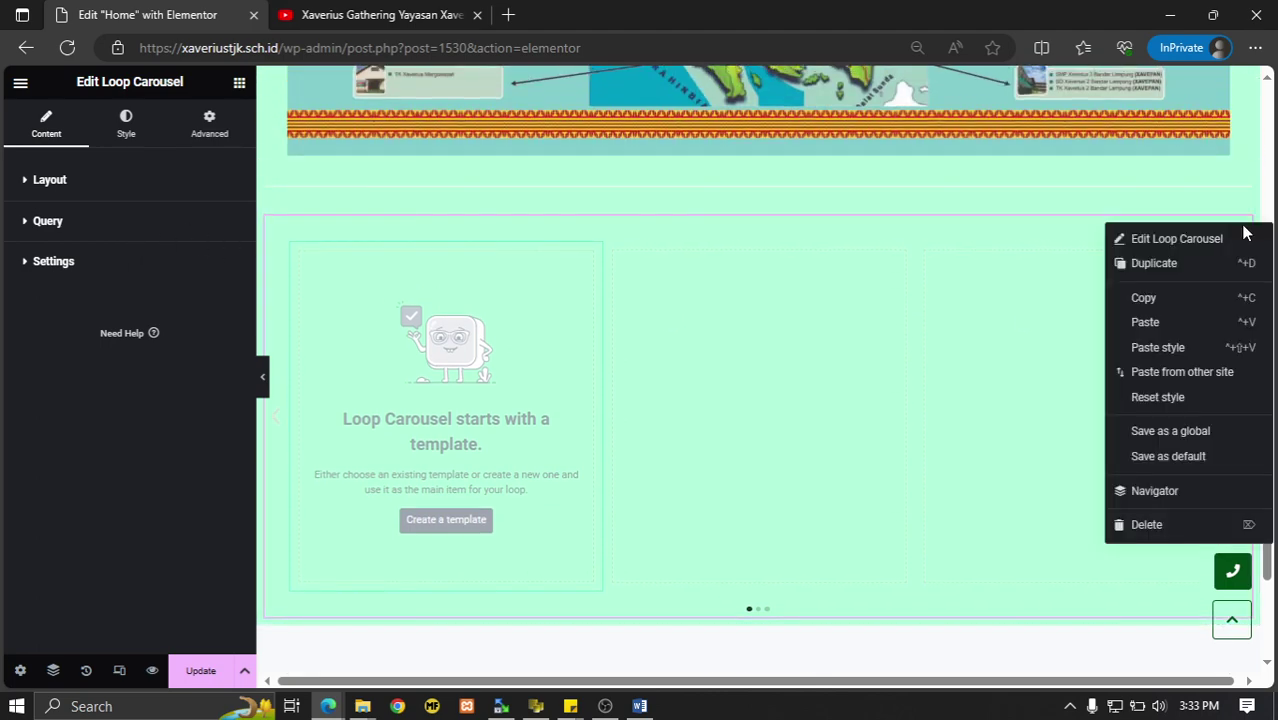
{"action": "right_click", "coordinate": [1172, 525]}
{"action": "left_click", "coordinate": [1165, 527]}
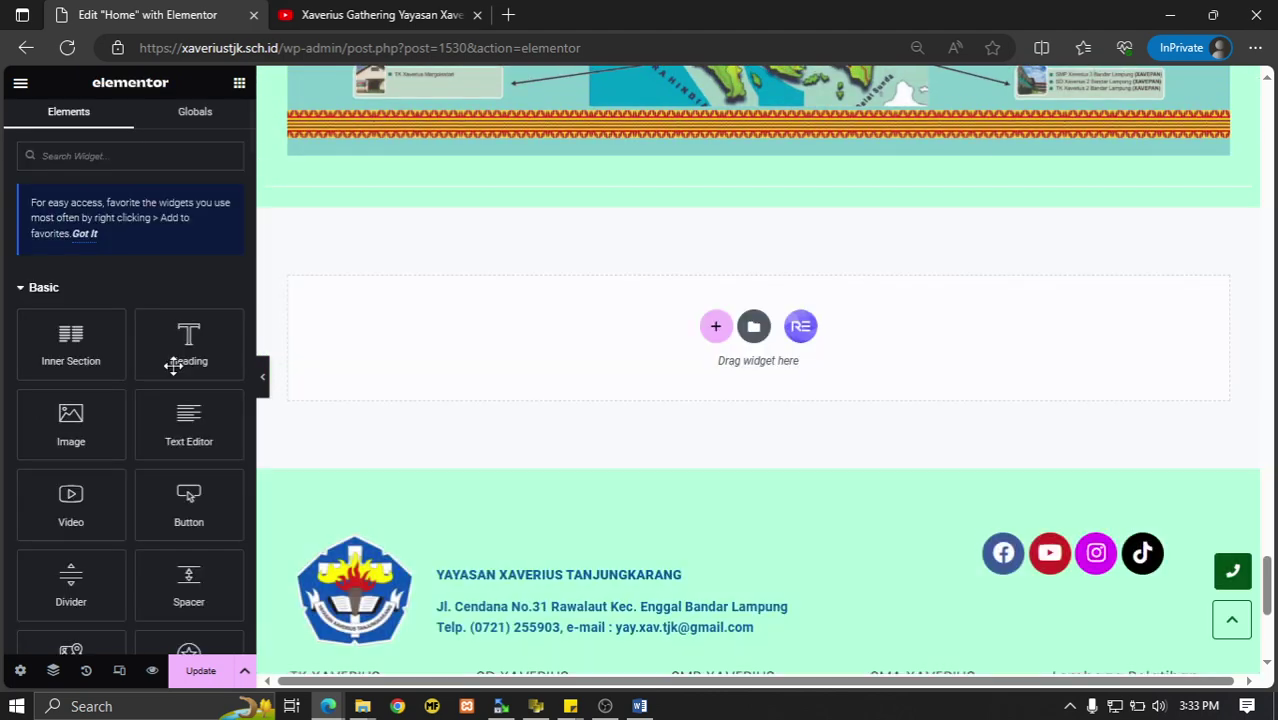
Search the widgets for "post" and add a Post Grid/Slider/Carousel to the section below the Peta Sekolah map.
{"action": "left_click", "coordinate": [155, 152]}
{"action": "type", "text": "post"}
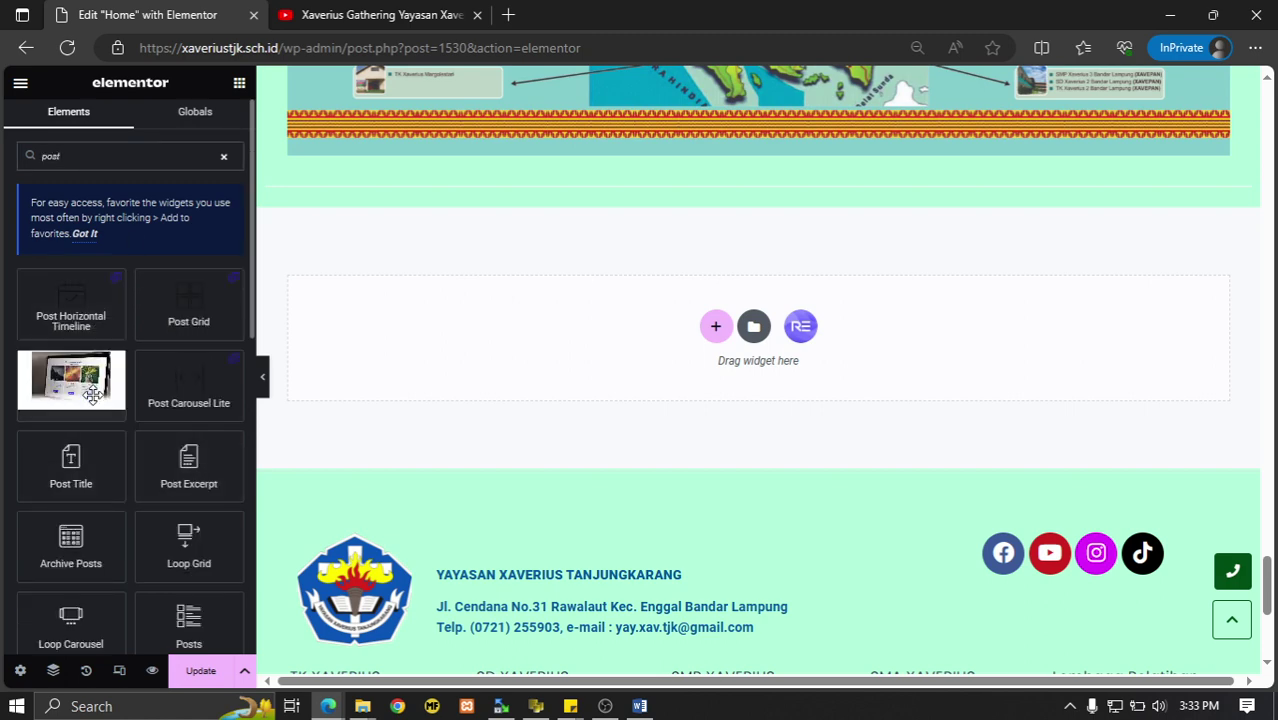
{"action": "scroll", "coordinate": [150, 428], "scroll_direction": "down", "scroll_amount": 1}
{"action": "scroll", "coordinate": [150, 428], "scroll_direction": "down", "scroll_amount": 2}
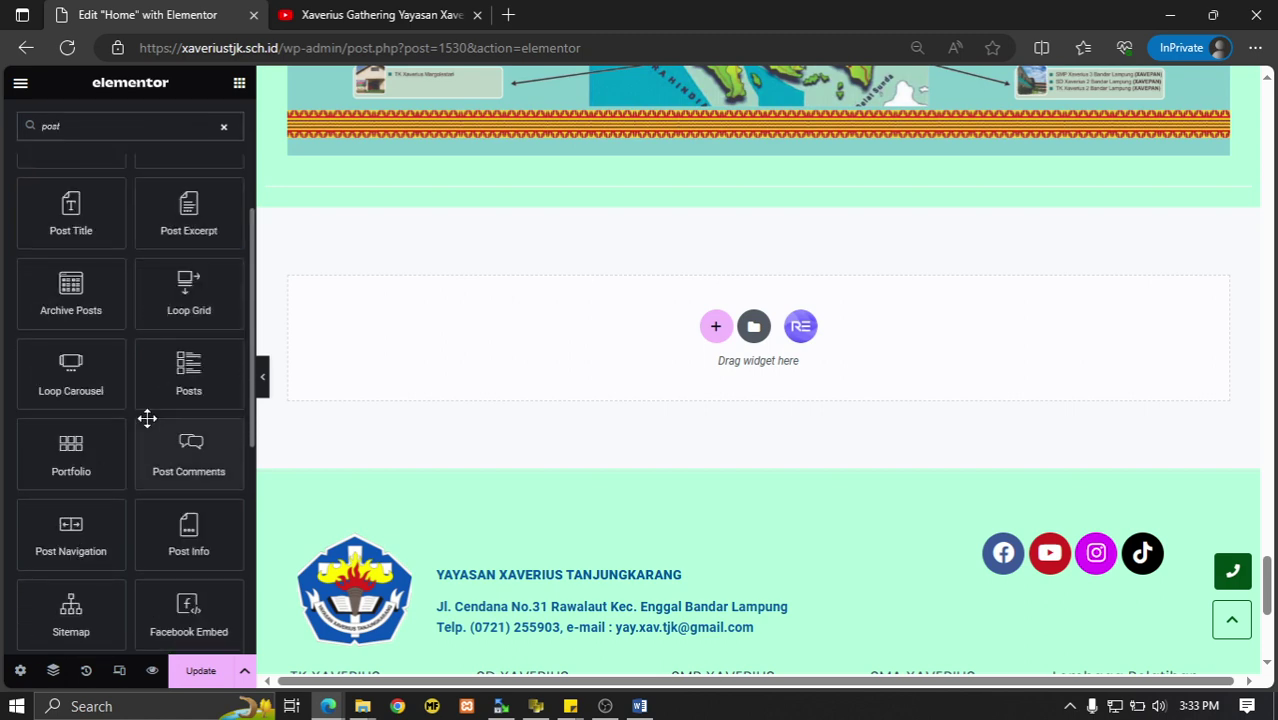
{"action": "scroll", "coordinate": [147, 418], "scroll_direction": "down", "scroll_amount": 2}
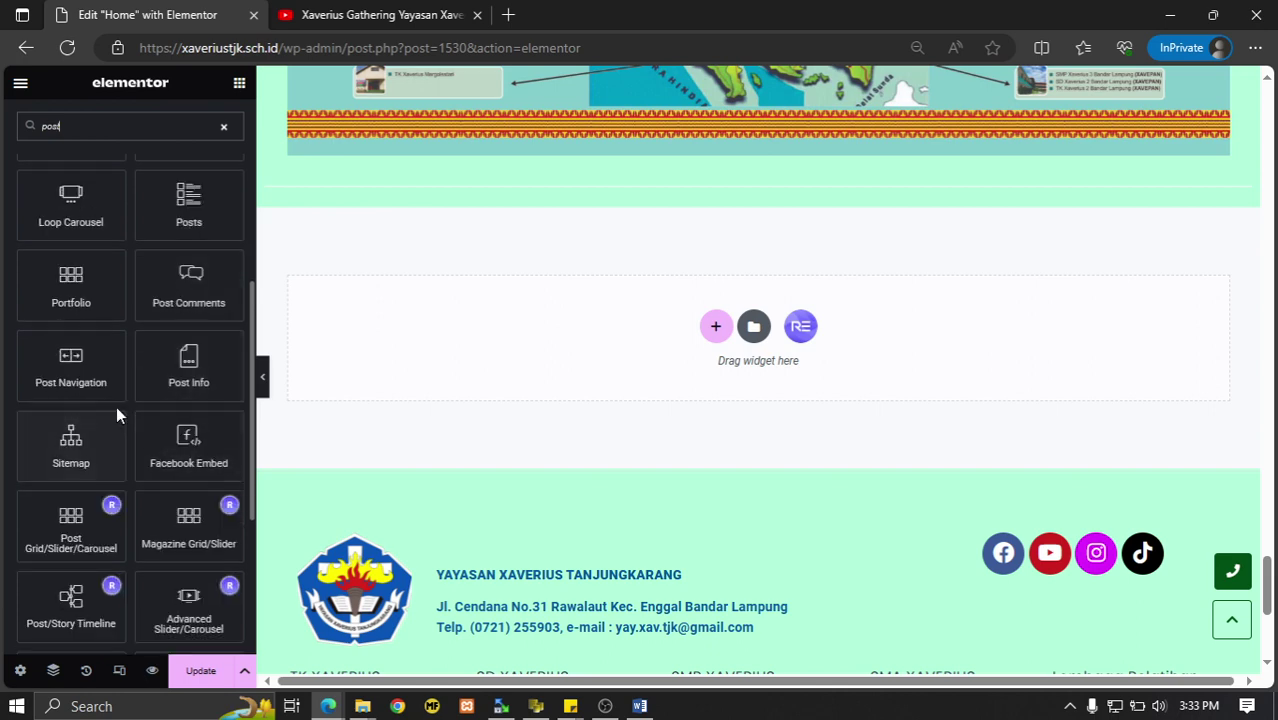
{"action": "scroll", "coordinate": [160, 430], "scroll_direction": "down", "scroll_amount": 1}
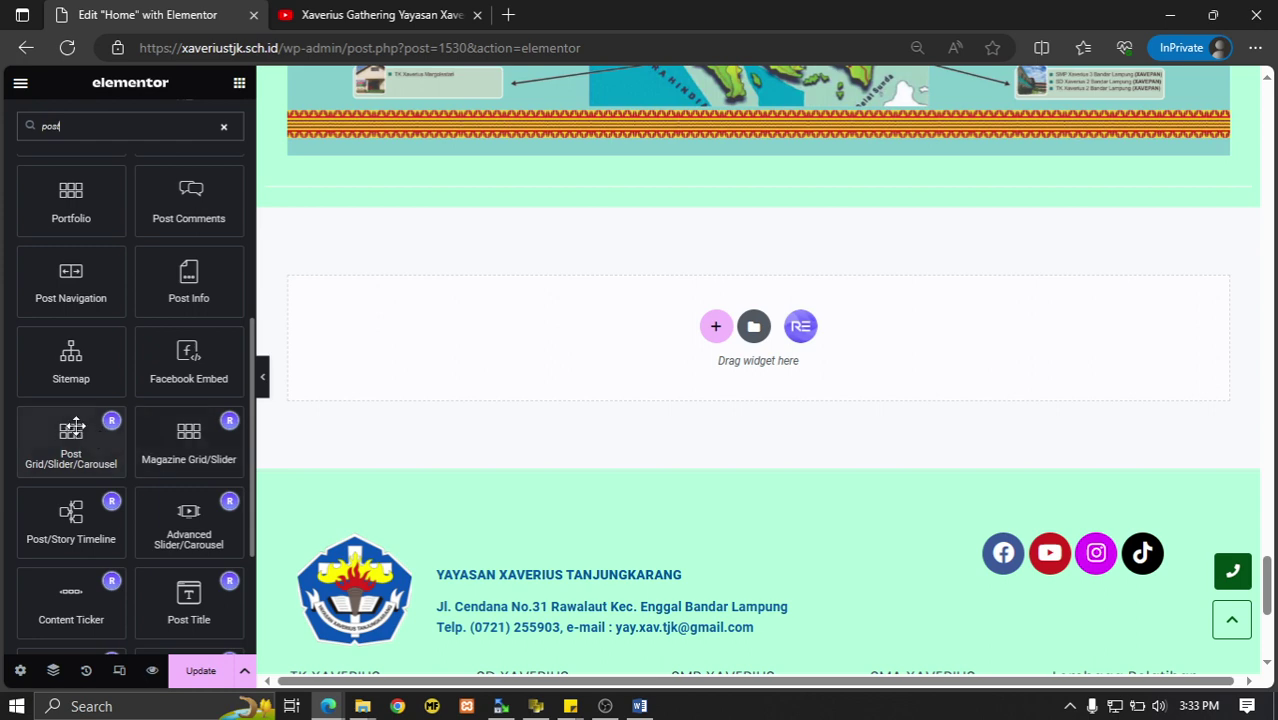
{"action": "scroll", "coordinate": [85, 428], "scroll_direction": "down", "scroll_amount": 1}
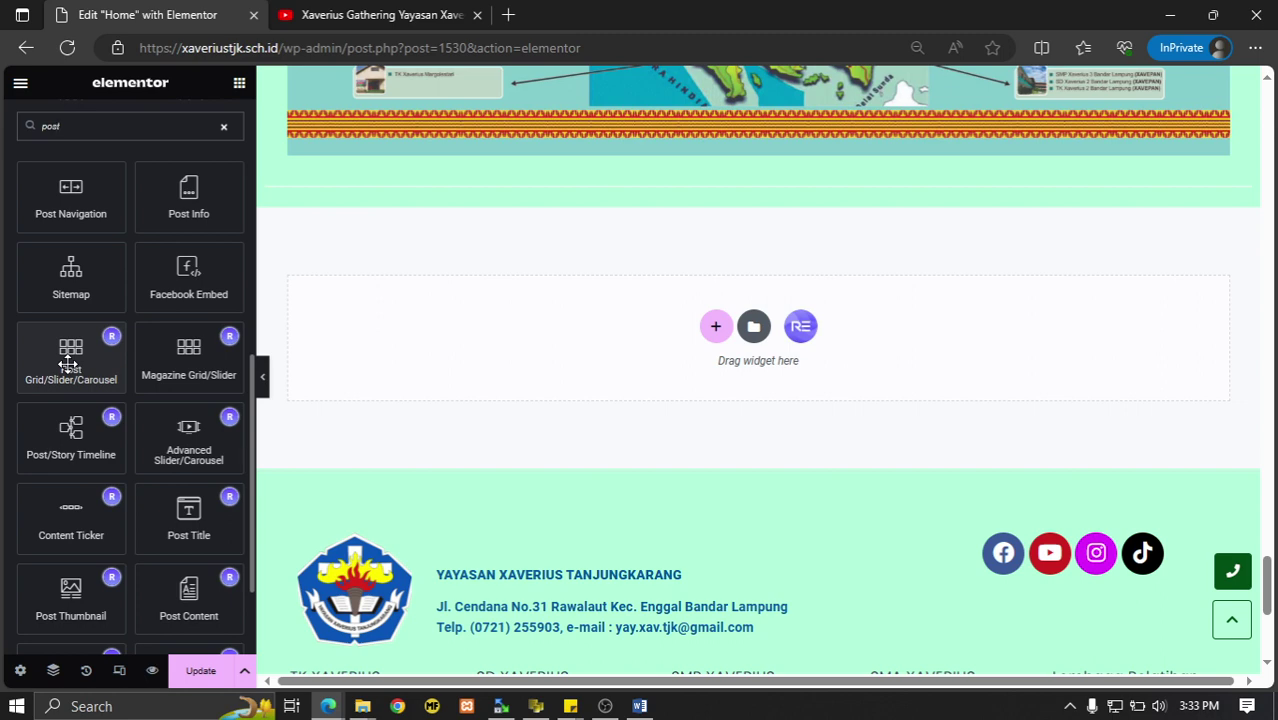
{"action": "scroll", "coordinate": [158, 358], "scroll_direction": "down", "scroll_amount": 1}
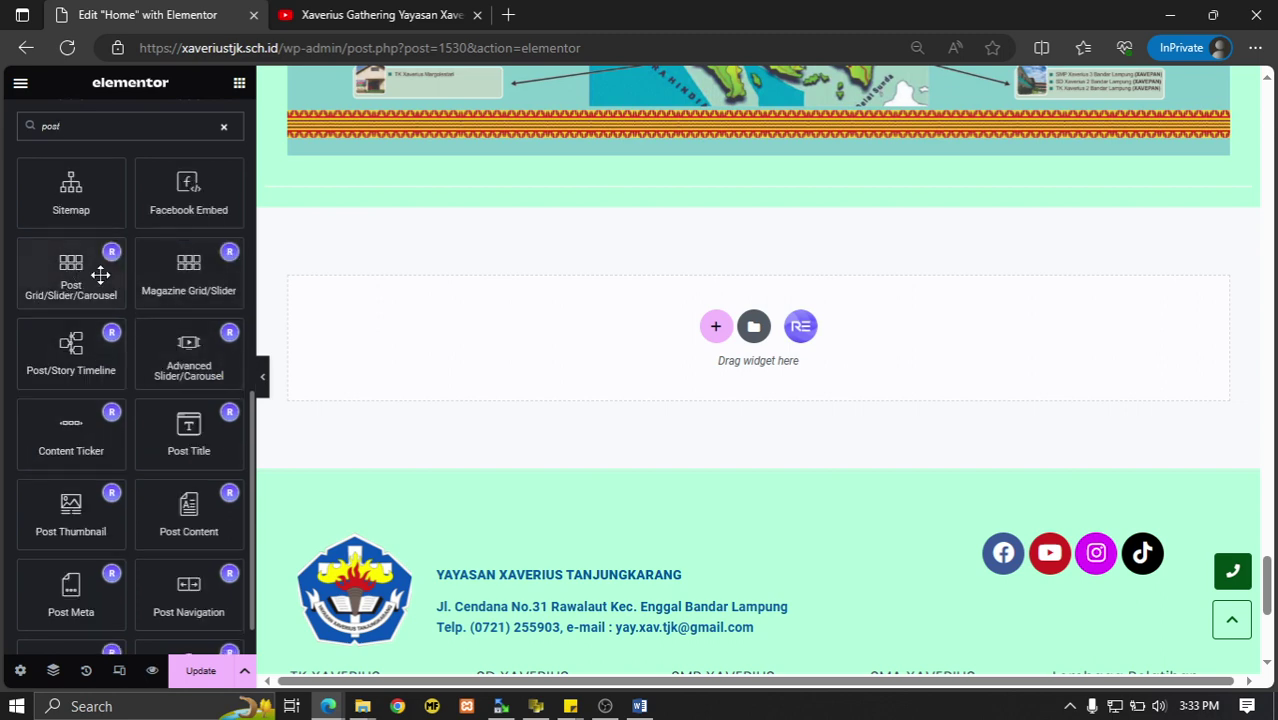
{"action": "left_click_drag", "start_coordinate": [68, 268], "coordinate": [577, 204]}
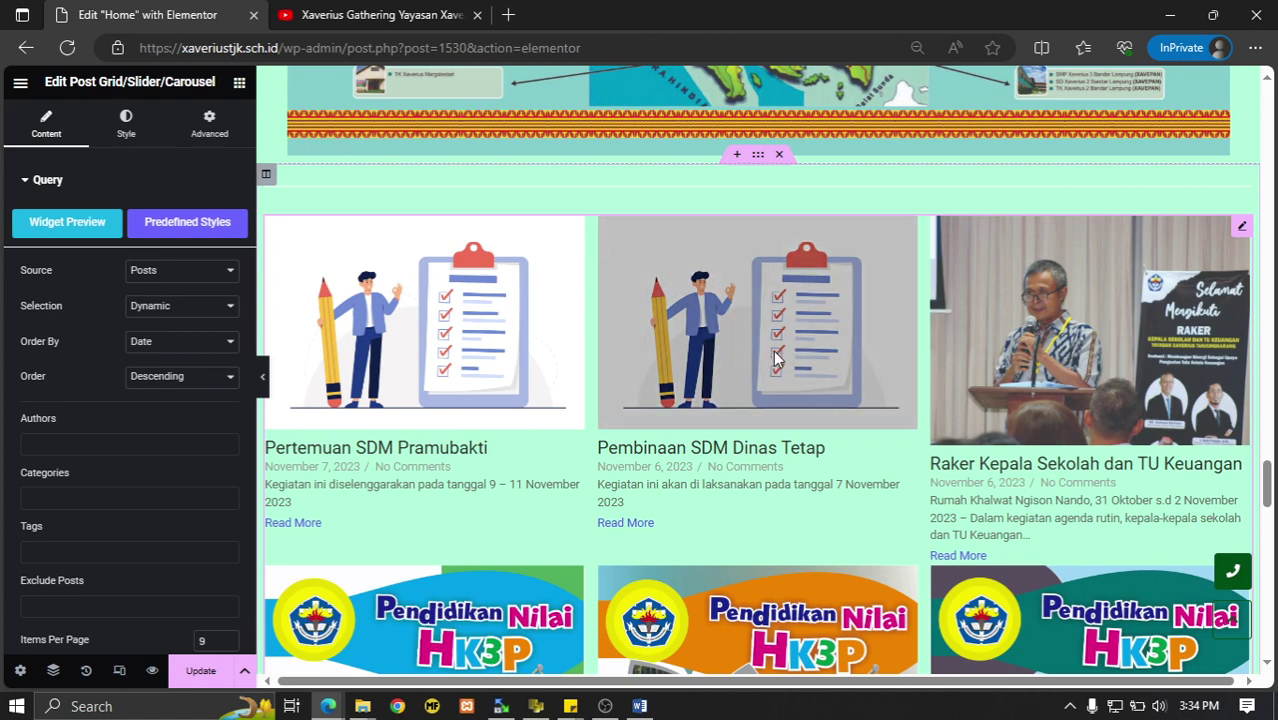
Filter the post grid below the Peta Sekolah map by the Informasi category.
{"action": "scroll", "coordinate": [770, 350], "scroll_direction": "down", "scroll_amount": 2}
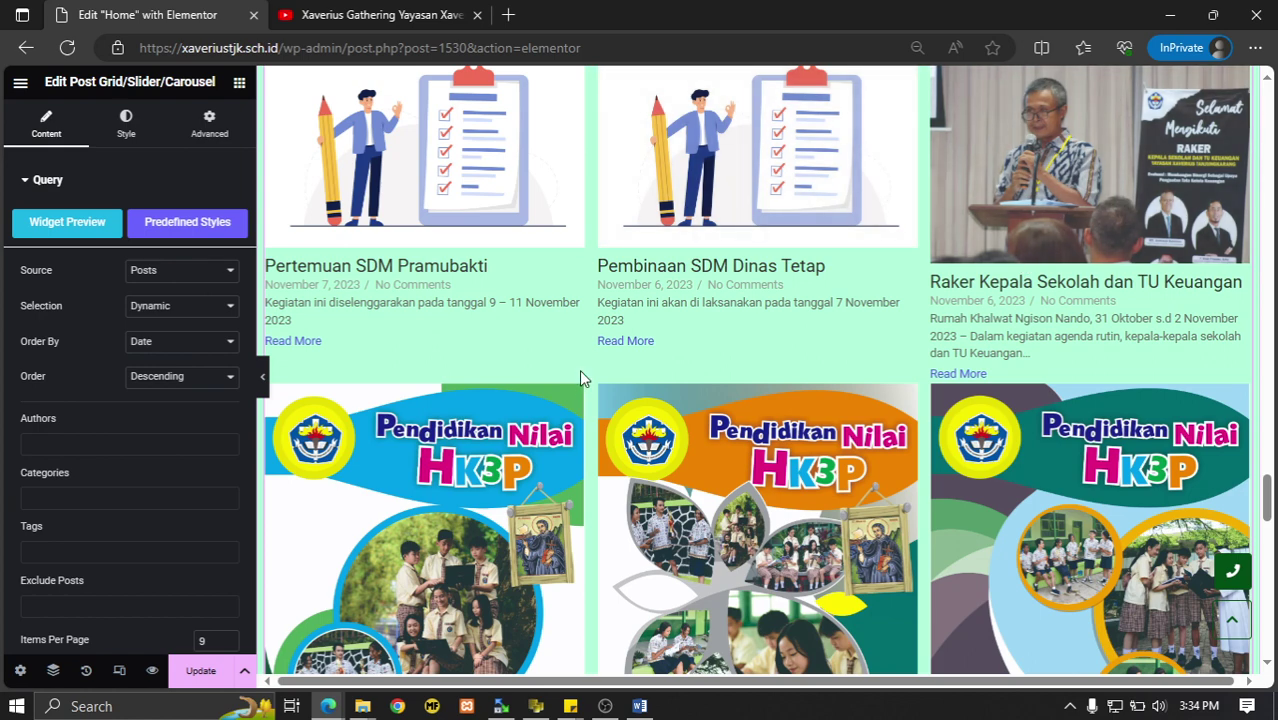
{"action": "scroll", "coordinate": [127, 459], "scroll_direction": "down", "scroll_amount": 1}
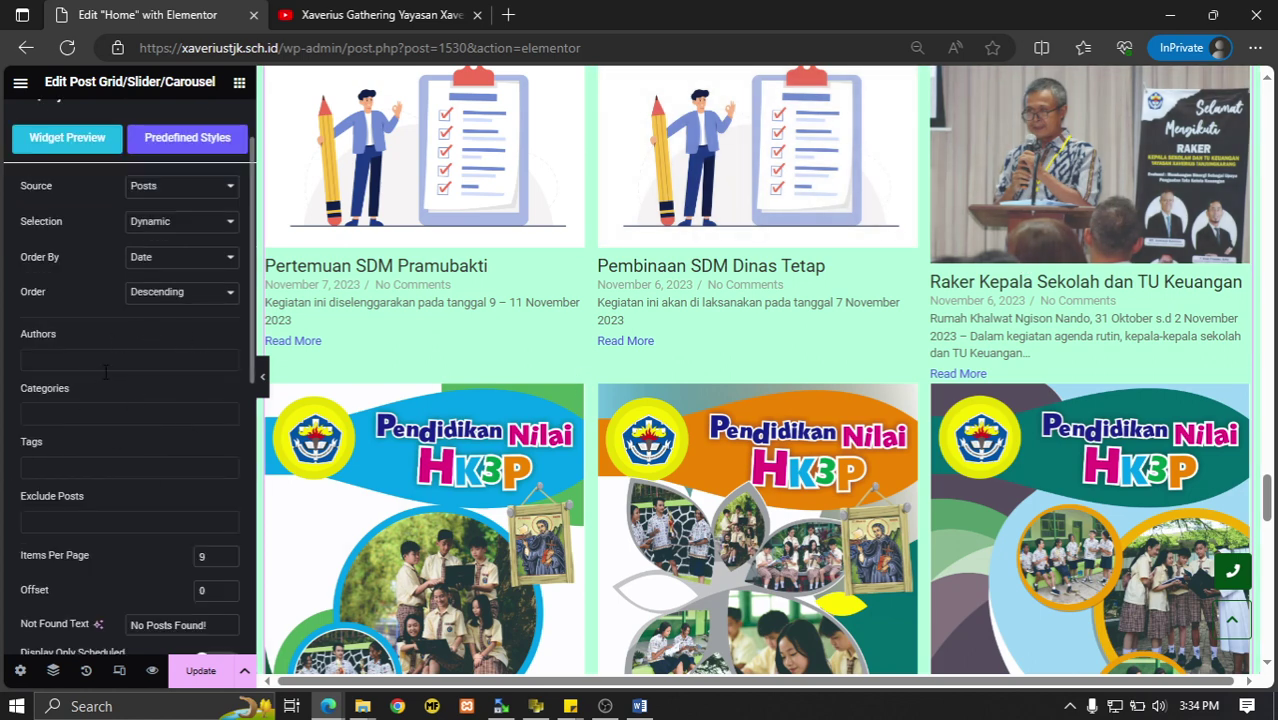
{"action": "scroll", "coordinate": [355, 339], "scroll_direction": "up", "scroll_amount": 3}
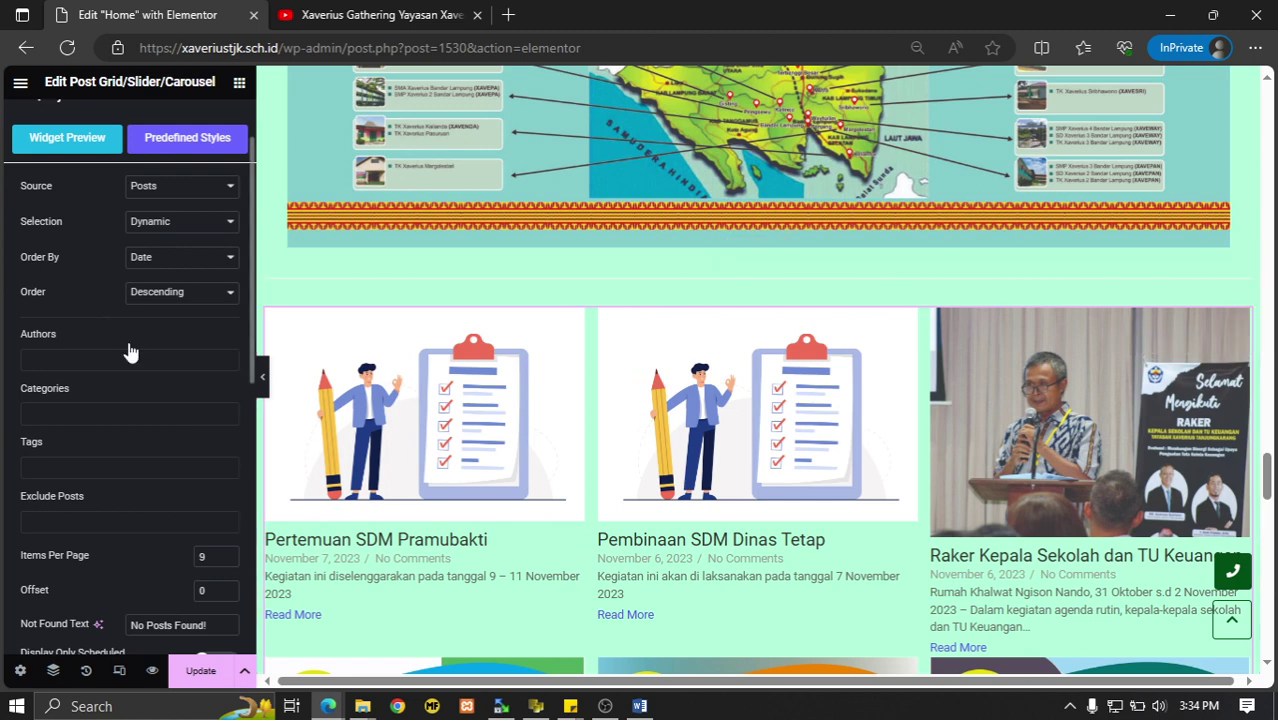
{"action": "scroll", "coordinate": [128, 346], "scroll_direction": "up", "scroll_amount": 1}
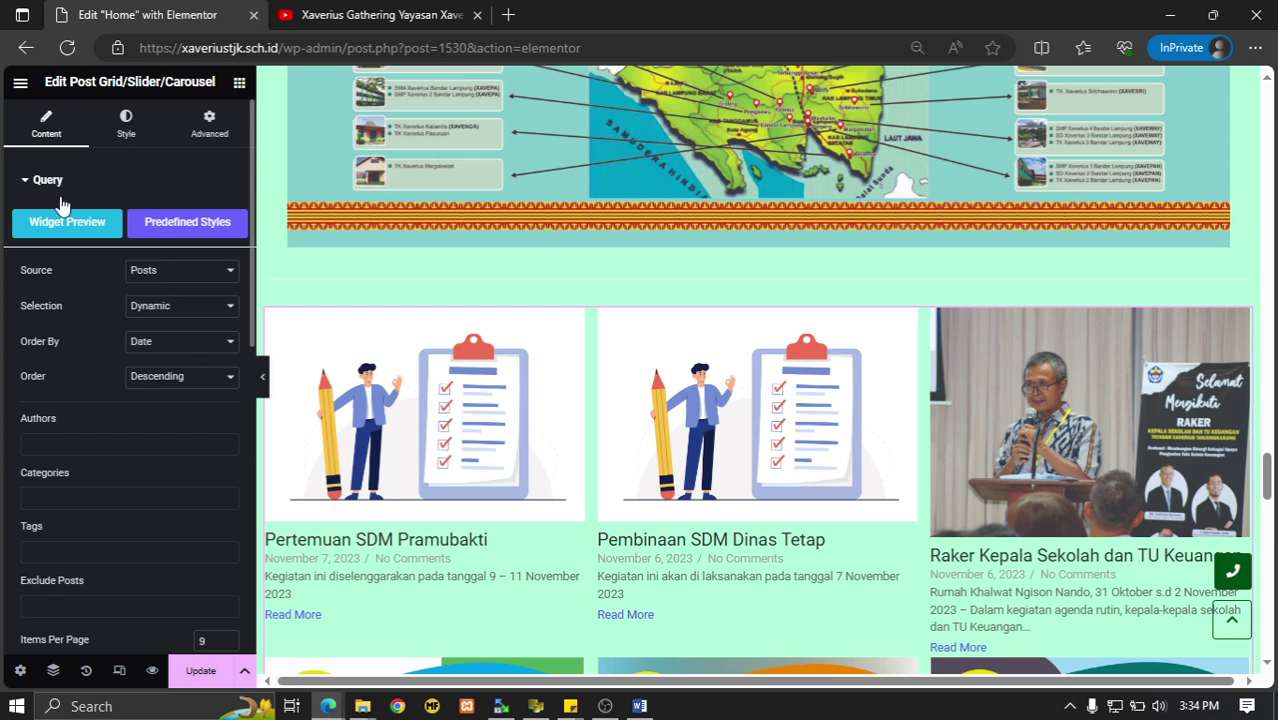
{"action": "scroll", "coordinate": [97, 497], "scroll_direction": "down", "scroll_amount": 1}
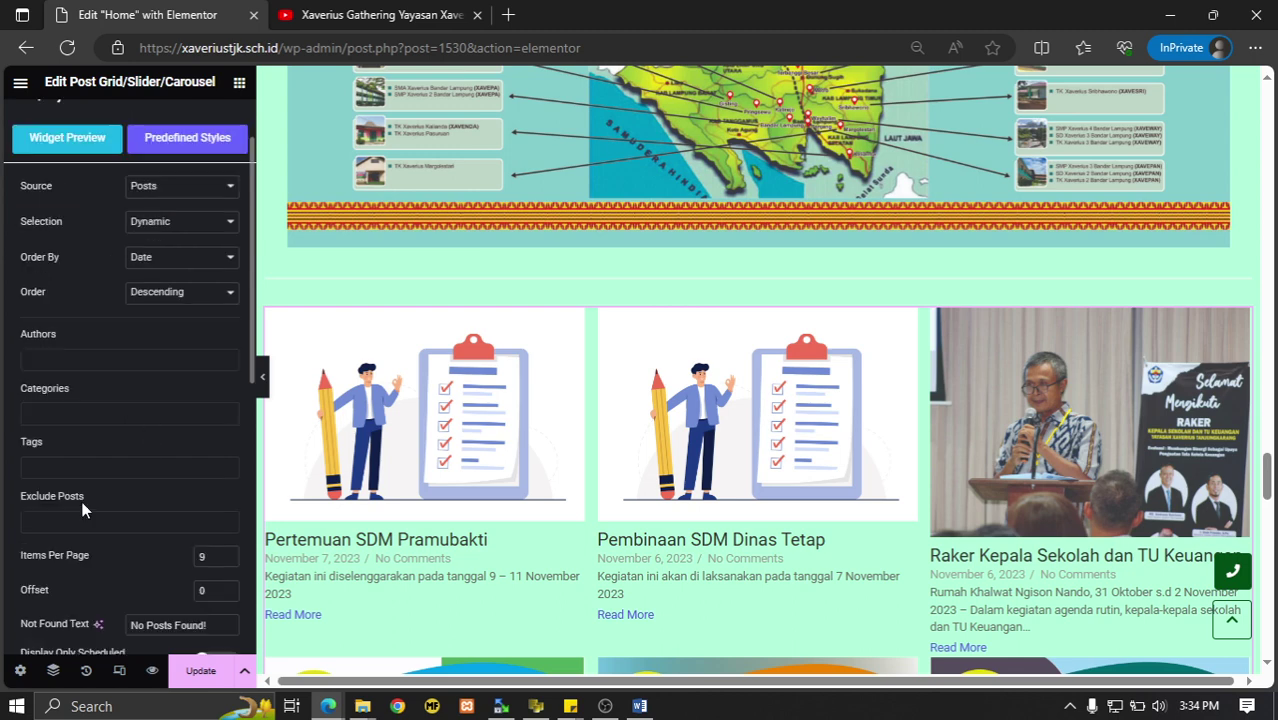
{"action": "left_click", "coordinate": [85, 412]}
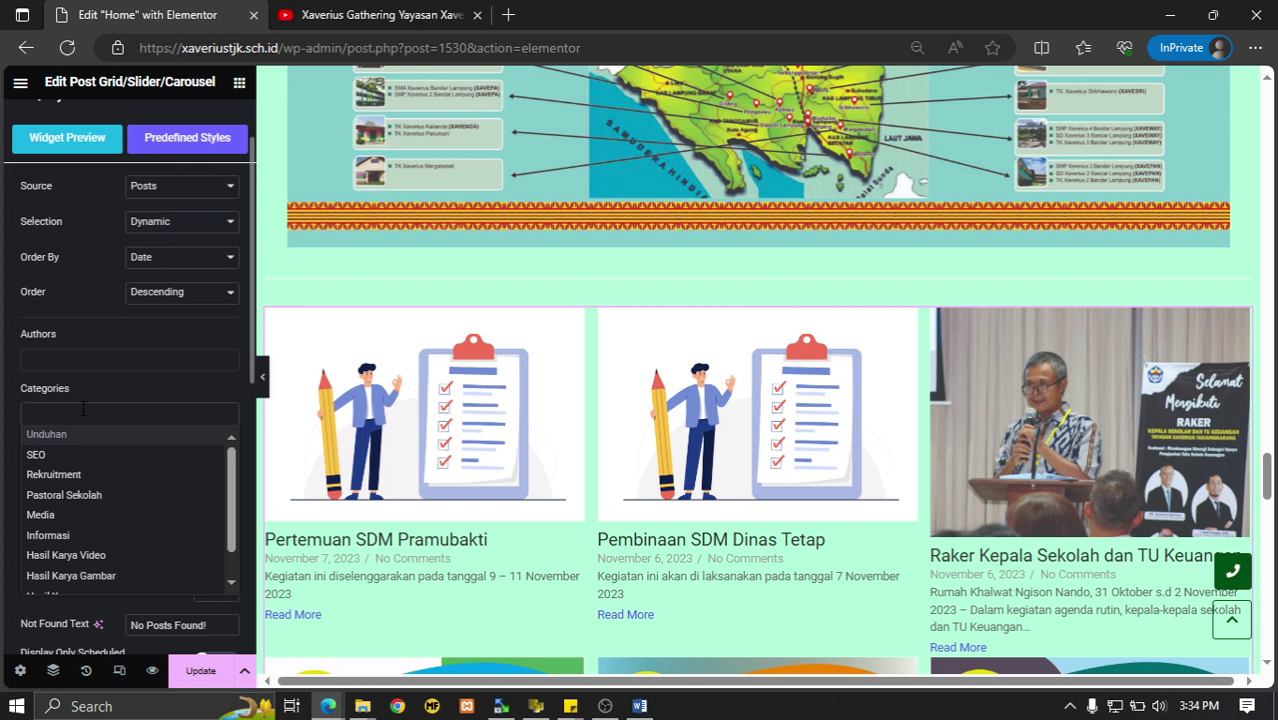
{"action": "scroll", "coordinate": [90, 495], "scroll_direction": "down", "scroll_amount": 1}
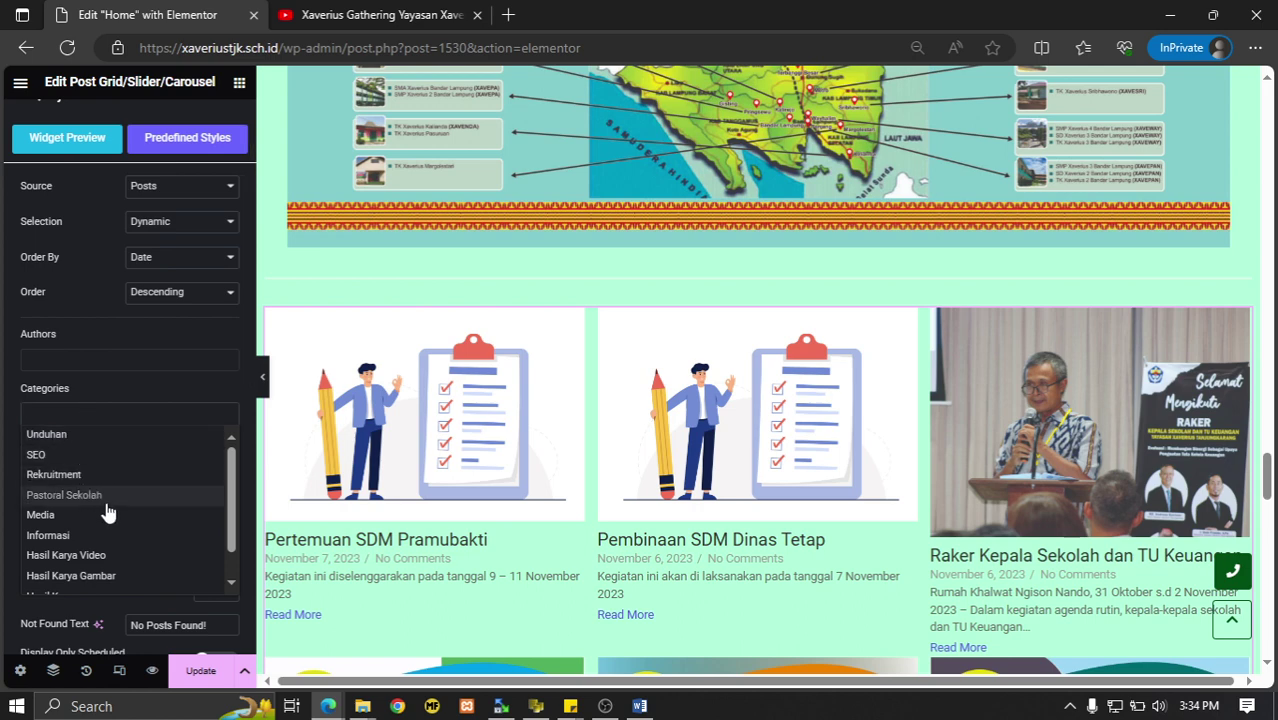
{"action": "scroll", "coordinate": [118, 502], "scroll_direction": "down", "scroll_amount": 1}
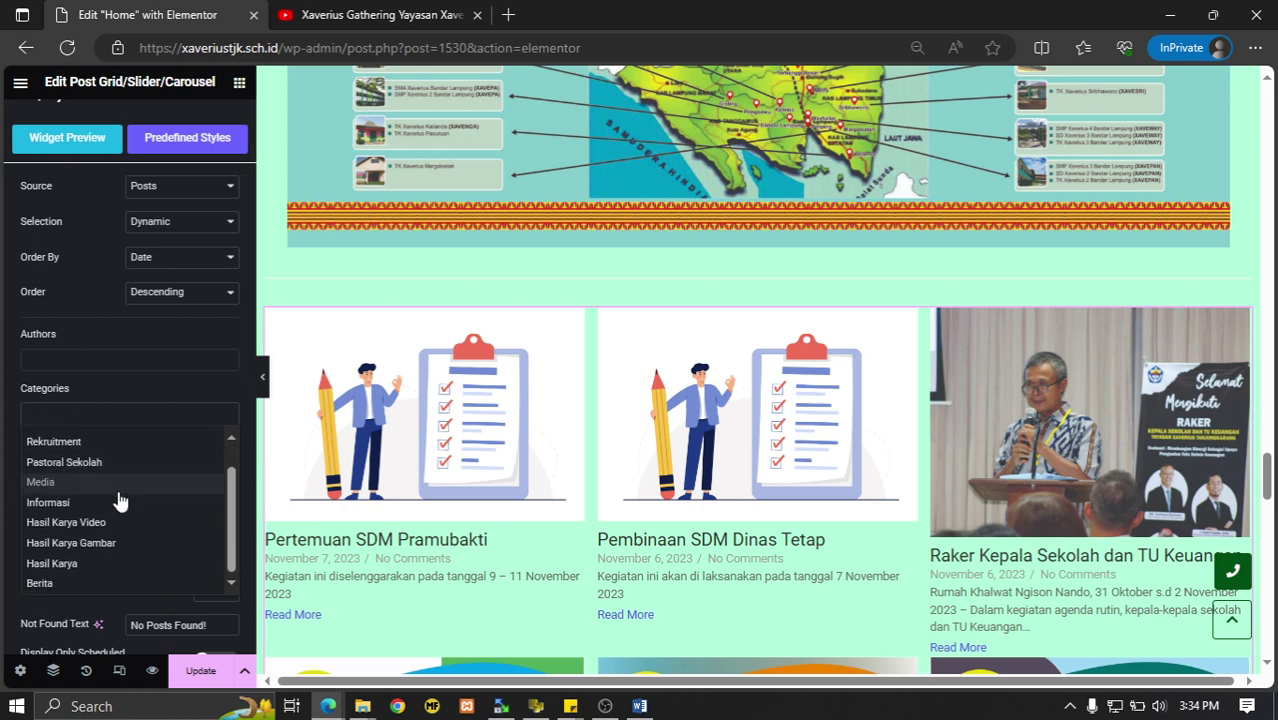
{"action": "left_click", "coordinate": [48, 503]}
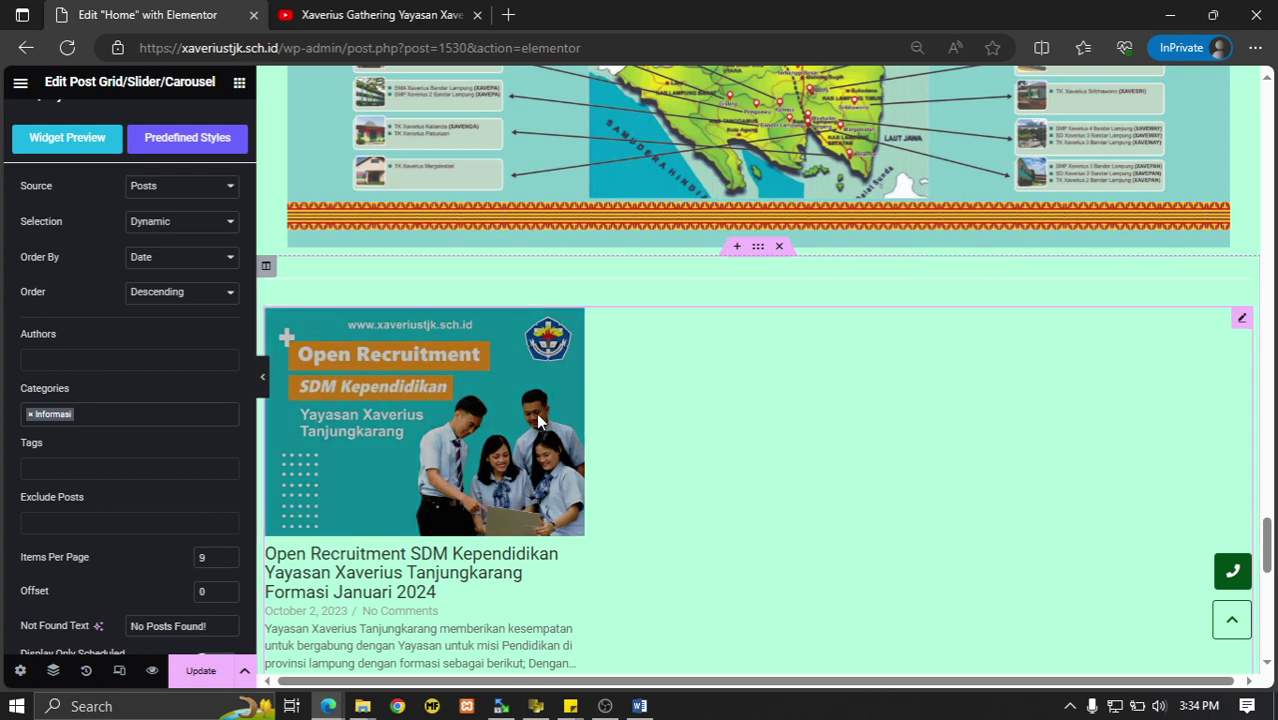
Add the Unduhan category to the post grid's filter alongside Informasi and look through the posts in the grid.
{"action": "left_click", "coordinate": [133, 412]}
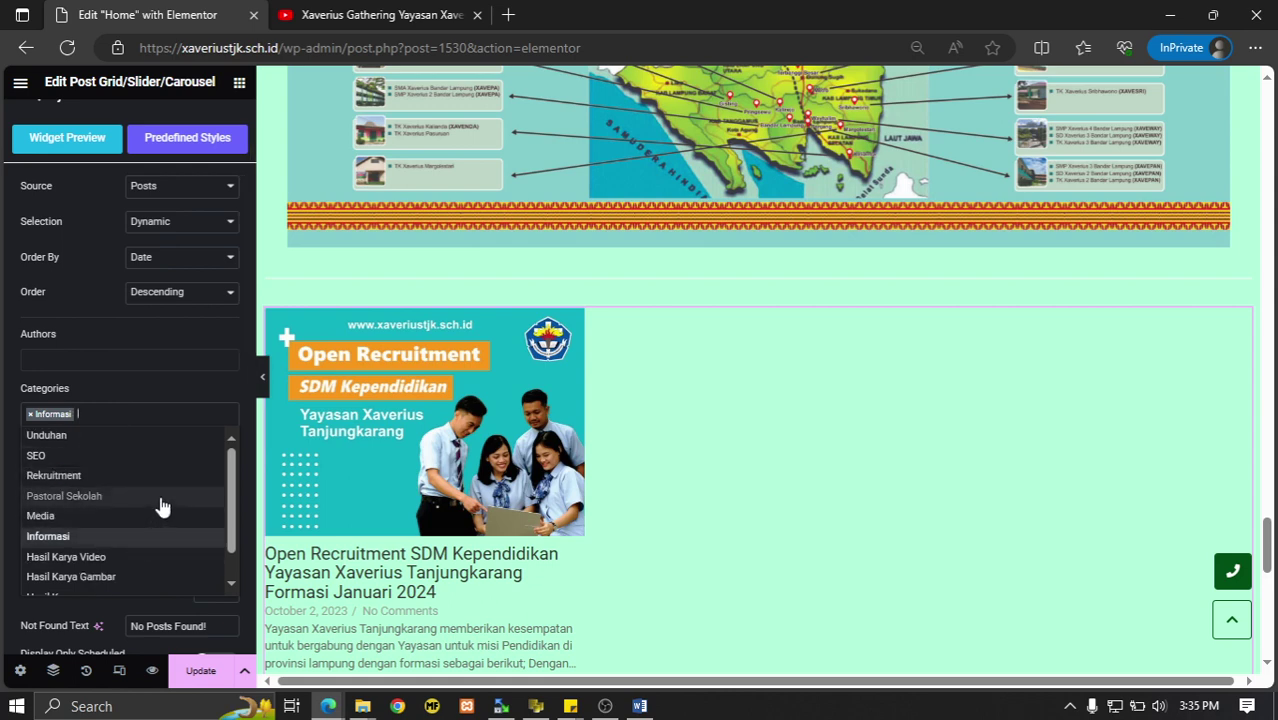
{"action": "left_click", "coordinate": [74, 436]}
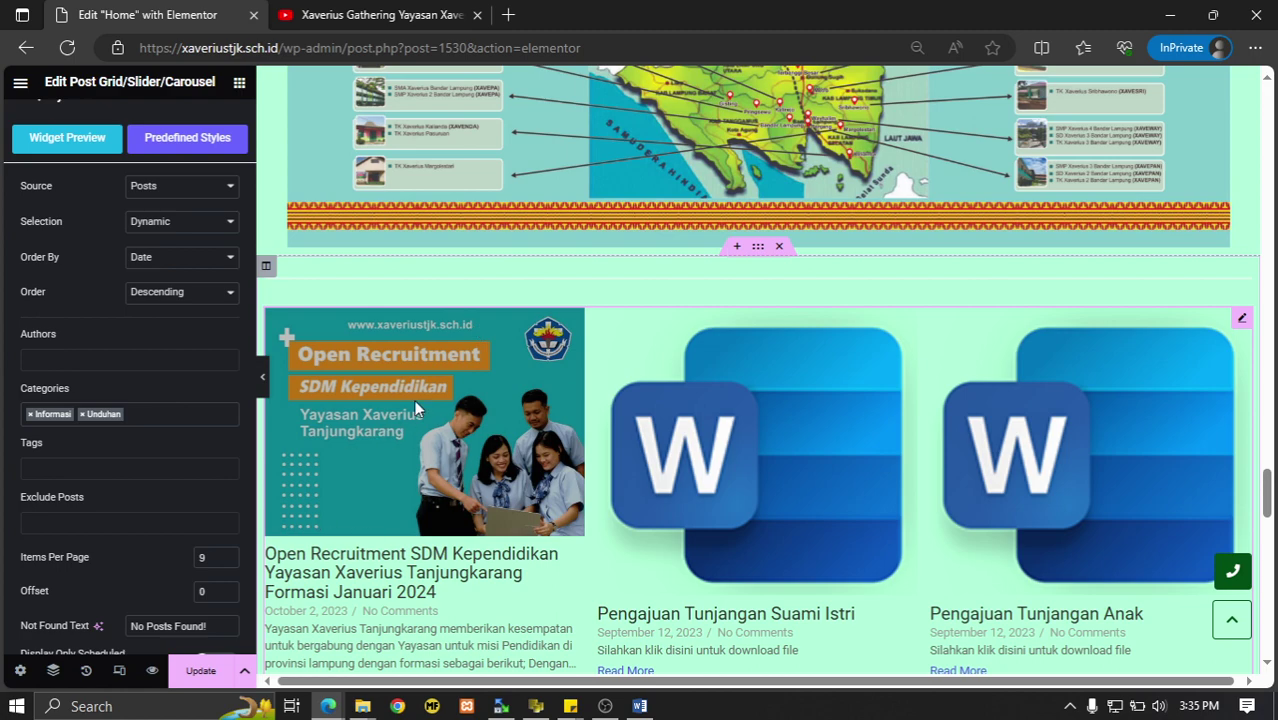
{"action": "scroll", "coordinate": [834, 396], "scroll_direction": "down", "scroll_amount": 4}
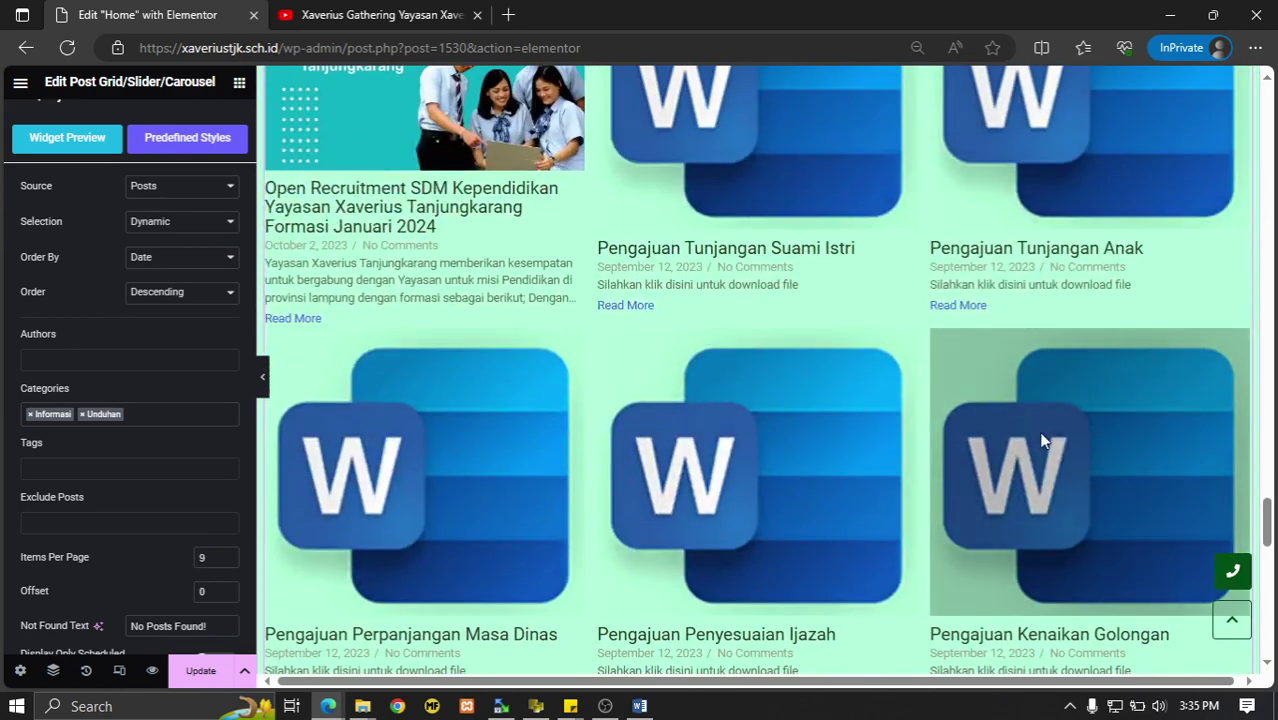
{"action": "scroll", "coordinate": [950, 410], "scroll_direction": "down", "scroll_amount": 5}
{"action": "scroll", "coordinate": [875, 420], "scroll_direction": "down", "scroll_amount": 1}
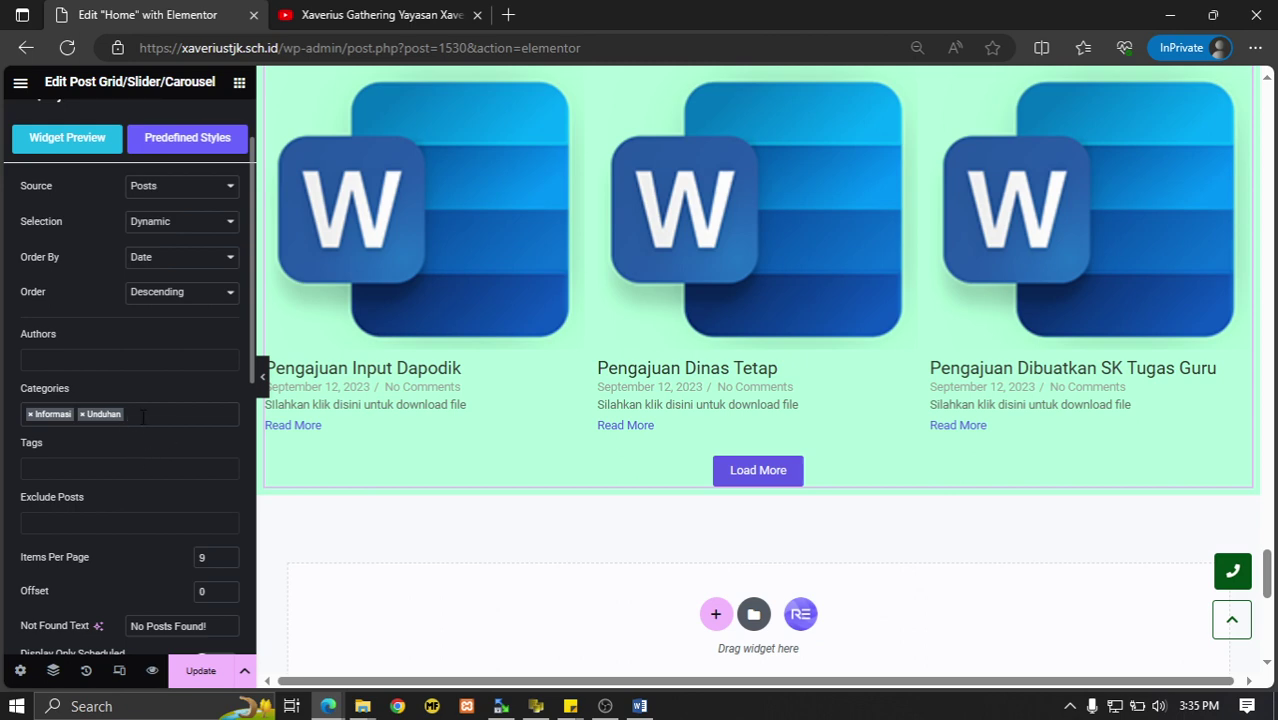
{"action": "scroll", "coordinate": [722, 305], "scroll_direction": "up", "scroll_amount": 5}
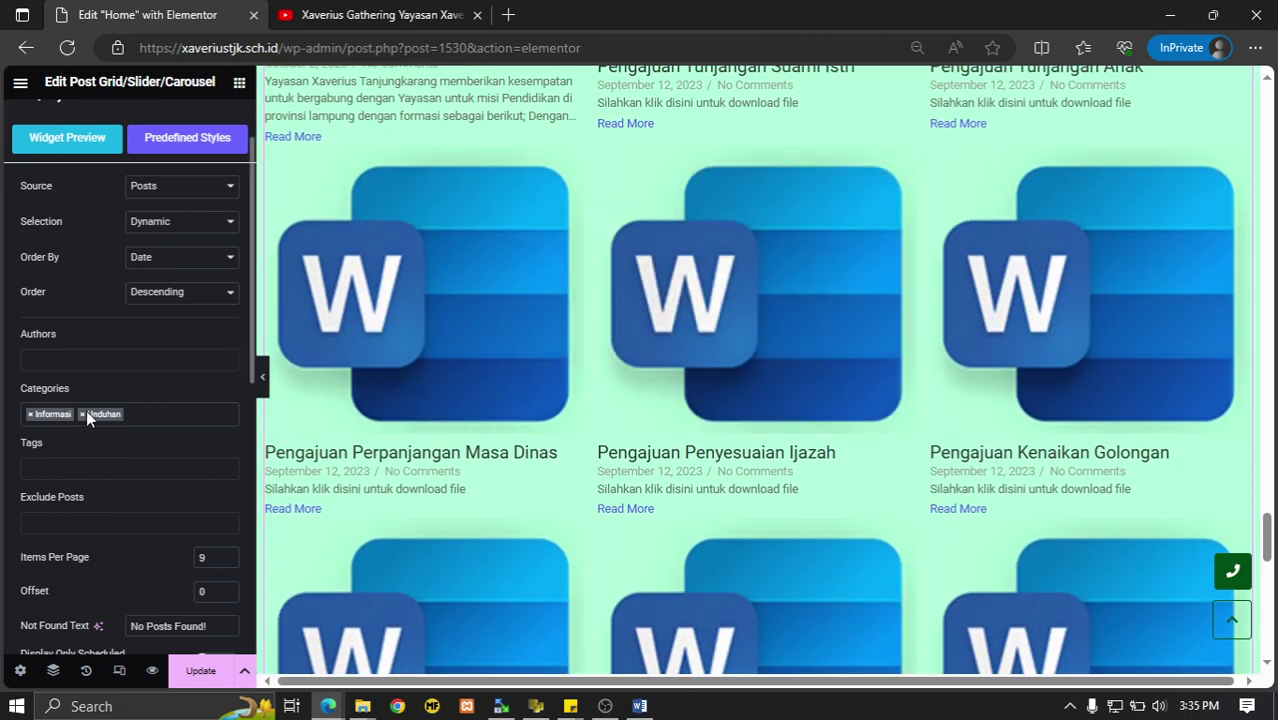
Remove the Unduhan category from the post grid's filter, keeping only Informasi.
{"action": "left_click", "coordinate": [84, 415]}
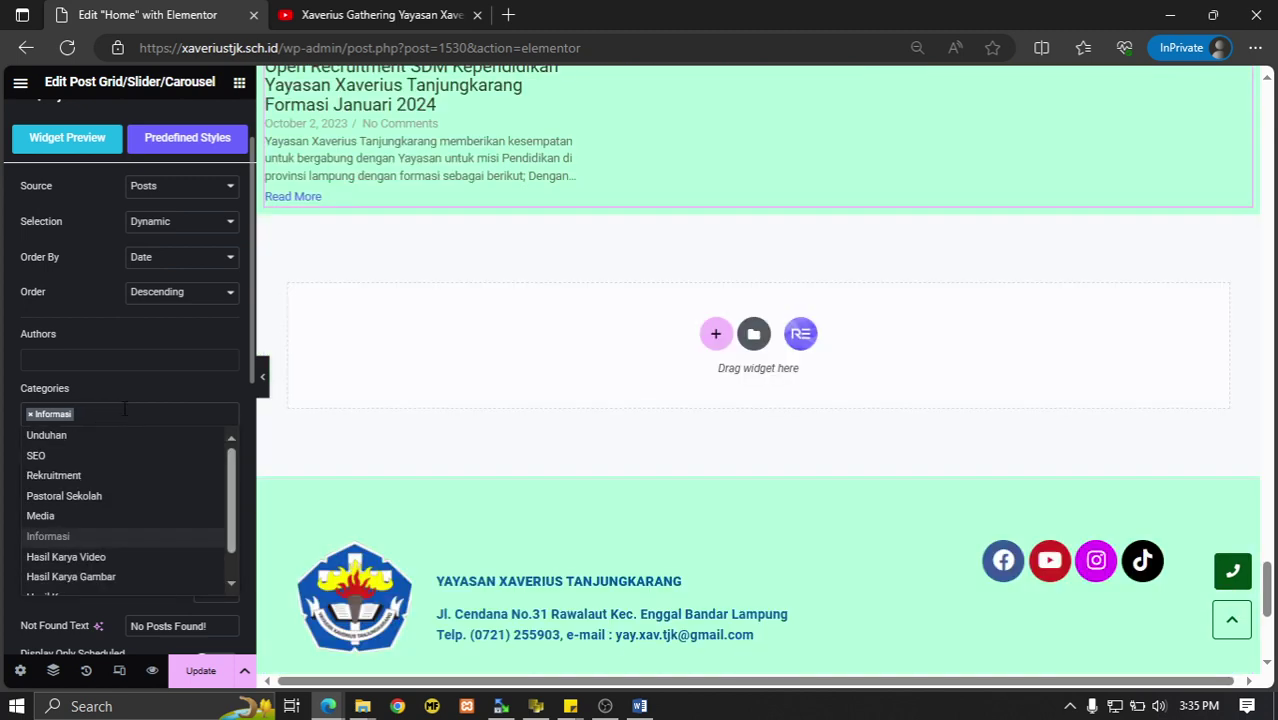
{"action": "left_click", "coordinate": [132, 395]}
{"action": "scroll", "coordinate": [411, 380], "scroll_direction": "up", "scroll_amount": 2}
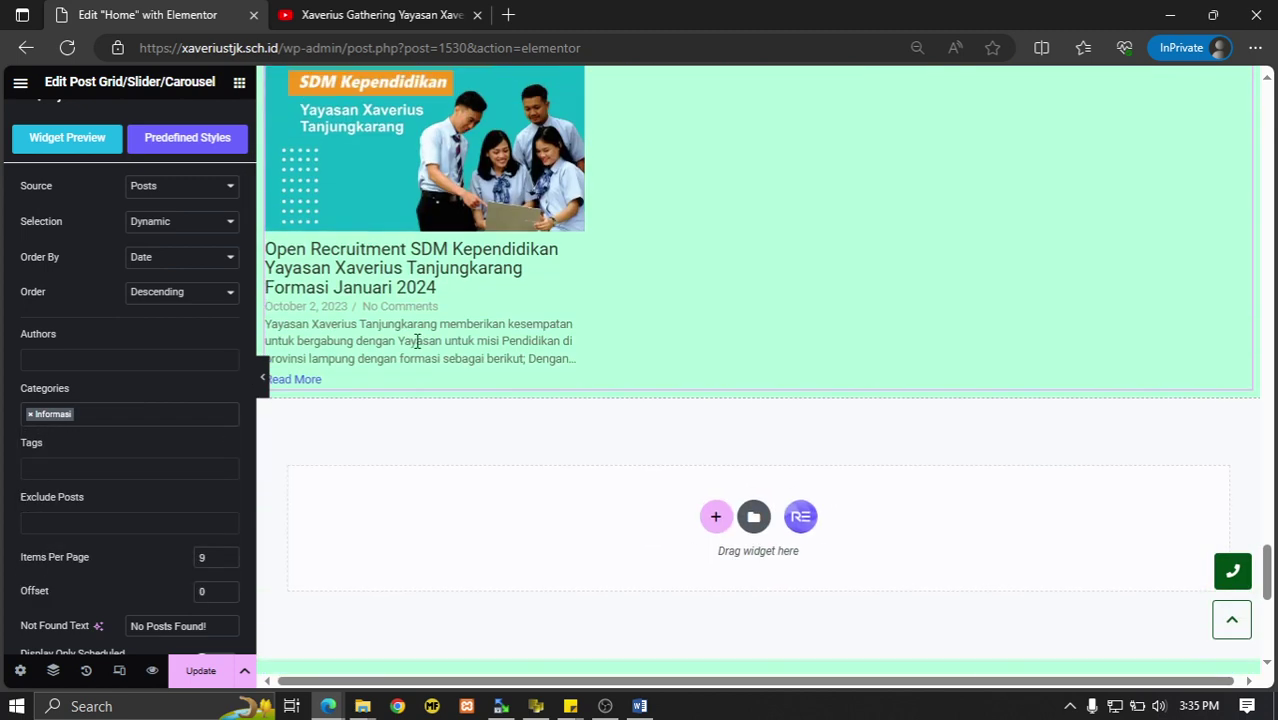
Replace the Informasi category with Unduhan in the post grid's query and check the posts in the grid.
{"action": "left_click", "coordinate": [31, 416]}
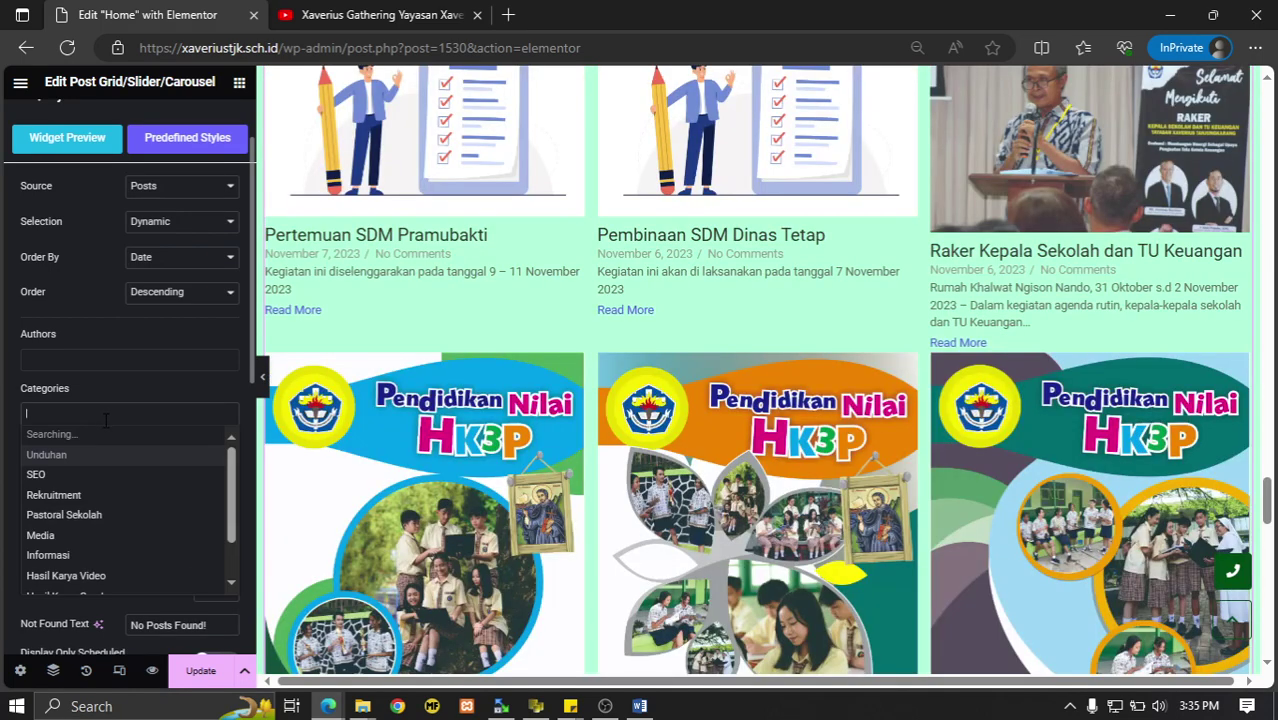
{"action": "left_click", "coordinate": [52, 435]}
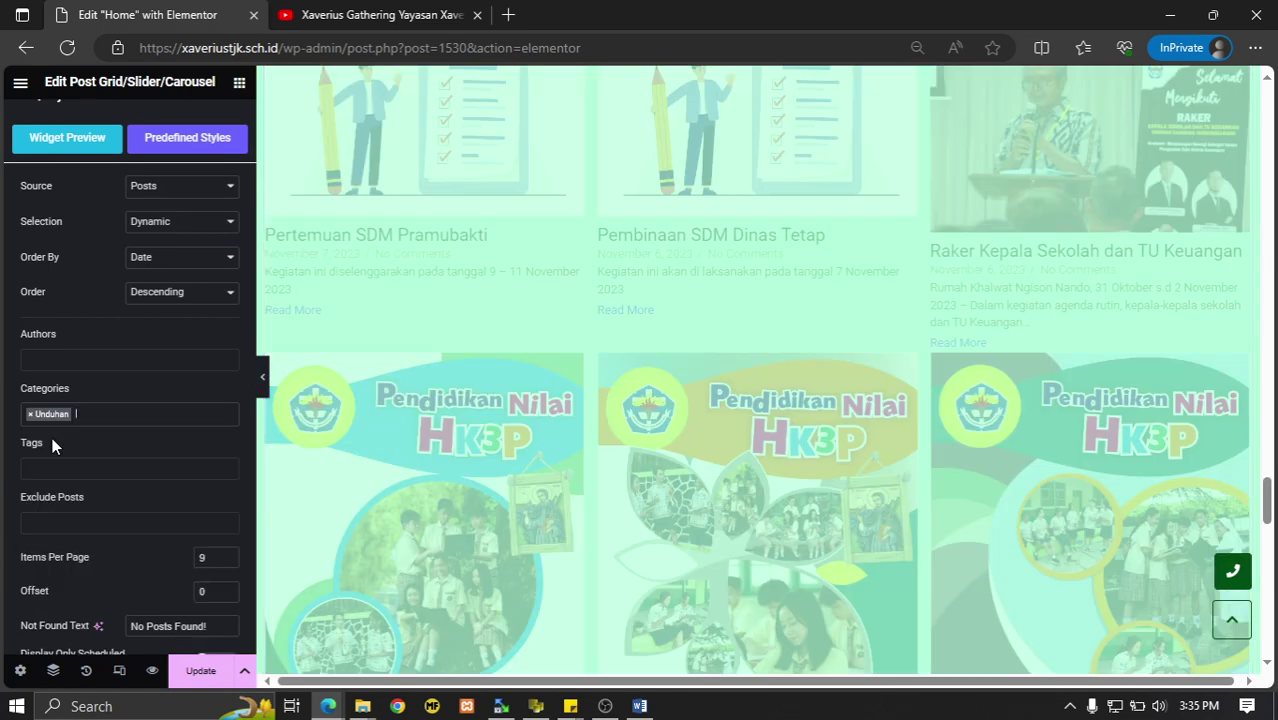
{"action": "scroll", "coordinate": [528, 320], "scroll_direction": "up", "scroll_amount": 5}
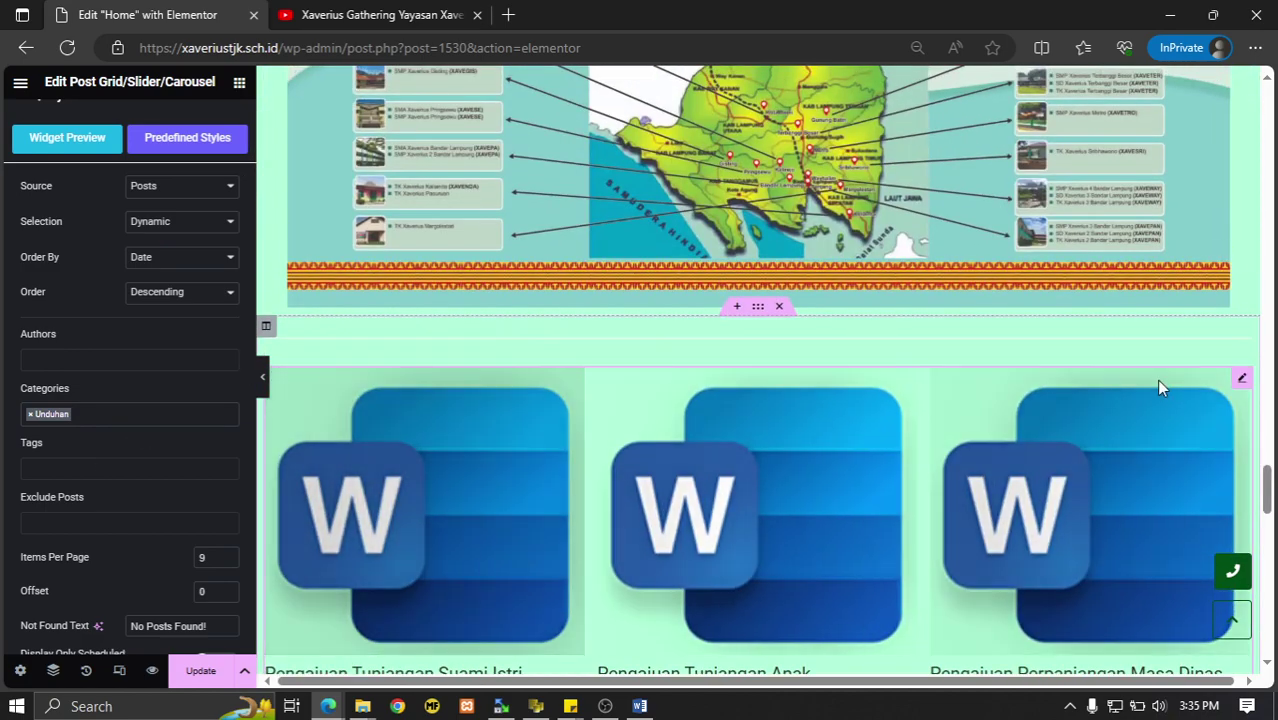
{"action": "scroll", "coordinate": [1200, 400], "scroll_direction": "down", "scroll_amount": 3}
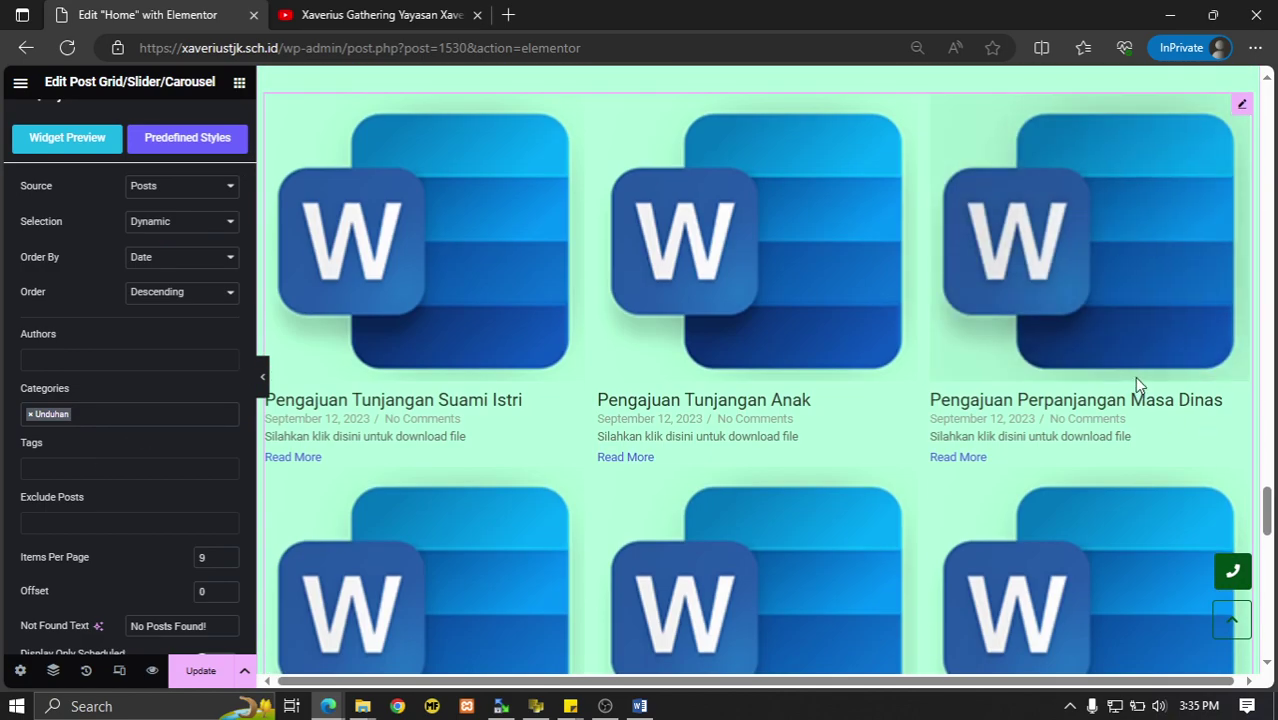
{"action": "scroll", "coordinate": [1148, 427], "scroll_direction": "down", "scroll_amount": 2}
{"action": "scroll", "coordinate": [1146, 427], "scroll_direction": "down", "scroll_amount": 4}
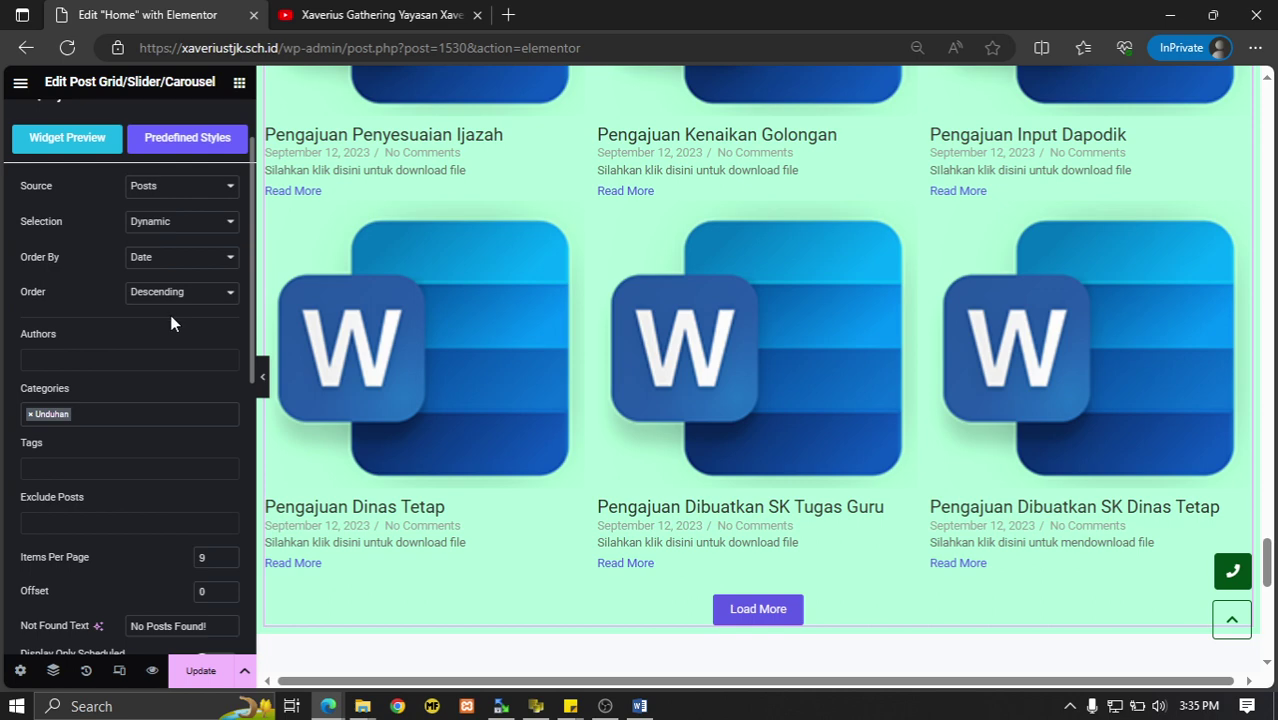
Check which sort order options the post grid's query offers.
{"action": "scroll", "coordinate": [517, 310], "scroll_direction": "up", "scroll_amount": 5}
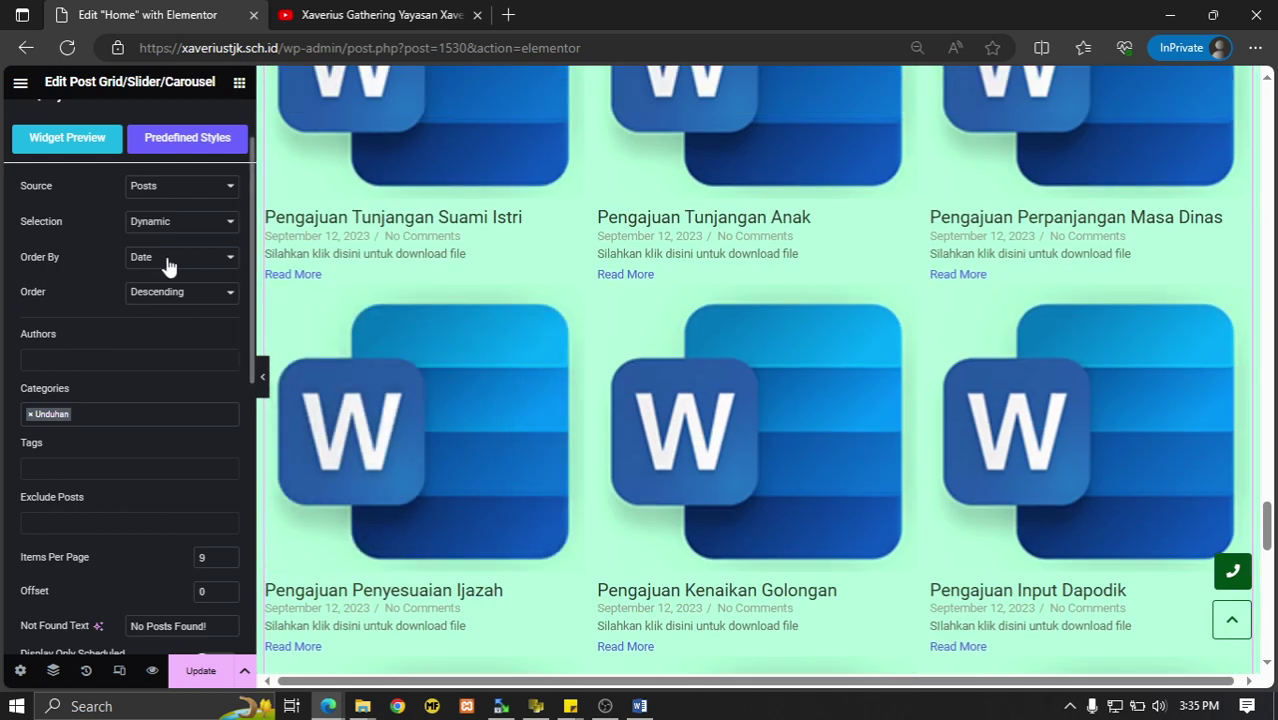
{"action": "left_click", "coordinate": [203, 302]}
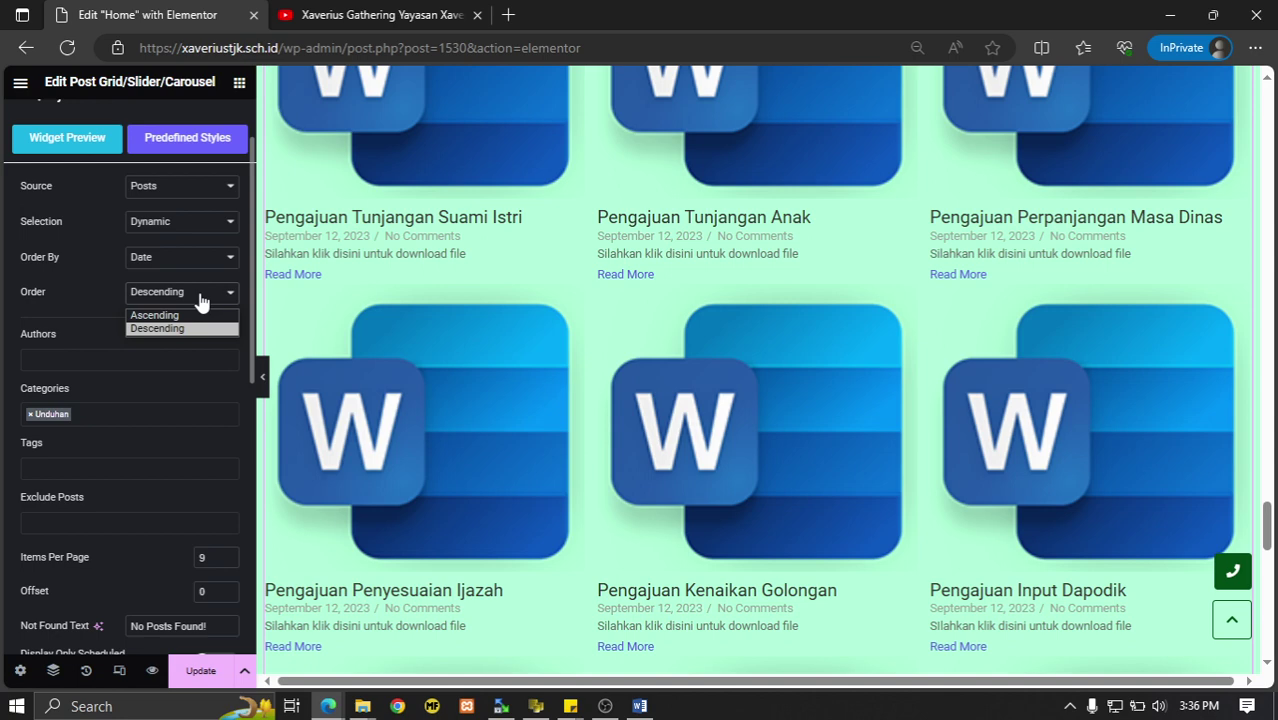
{"action": "left_click", "coordinate": [2, 314]}
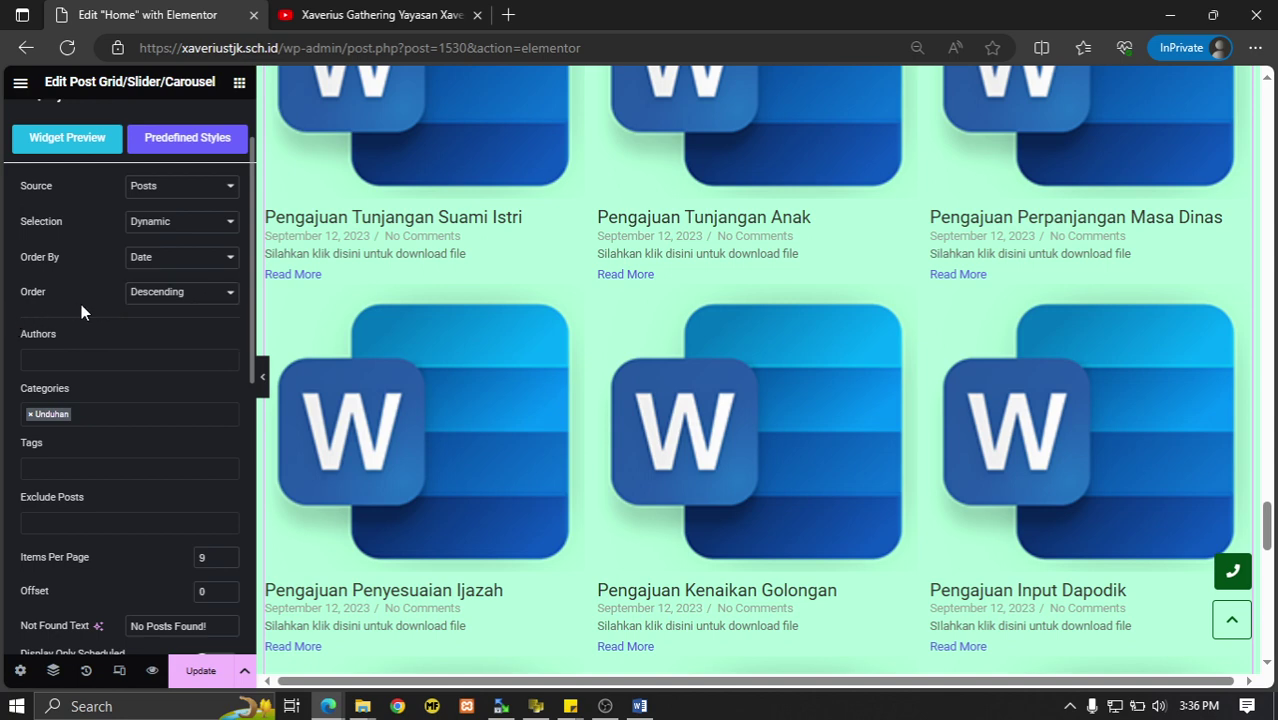
Set the post grid's Items Per Page to 6.
{"action": "scroll", "coordinate": [125, 337], "scroll_direction": "down", "scroll_amount": 3}
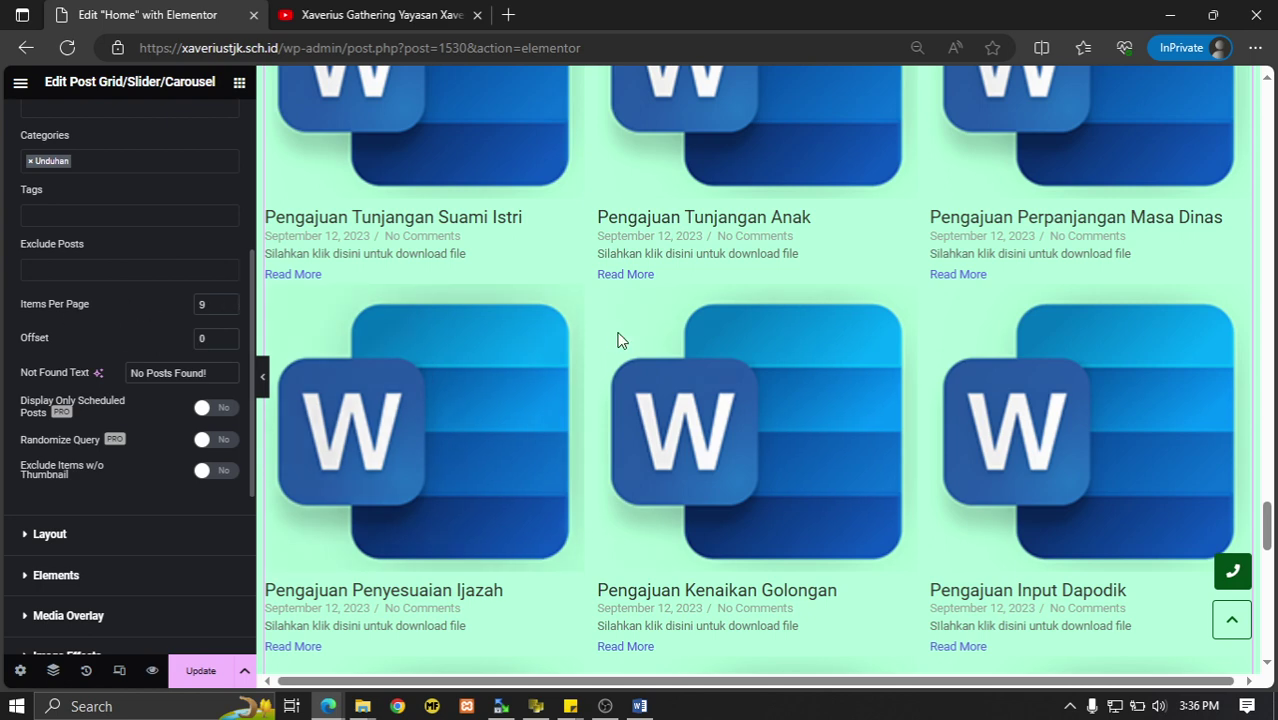
{"action": "scroll", "coordinate": [408, 330], "scroll_direction": "up", "scroll_amount": 3}
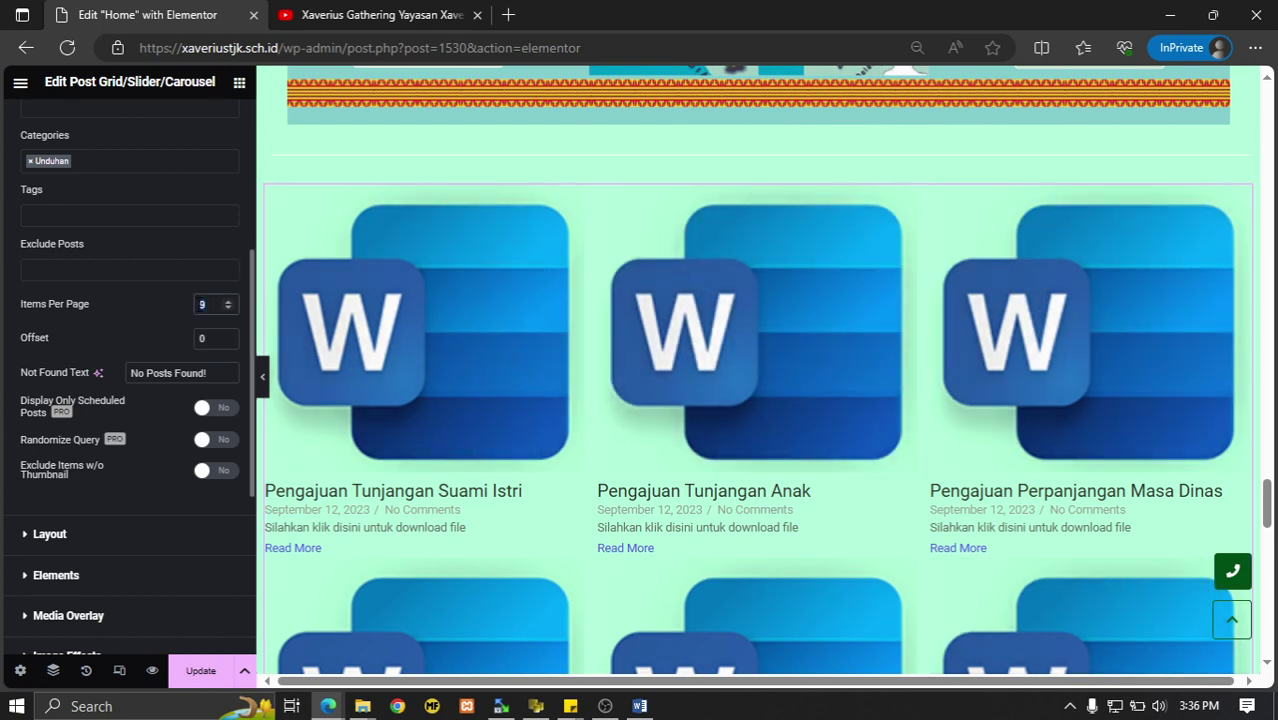
{"action": "scroll", "coordinate": [390, 300], "scroll_direction": "down", "scroll_amount": 5}
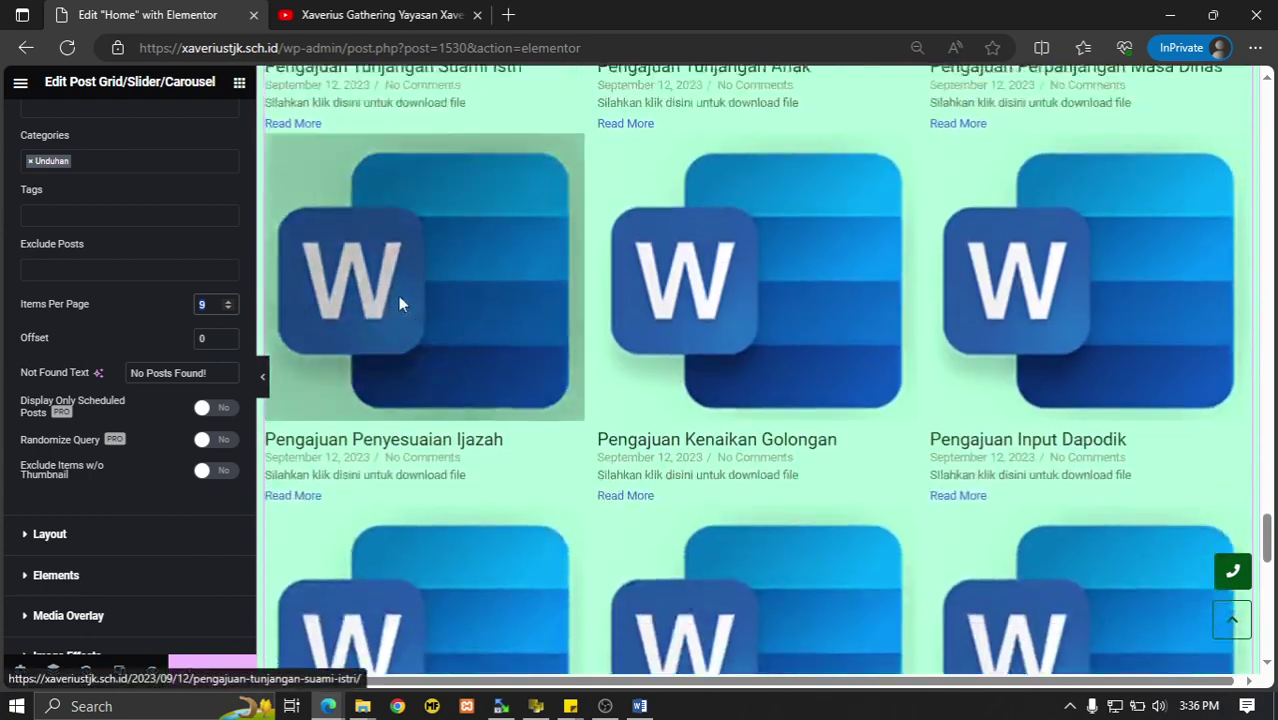
{"action": "scroll", "coordinate": [405, 280], "scroll_direction": "up", "scroll_amount": 3}
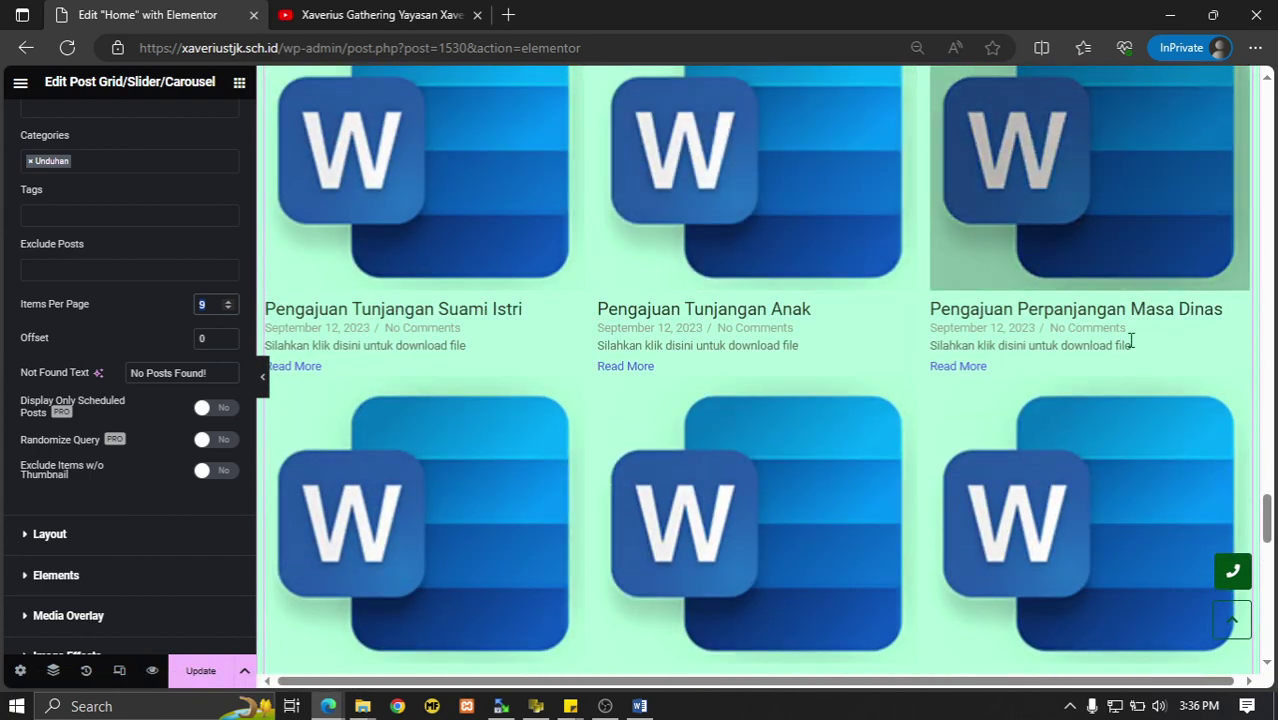
{"action": "scroll", "coordinate": [390, 491], "scroll_direction": "down", "scroll_amount": 4}
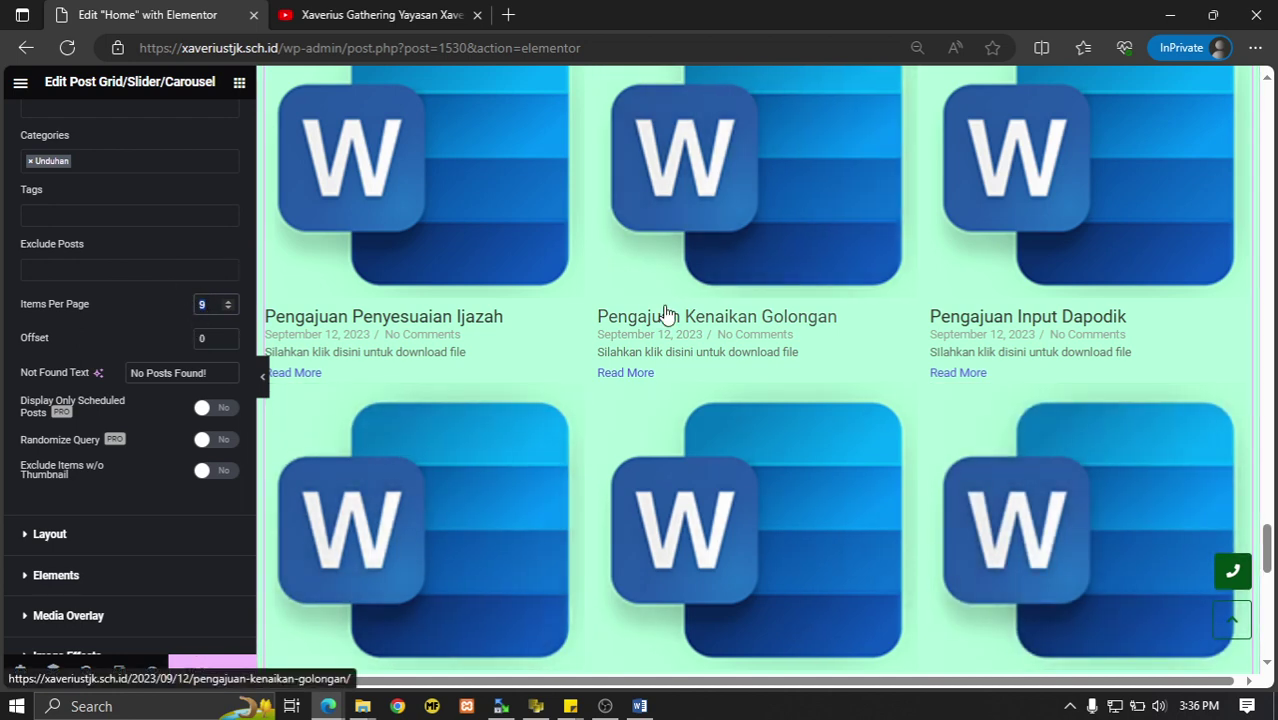
{"action": "type", "text": "6"}
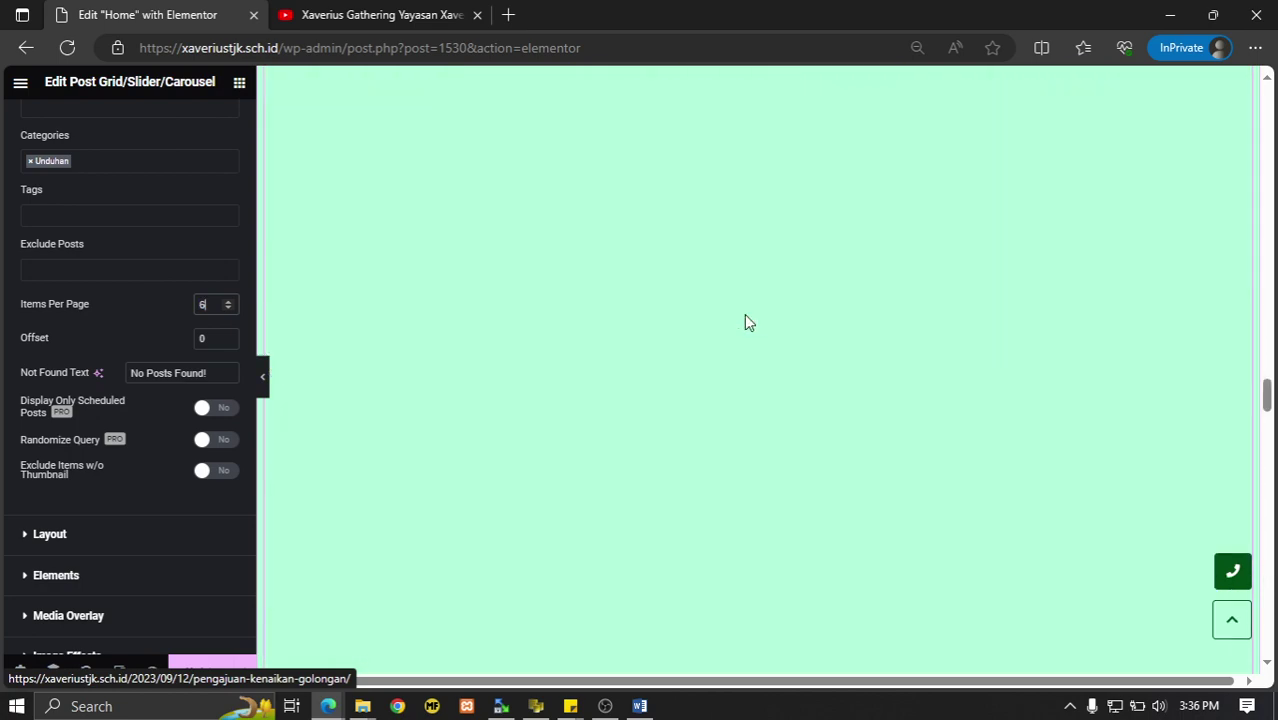
{"action": "scroll", "coordinate": [696, 329], "scroll_direction": "up", "scroll_amount": 6}
{"action": "scroll", "coordinate": [724, 340], "scroll_direction": "down", "scroll_amount": 2}
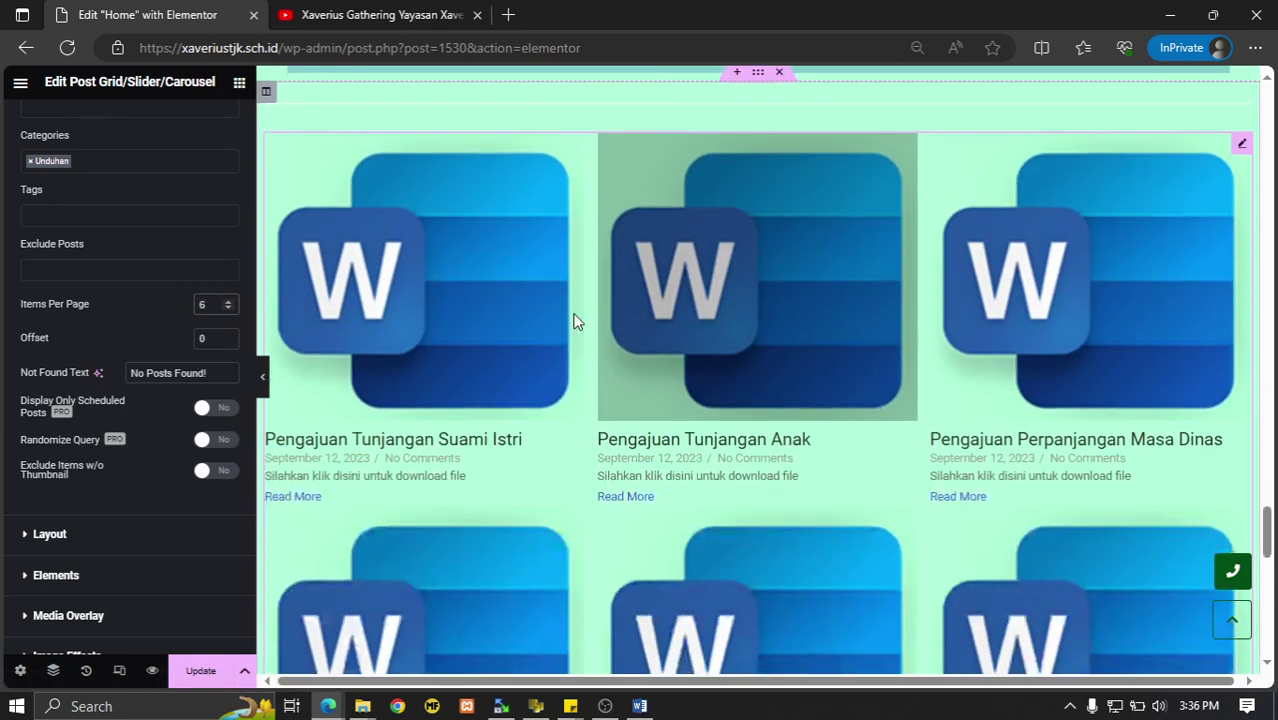
Review the rows of the post grid down to its Load More button.
{"action": "scroll", "coordinate": [1000, 300], "scroll_direction": "down", "scroll_amount": 3}
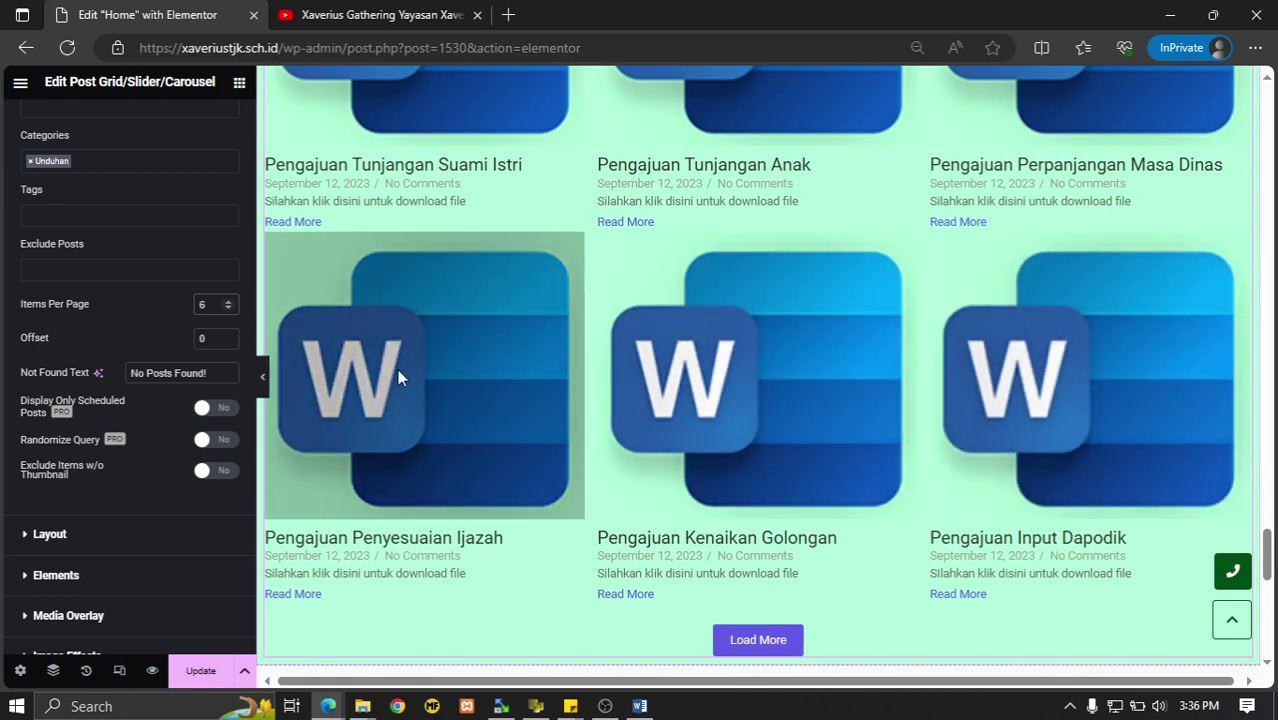
{"action": "scroll", "coordinate": [412, 366], "scroll_direction": "down", "scroll_amount": 1}
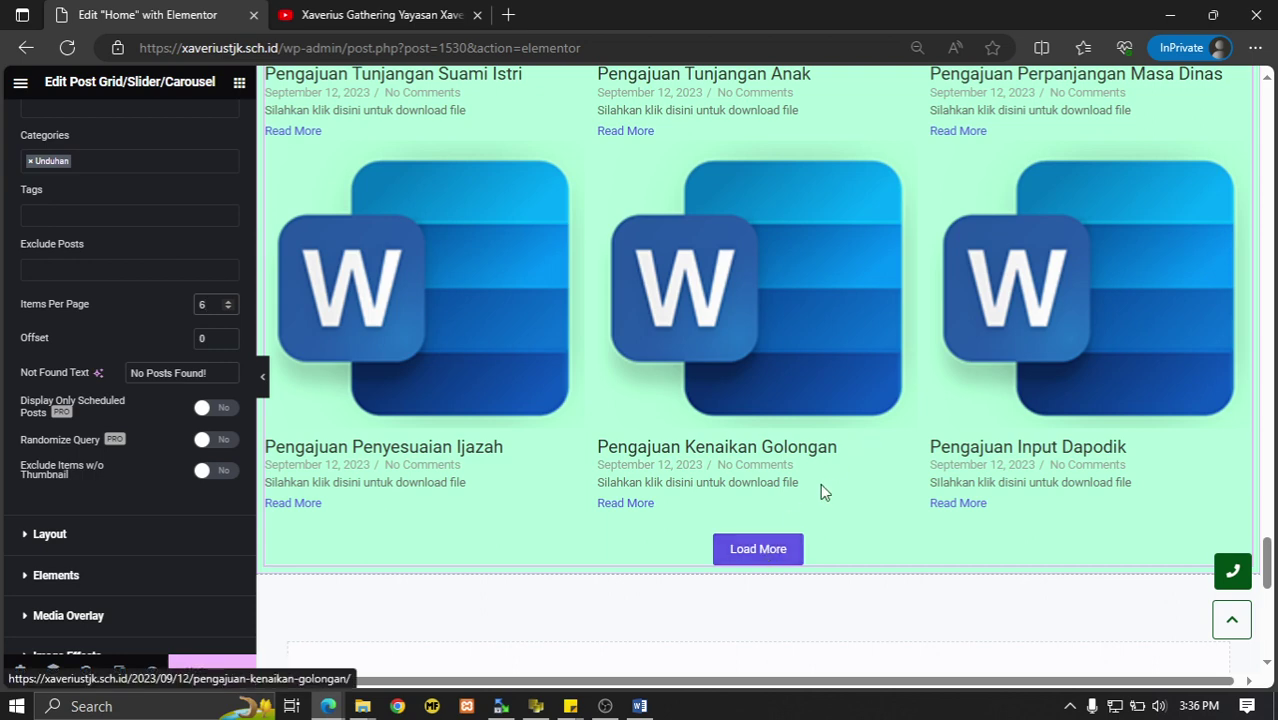
{"action": "left_click", "coordinate": [758, 550]}
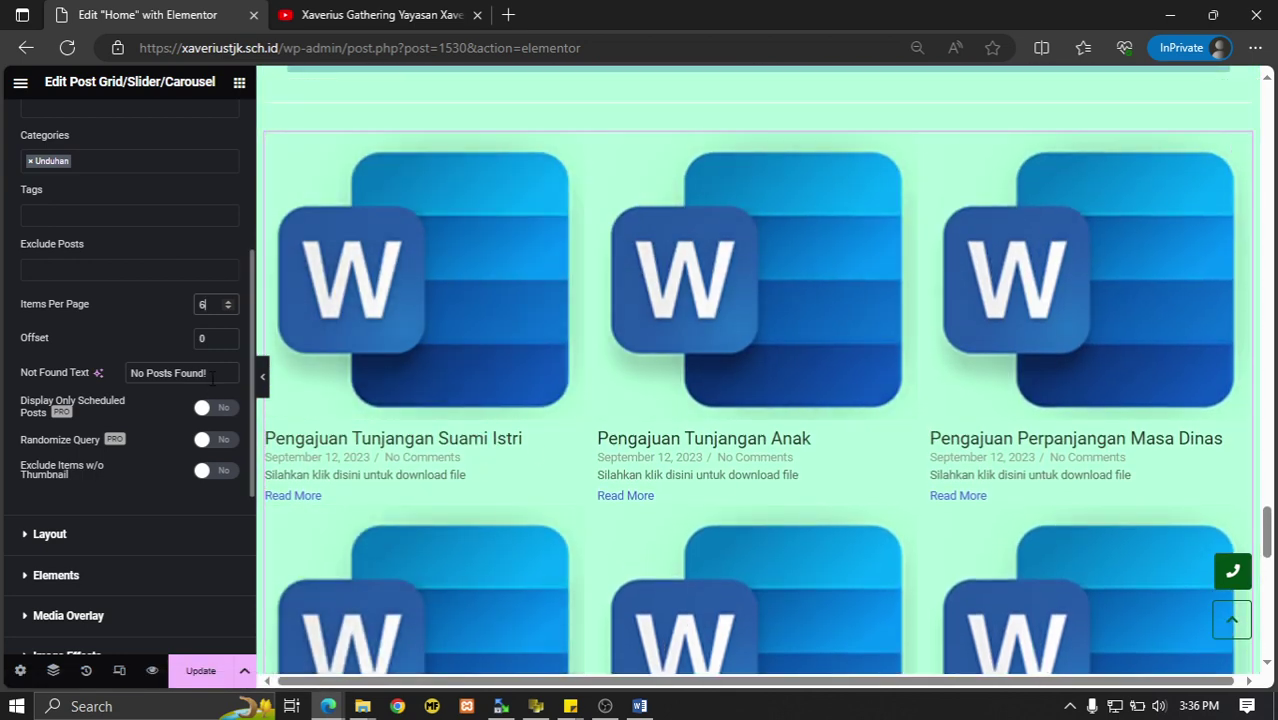
{"action": "scroll", "coordinate": [117, 376], "scroll_direction": "down", "scroll_amount": 1}
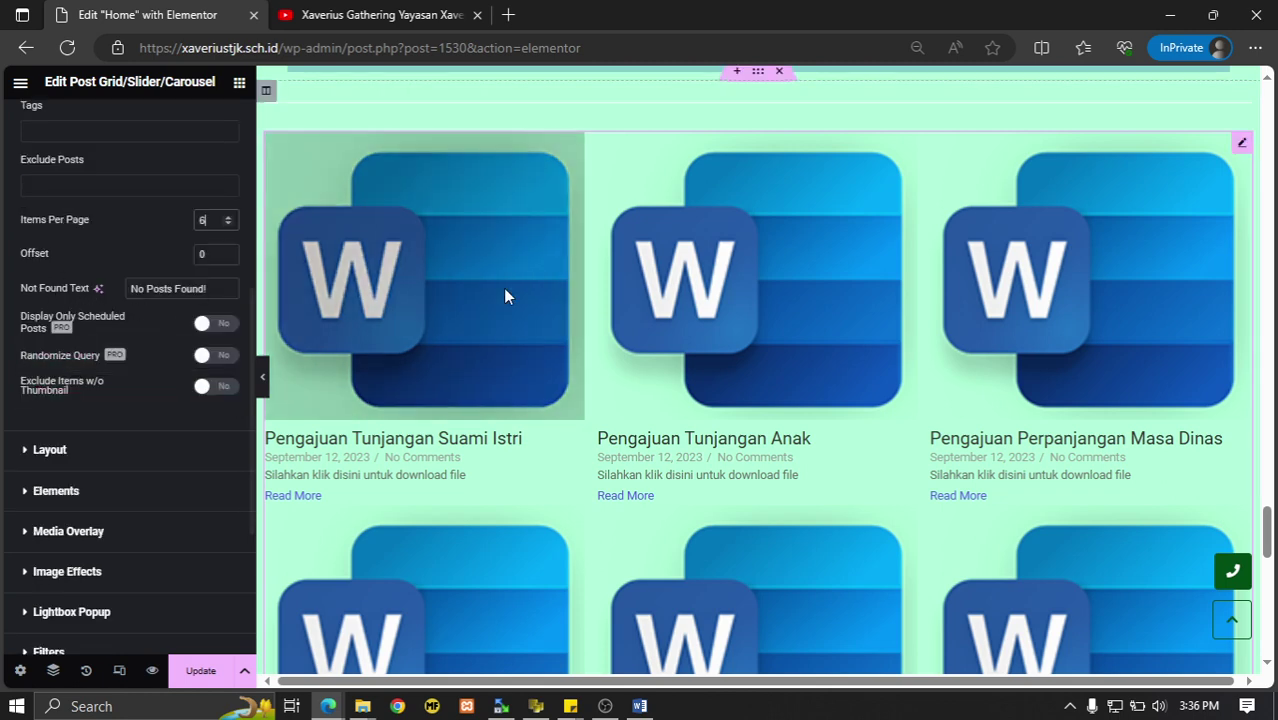
Examine the post grid's Not Found Text and its layout settings.
{"action": "left_click_drag", "start_coordinate": [218, 288], "coordinate": [128, 290]}
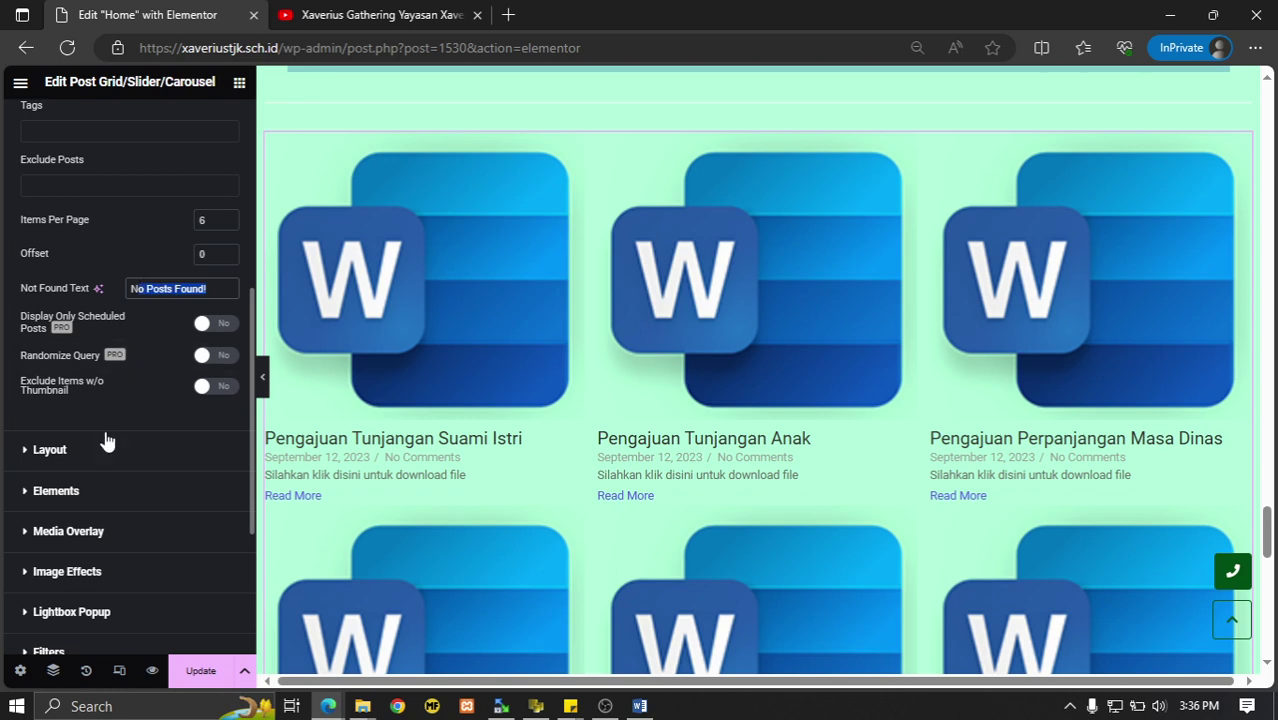
{"action": "scroll", "coordinate": [105, 434], "scroll_direction": "down", "scroll_amount": 1}
{"action": "left_click", "coordinate": [50, 366]}
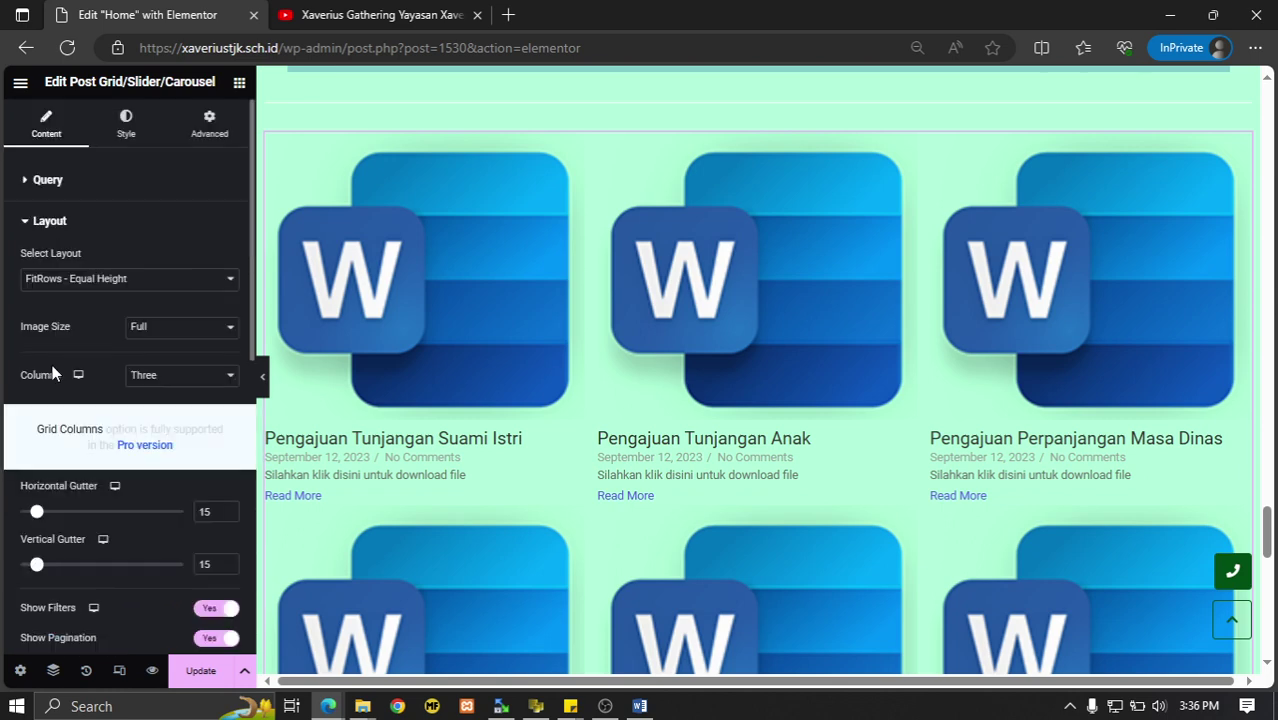
{"action": "left_click", "coordinate": [78, 228]}
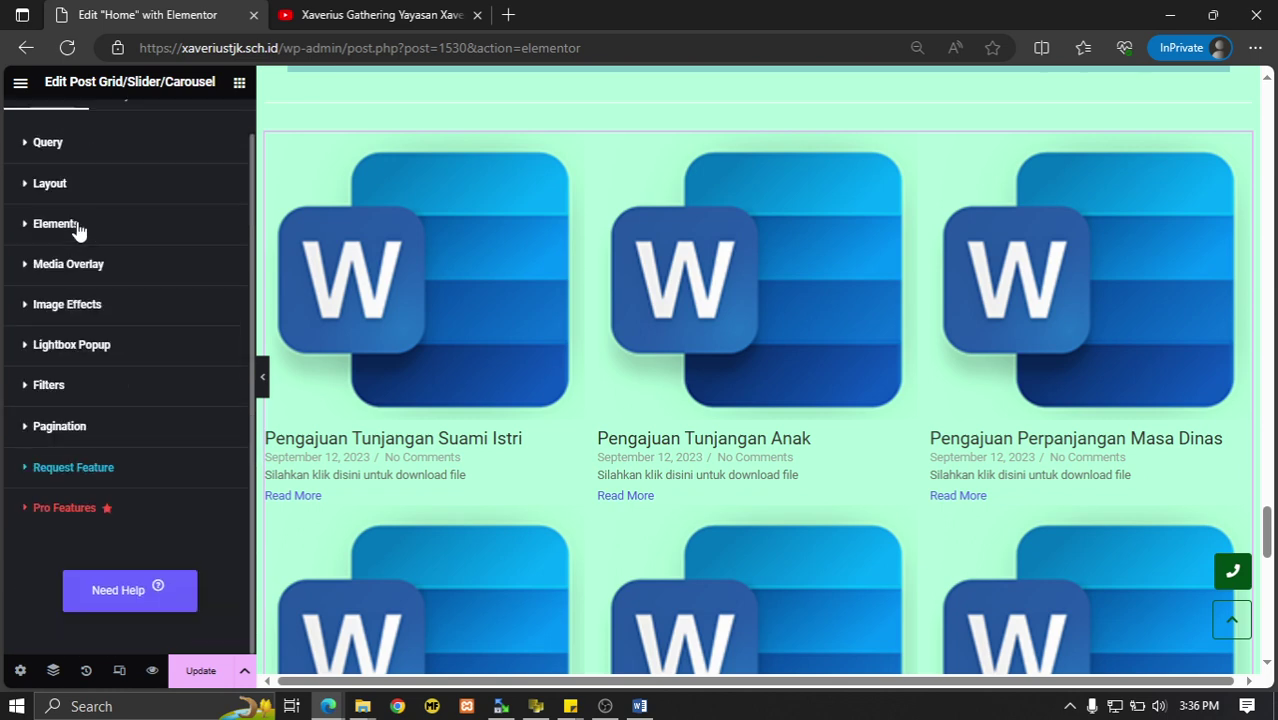
Preview the post grid at full page width down to its Load More button and look over its rows in the editor.
{"action": "left_click", "coordinate": [262, 381]}
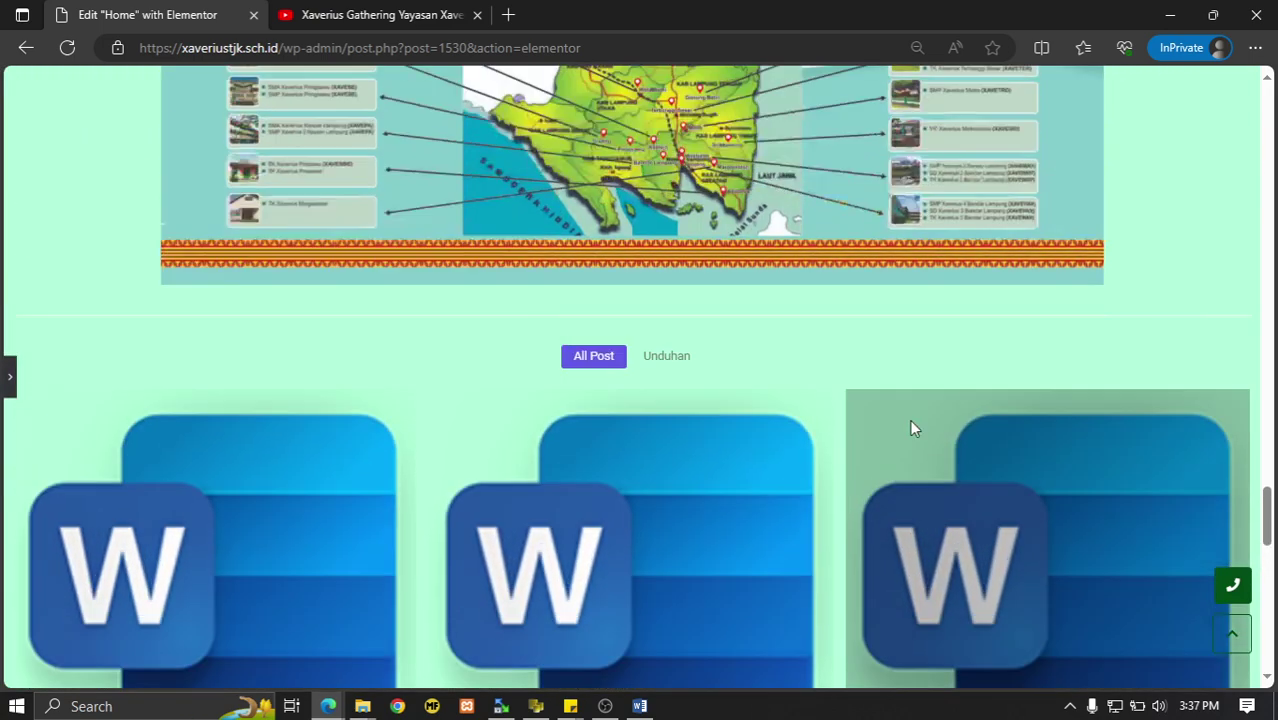
{"action": "scroll", "coordinate": [907, 424], "scroll_direction": "down", "scroll_amount": 2}
{"action": "scroll", "coordinate": [807, 380], "scroll_direction": "down", "scroll_amount": 4}
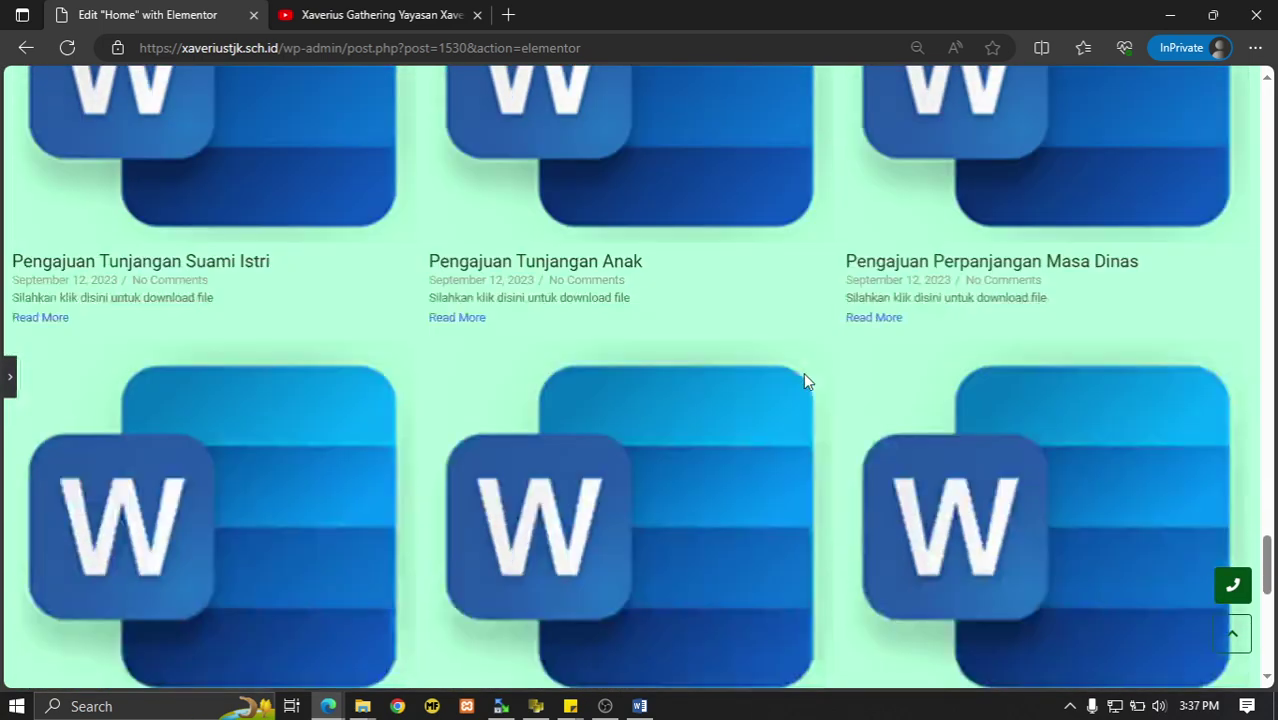
{"action": "scroll", "coordinate": [803, 380], "scroll_direction": "down", "scroll_amount": 1}
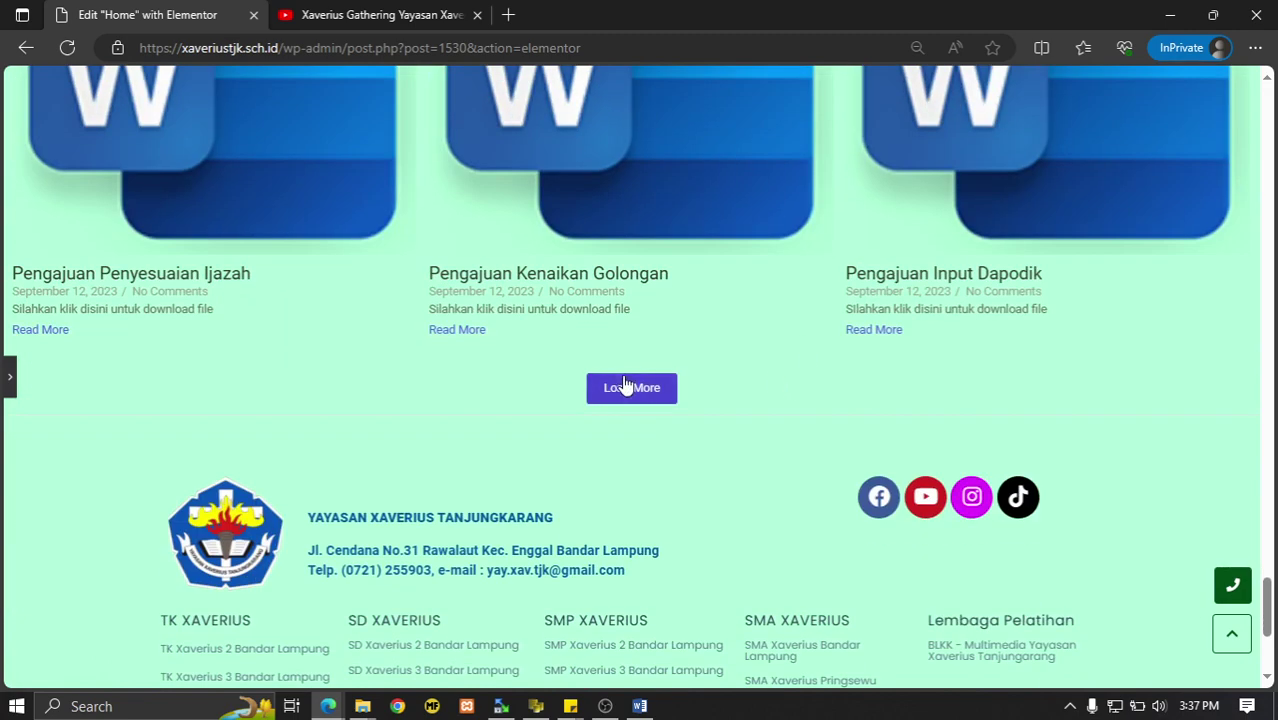
{"action": "left_click", "coordinate": [8, 381]}
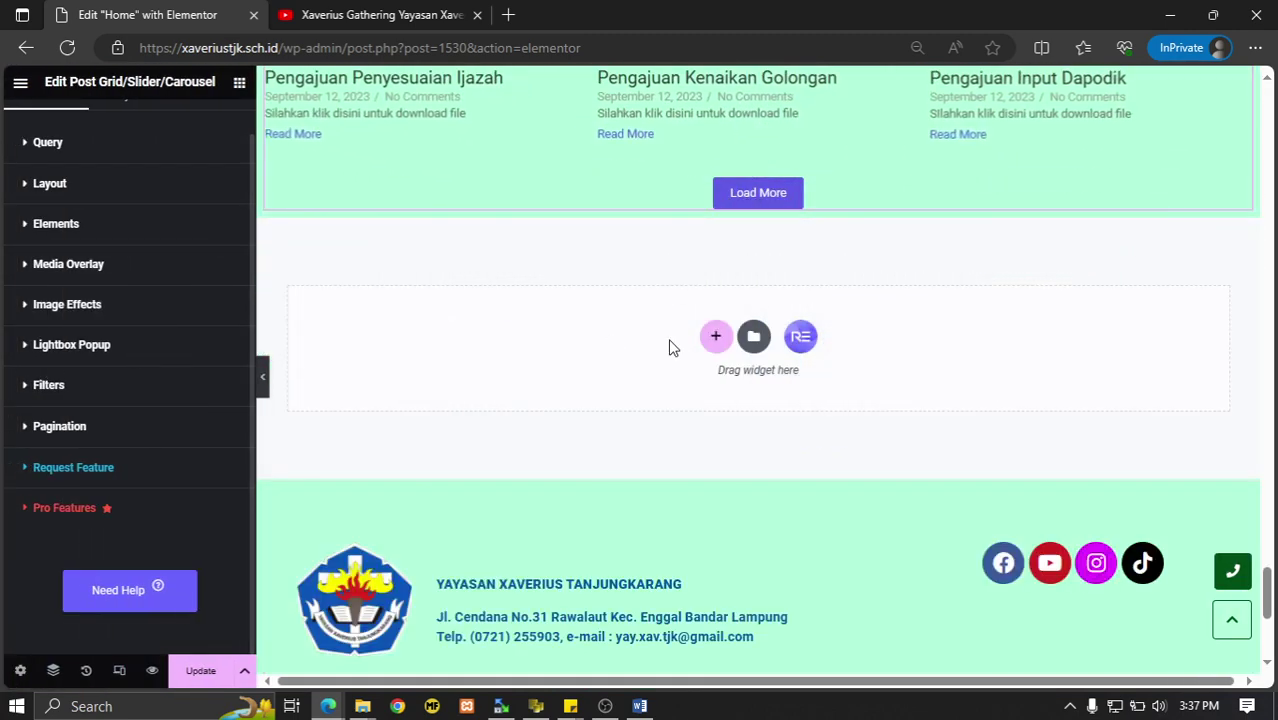
{"action": "scroll", "coordinate": [691, 334], "scroll_direction": "up", "scroll_amount": 3}
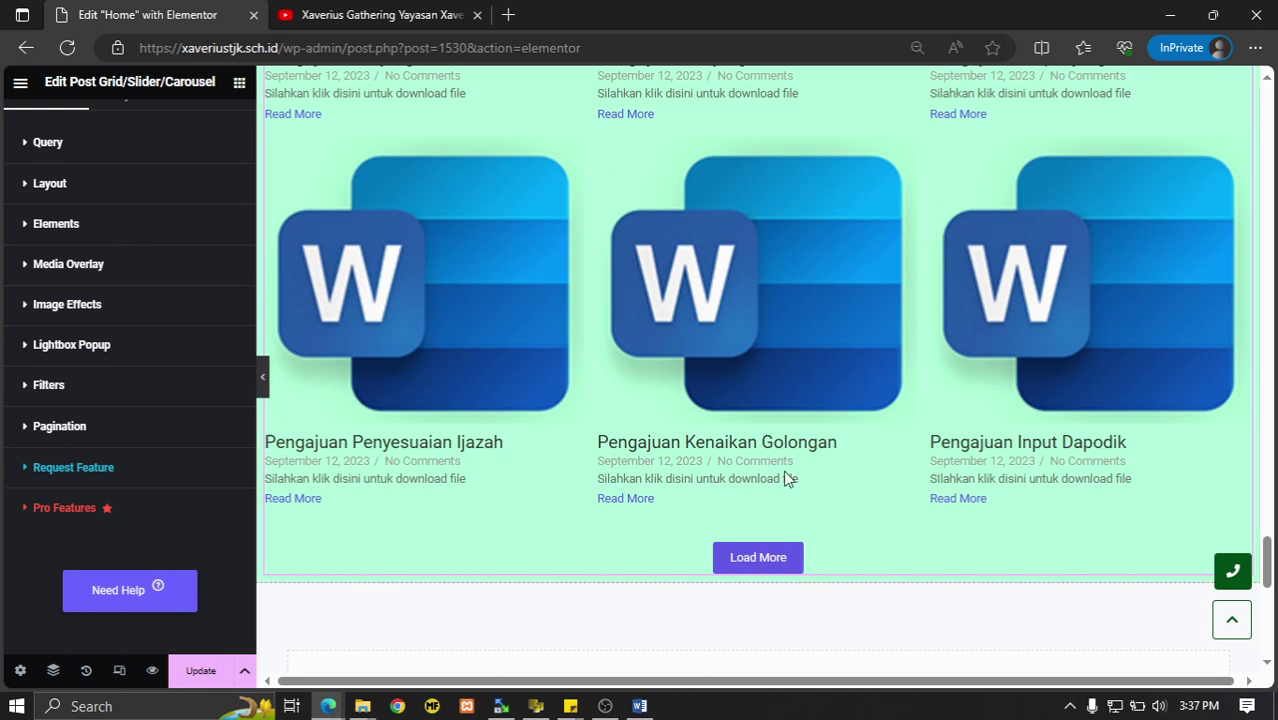
{"action": "scroll", "coordinate": [783, 483], "scroll_direction": "up", "scroll_amount": 2}
{"action": "scroll", "coordinate": [782, 482], "scroll_direction": "up", "scroll_amount": 1}
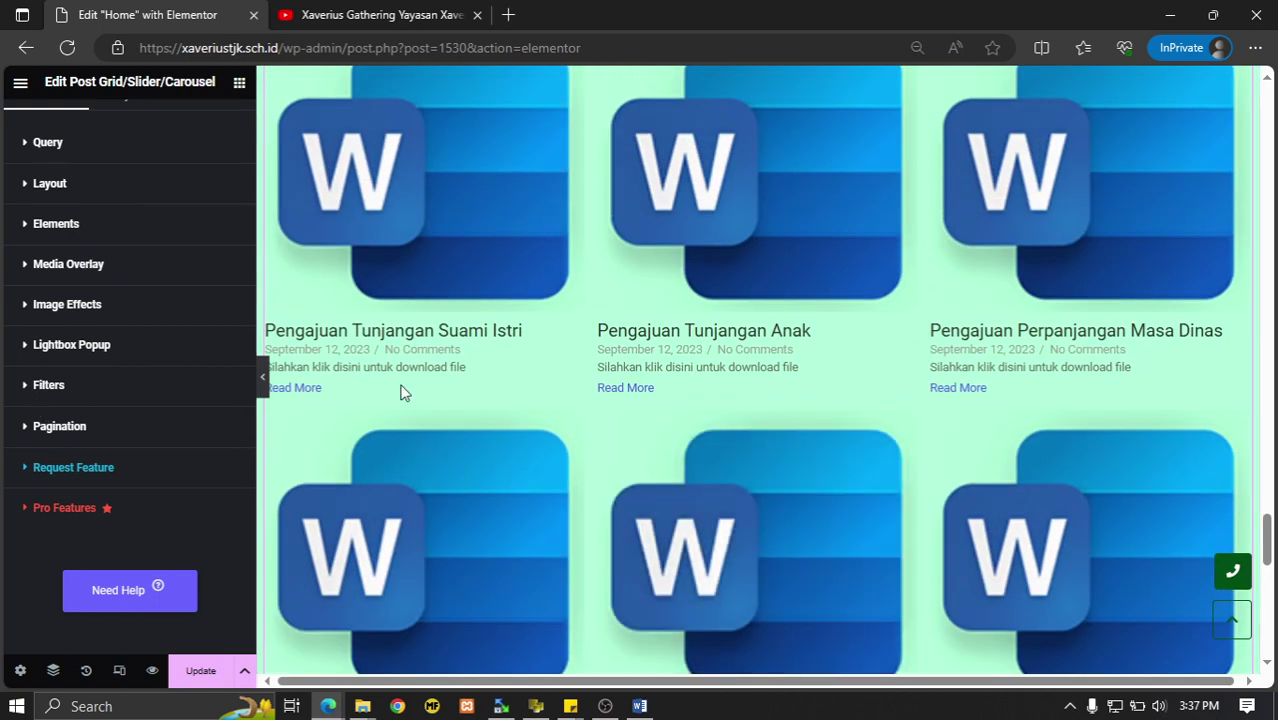
{"action": "scroll", "coordinate": [392, 395], "scroll_direction": "up", "scroll_amount": 1}
{"action": "scroll", "coordinate": [437, 297], "scroll_direction": "up", "scroll_amount": 3}
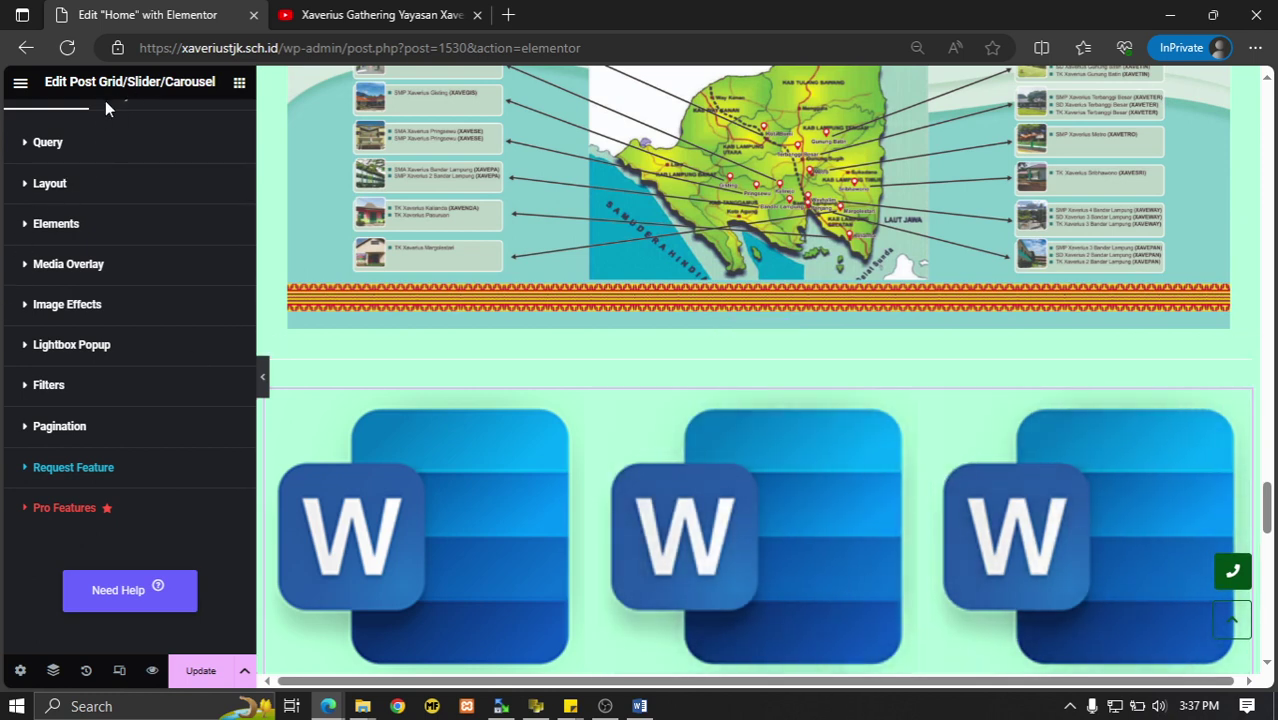
{"action": "scroll", "coordinate": [110, 194], "scroll_direction": "up", "scroll_amount": 1}
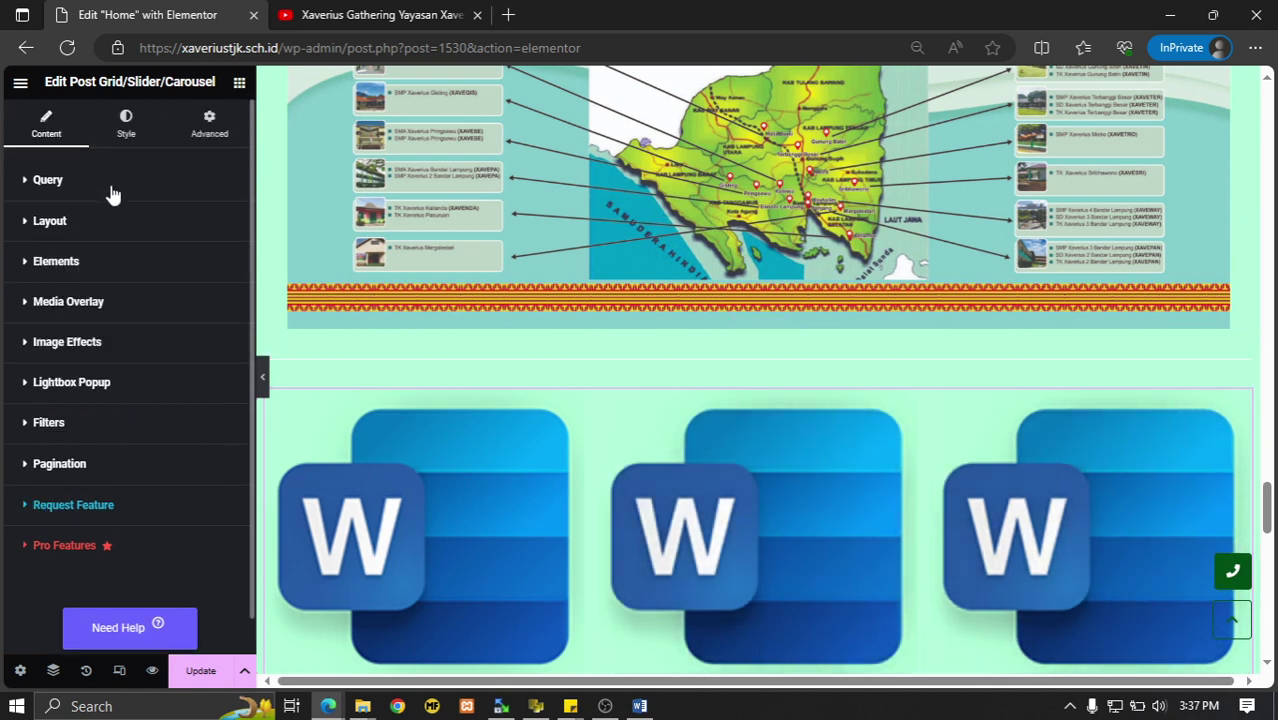
Set the post grid's layout to List Style.
{"action": "left_click", "coordinate": [52, 221]}
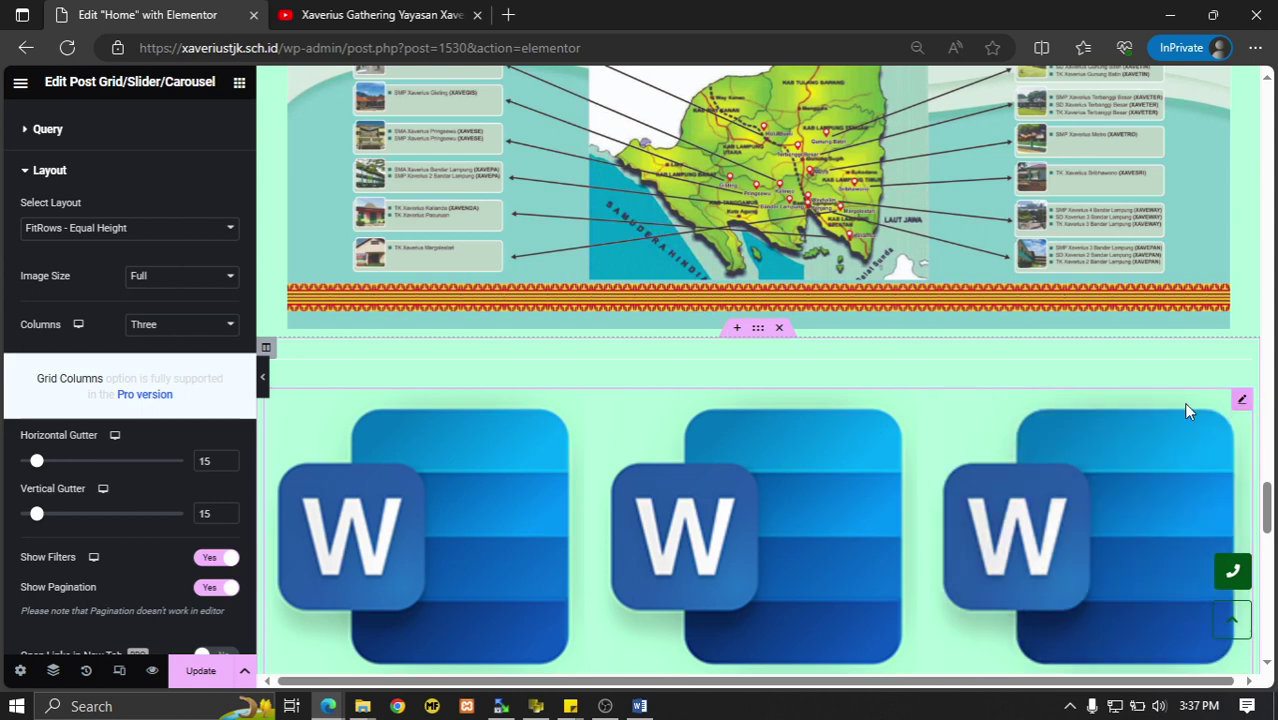
{"action": "left_click", "coordinate": [45, 130]}
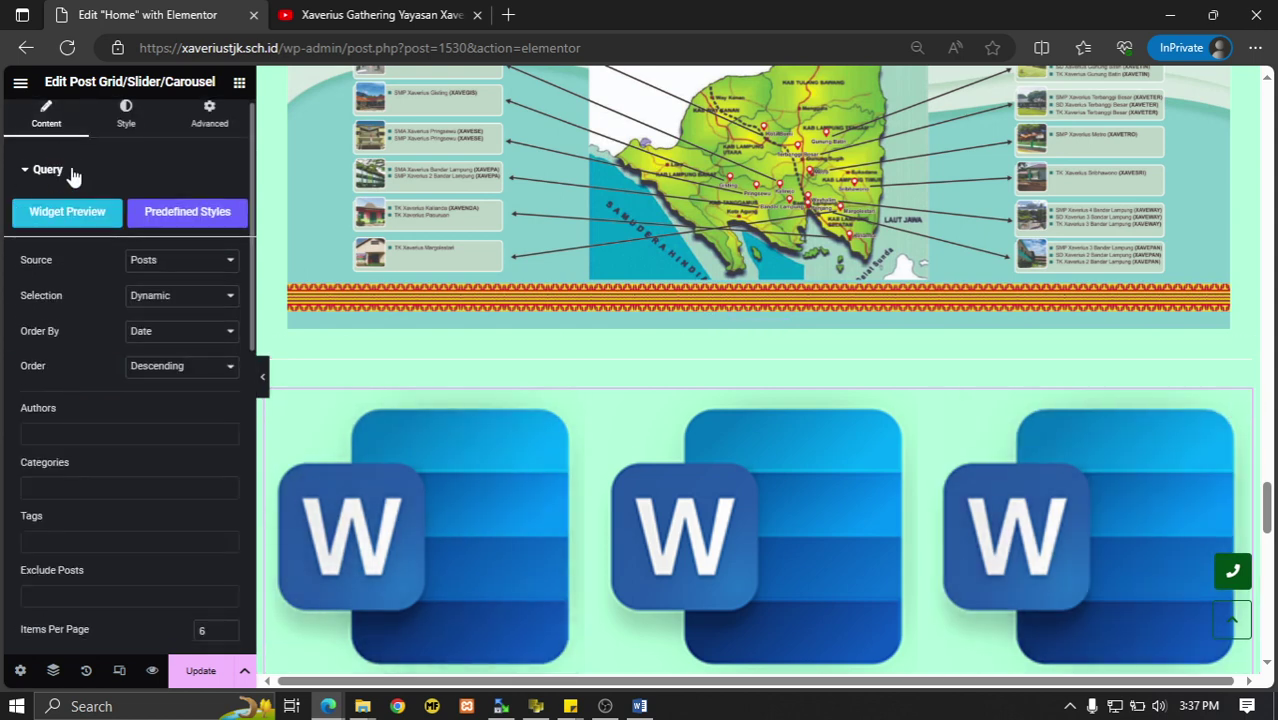
{"action": "left_click", "coordinate": [50, 172]}
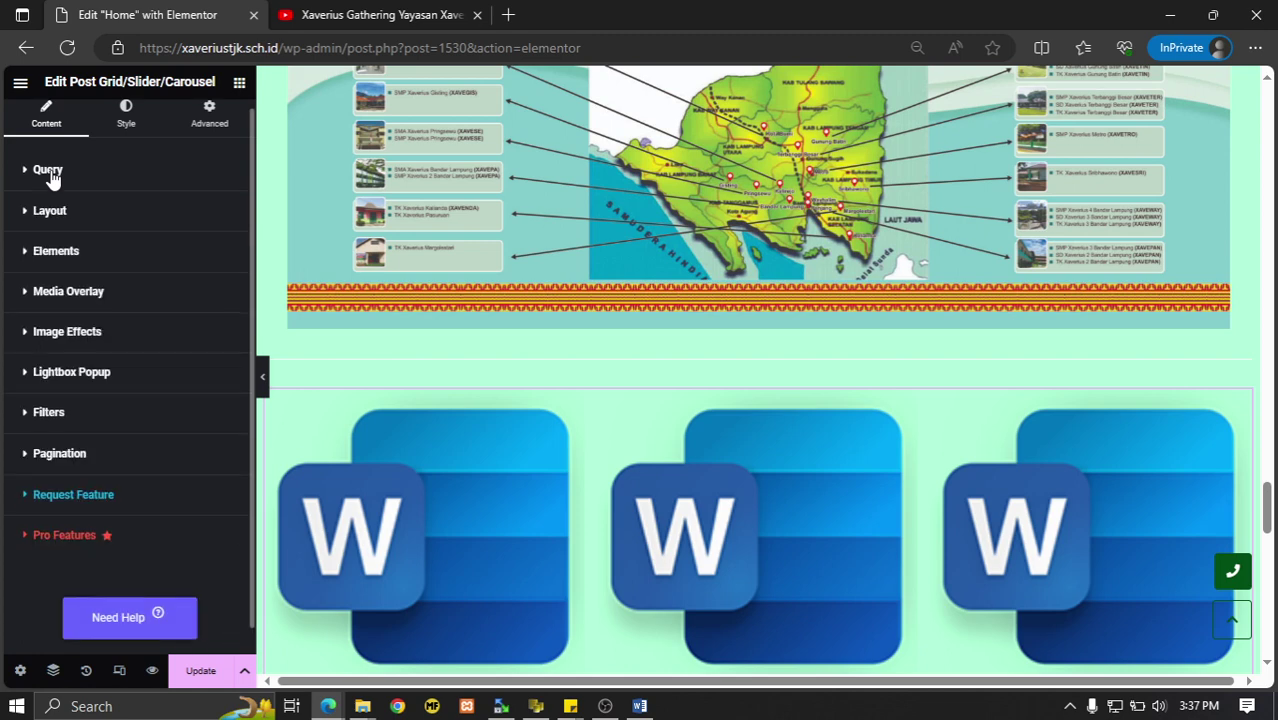
{"action": "left_click", "coordinate": [47, 209]}
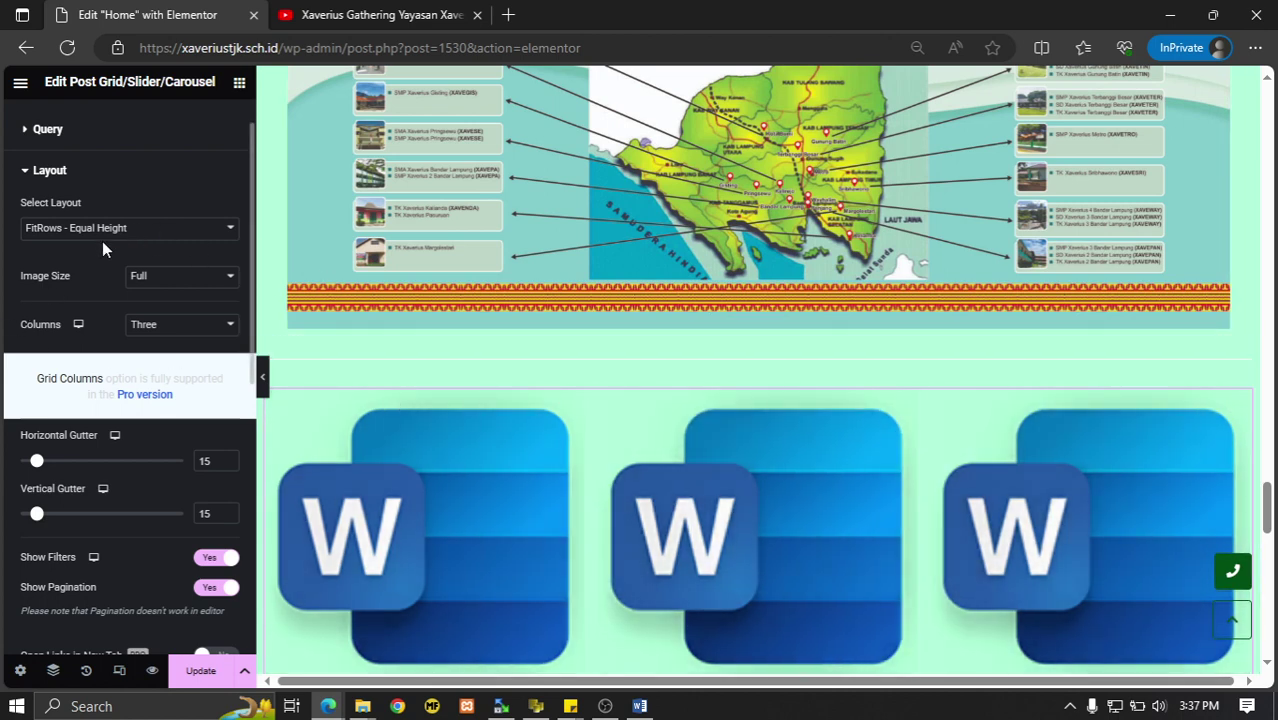
{"action": "left_click", "coordinate": [113, 232]}
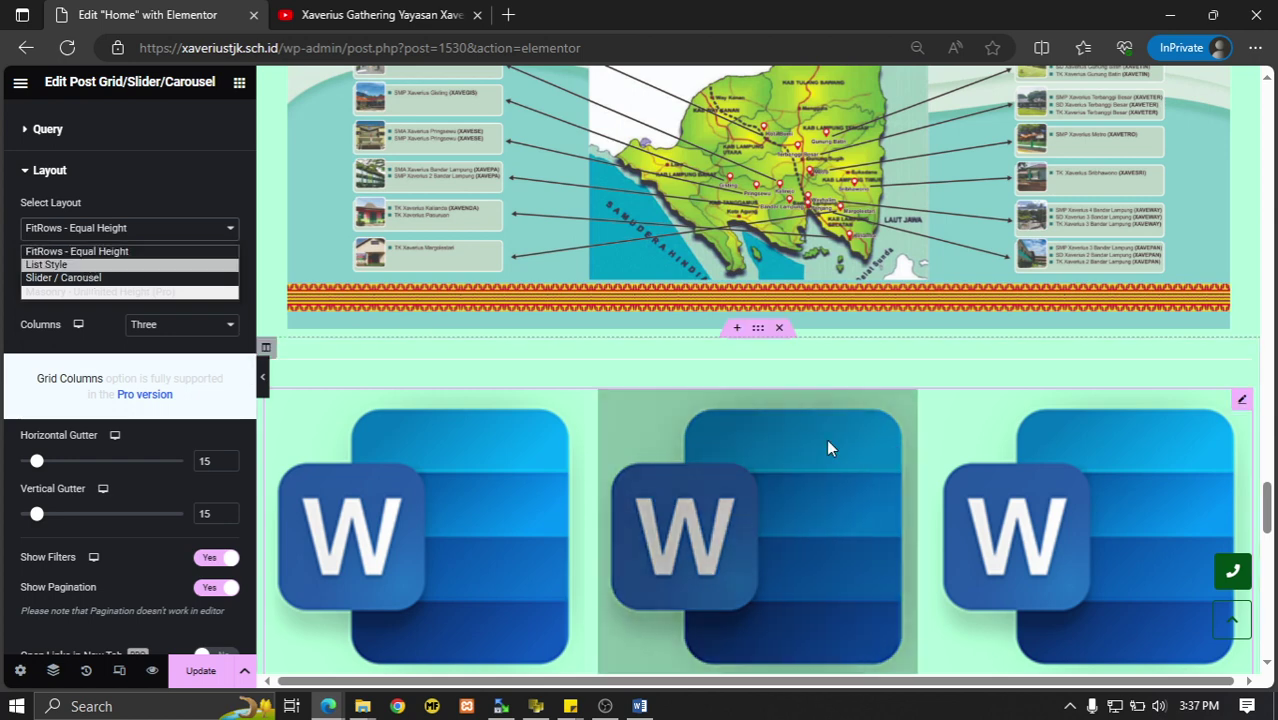
{"action": "left_click", "coordinate": [66, 266]}
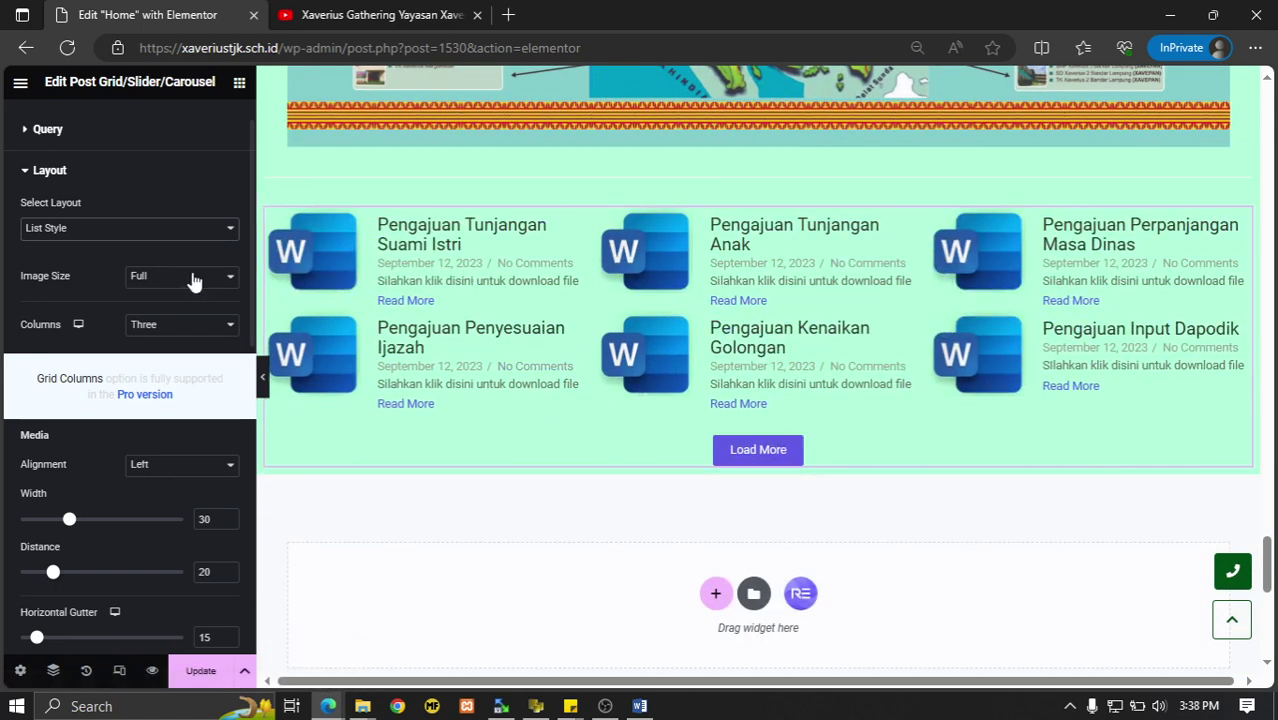
Try the Masonry - Unlimited Height (Pro) layout on the post grid and switch it to Slider / Carousel.
{"action": "left_click", "coordinate": [194, 238]}
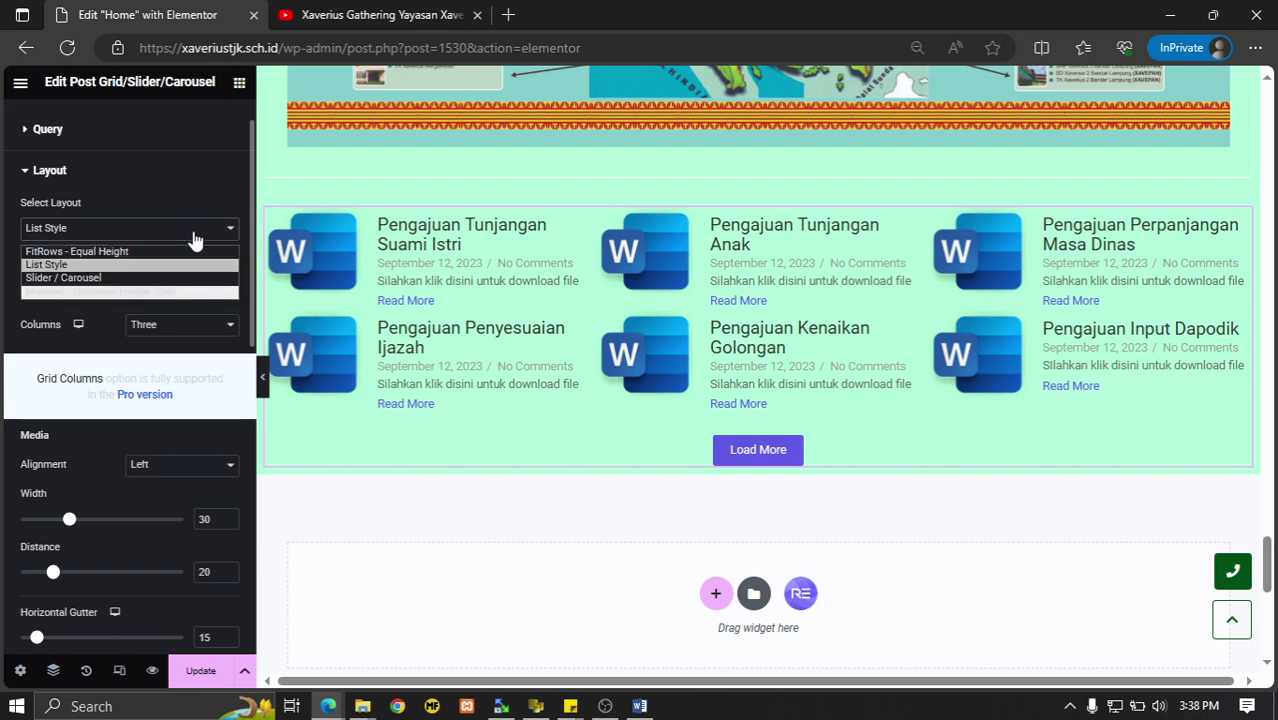
{"action": "left_click", "coordinate": [99, 286]}
{"action": "left_click", "coordinate": [173, 230]}
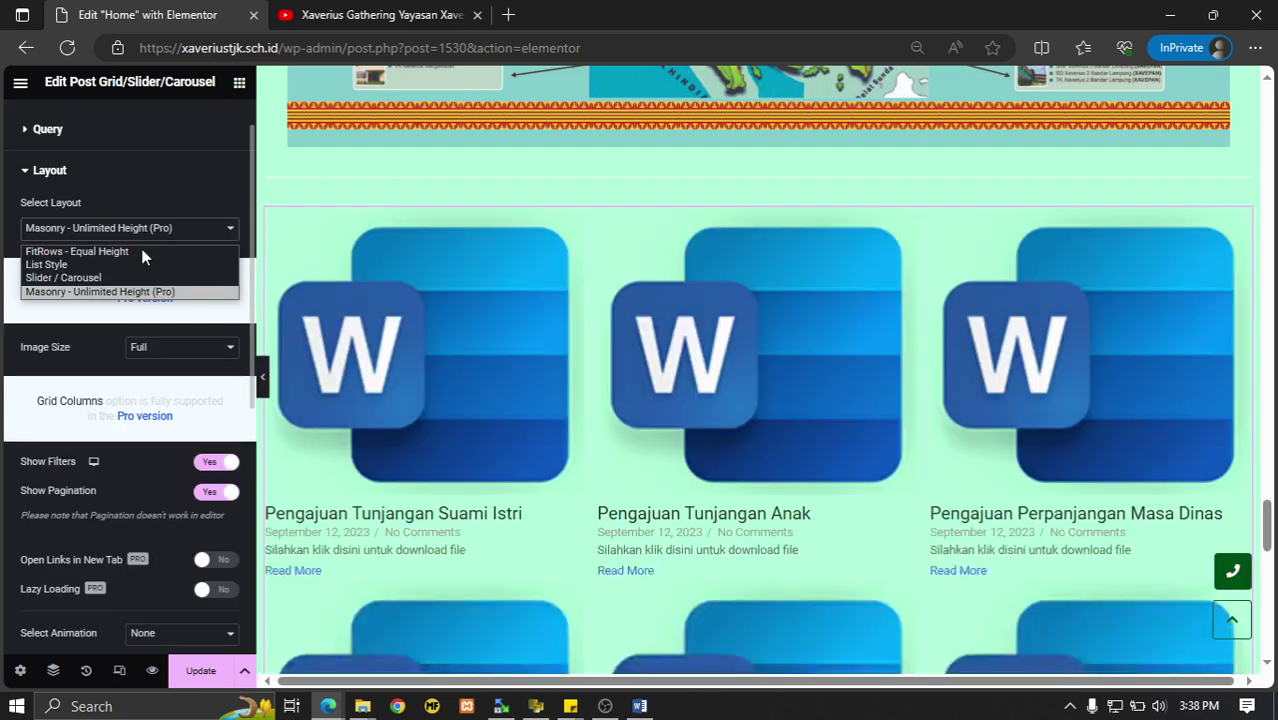
{"action": "left_click", "coordinate": [107, 275]}
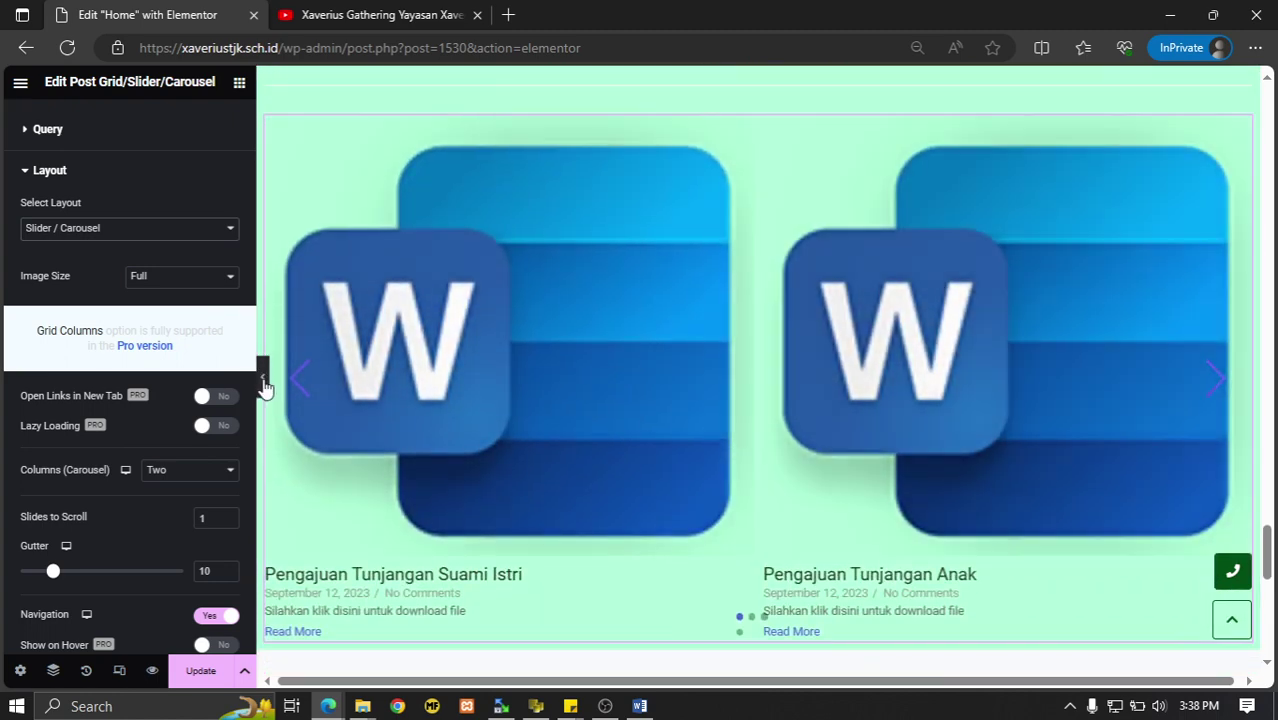
Preview the carousel at full page width and advance through its slides.
{"action": "left_click", "coordinate": [260, 380]}
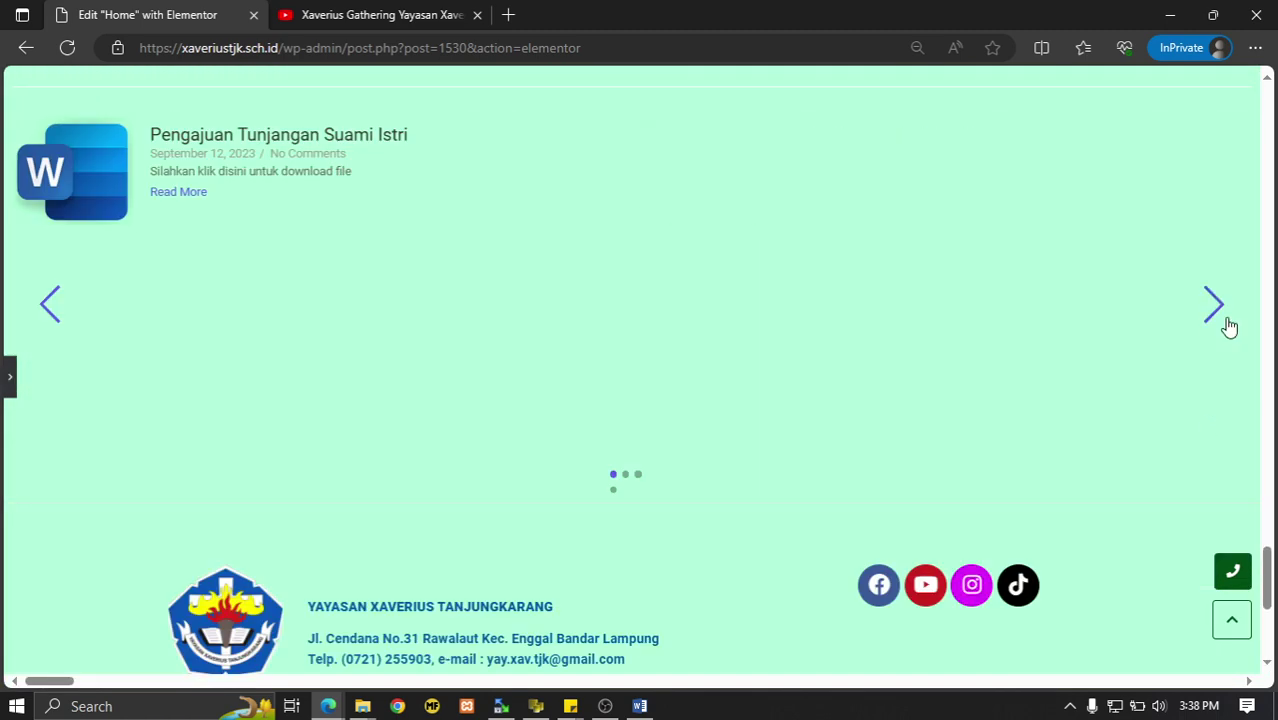
{"action": "left_click", "coordinate": [1213, 304]}
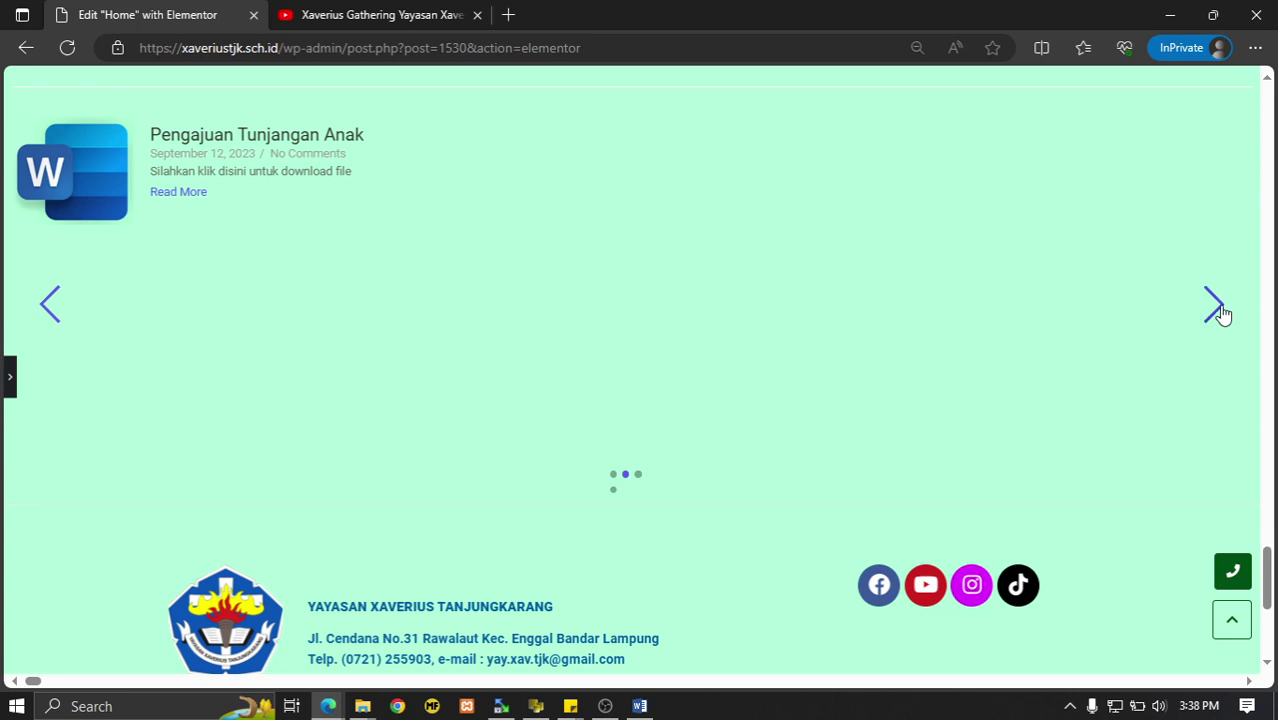
{"action": "left_click", "coordinate": [1220, 312]}
{"action": "left_click", "coordinate": [1221, 313]}
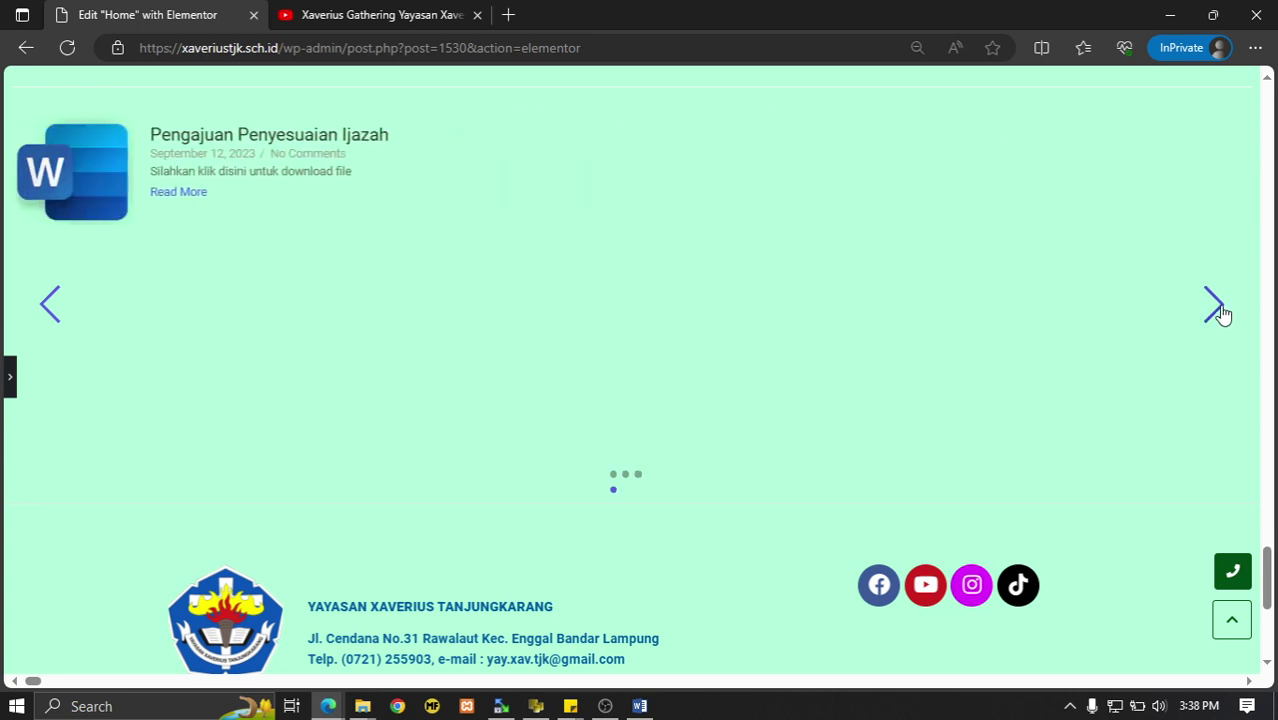
{"action": "left_click", "coordinate": [1218, 313]}
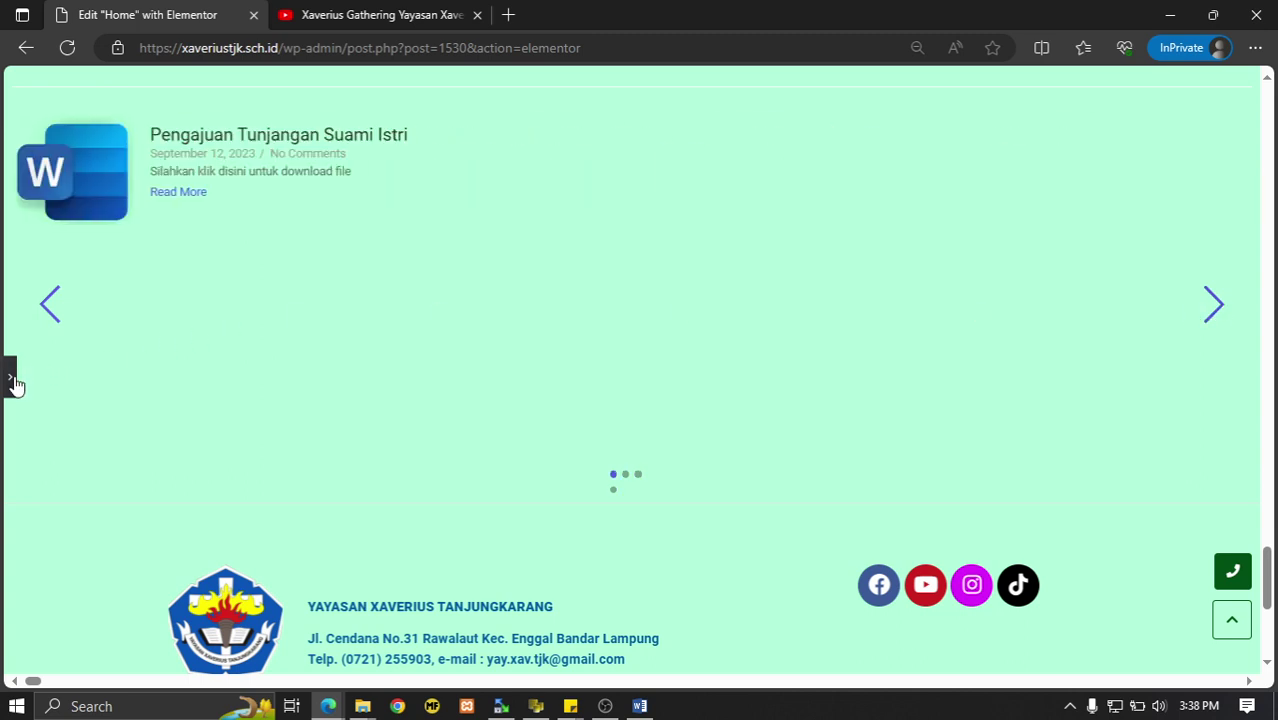
{"action": "left_click", "coordinate": [12, 380]}
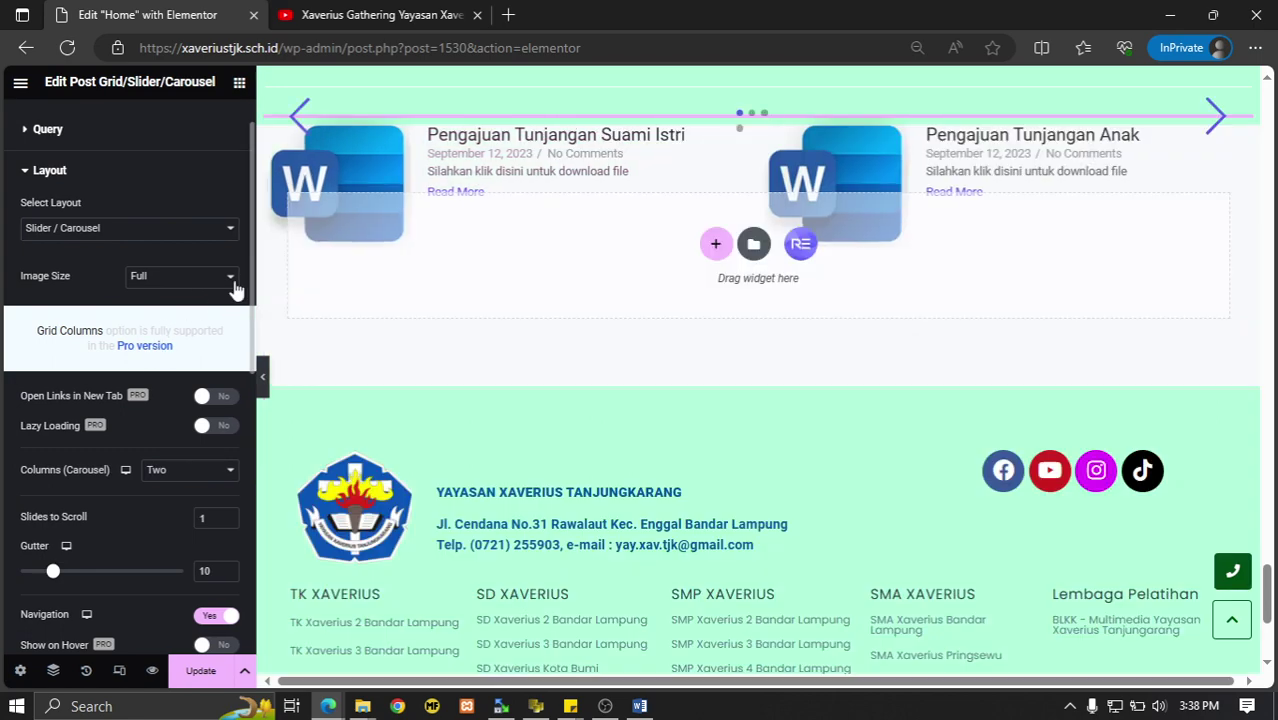
Review the carousel's remaining layout settings and the page sections above it, up to Pastoral Sekolah.
{"action": "scroll", "coordinate": [614, 205], "scroll_direction": "up", "scroll_amount": 2}
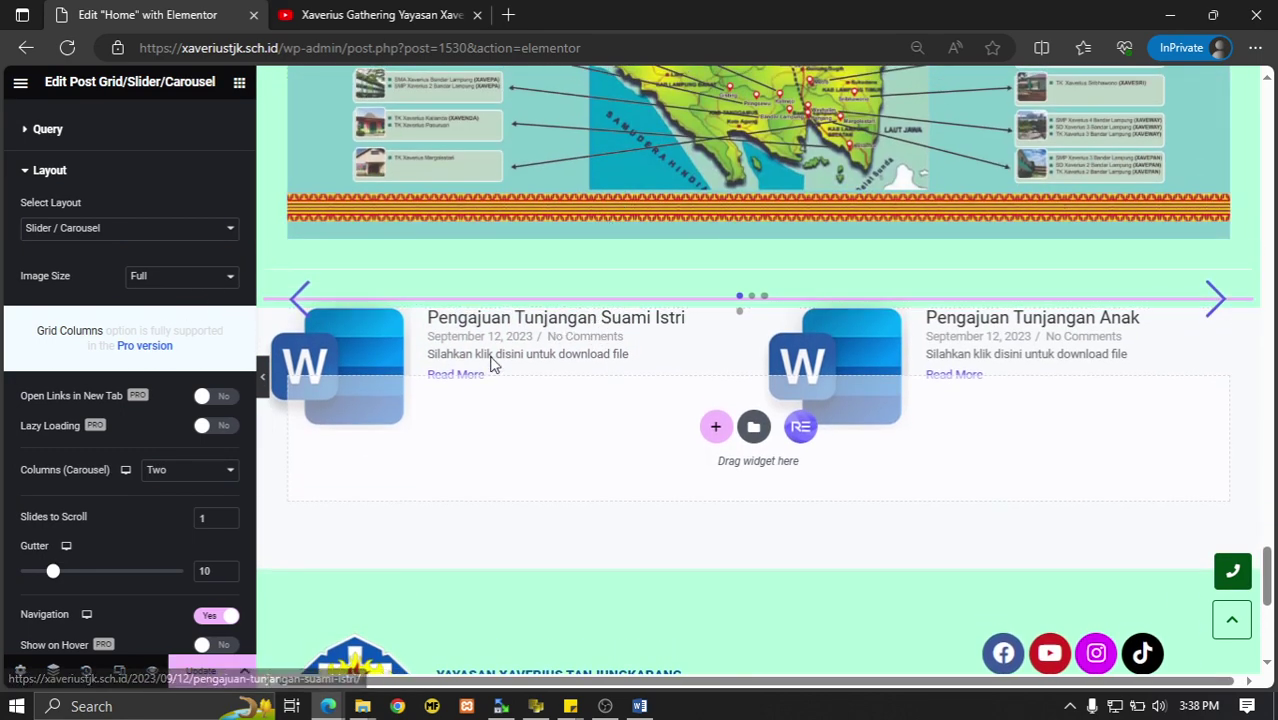
{"action": "scroll", "coordinate": [228, 309], "scroll_direction": "down", "scroll_amount": 6}
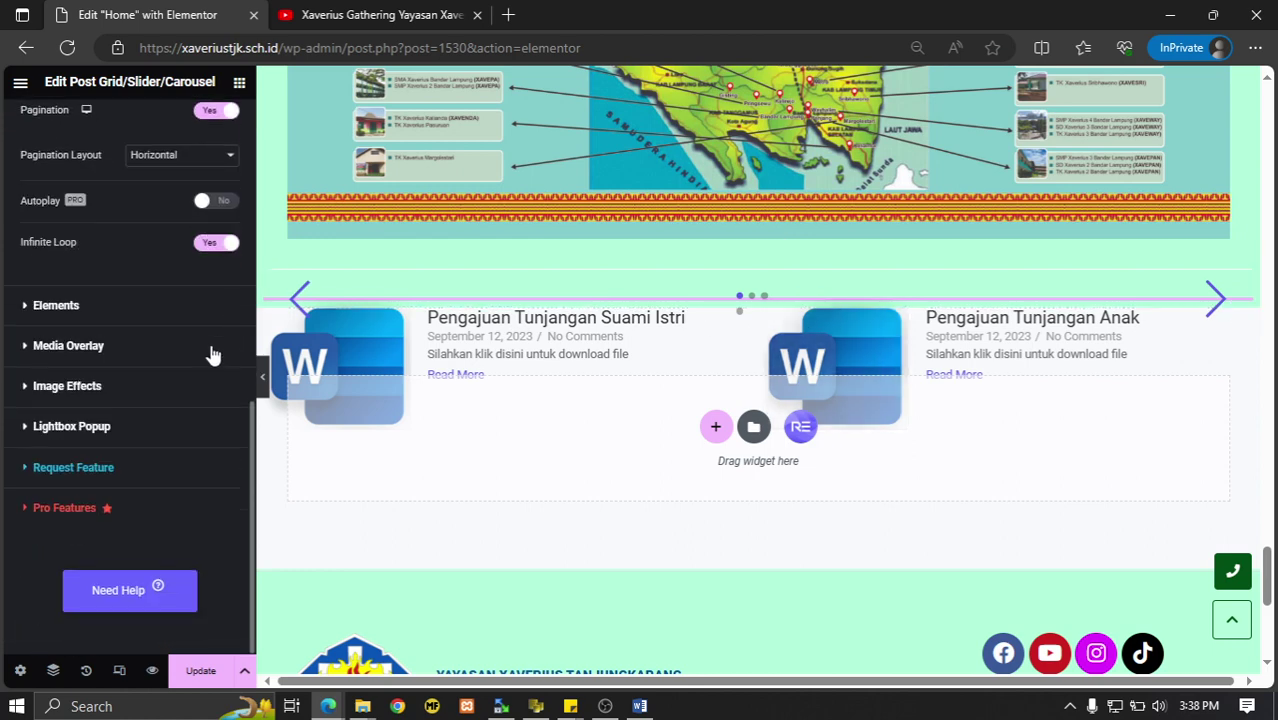
{"action": "scroll", "coordinate": [432, 355], "scroll_direction": "up", "scroll_amount": 10}
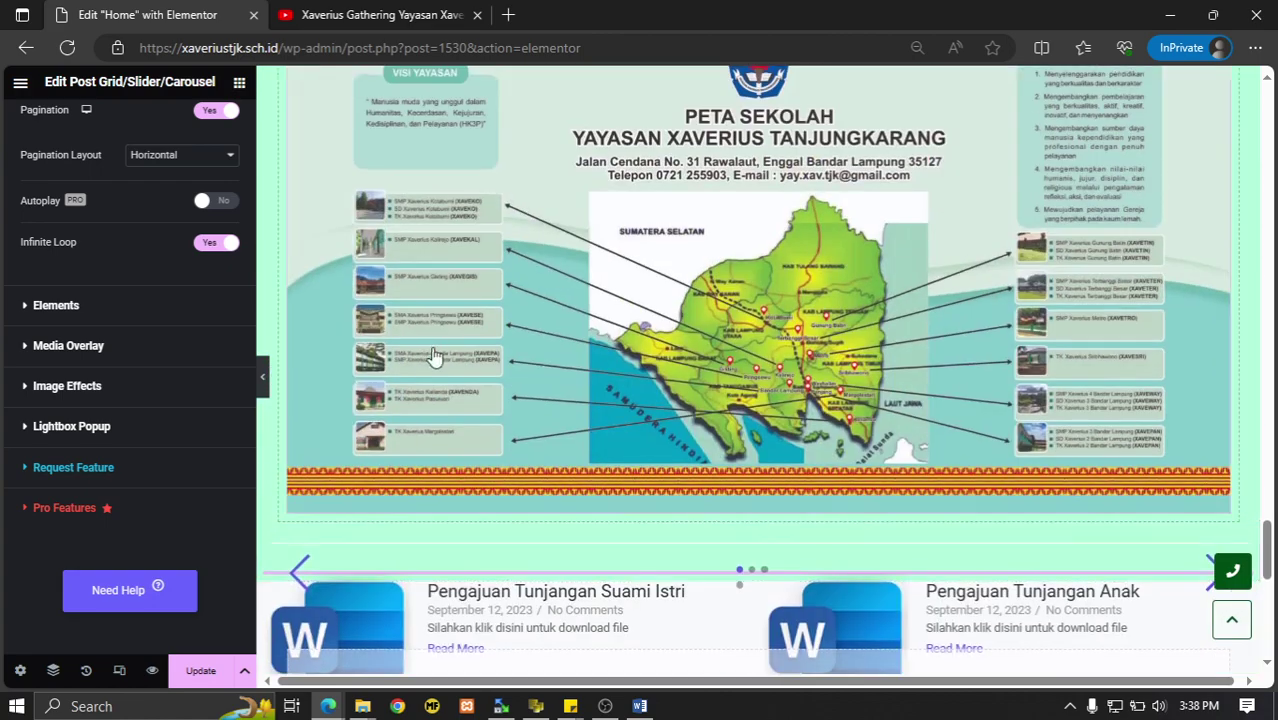
{"action": "scroll", "coordinate": [687, 440], "scroll_direction": "up", "scroll_amount": 2}
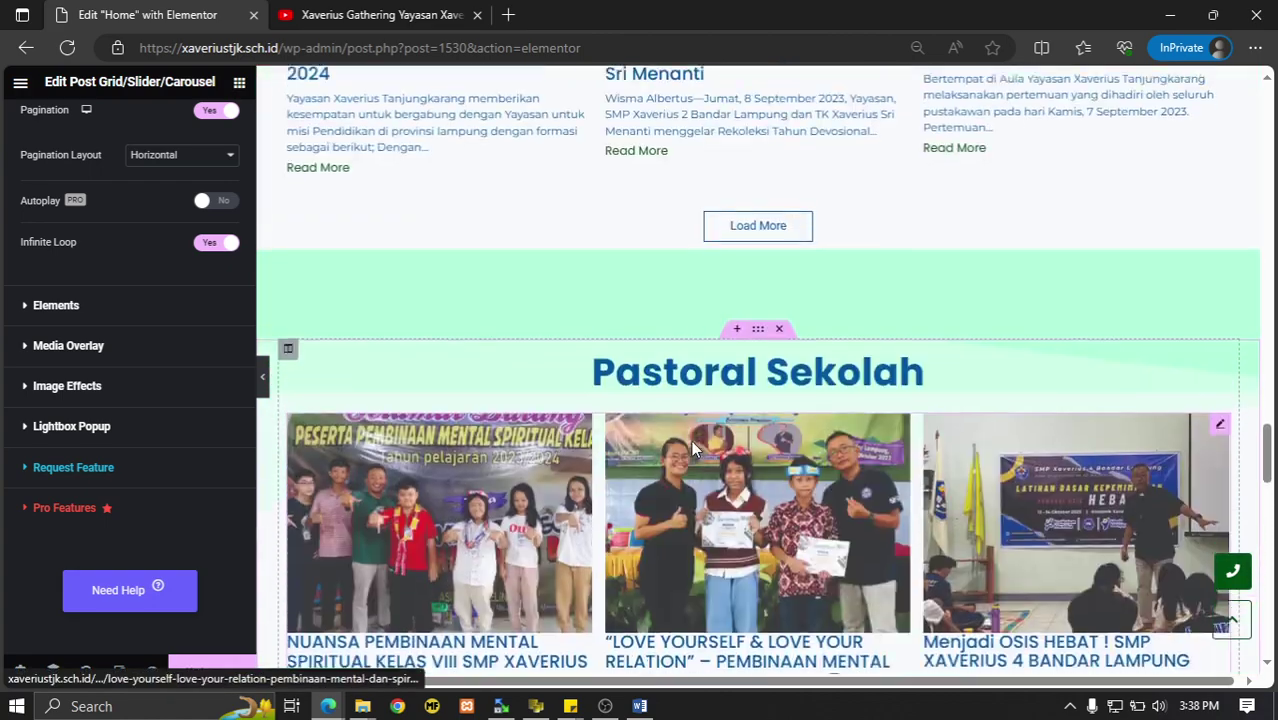
Delete the post grid/carousel widget beneath the school map.
{"action": "scroll", "coordinate": [691, 440], "scroll_direction": "down", "scroll_amount": 10}
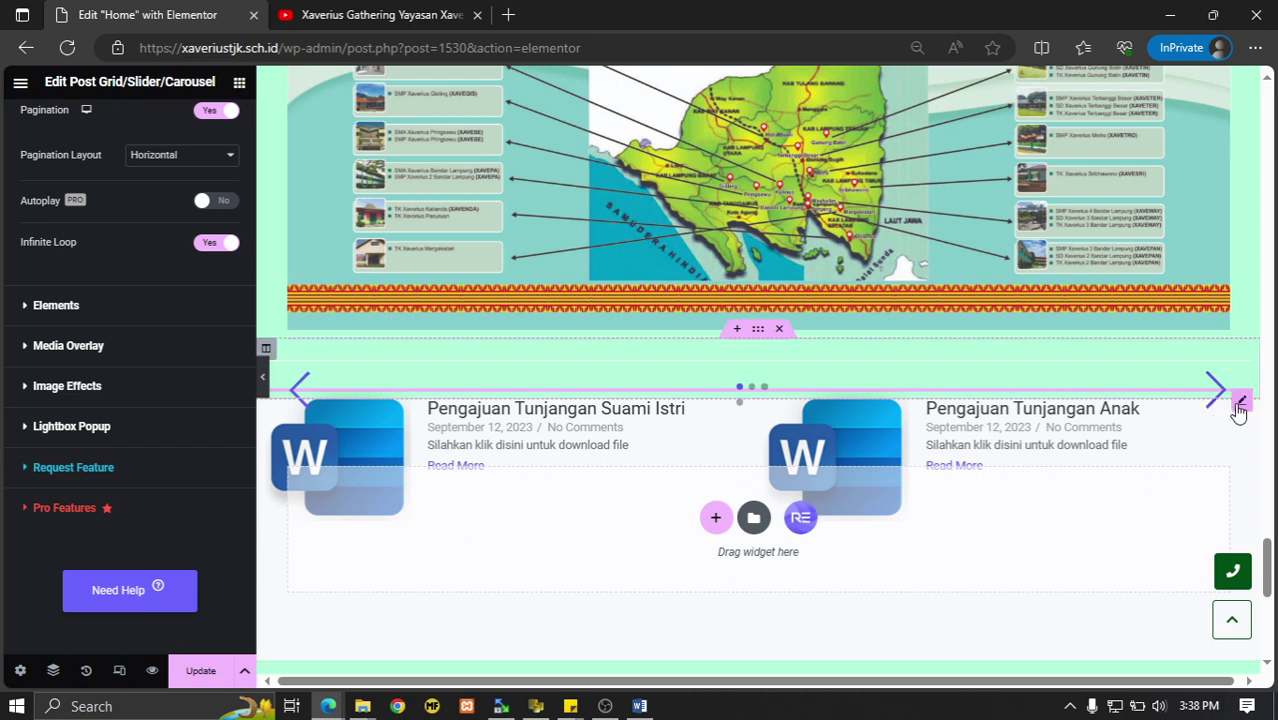
{"action": "right_click", "coordinate": [1238, 408]}
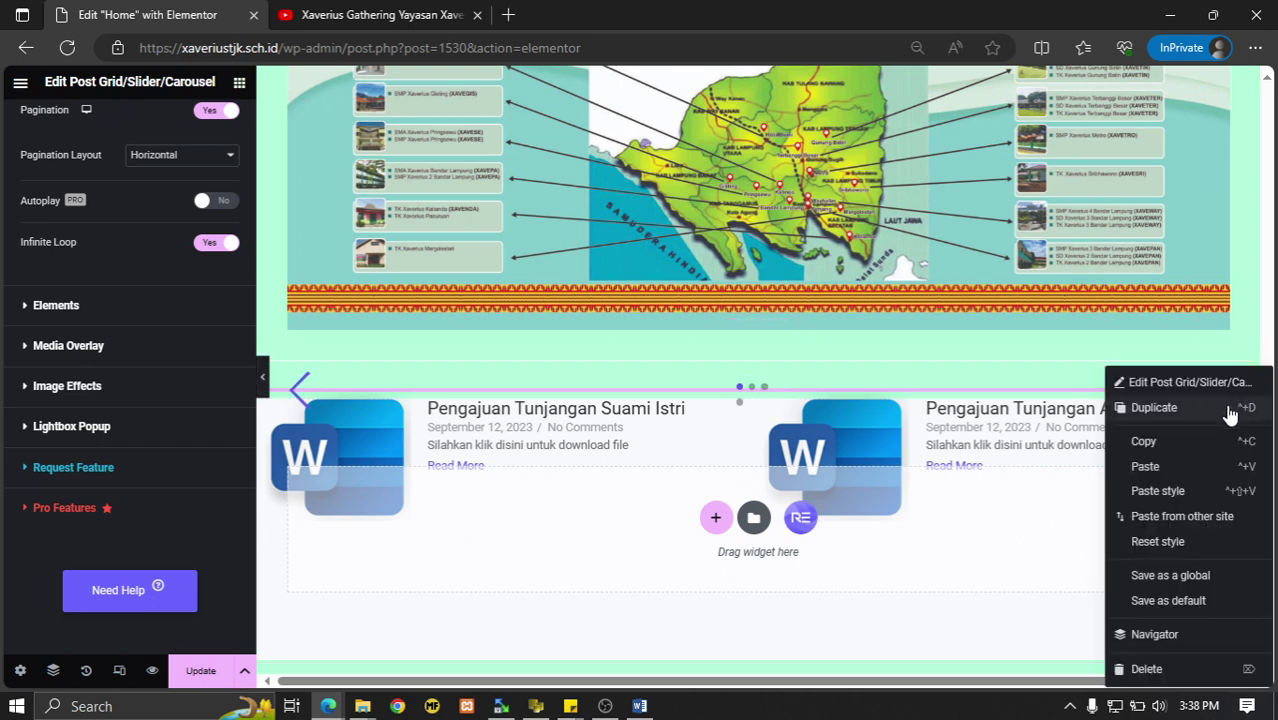
{"action": "left_click", "coordinate": [1147, 669]}
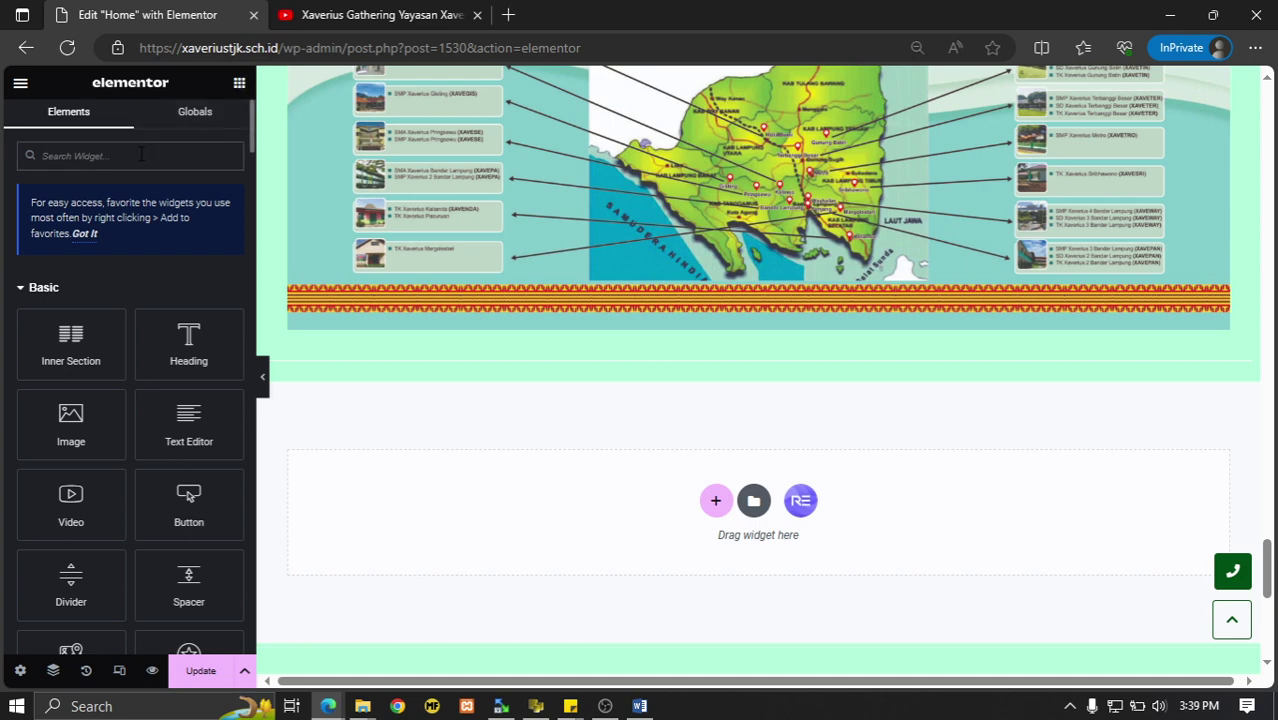
Add a Basic Gallery widget beneath the school map and open its image selection.
{"action": "type", "text": "galle"}
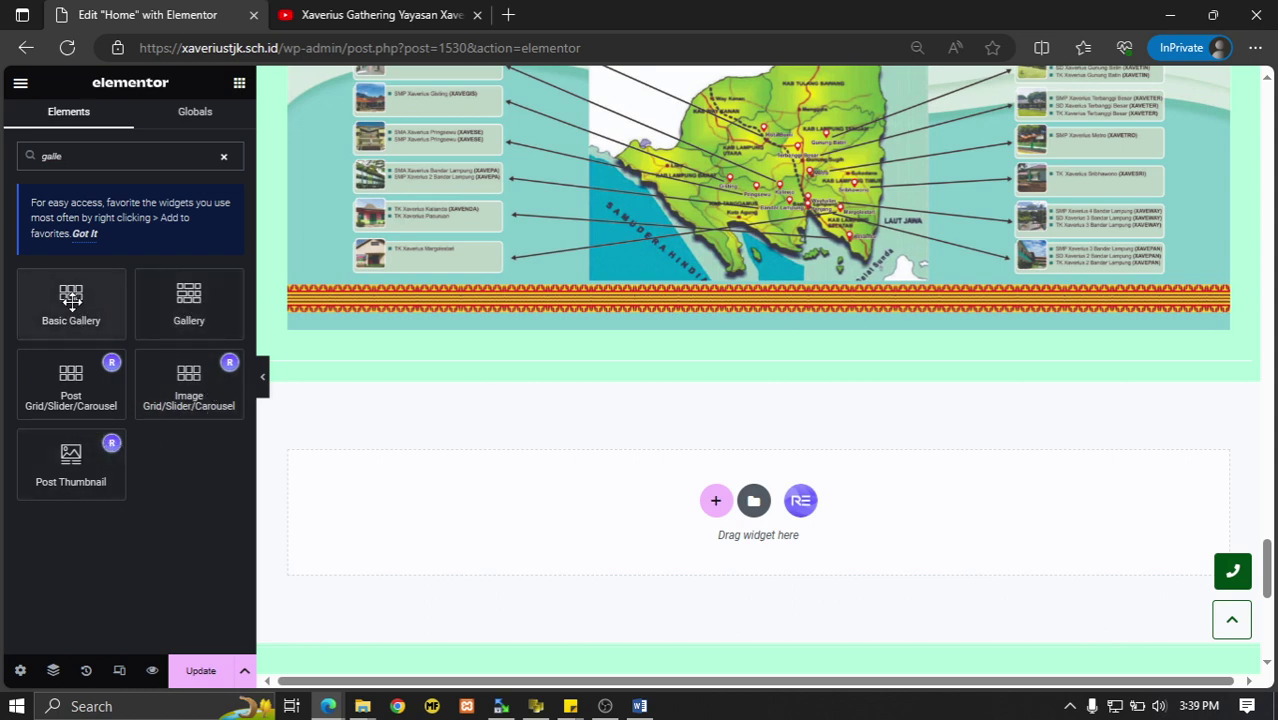
{"action": "left_click_drag", "start_coordinate": [75, 297], "coordinate": [742, 376]}
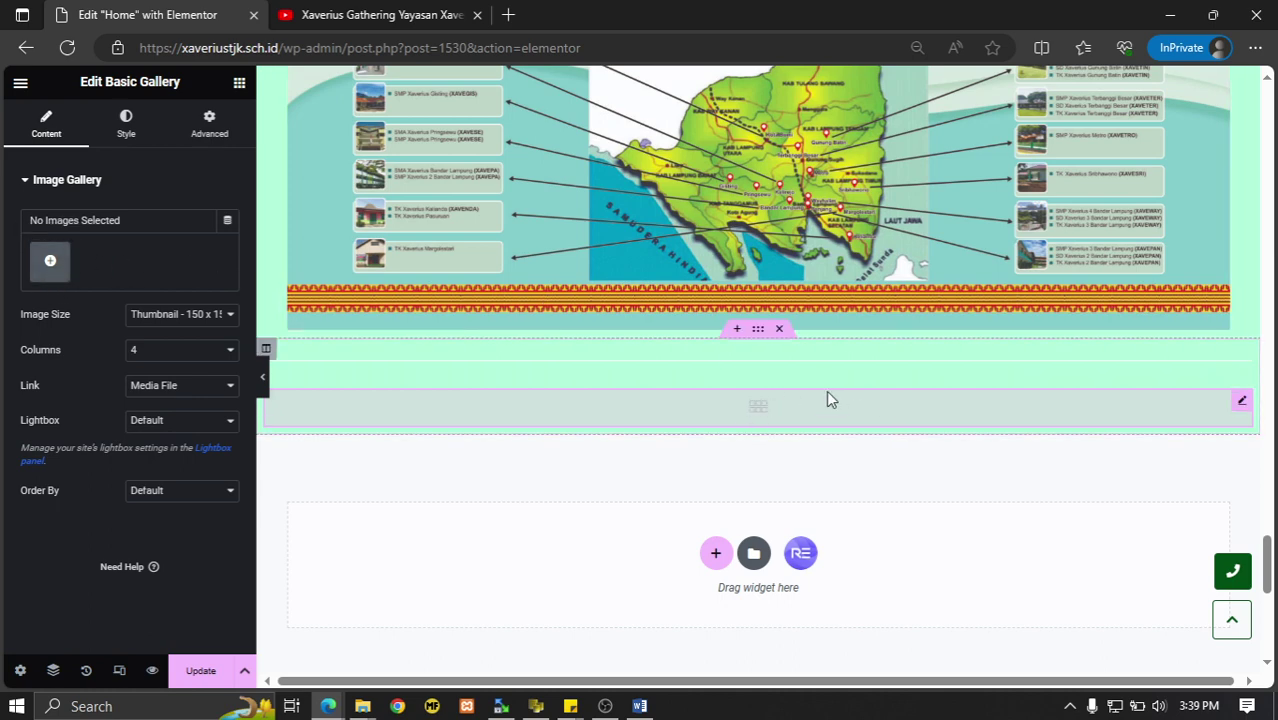
{"action": "left_click", "coordinate": [50, 262]}
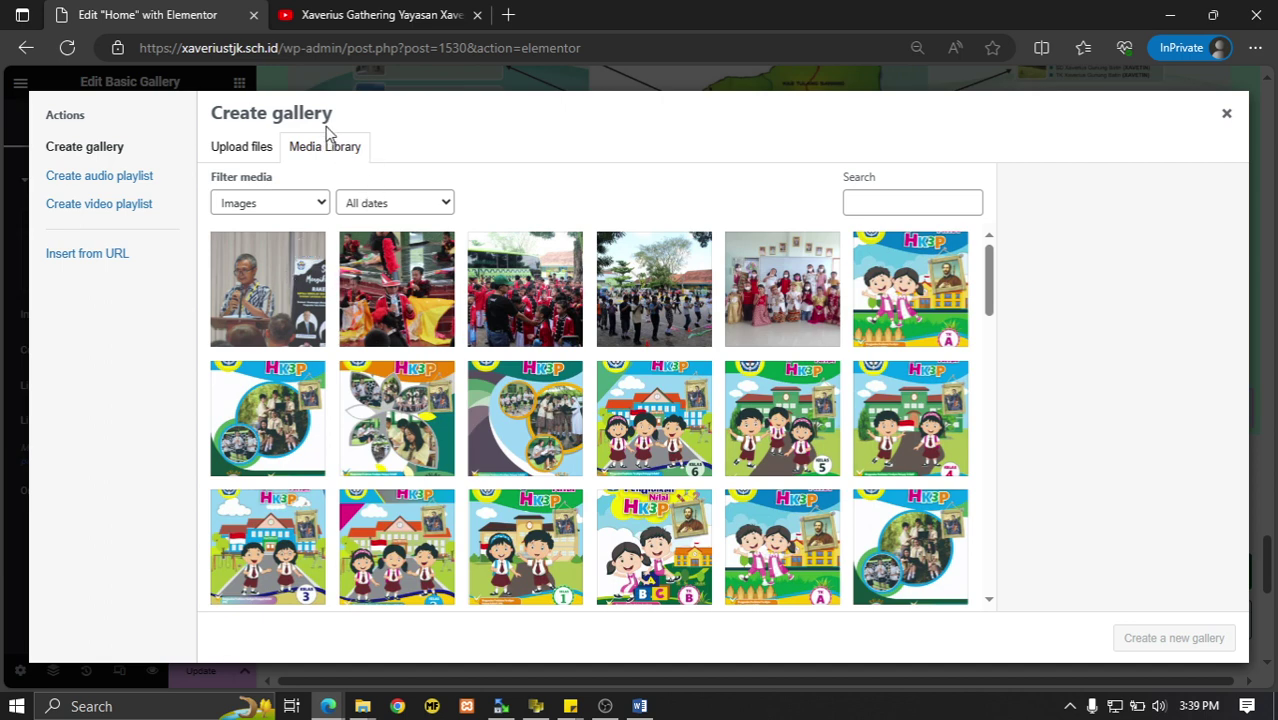
Create a gallery from seven school activity photos in the media library and insert it into the Basic Gallery widget.
{"action": "left_click", "coordinate": [405, 290]}
{"action": "left_click", "coordinate": [505, 285]}
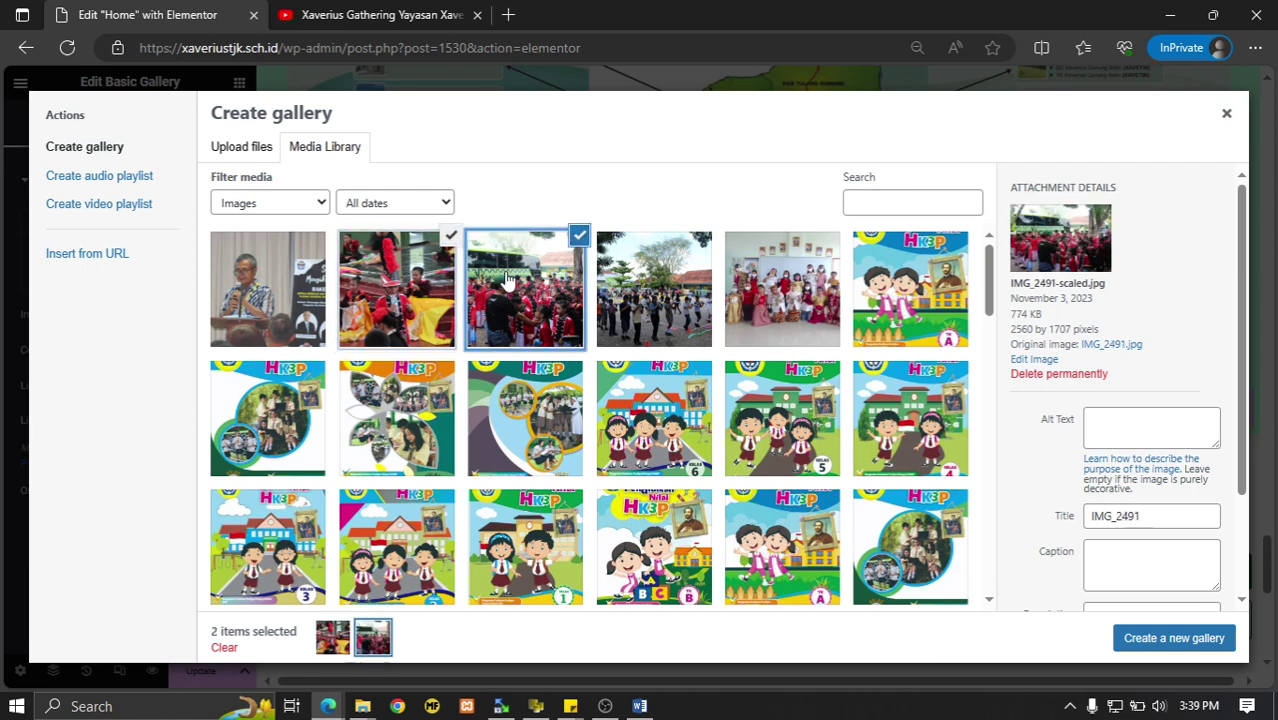
{"action": "left_click", "coordinate": [655, 288]}
{"action": "left_click", "coordinate": [775, 290]}
{"action": "scroll", "coordinate": [850, 350], "scroll_direction": "down", "scroll_amount": 5}
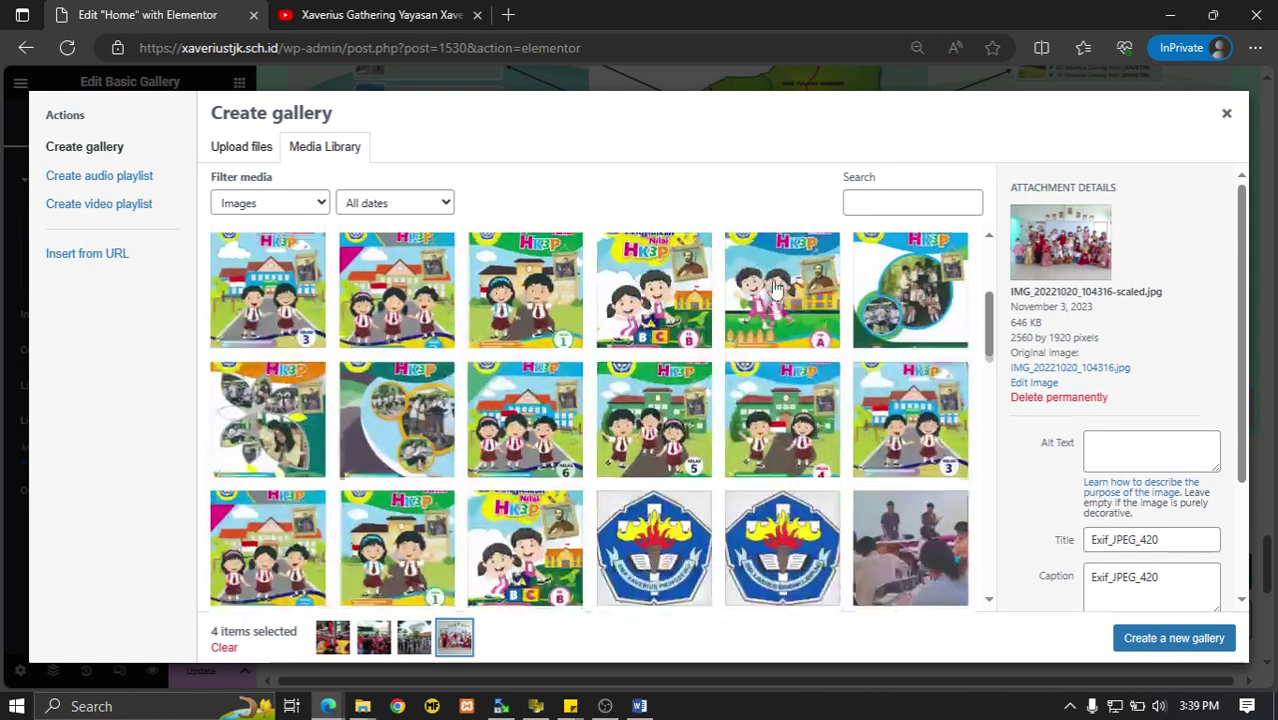
{"action": "left_click", "coordinate": [913, 393]}
{"action": "scroll", "coordinate": [913, 390], "scroll_direction": "down", "scroll_amount": 3}
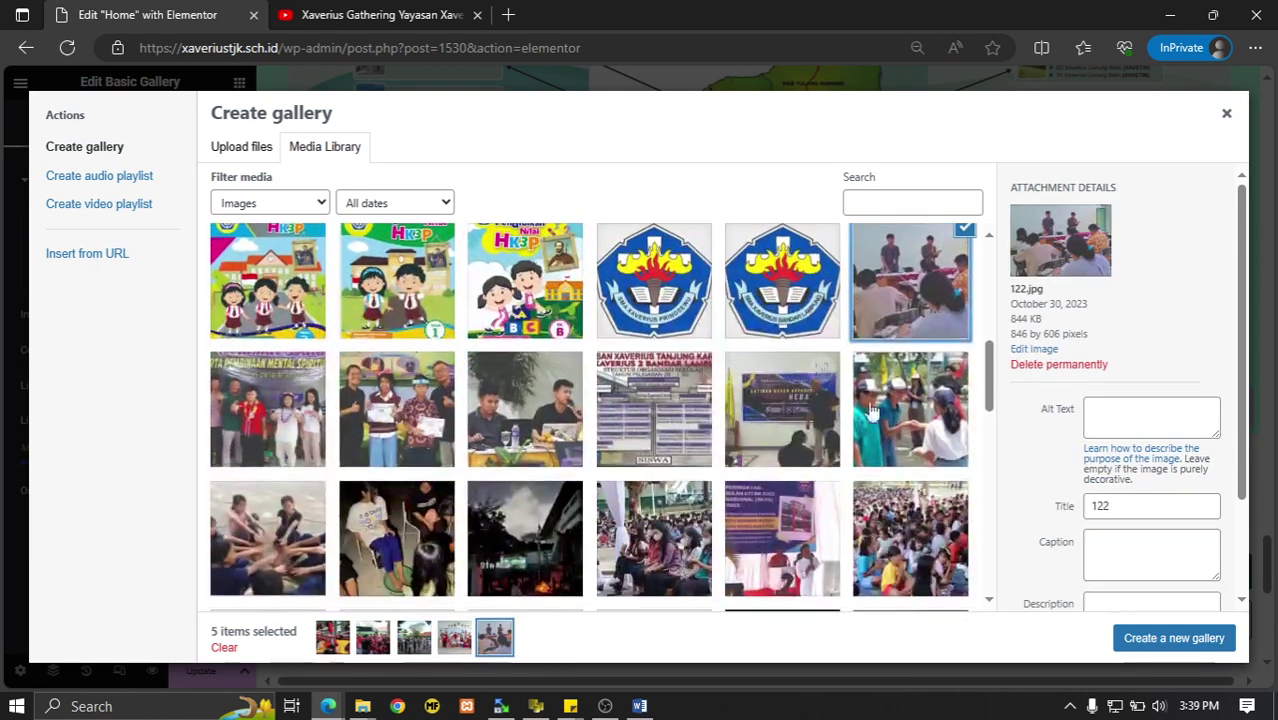
{"action": "left_click", "coordinate": [913, 388]}
{"action": "left_click", "coordinate": [914, 442]}
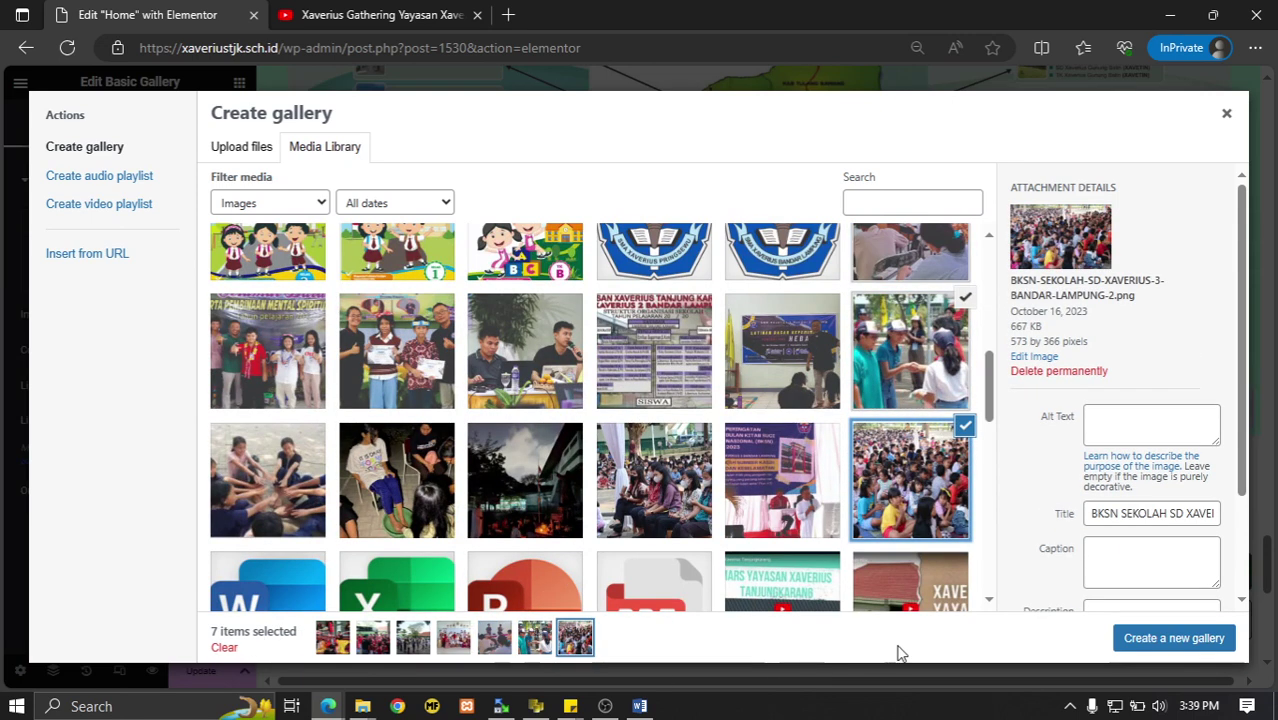
{"action": "left_click", "coordinate": [1163, 645]}
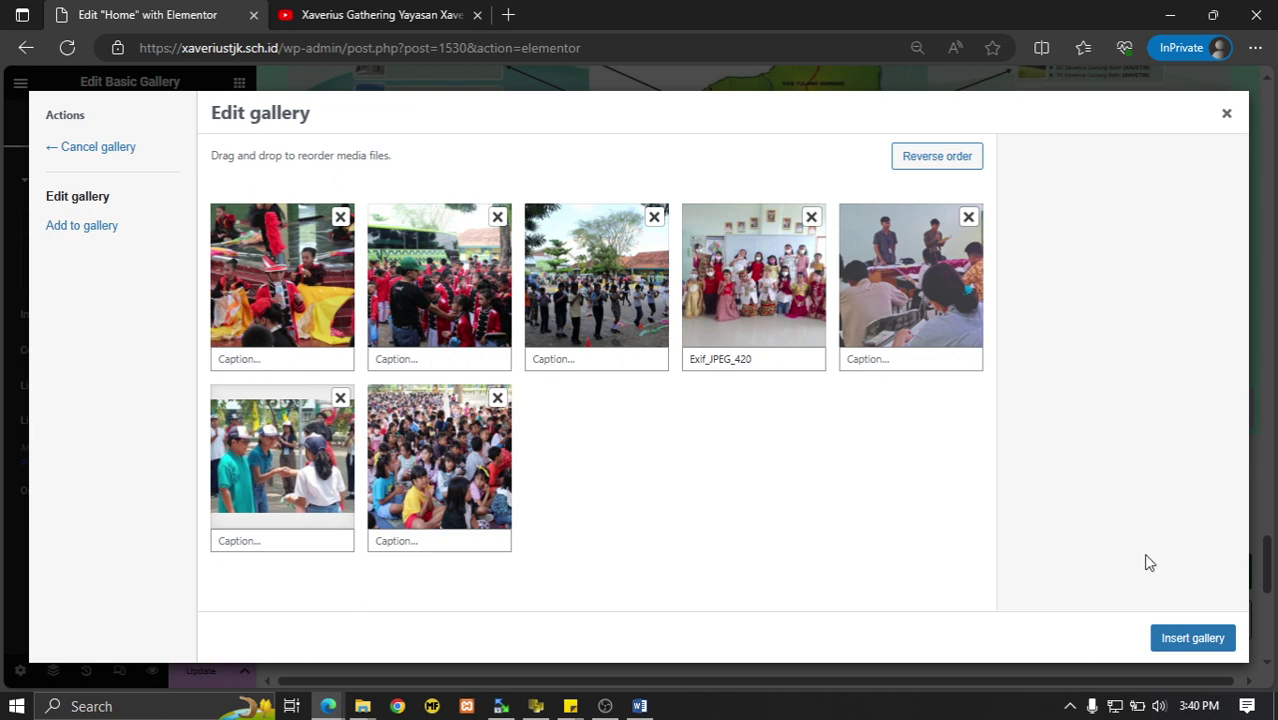
{"action": "left_click", "coordinate": [1190, 639]}
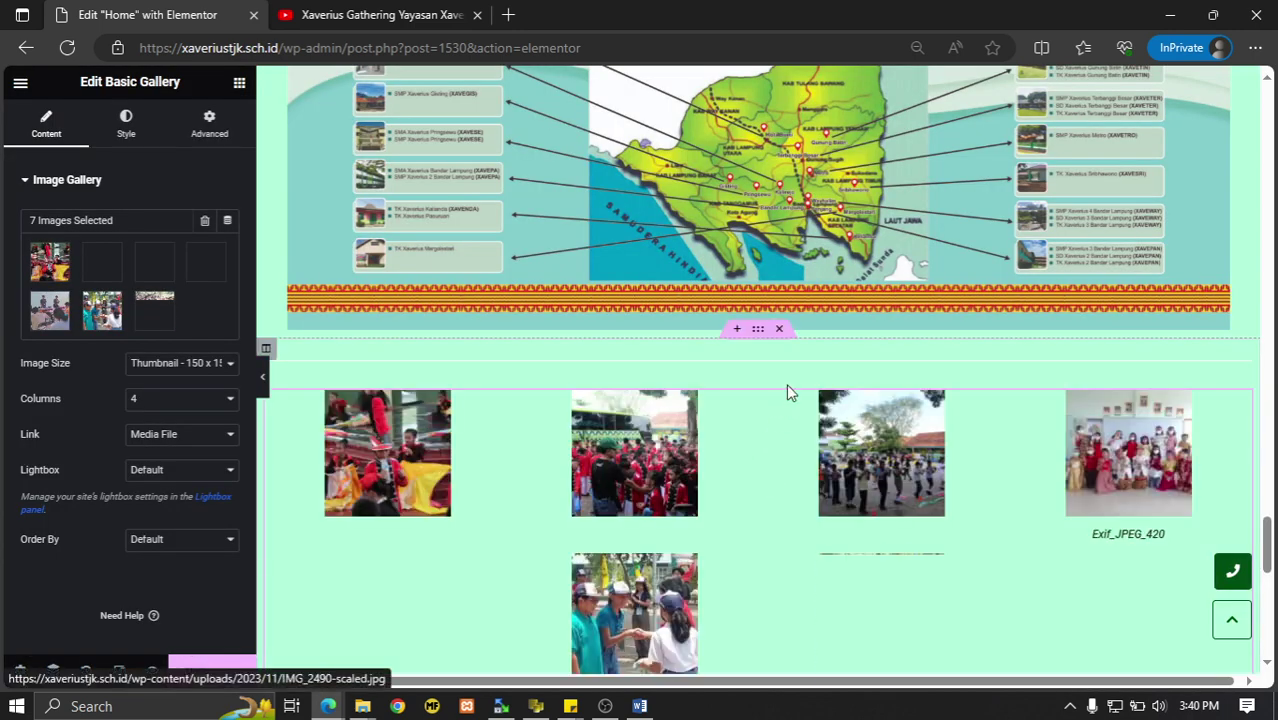
Preview the thumbnail gallery at full page width and set its image size to 1536x1536.
{"action": "scroll", "coordinate": [776, 485], "scroll_direction": "down", "scroll_amount": 2}
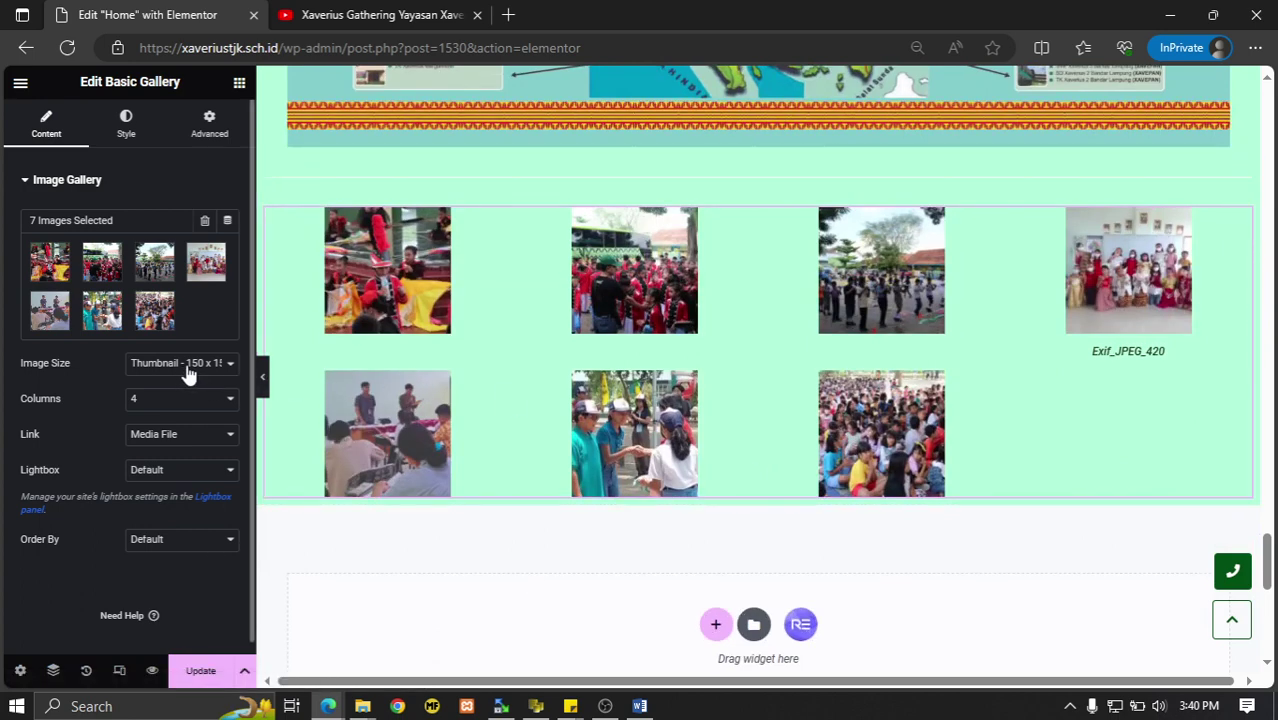
{"action": "left_click", "coordinate": [264, 378]}
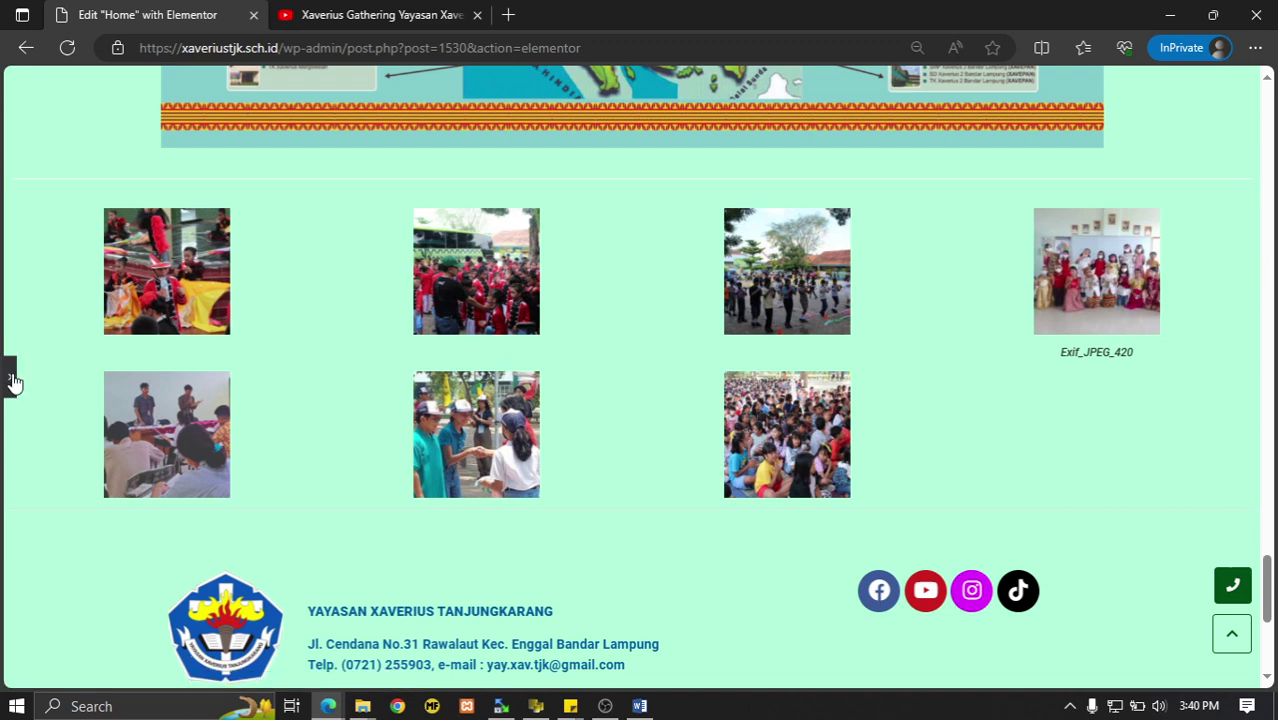
{"action": "left_click", "coordinate": [14, 377]}
{"action": "left_click", "coordinate": [215, 364]}
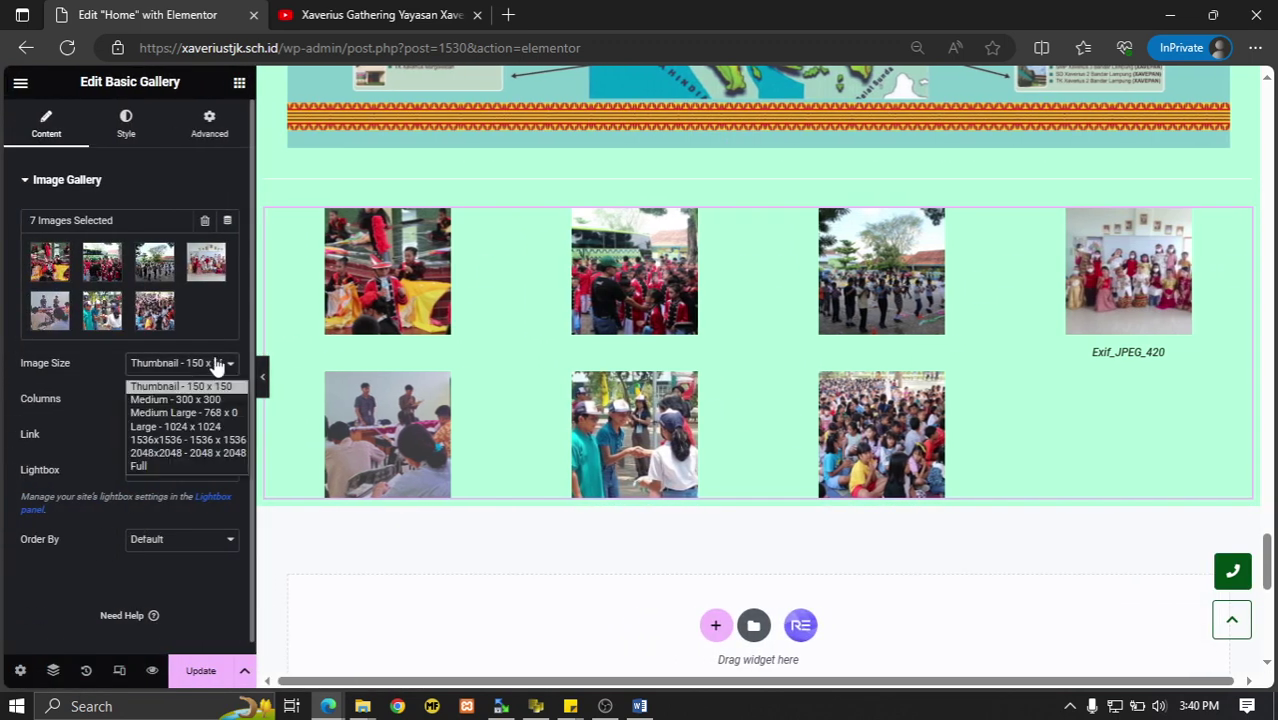
{"action": "left_click", "coordinate": [187, 440]}
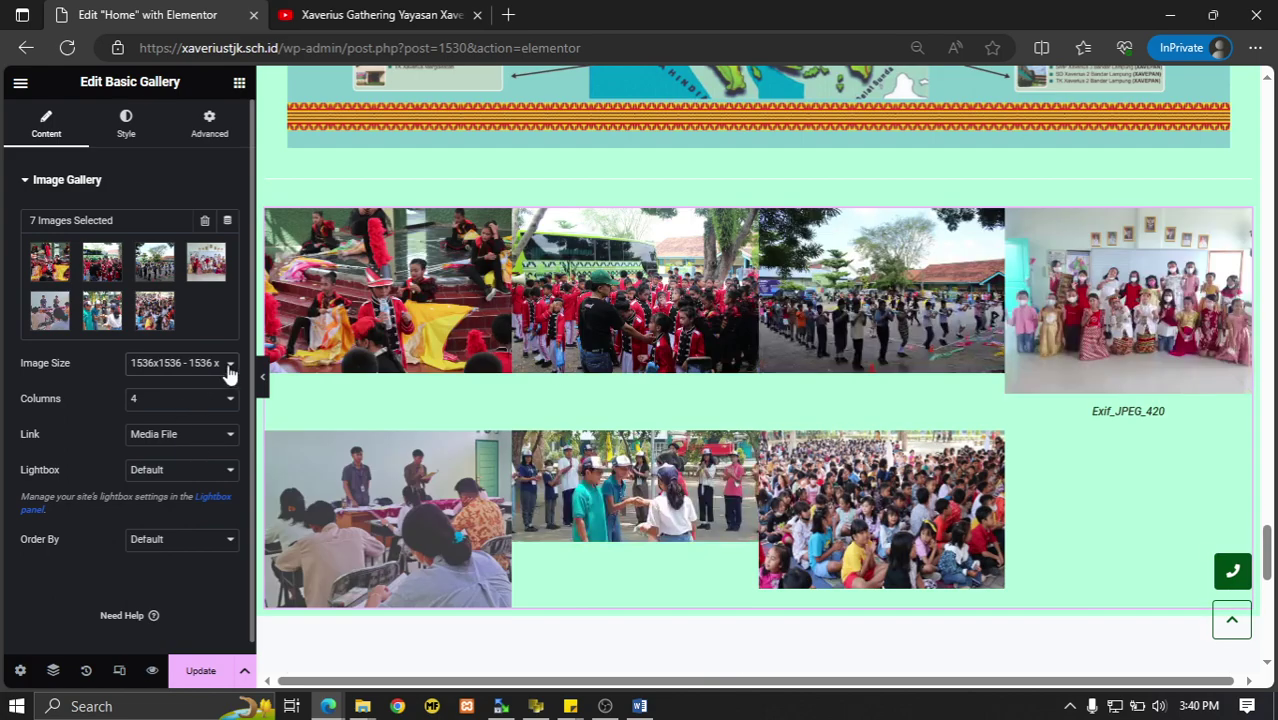
Preview the enlarged gallery at full page width, view several photos in the lightbox, and reopen the gallery's settings.
{"action": "left_click", "coordinate": [263, 378]}
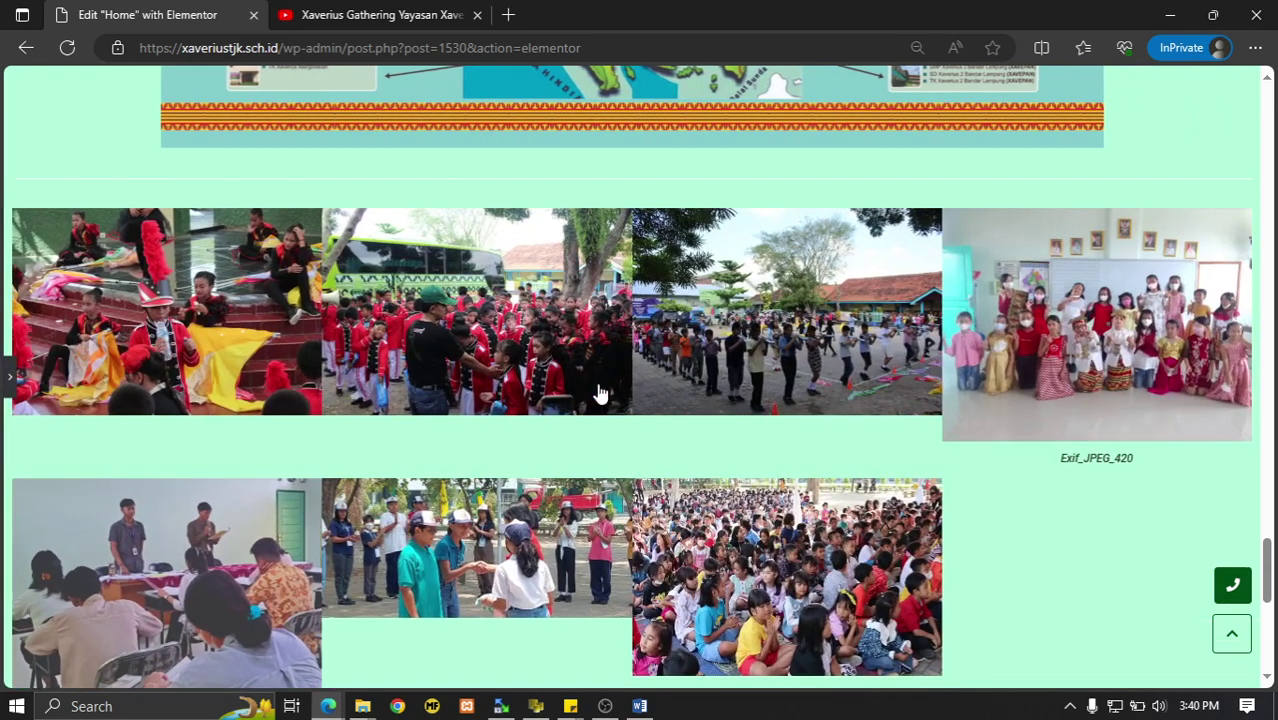
{"action": "left_click", "coordinate": [243, 335]}
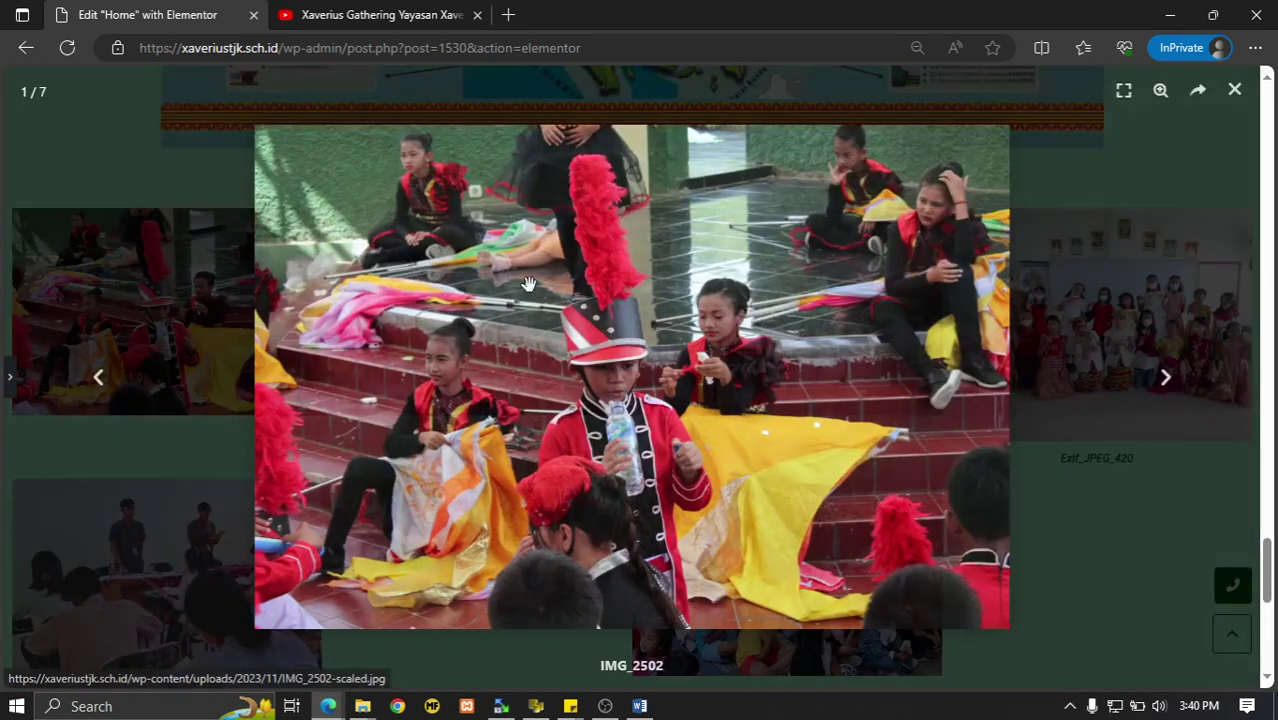
{"action": "left_click", "coordinate": [1232, 90]}
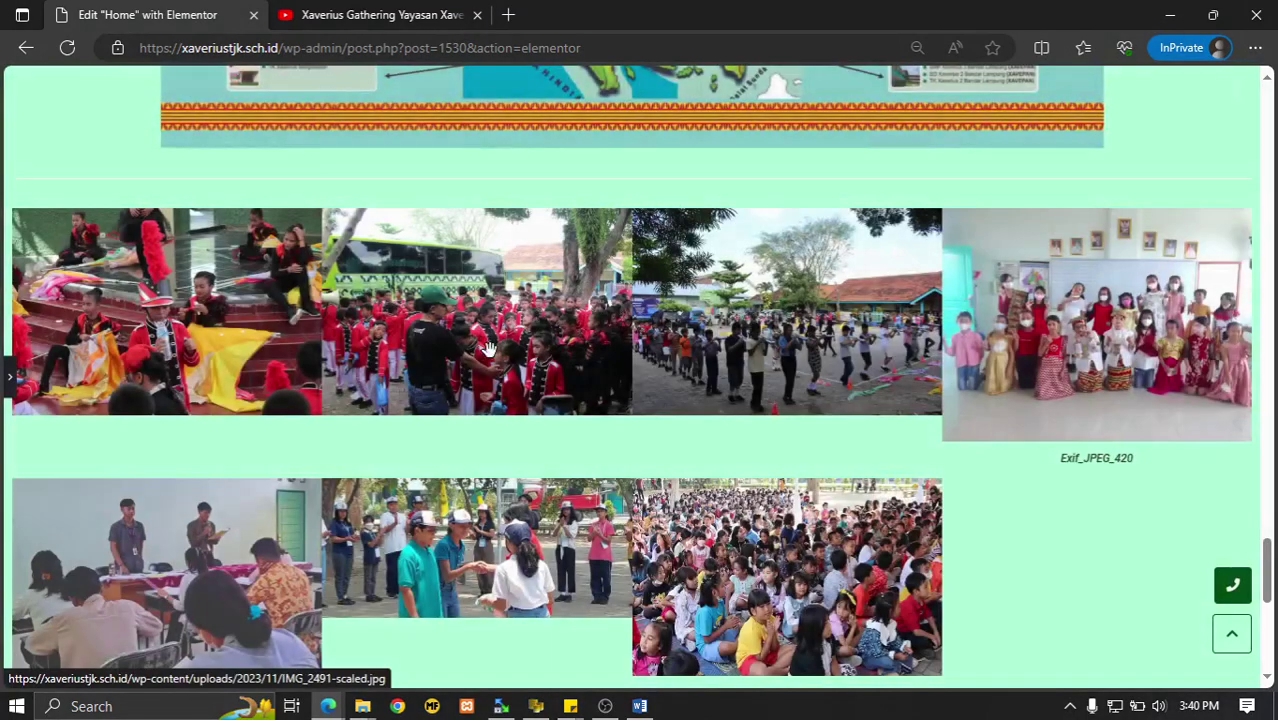
{"action": "left_click", "coordinate": [444, 345]}
{"action": "left_click", "coordinate": [1232, 92]}
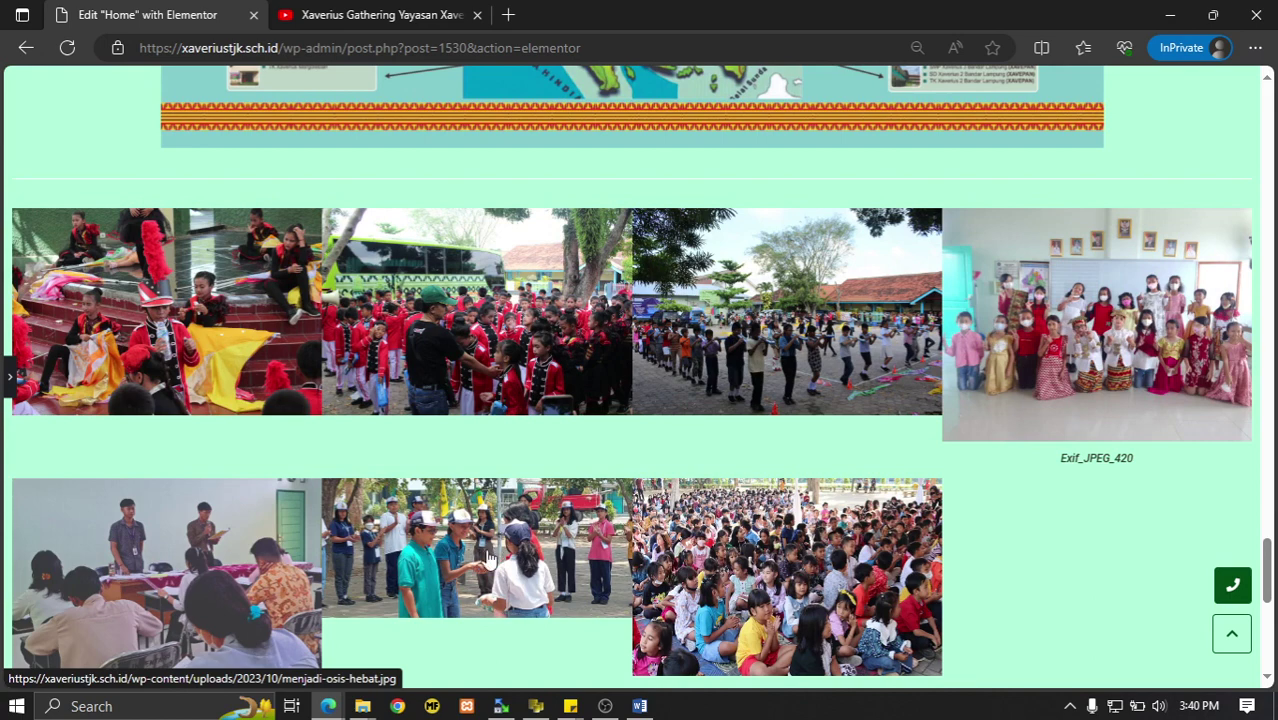
{"action": "left_click", "coordinate": [235, 568]}
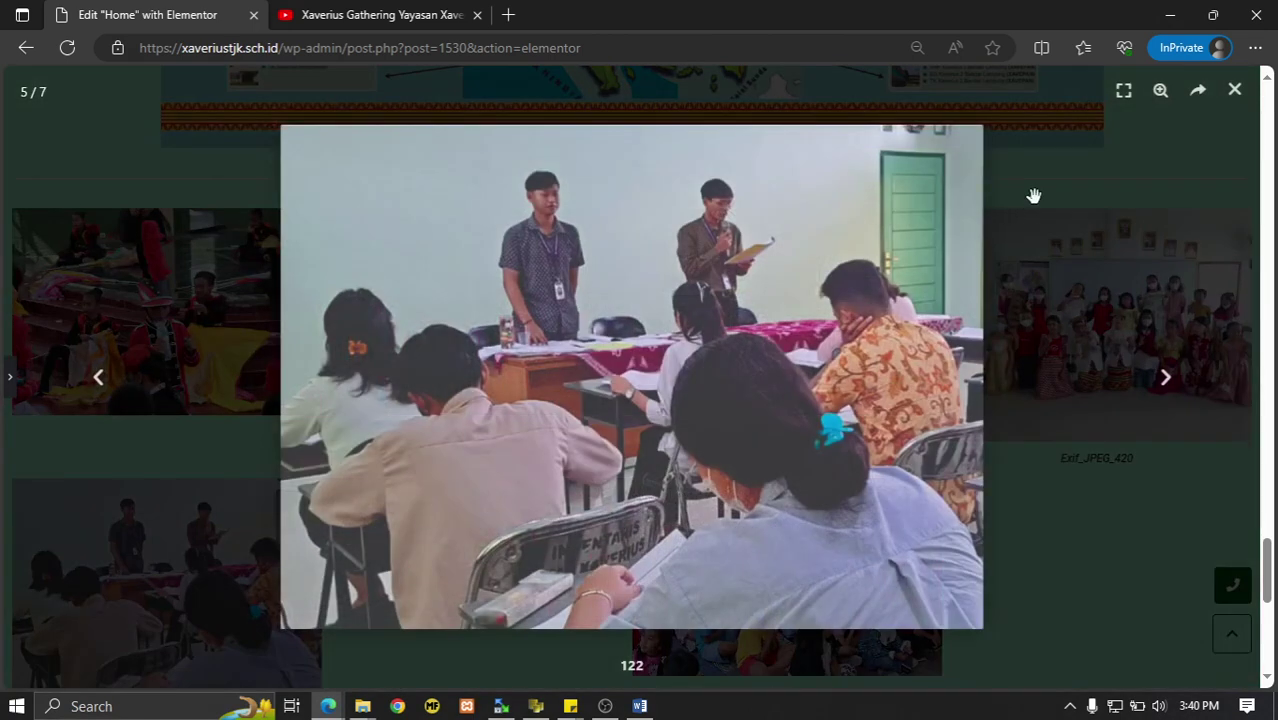
{"action": "left_click", "coordinate": [1235, 90]}
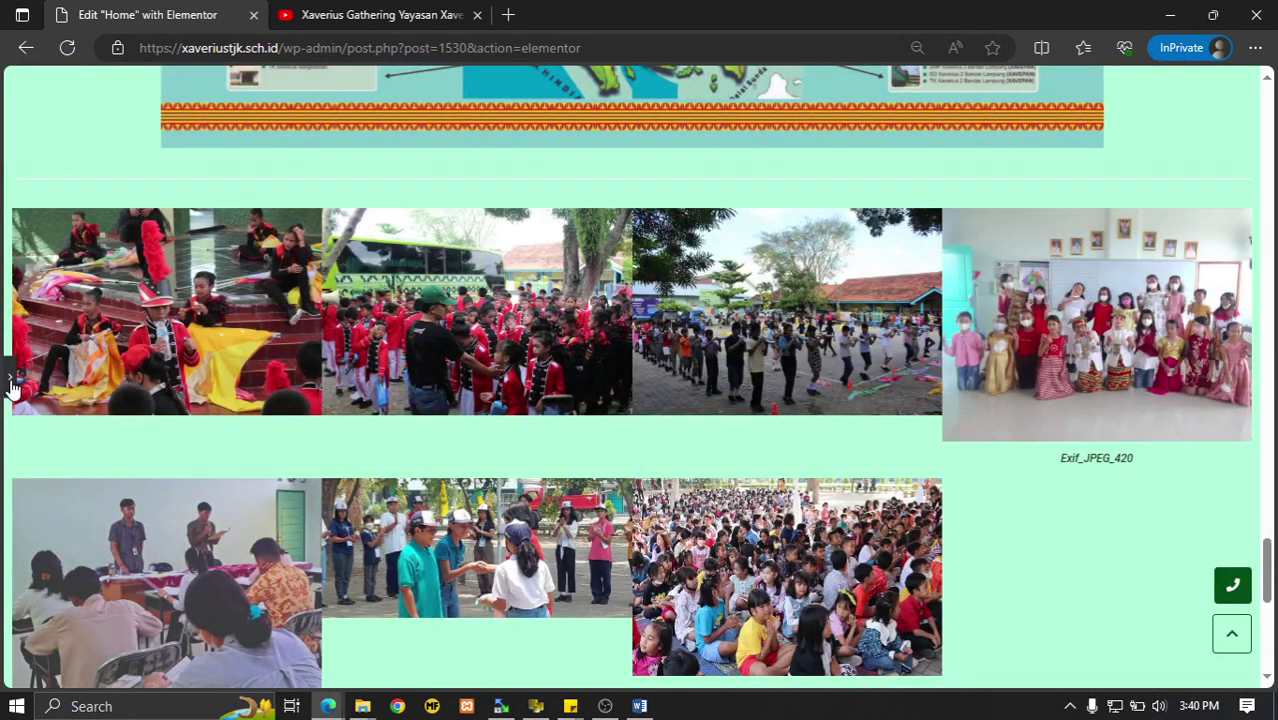
{"action": "left_click", "coordinate": [11, 381]}
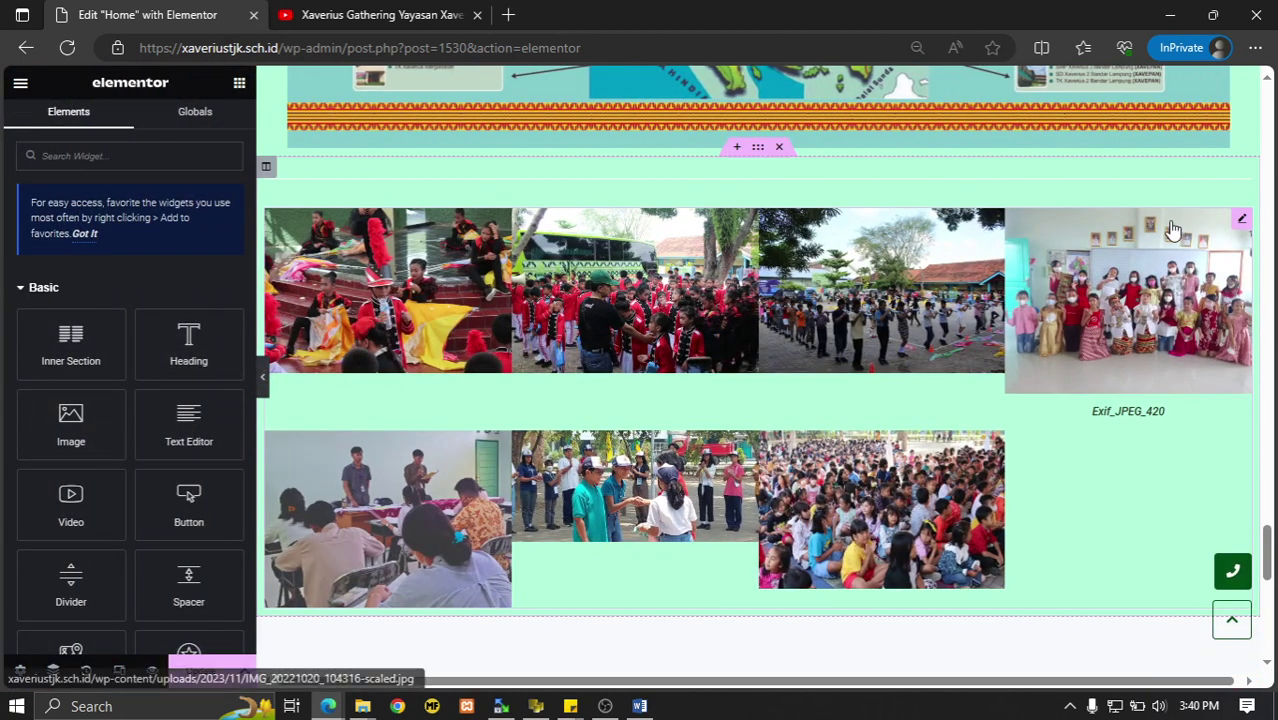
{"action": "left_click", "coordinate": [1241, 222]}
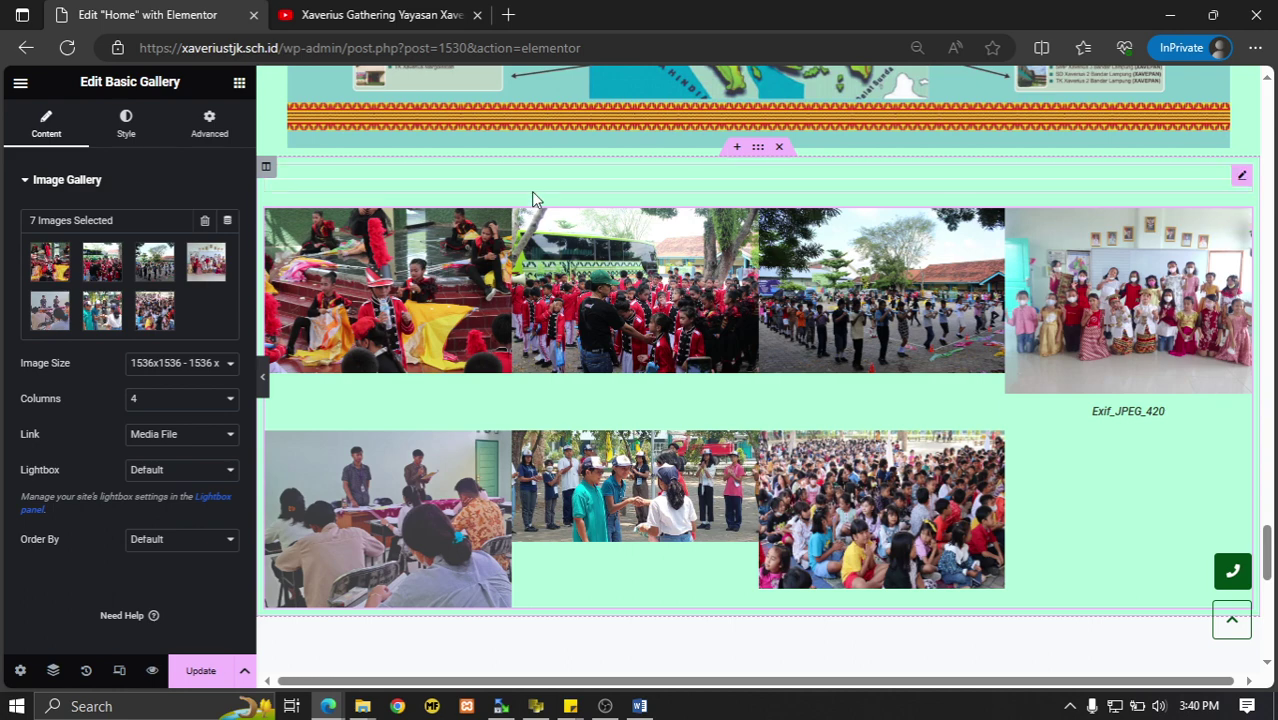
Place the 137 px spacer between the school map and the photo gallery.
{"action": "scroll", "coordinate": [305, 616], "scroll_direction": "down", "scroll_amount": 1}
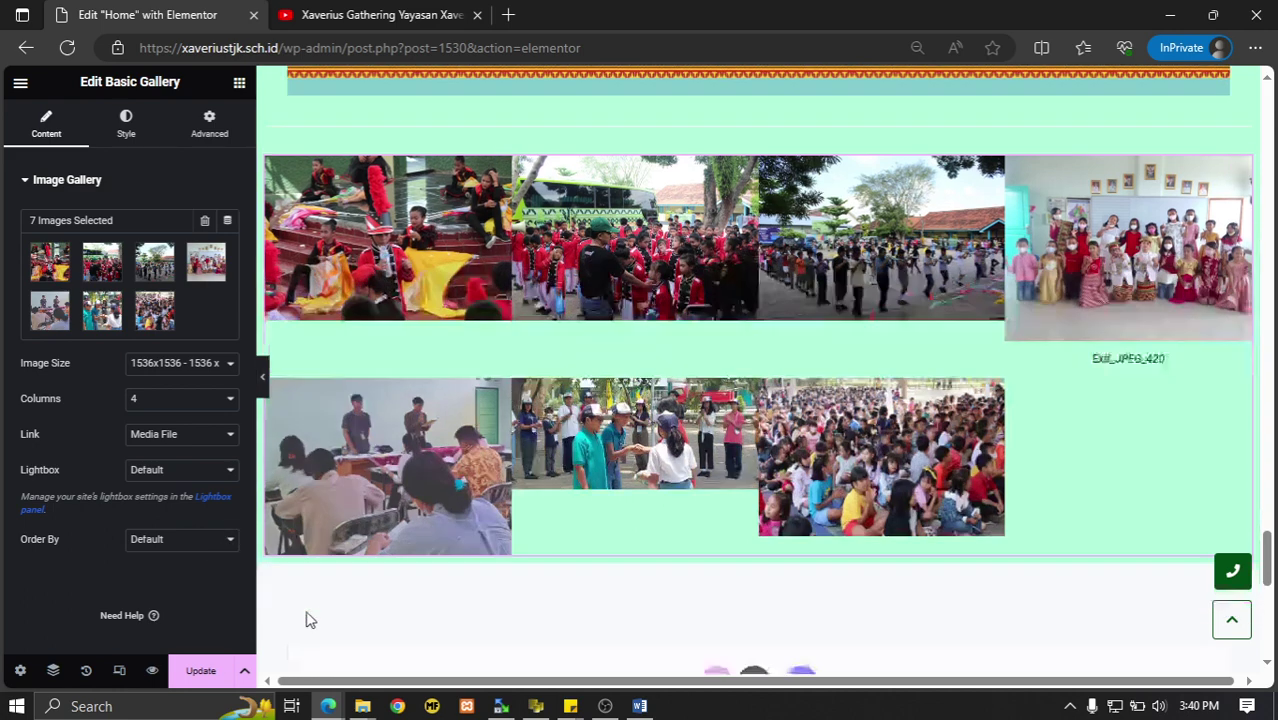
{"action": "scroll", "coordinate": [339, 574], "scroll_direction": "up", "scroll_amount": 4}
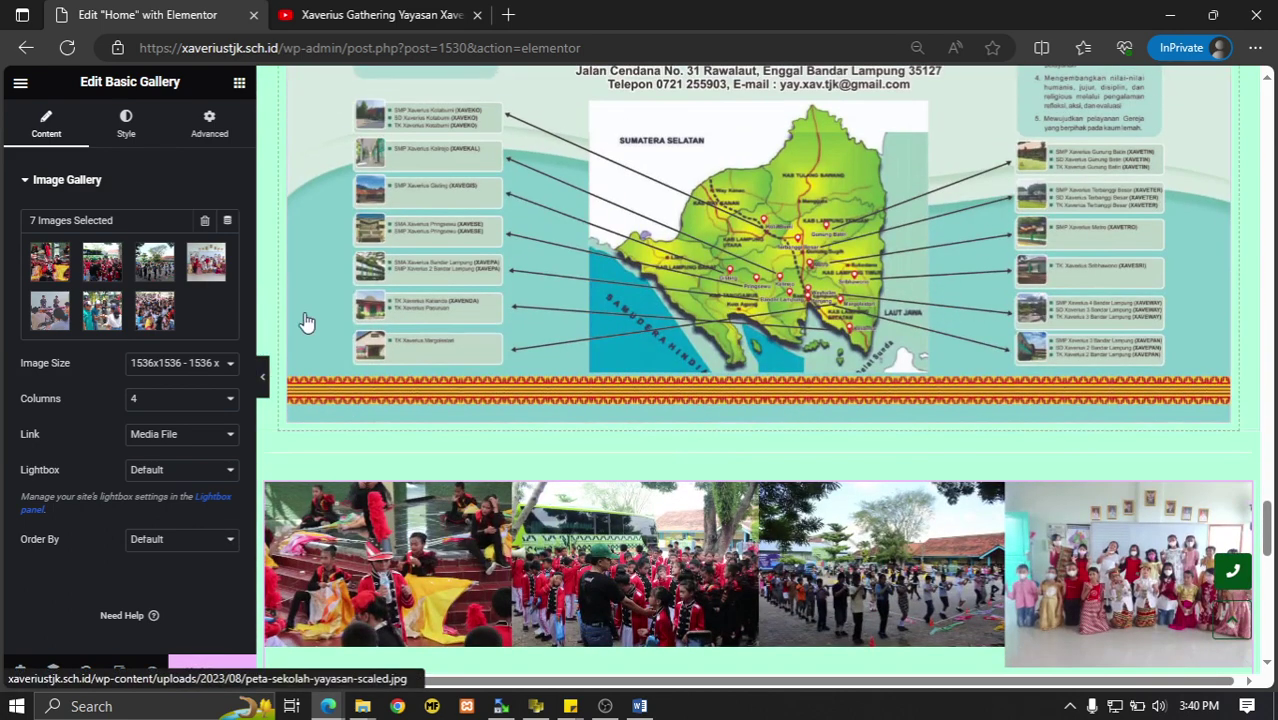
{"action": "left_click", "coordinate": [266, 377]}
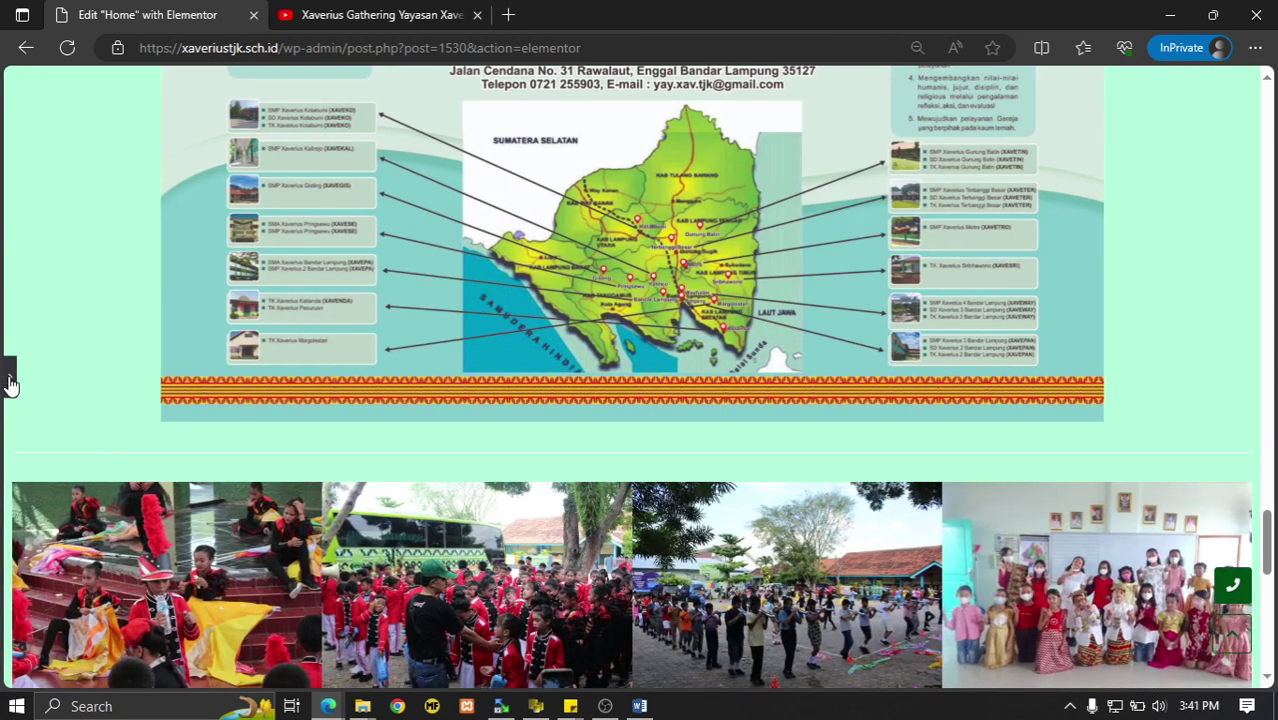
{"action": "left_click", "coordinate": [11, 382]}
{"action": "scroll", "coordinate": [331, 365], "scroll_direction": "down", "scroll_amount": 3}
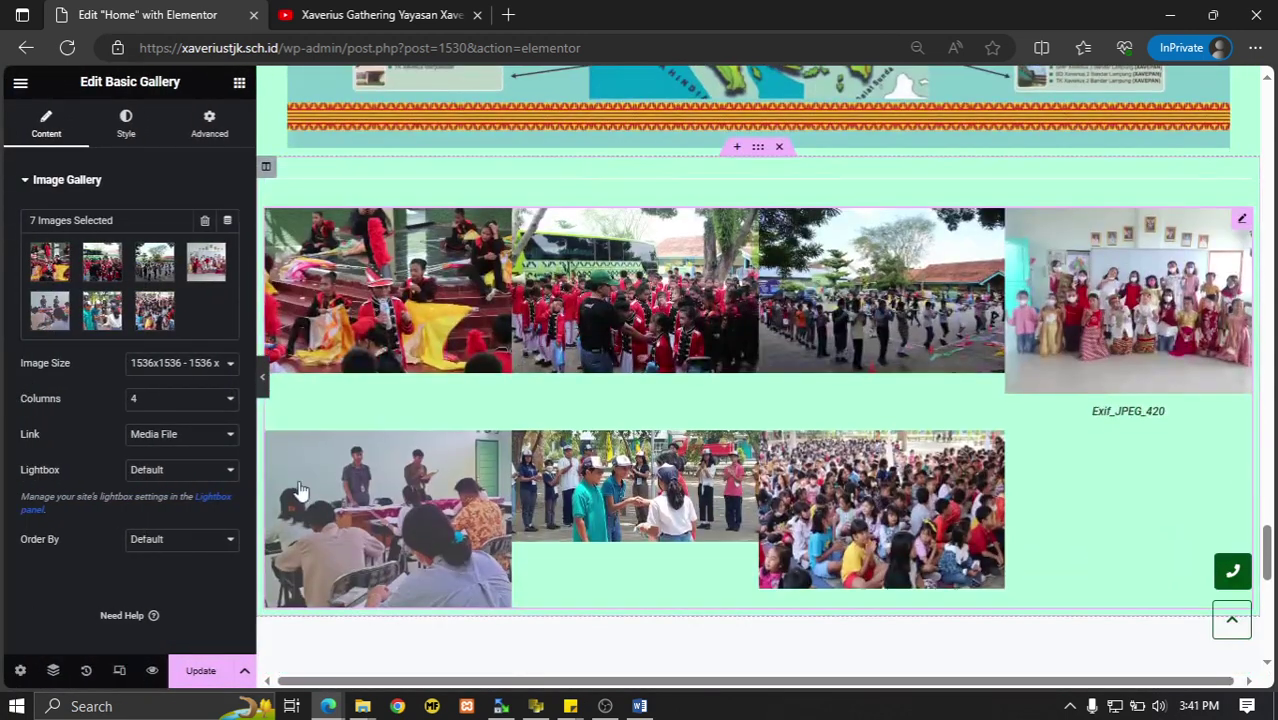
{"action": "scroll", "coordinate": [690, 525], "scroll_direction": "down", "scroll_amount": 3}
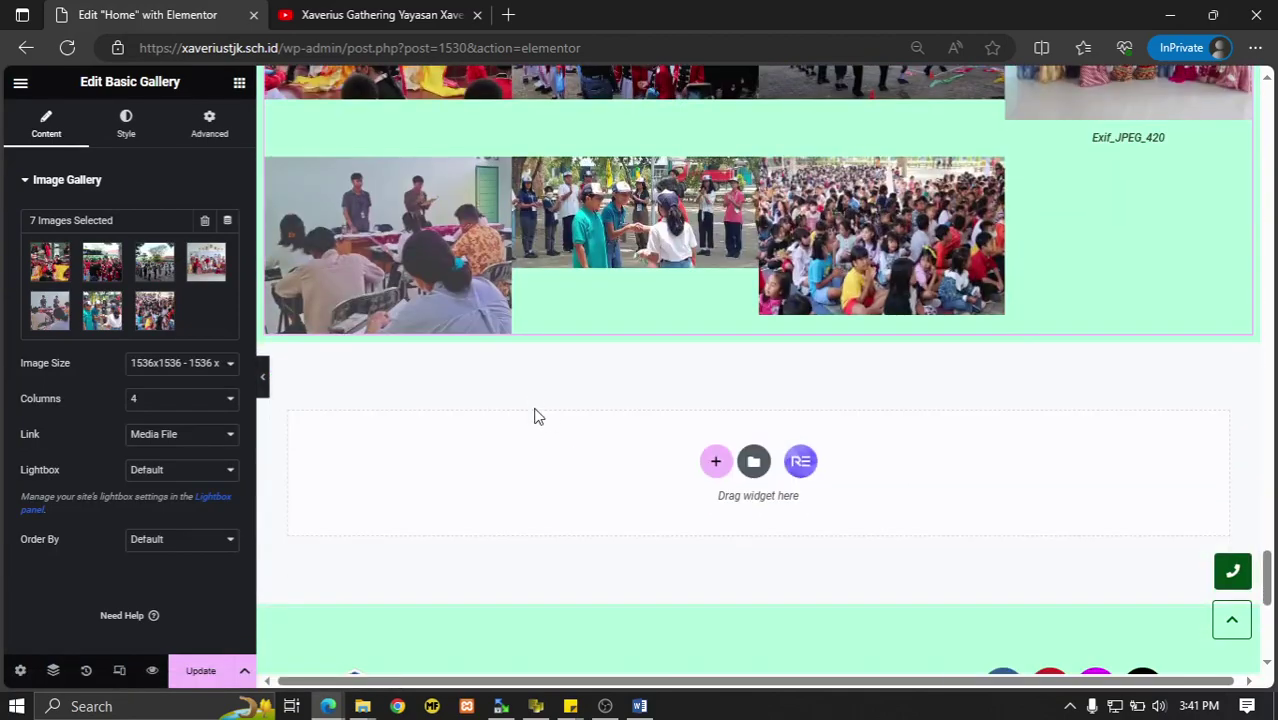
{"action": "scroll", "coordinate": [845, 440], "scroll_direction": "up", "scroll_amount": 8}
{"action": "left_click_drag", "start_coordinate": [559, 229], "coordinate": [496, 222]}
{"action": "scroll", "coordinate": [477, 326], "scroll_direction": "down", "scroll_amount": 4}
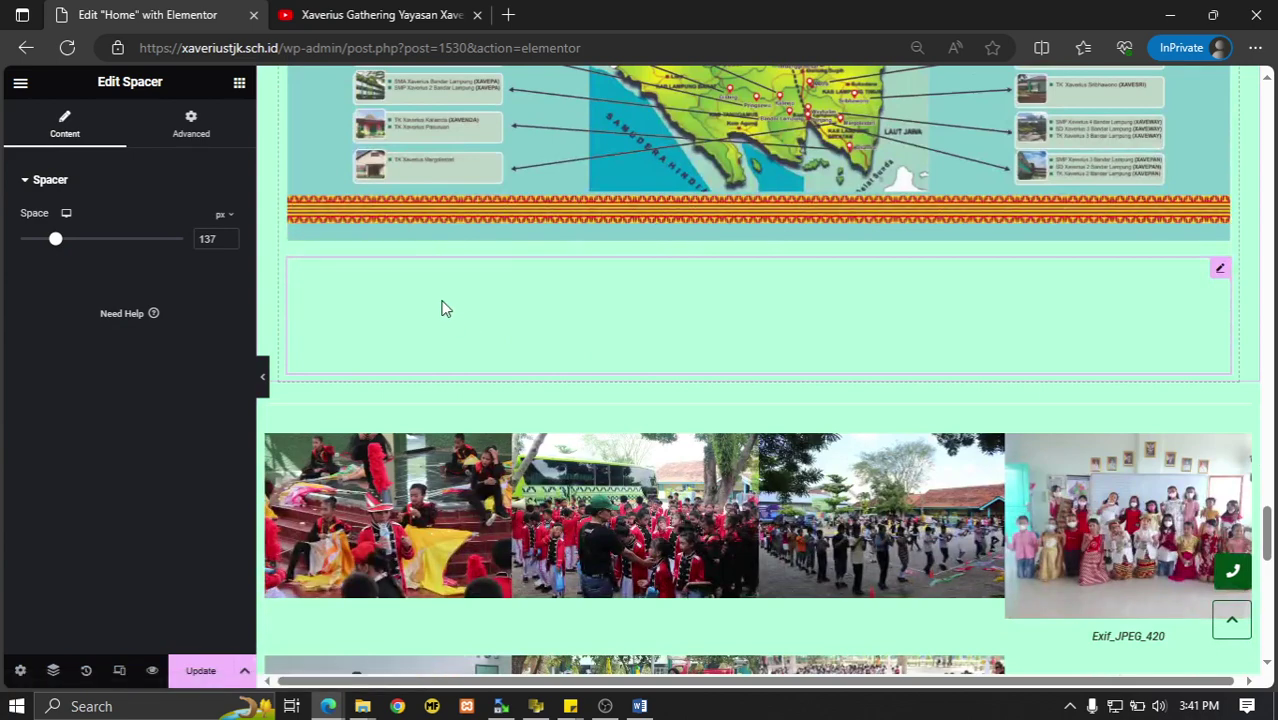
Try the 2048x2048 image size on the Basic Gallery and return it to 1536x1536.
{"action": "scroll", "coordinate": [437, 308], "scroll_direction": "down", "scroll_amount": 3}
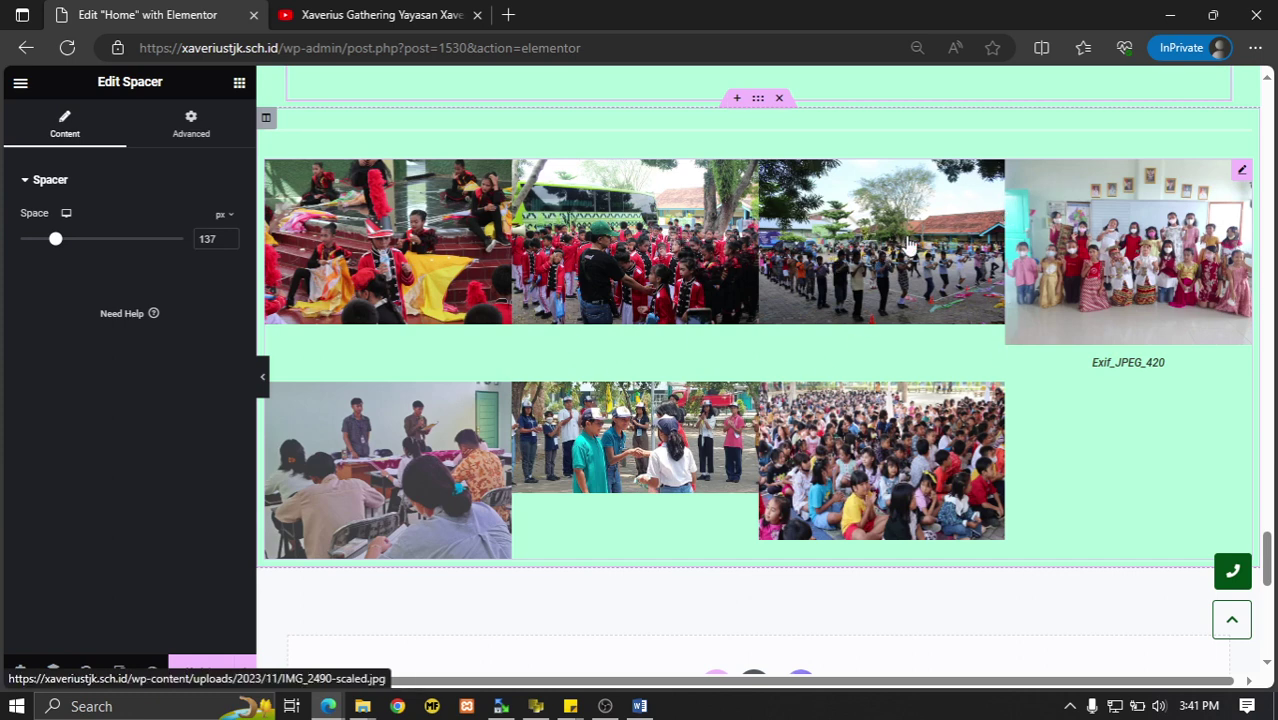
{"action": "left_click", "coordinate": [1243, 172]}
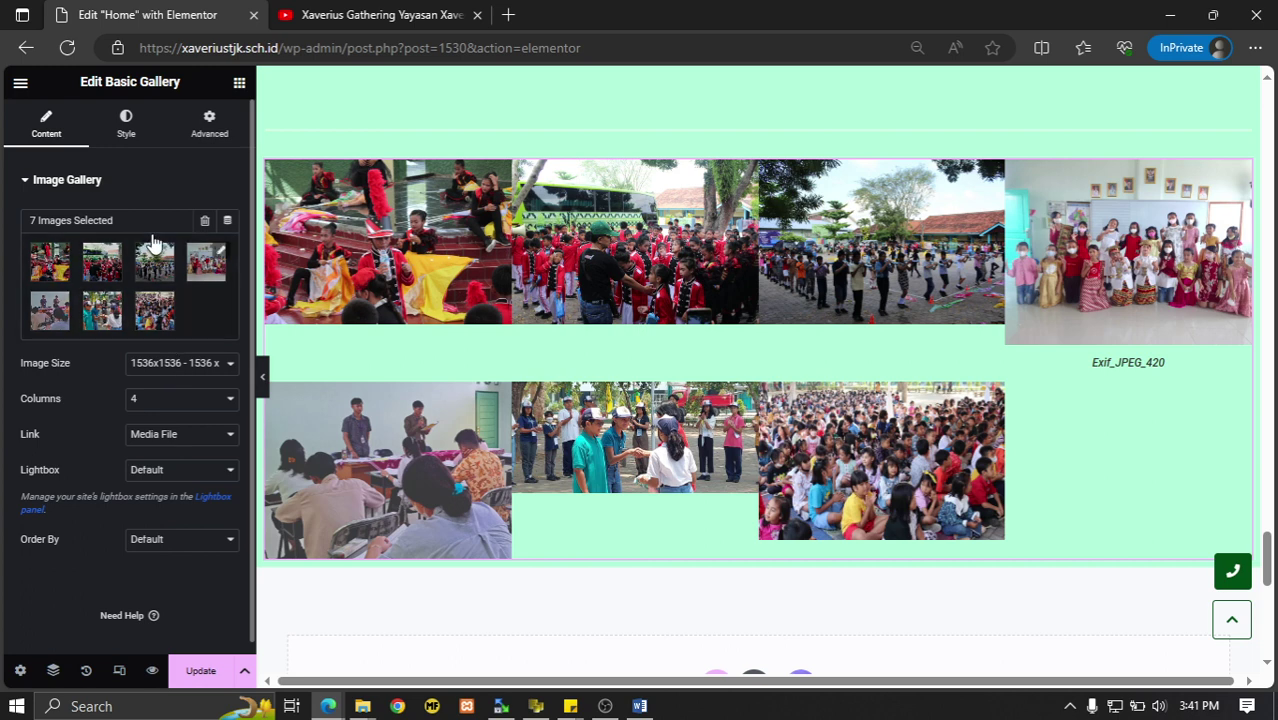
{"action": "left_click", "coordinate": [182, 364]}
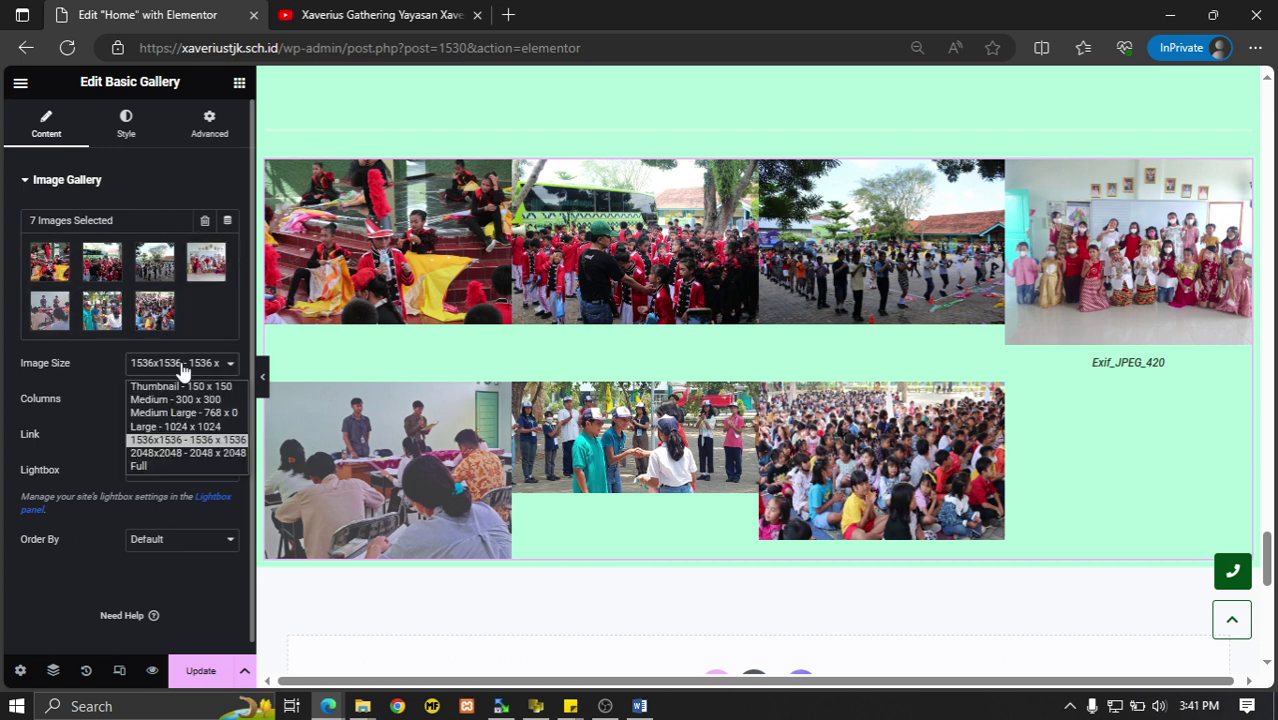
{"action": "left_click", "coordinate": [179, 452]}
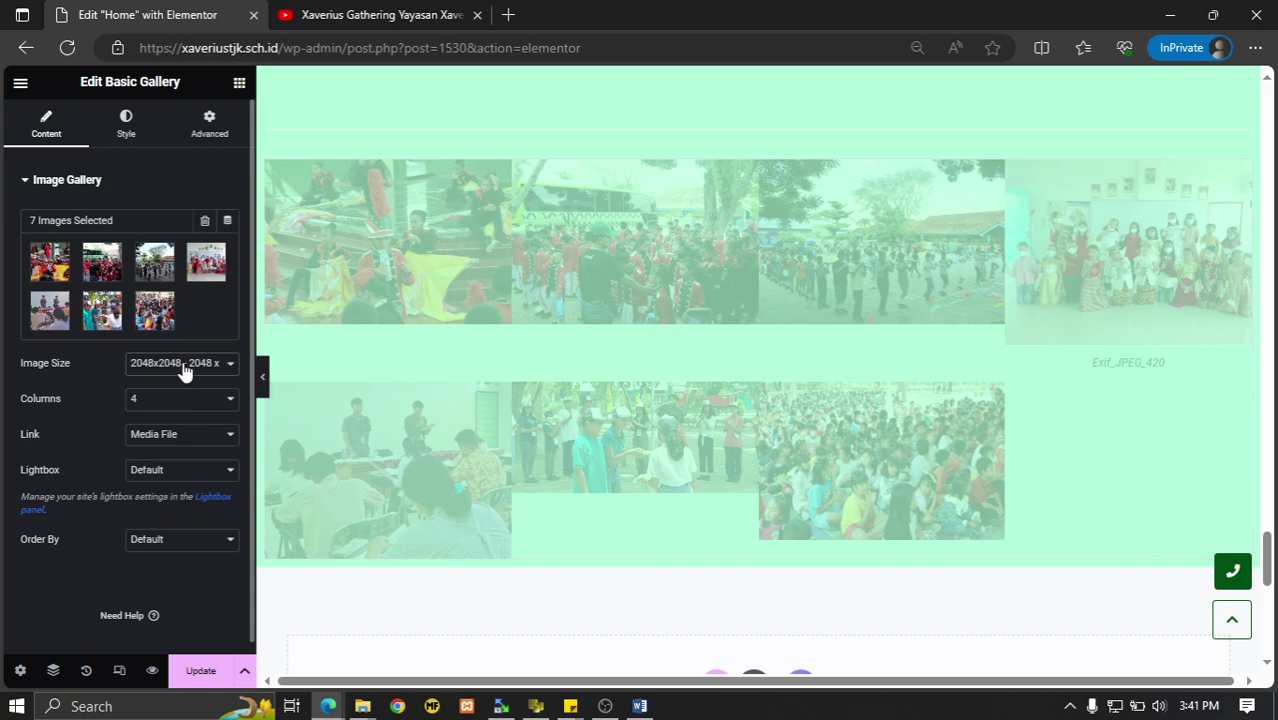
{"action": "left_click", "coordinate": [184, 366]}
{"action": "left_click", "coordinate": [207, 441]}
Try 6 columns in the Basic Gallery and return it to 4 columns.
{"action": "left_click", "coordinate": [203, 400]}
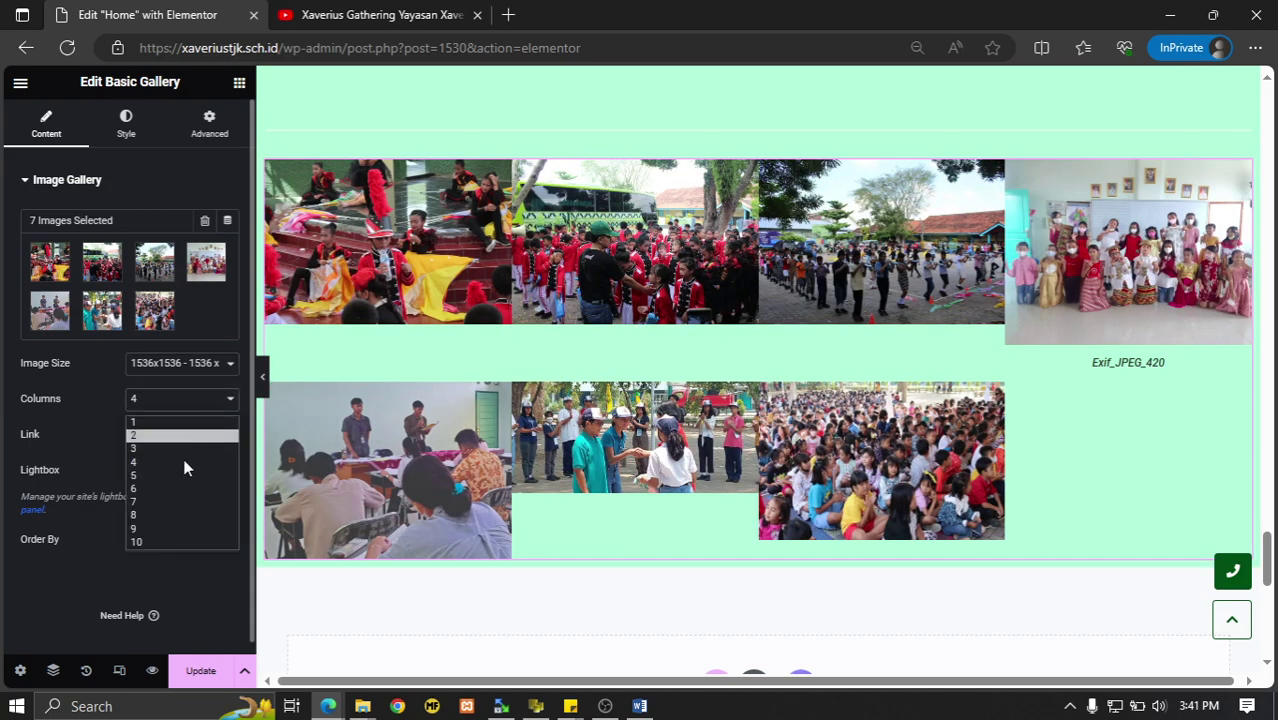
{"action": "left_click", "coordinate": [179, 489]}
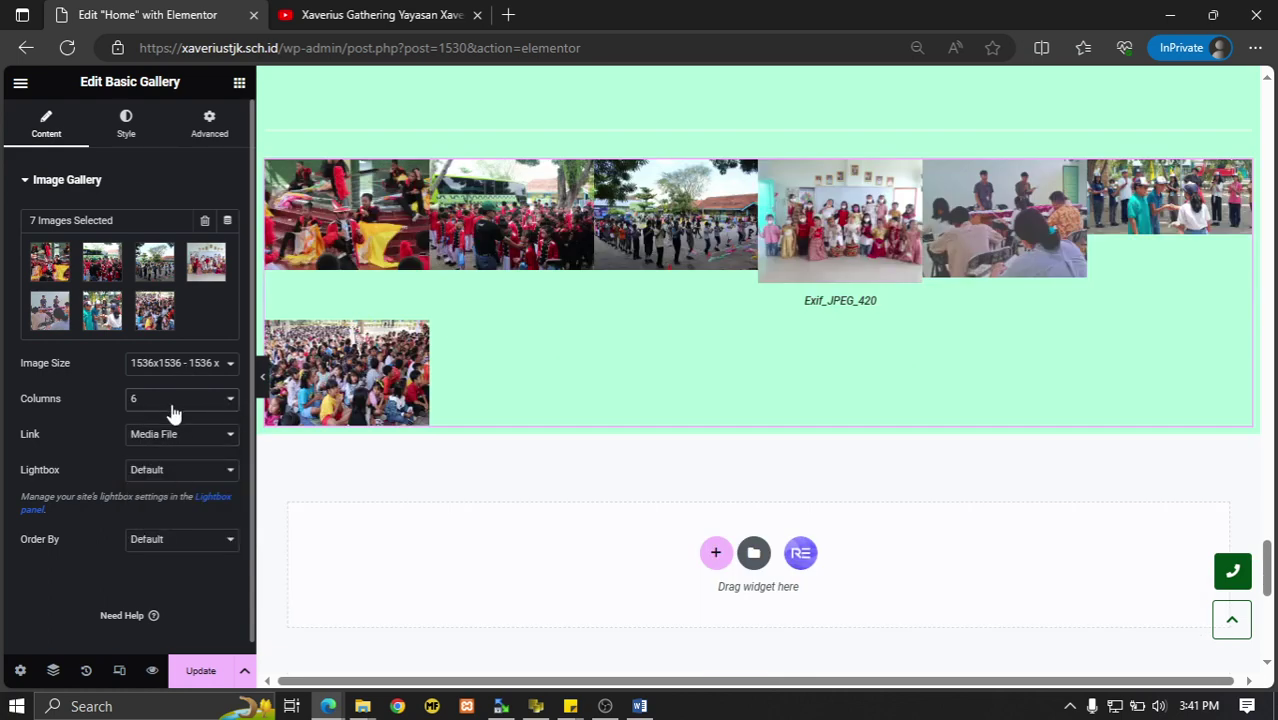
{"action": "left_click", "coordinate": [172, 410]}
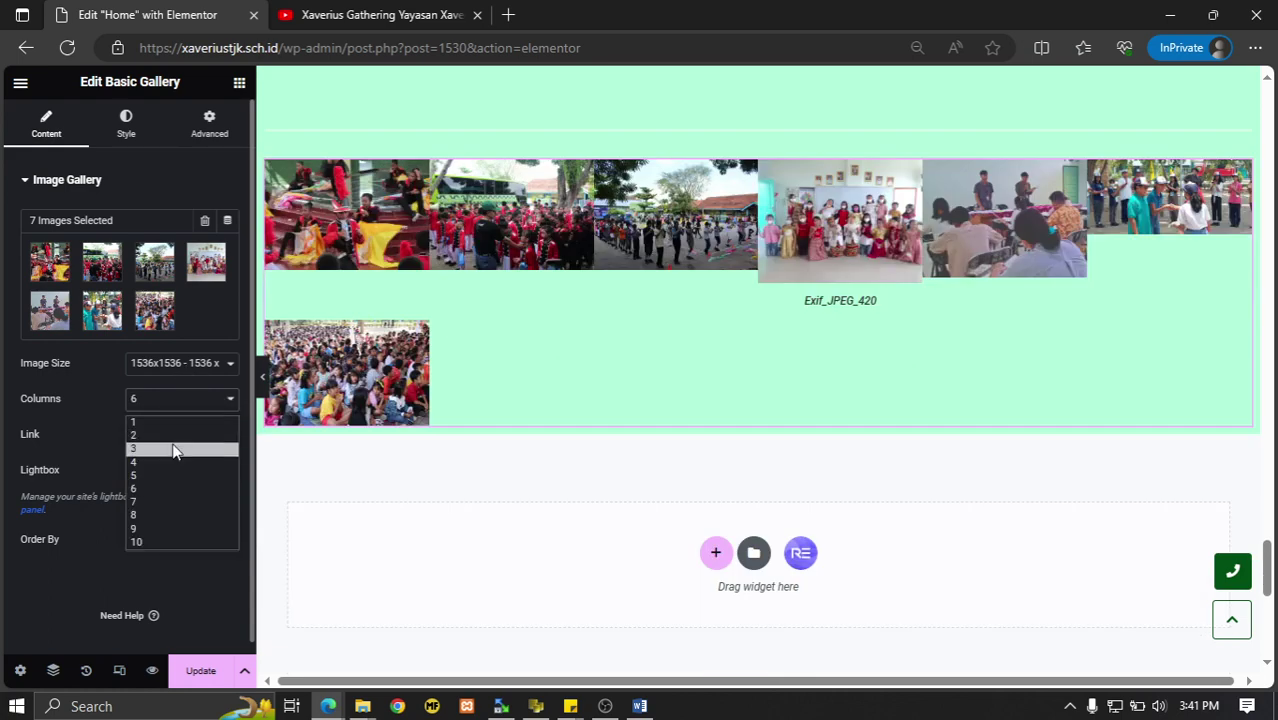
{"action": "left_click", "coordinate": [171, 461]}
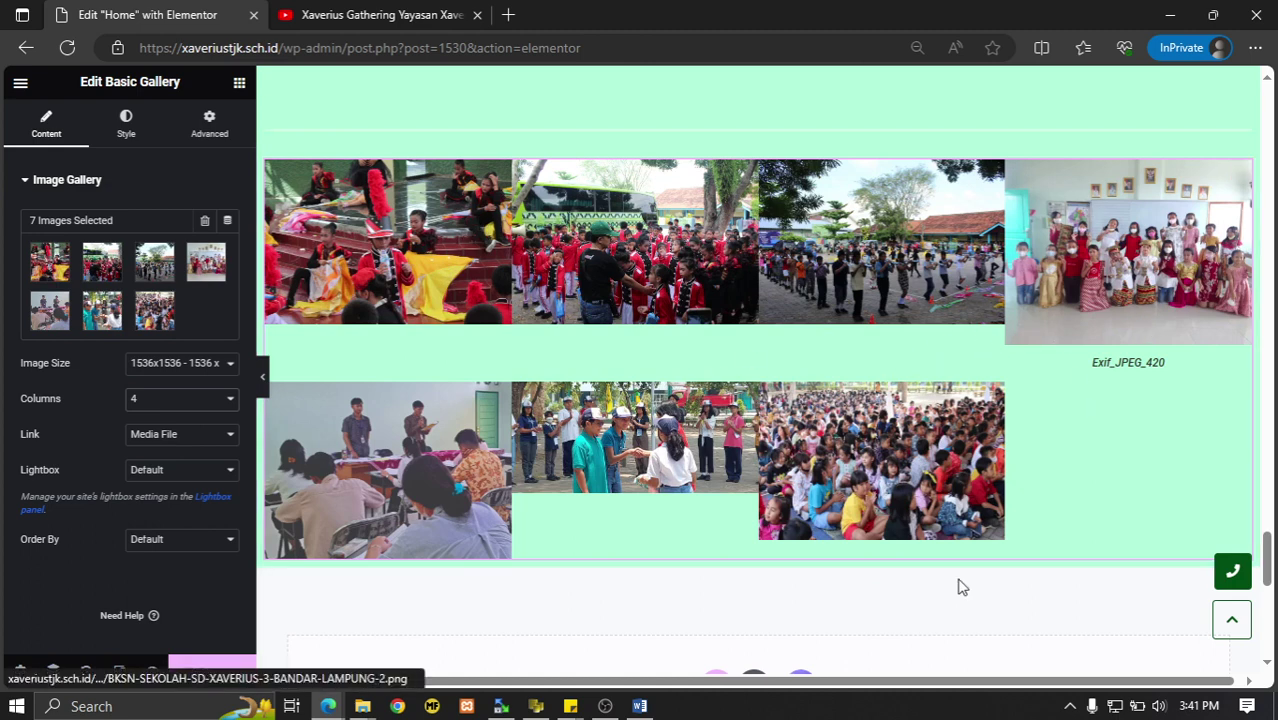
Check the link options of the Basic Gallery, keep Media File, and collapse its image settings.
{"action": "left_click", "coordinate": [183, 445]}
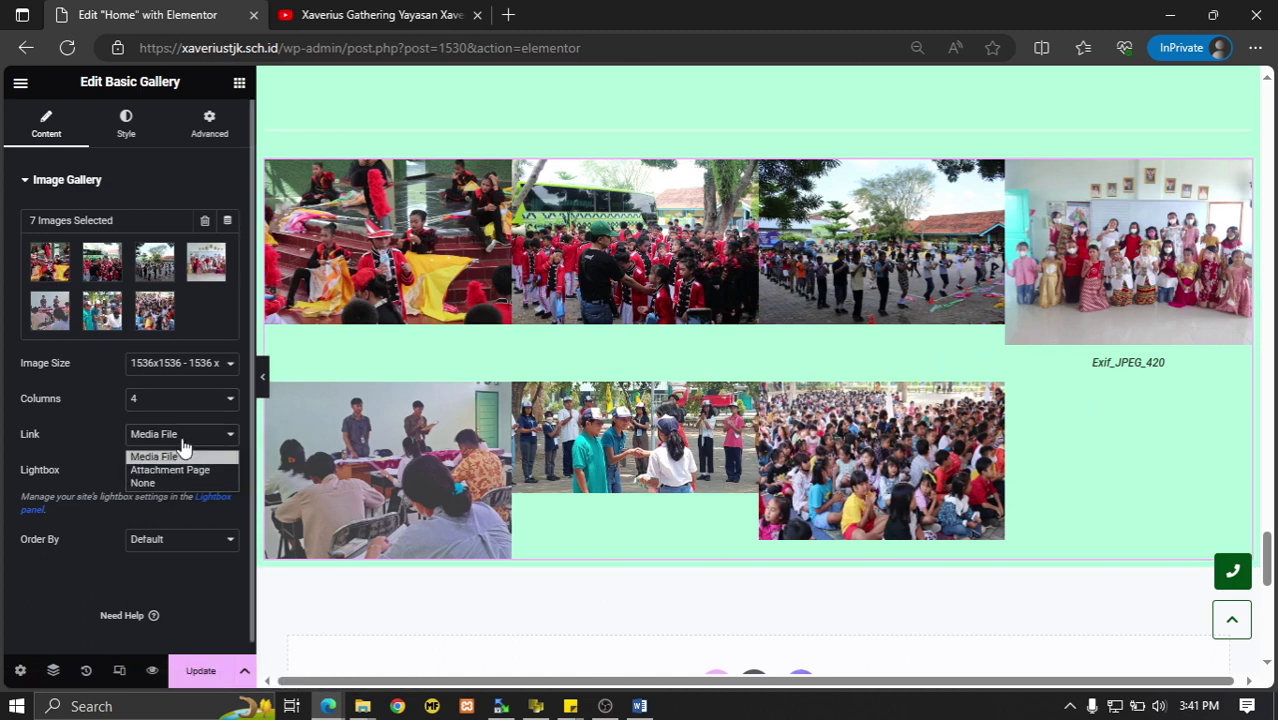
{"action": "left_click", "coordinate": [193, 444]}
{"action": "scroll", "coordinate": [212, 456], "scroll_direction": "down", "scroll_amount": 1}
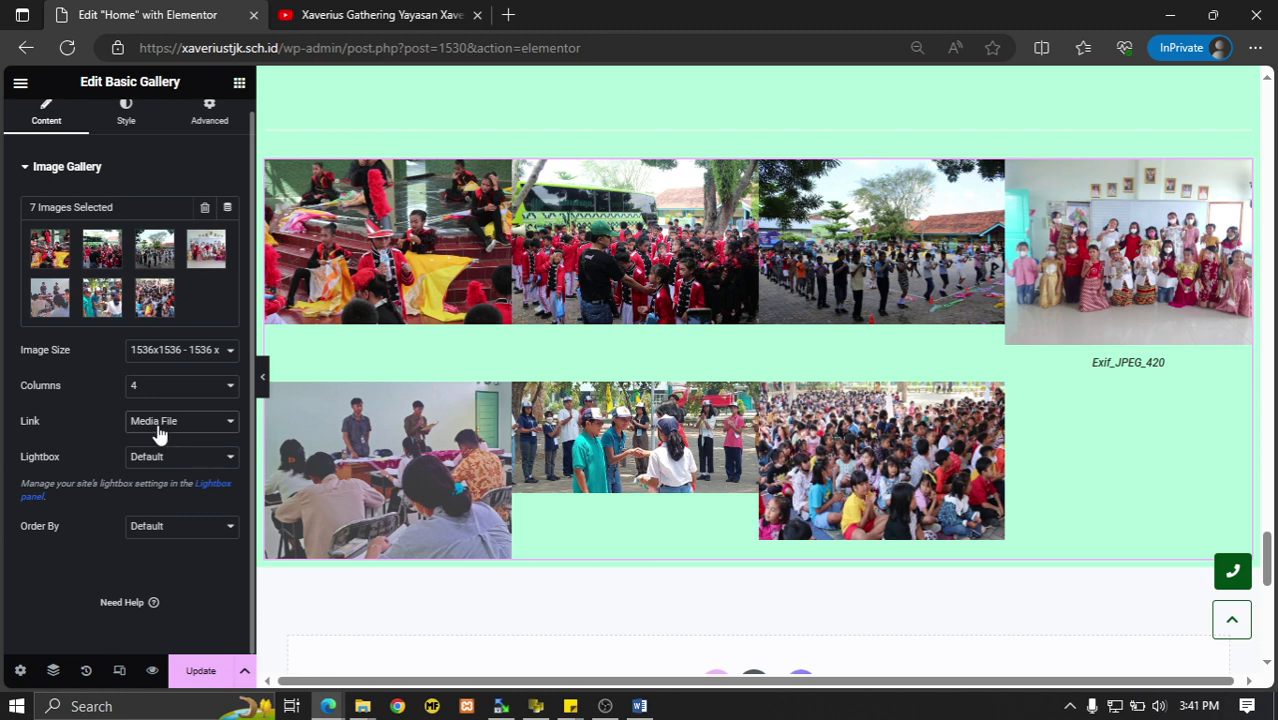
{"action": "scroll", "coordinate": [158, 432], "scroll_direction": "up", "scroll_amount": 1}
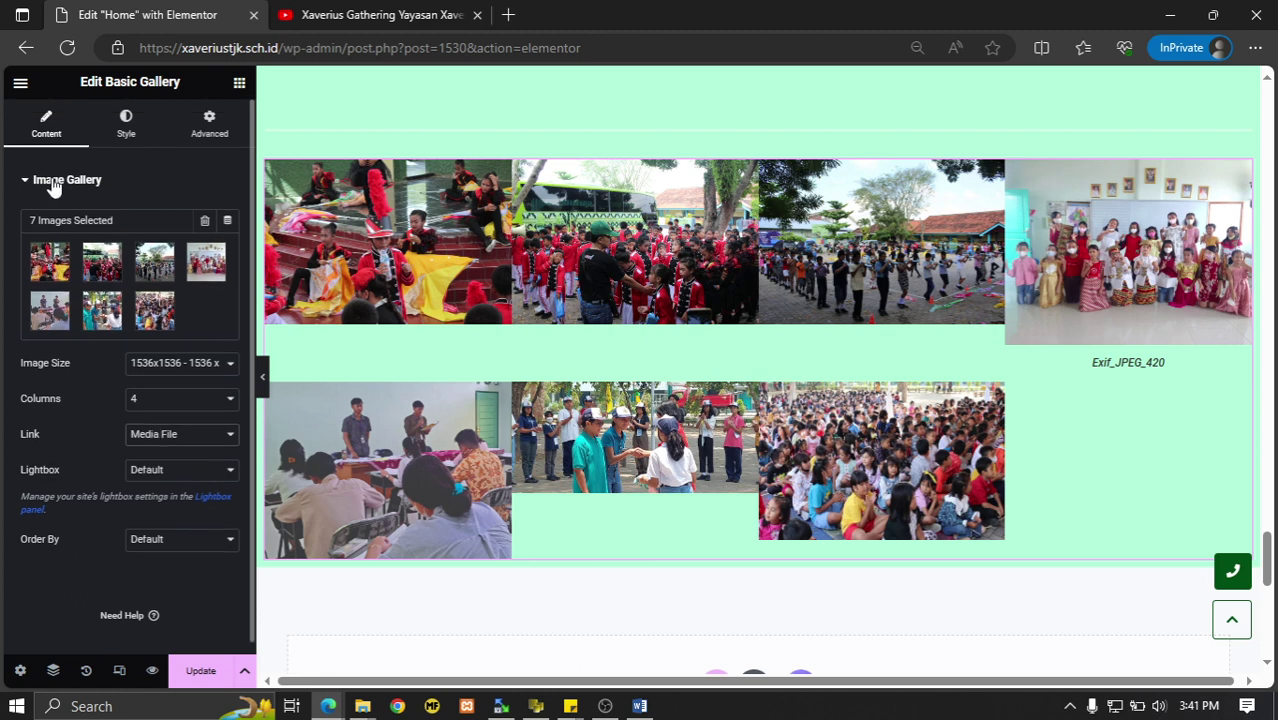
{"action": "left_click", "coordinate": [55, 184]}
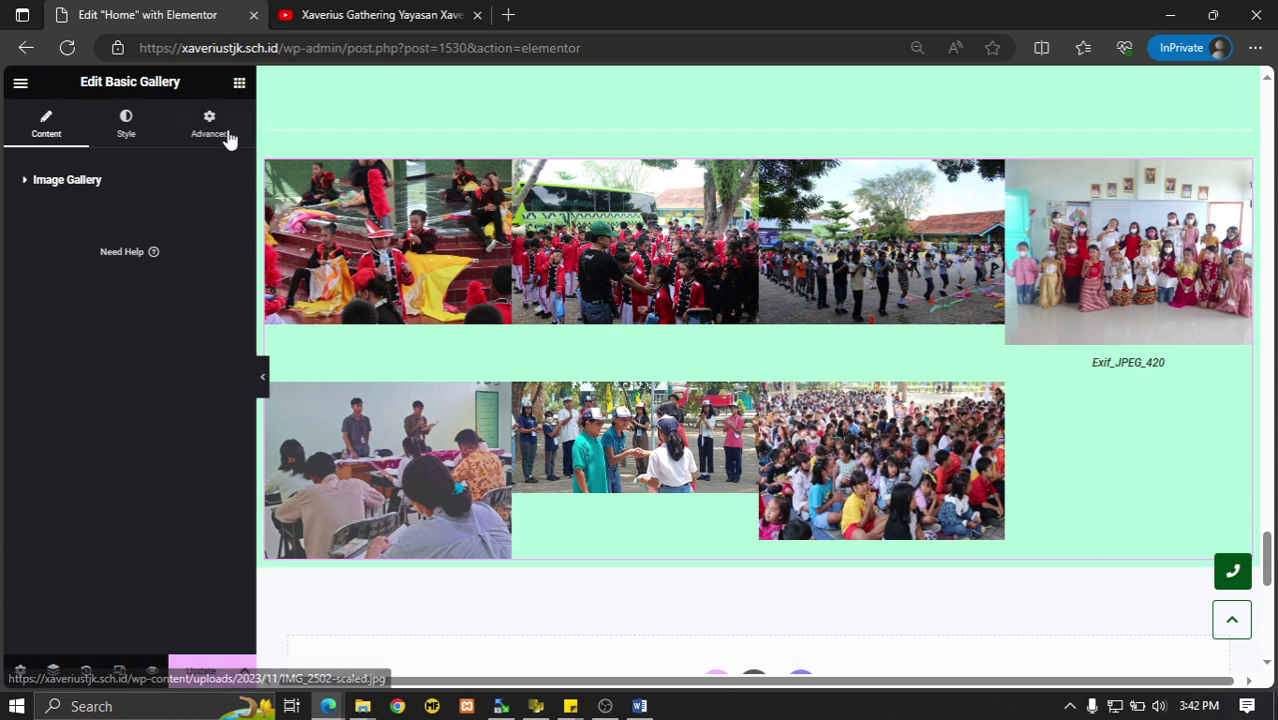
Search the widgets for "gal" and place a Gallery widget directly below the Basic Gallery.
{"action": "left_click", "coordinate": [240, 86]}
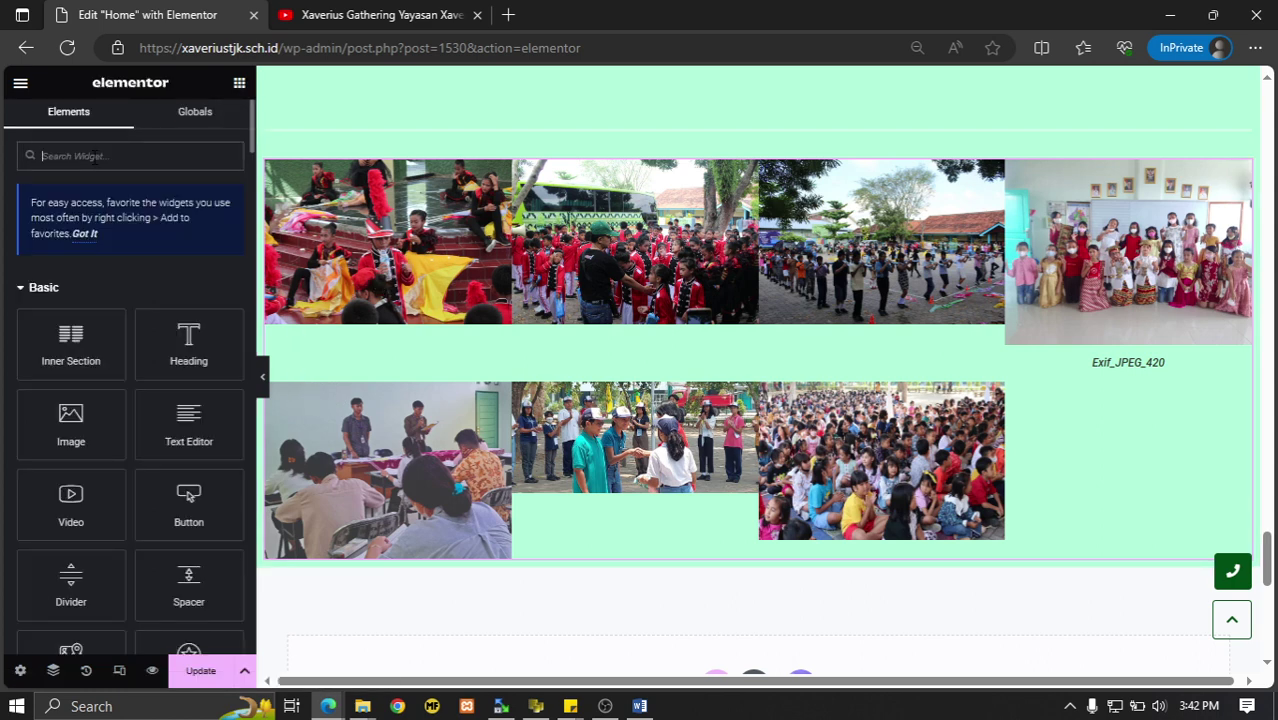
{"action": "type", "text": "gale"}
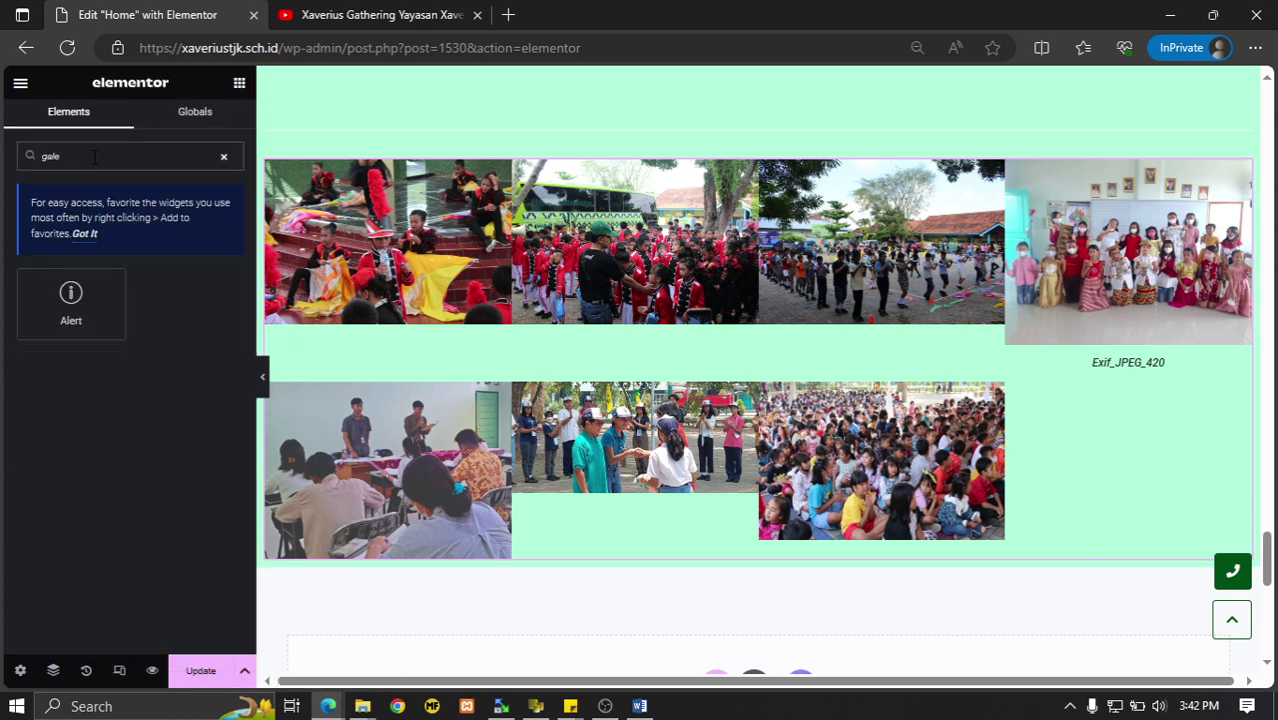
{"action": "key", "text": "BackSpace"}
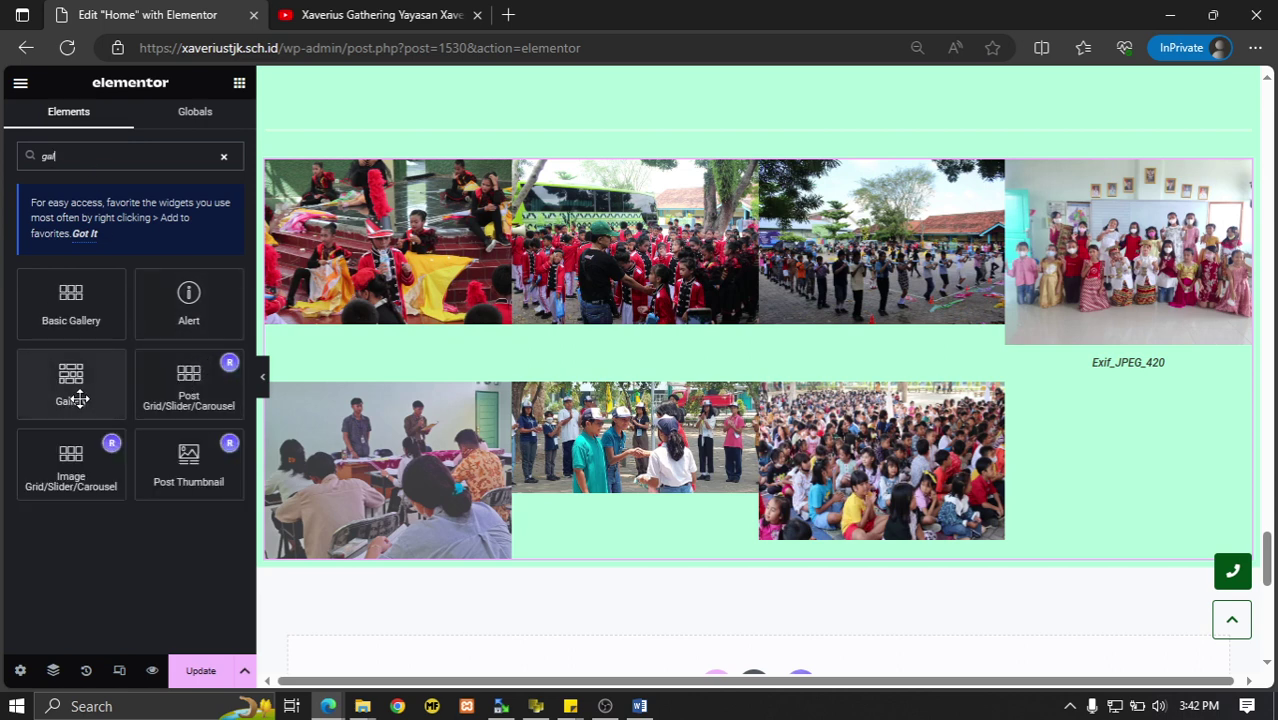
{"action": "left_click_drag", "start_coordinate": [71, 399], "coordinate": [707, 565]}
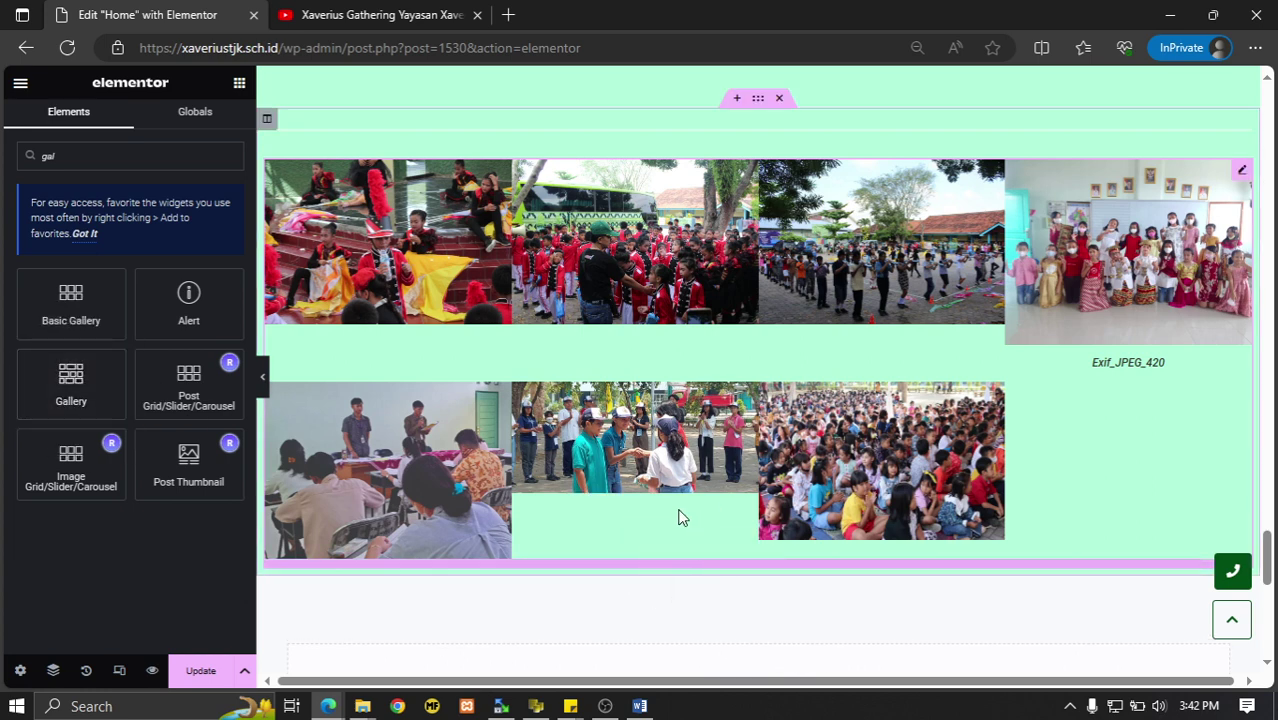
{"action": "scroll", "coordinate": [805, 542], "scroll_direction": "down", "scroll_amount": 2}
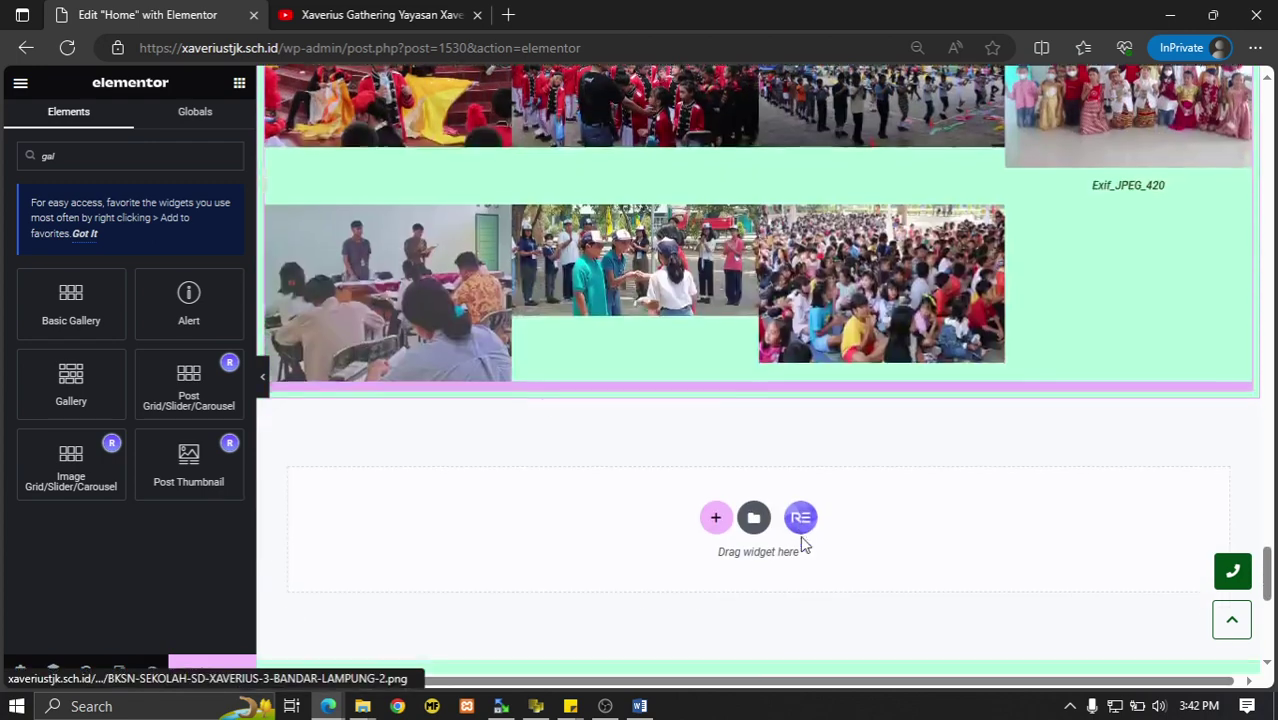
{"action": "left_click_drag", "start_coordinate": [64, 384], "coordinate": [713, 370]}
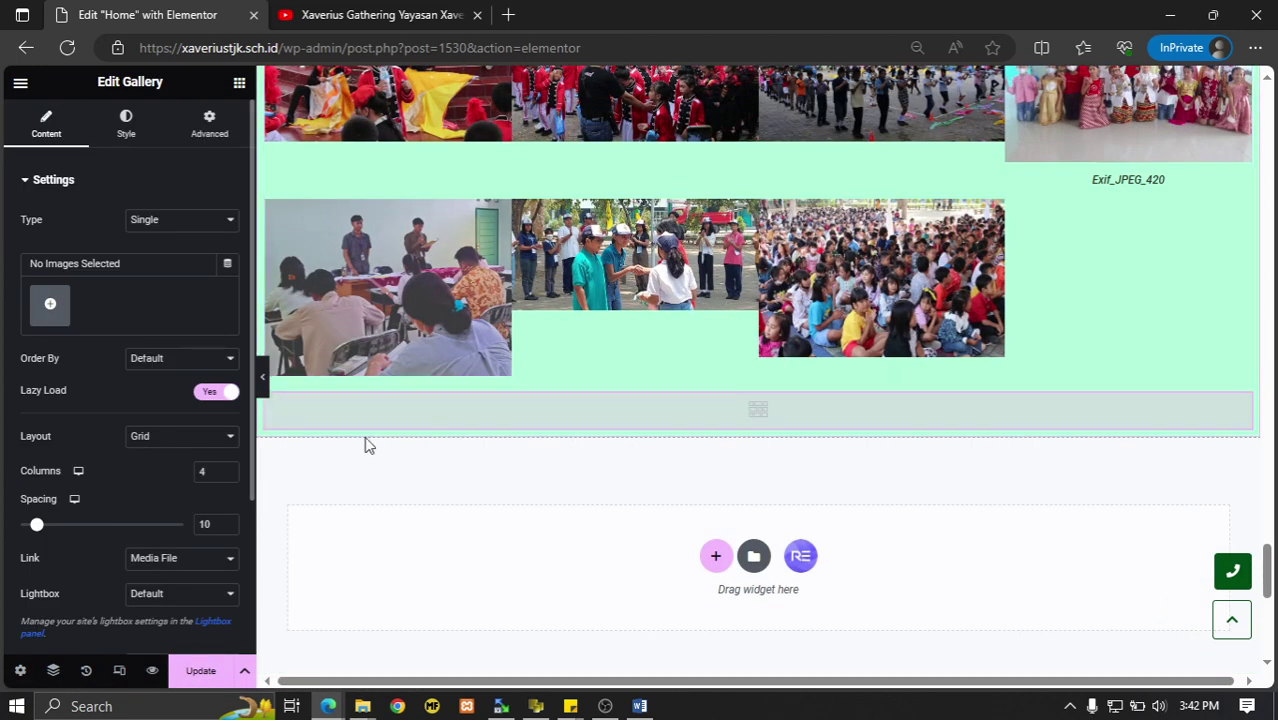
Compare the settings of the new Gallery widget with those of the Basic Gallery.
{"action": "scroll", "coordinate": [63, 487], "scroll_direction": "down", "scroll_amount": 3}
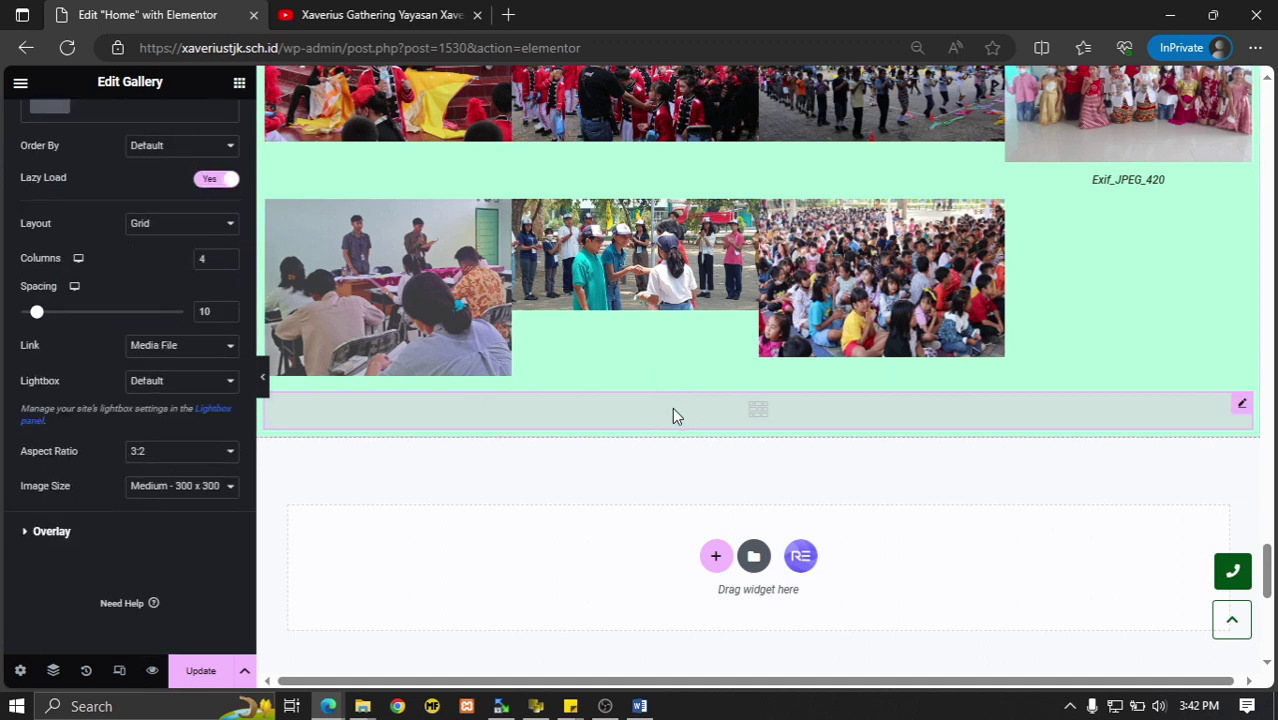
{"action": "scroll", "coordinate": [800, 400], "scroll_direction": "up", "scroll_amount": 3}
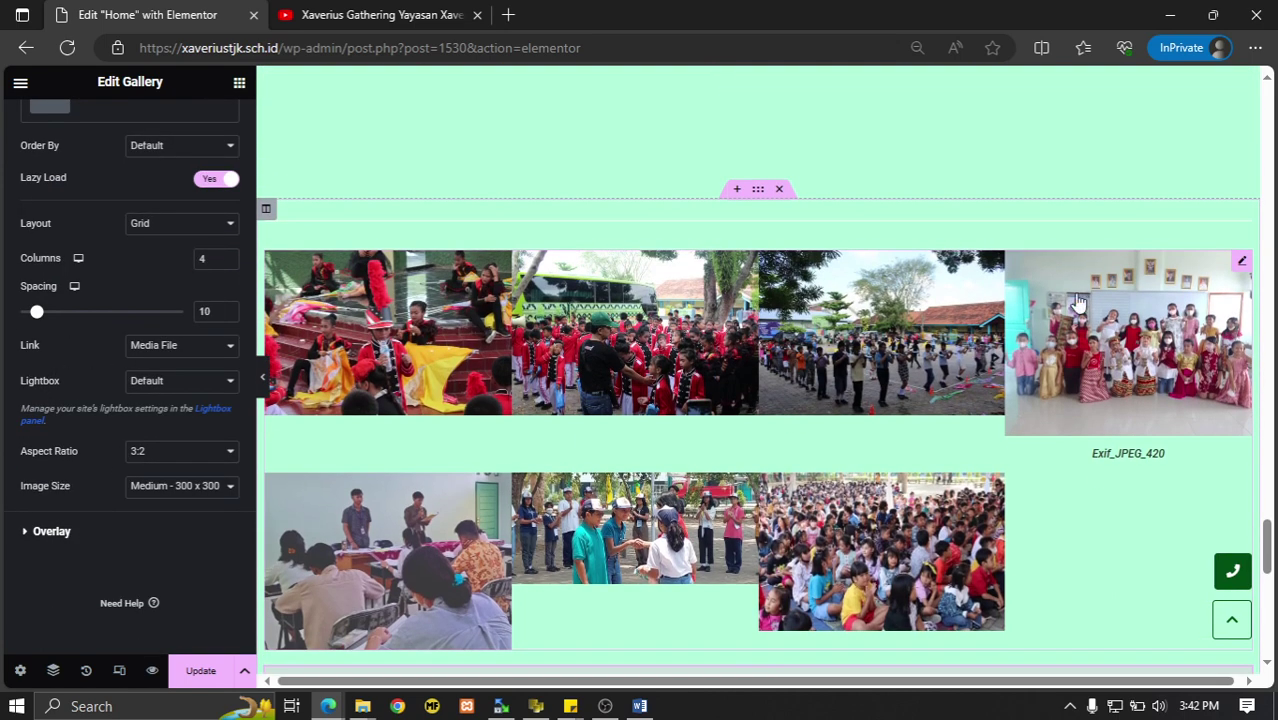
{"action": "left_click", "coordinate": [1242, 261]}
{"action": "scroll", "coordinate": [1154, 318], "scroll_direction": "down", "scroll_amount": 4}
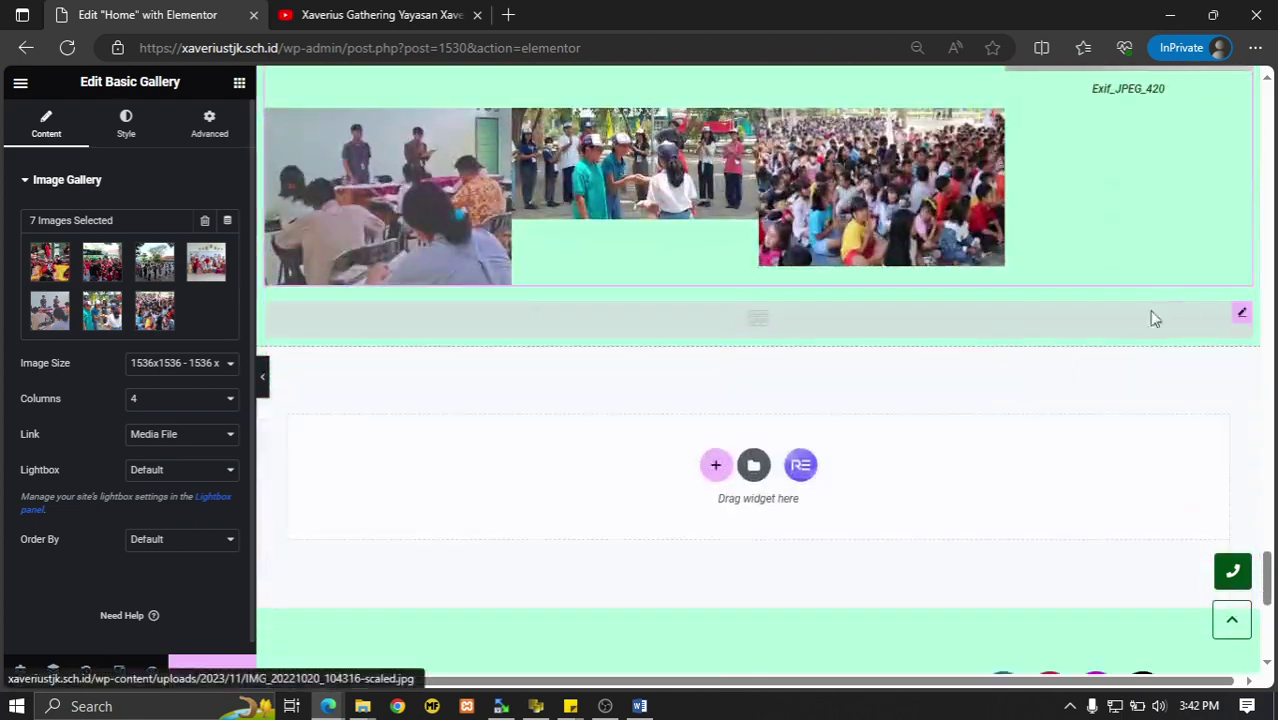
{"action": "left_click", "coordinate": [1240, 316]}
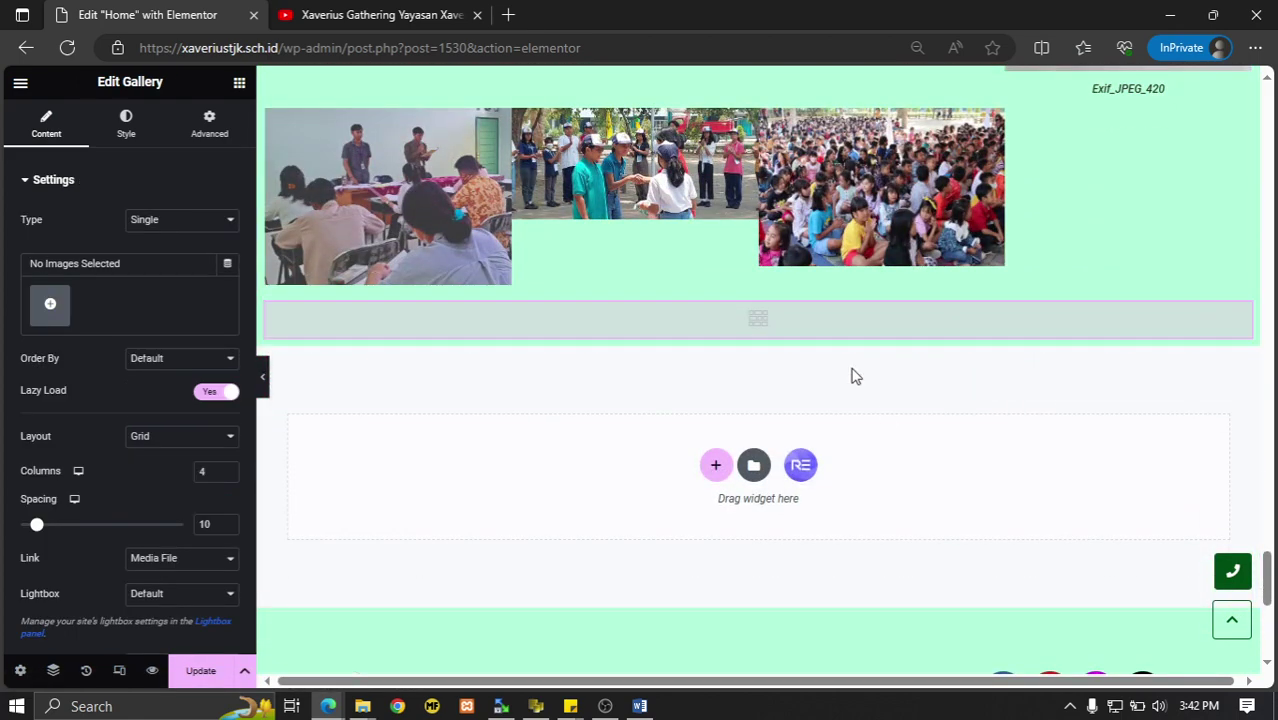
{"action": "scroll", "coordinate": [1144, 325], "scroll_direction": "up", "scroll_amount": 4}
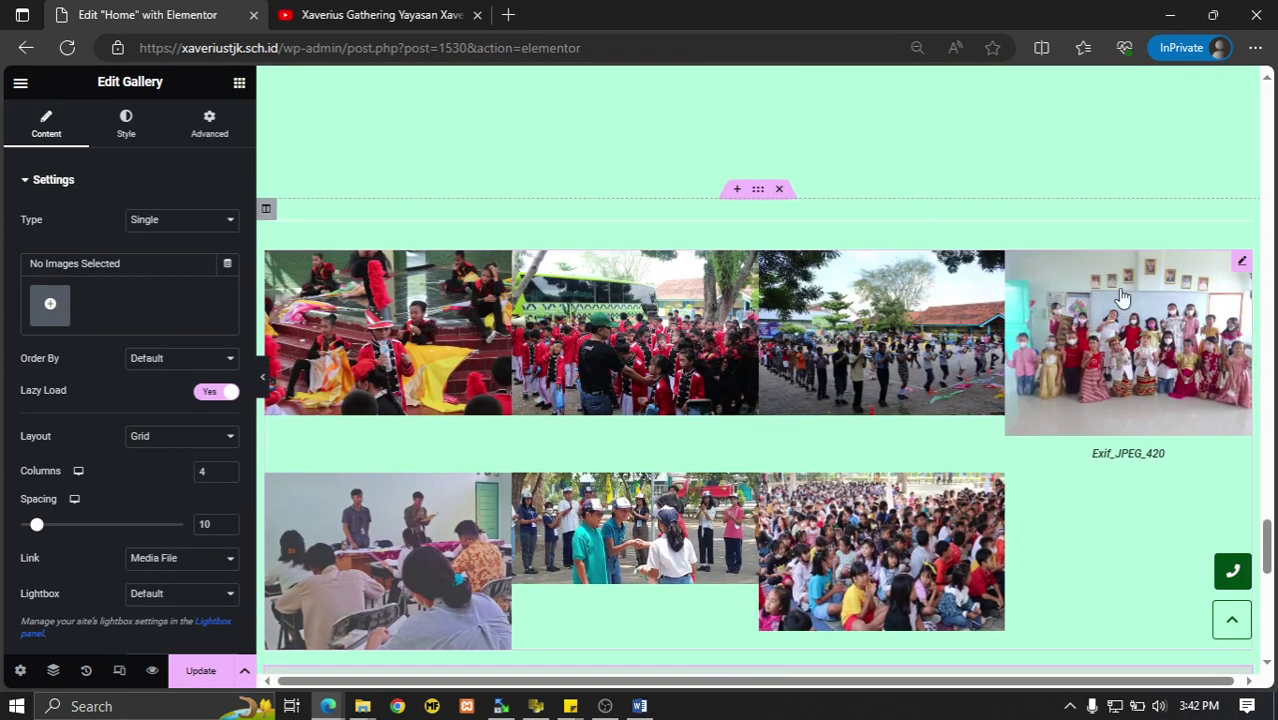
{"action": "left_click", "coordinate": [1241, 262]}
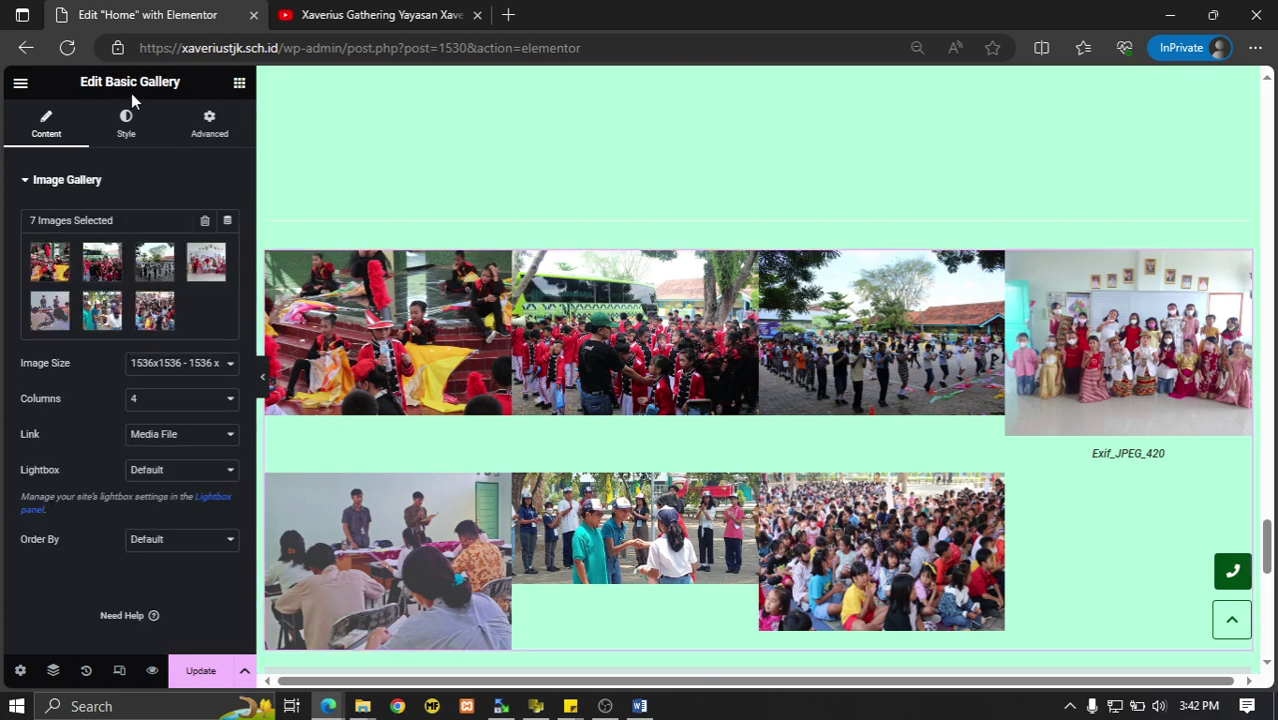
{"action": "scroll", "coordinate": [1173, 388], "scroll_direction": "down", "scroll_amount": 4}
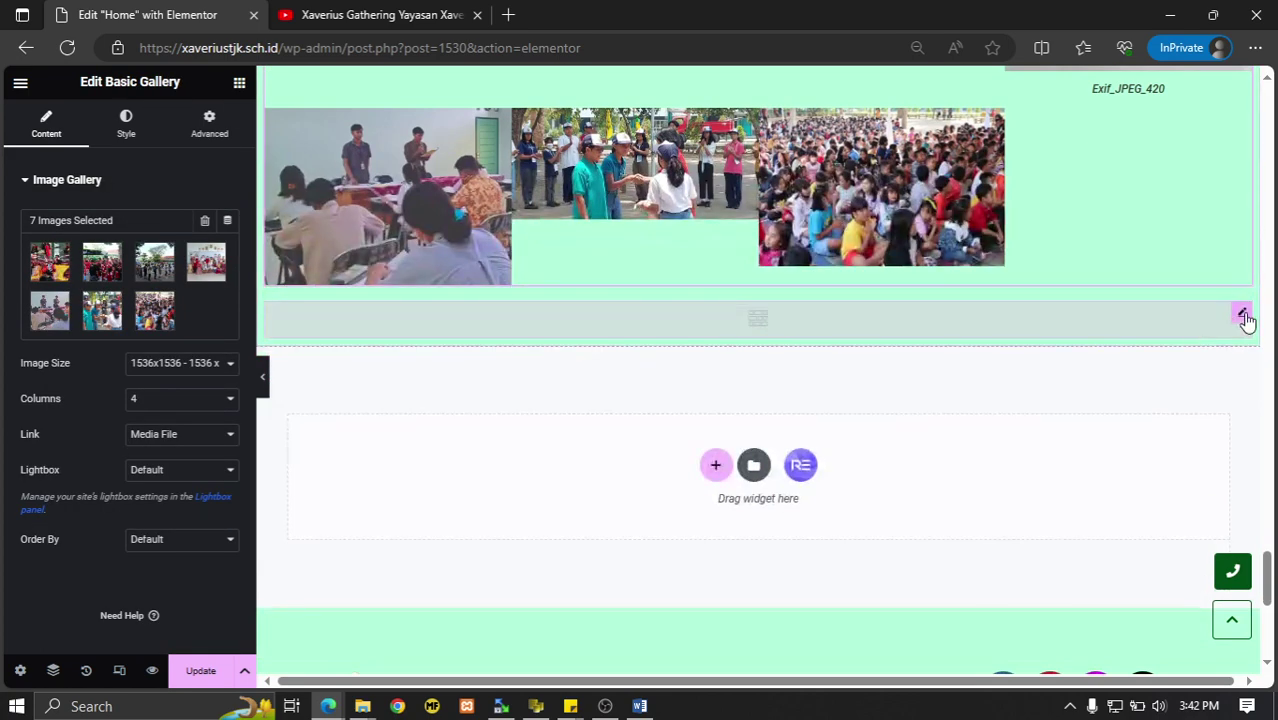
Fill the empty Gallery widget with the first five photos in the media library, starting with the bus parade photo and ending with raker.jpg.
{"action": "left_click", "coordinate": [1241, 316]}
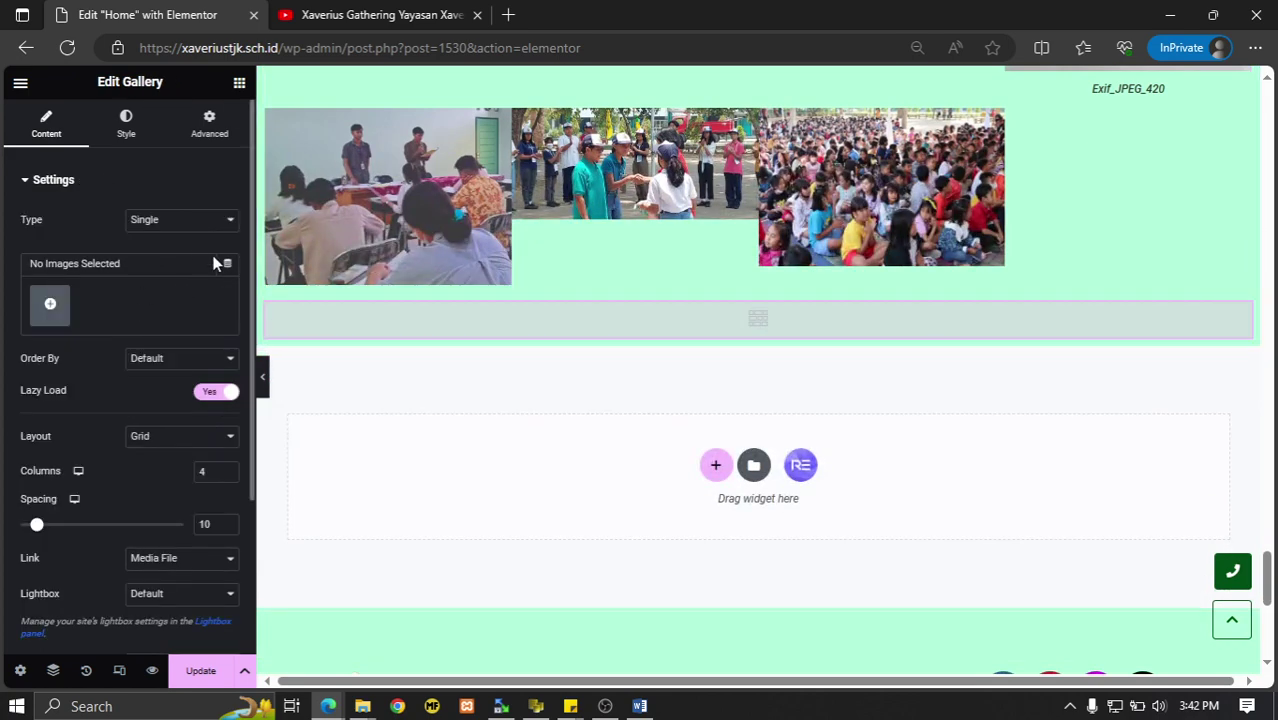
{"action": "left_click", "coordinate": [57, 313]}
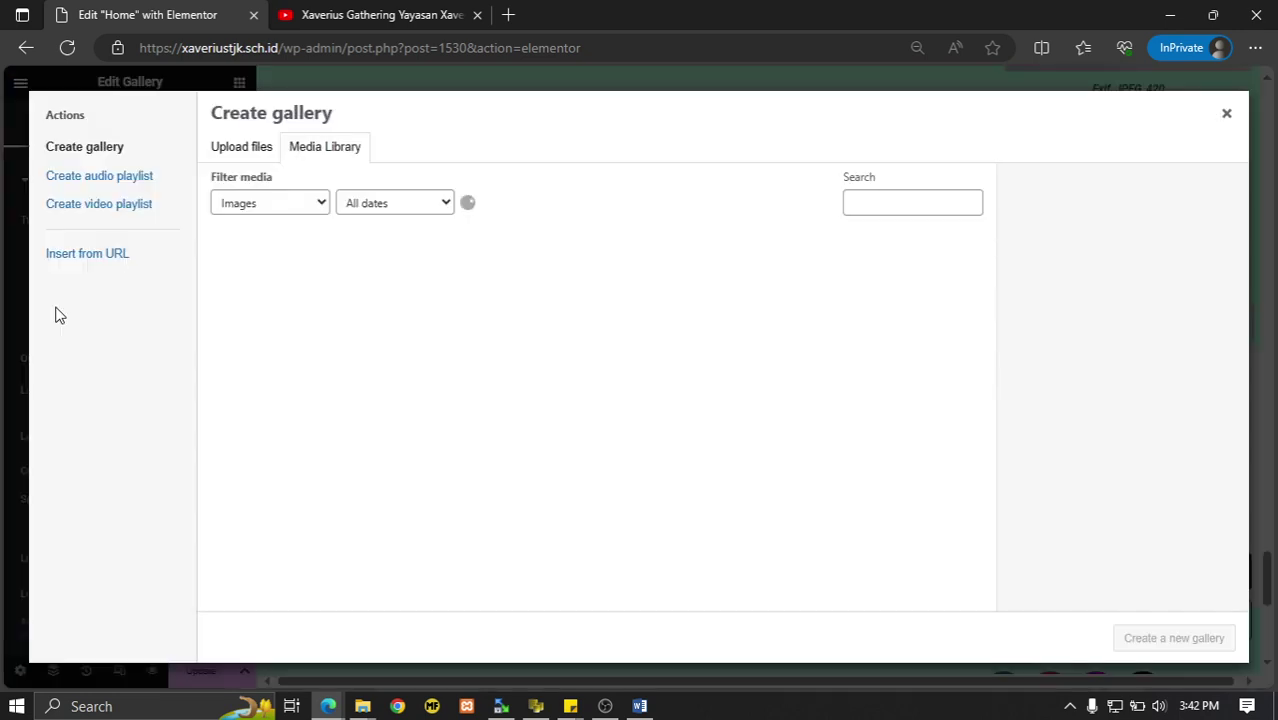
{"action": "left_click", "coordinate": [525, 300]}
{"action": "left_click", "coordinate": [654, 295]}
{"action": "left_click", "coordinate": [782, 290]}
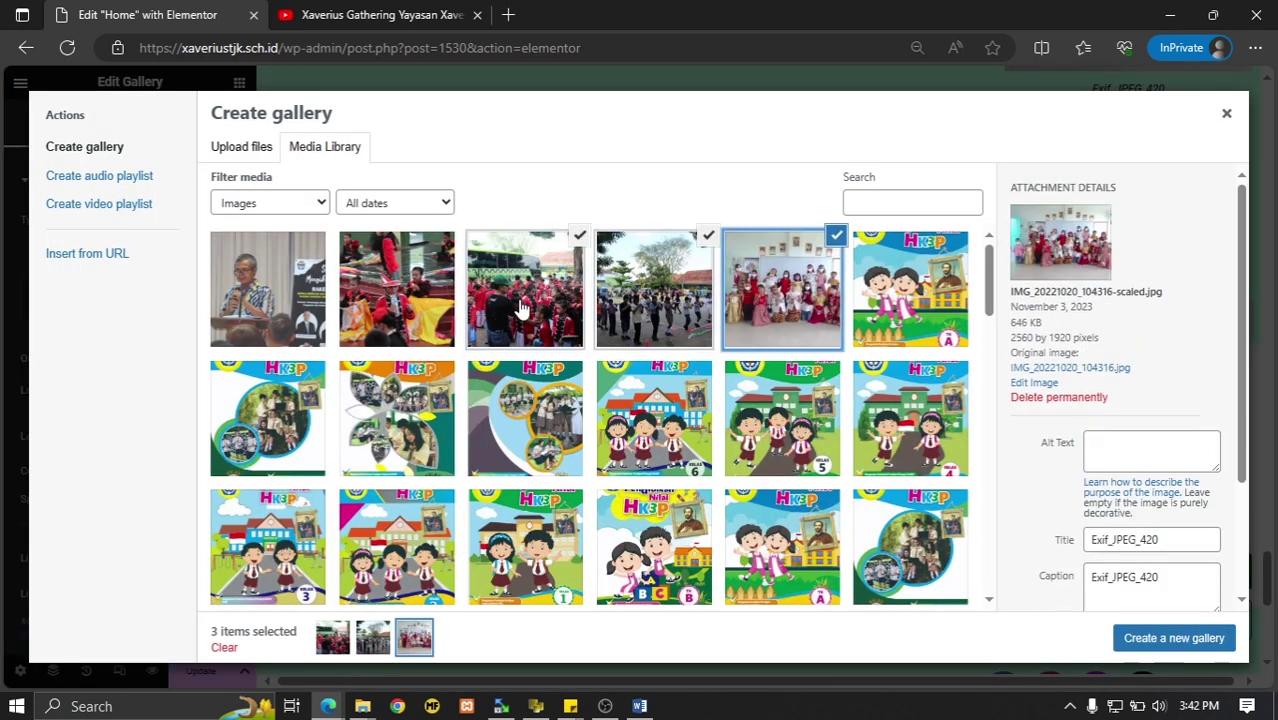
{"action": "left_click", "coordinate": [404, 310]}
{"action": "left_click", "coordinate": [272, 308]}
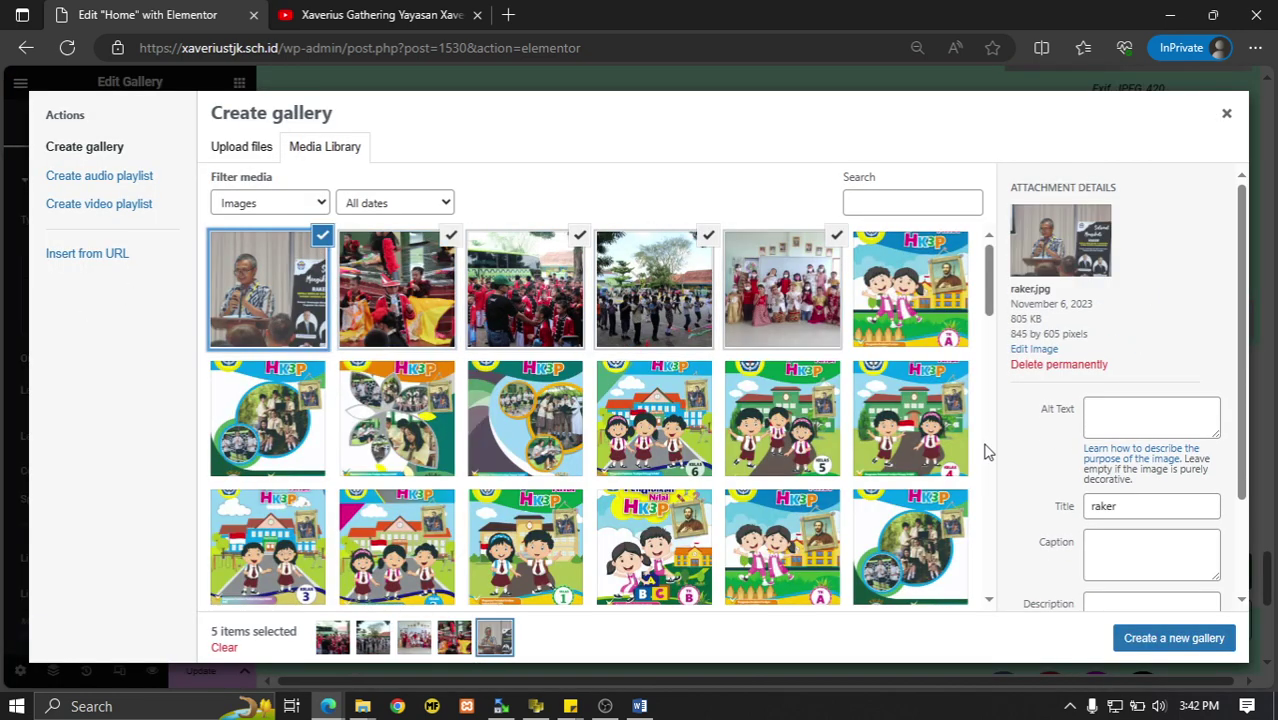
{"action": "left_click", "coordinate": [1157, 637]}
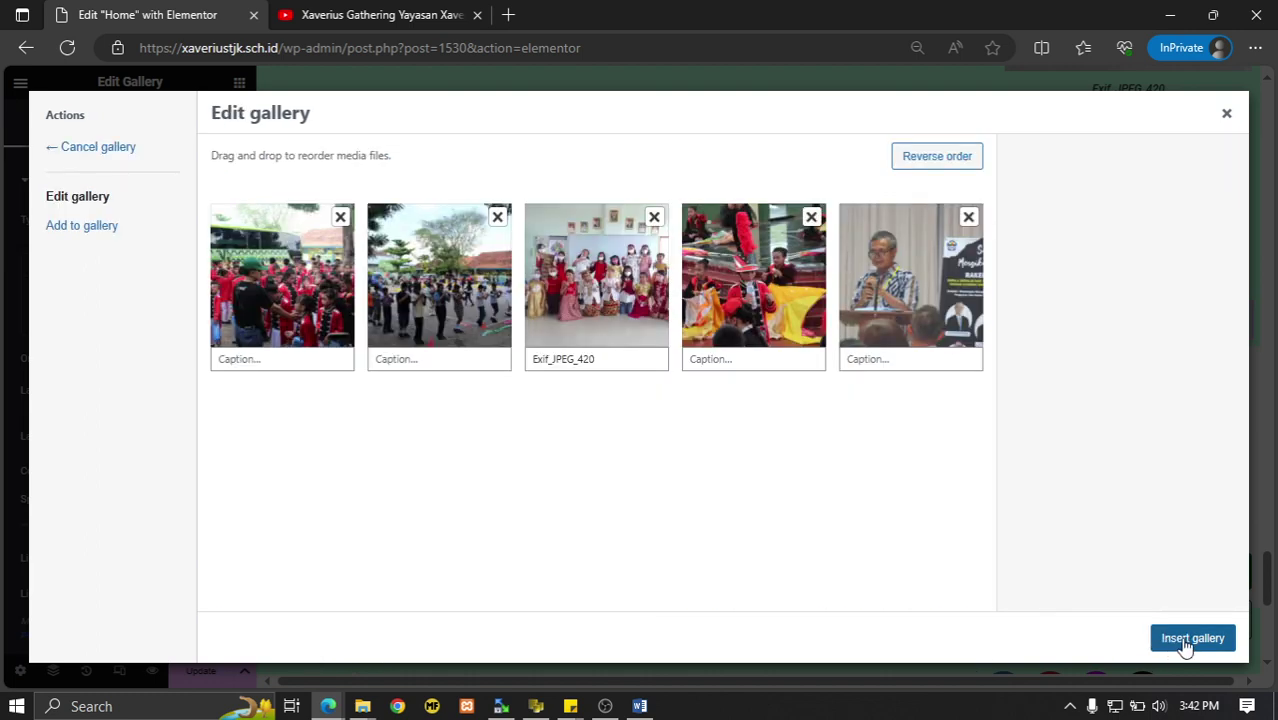
{"action": "left_click", "coordinate": [1181, 644]}
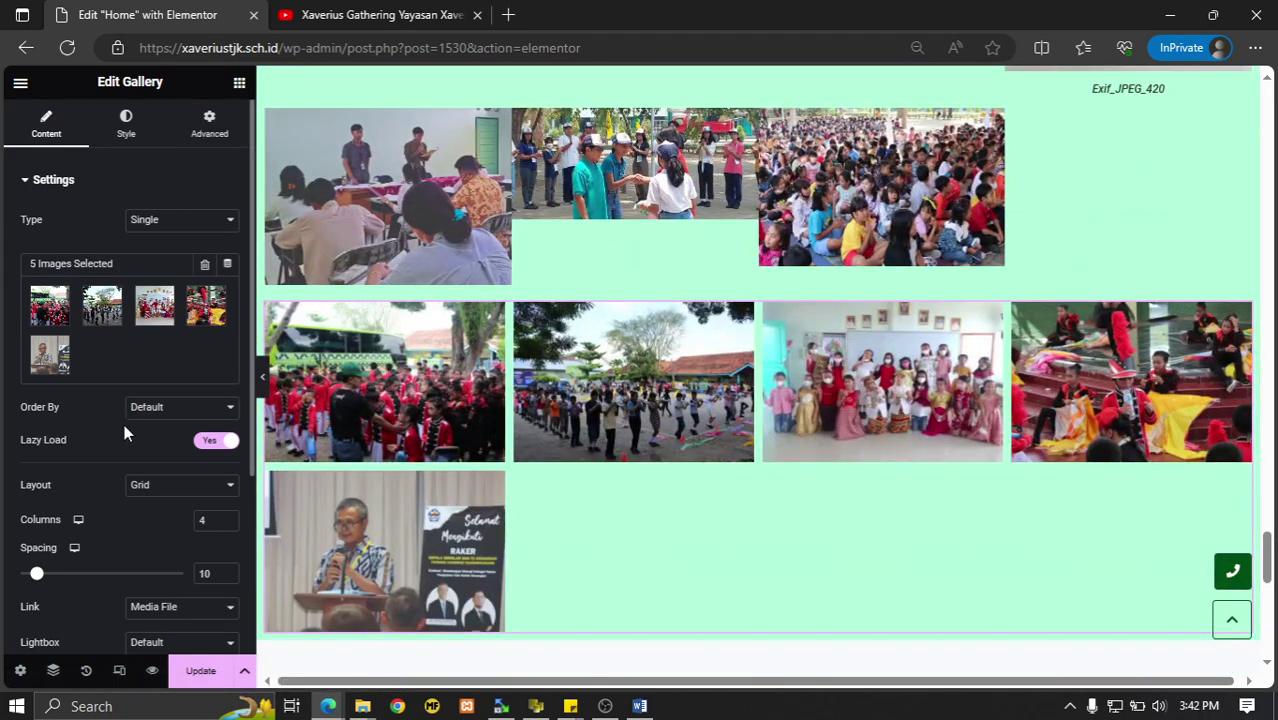
Set the Gallery's image order to Random and its layout to Masonry, after trying the Justified layout.
{"action": "left_click", "coordinate": [156, 417]}
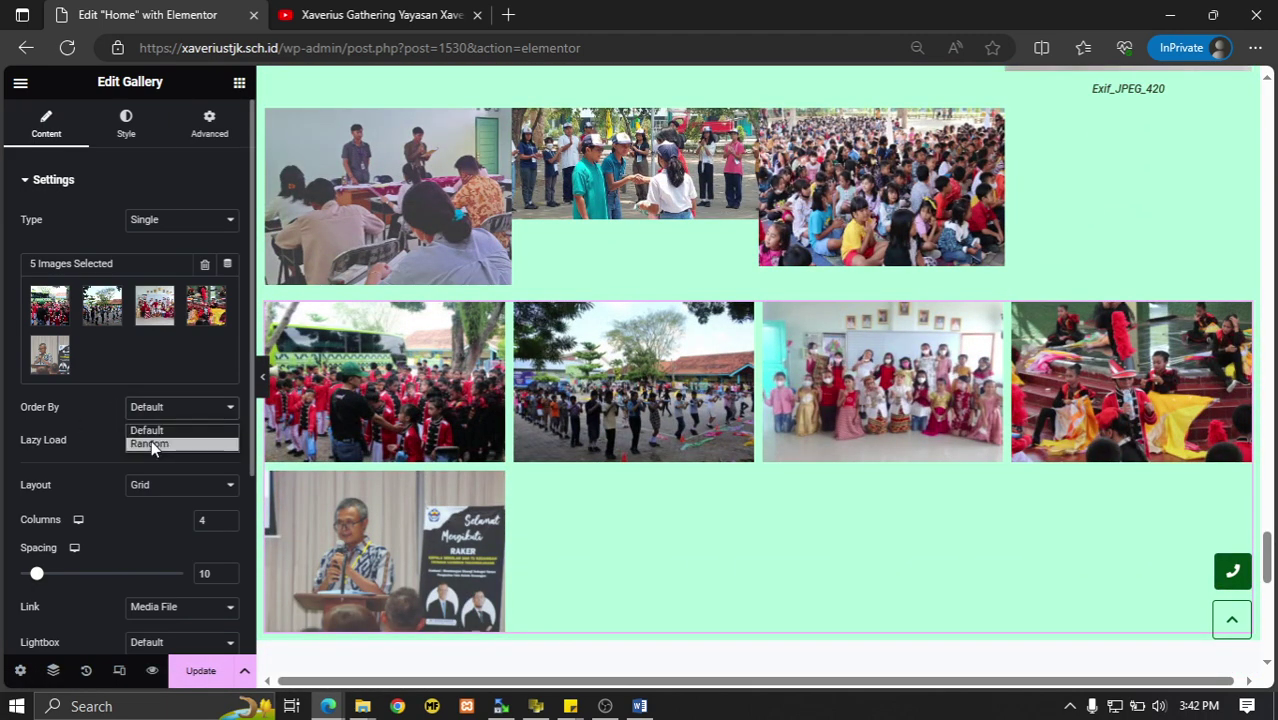
{"action": "left_click", "coordinate": [150, 443]}
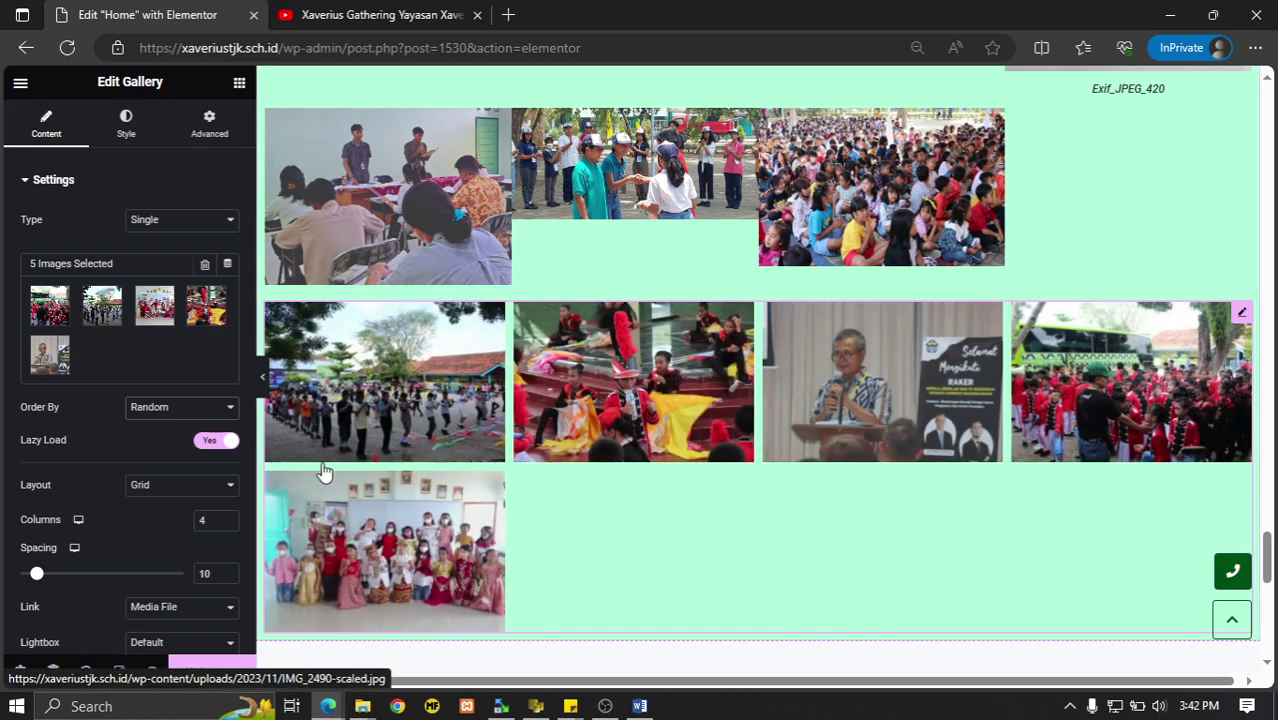
{"action": "scroll", "coordinate": [155, 333], "scroll_direction": "down", "scroll_amount": 2}
{"action": "left_click", "coordinate": [155, 322]}
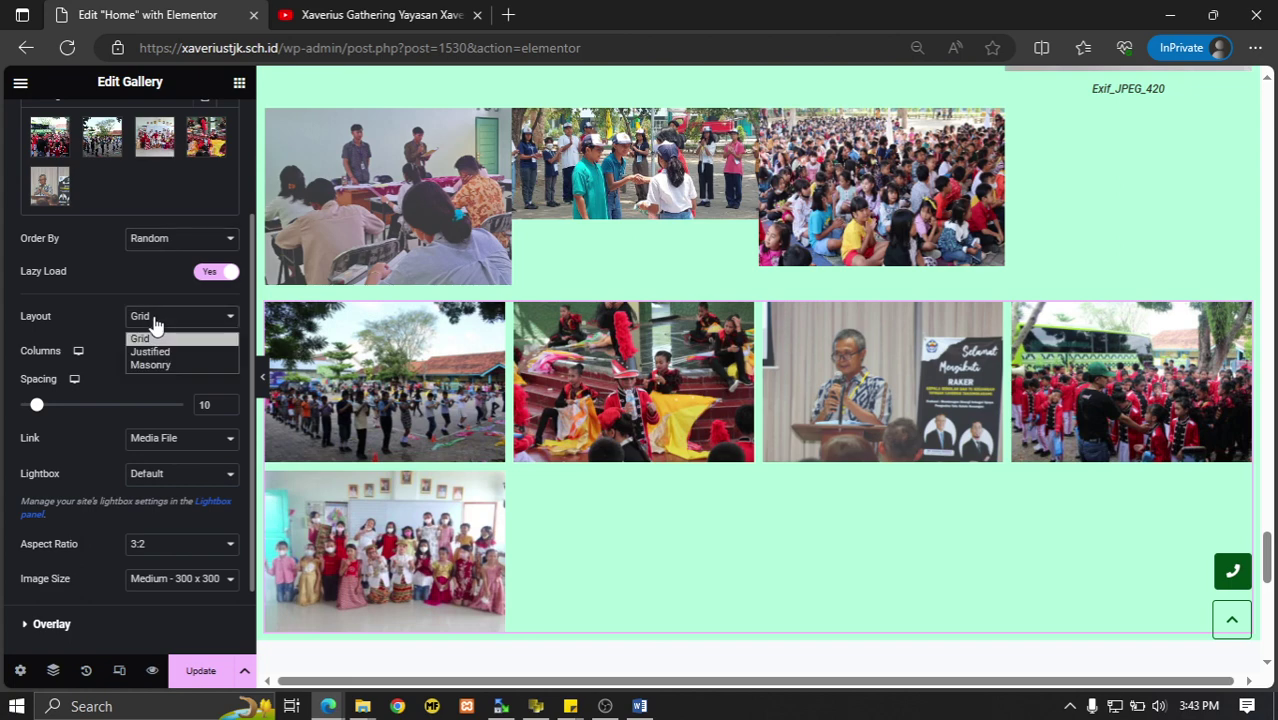
{"action": "left_click", "coordinate": [152, 351]}
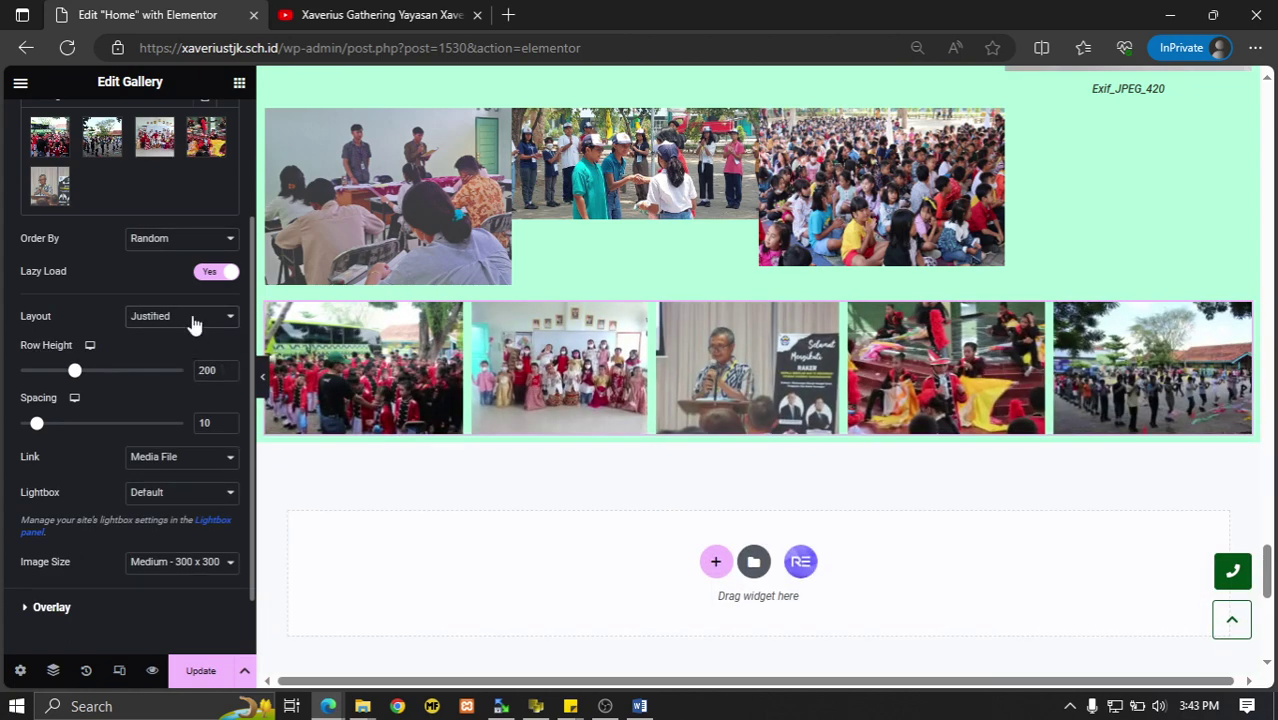
{"action": "left_click", "coordinate": [195, 323]}
{"action": "left_click", "coordinate": [151, 362]}
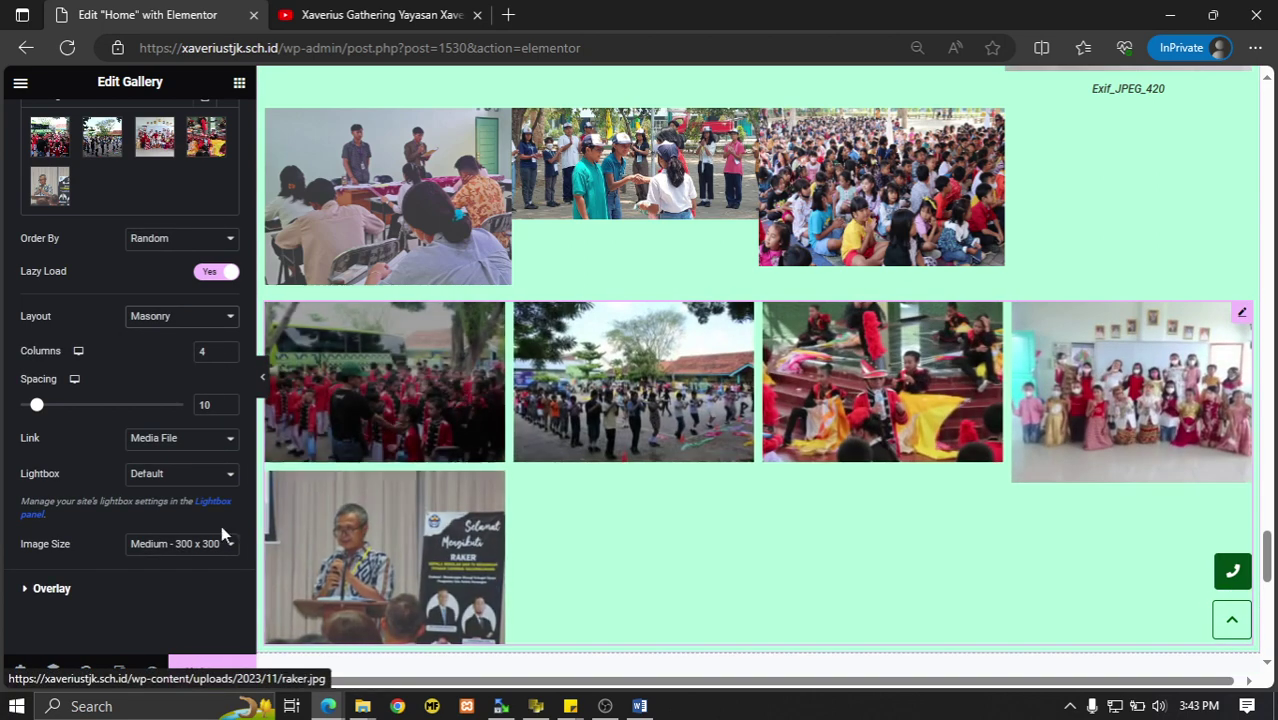
Set the Gallery's spacing to 7 and its image size to 1536x1536.
{"action": "mouse_move", "coordinate": [37, 413]}
{"action": "left_mouse_down"}
{"action": "mouse_move", "coordinate": [74, 408]}
{"action": "mouse_move", "coordinate": [33, 408]}
{"action": "left_mouse_up"}
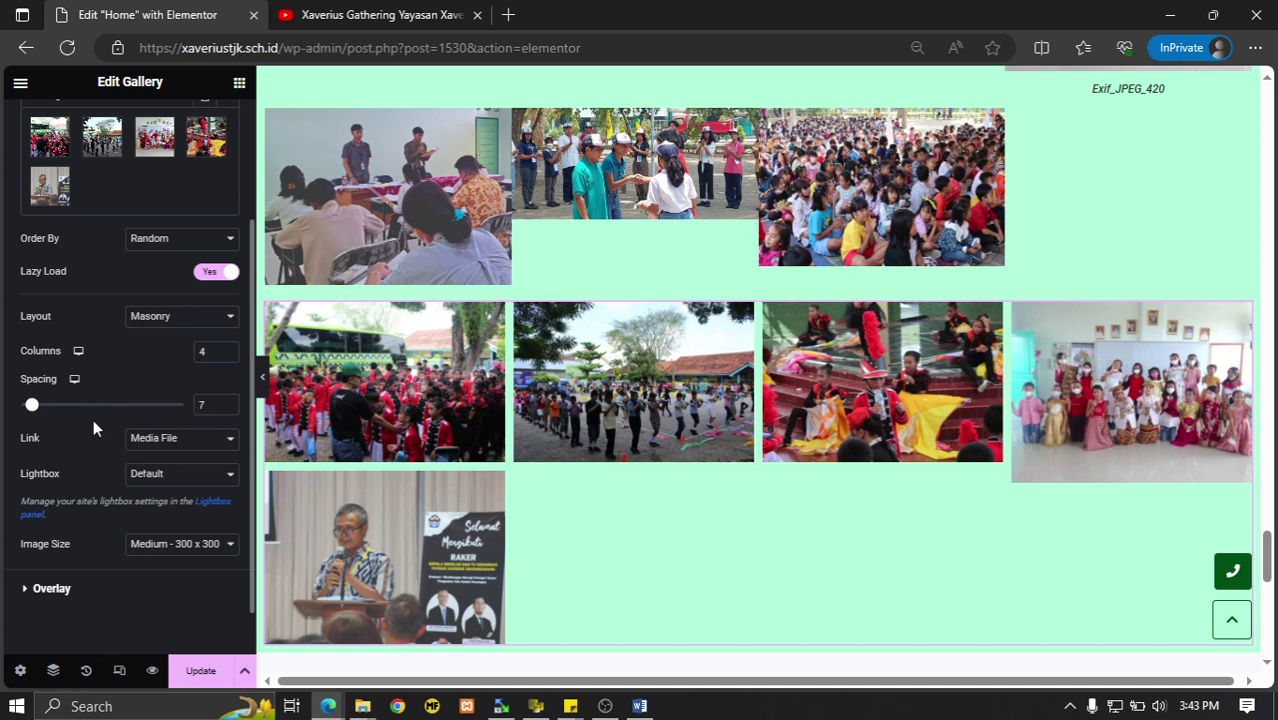
{"action": "scroll", "coordinate": [97, 428], "scroll_direction": "down", "scroll_amount": 1}
{"action": "left_click", "coordinate": [219, 495]}
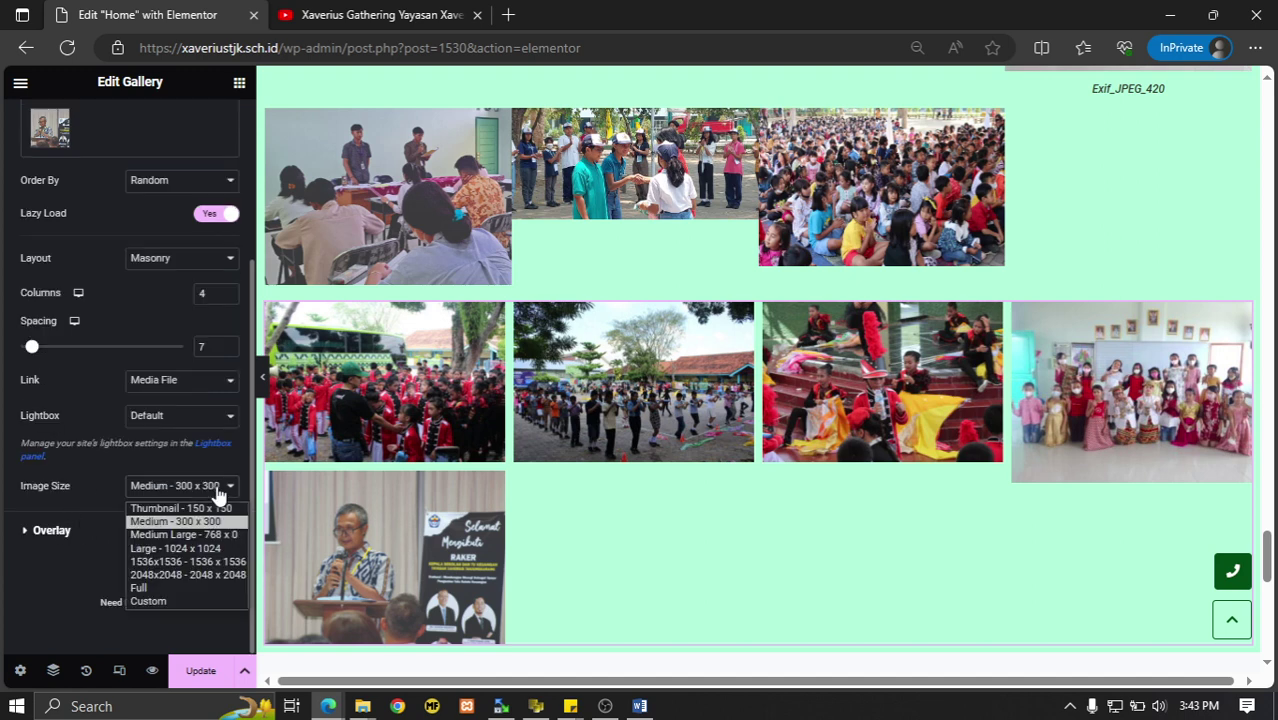
{"action": "left_click", "coordinate": [203, 562]}
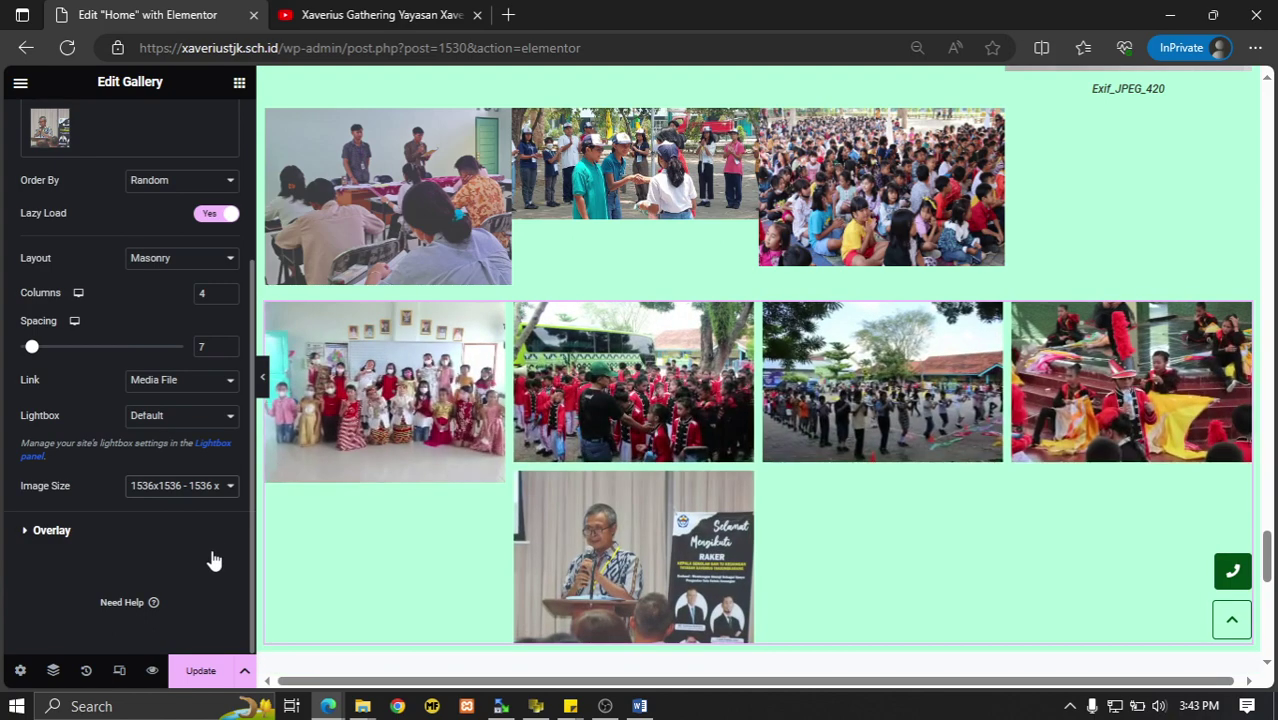
Compare the two galleries on the page and delete the lower Gallery widget.
{"action": "scroll", "coordinate": [712, 400], "scroll_direction": "up", "scroll_amount": 2}
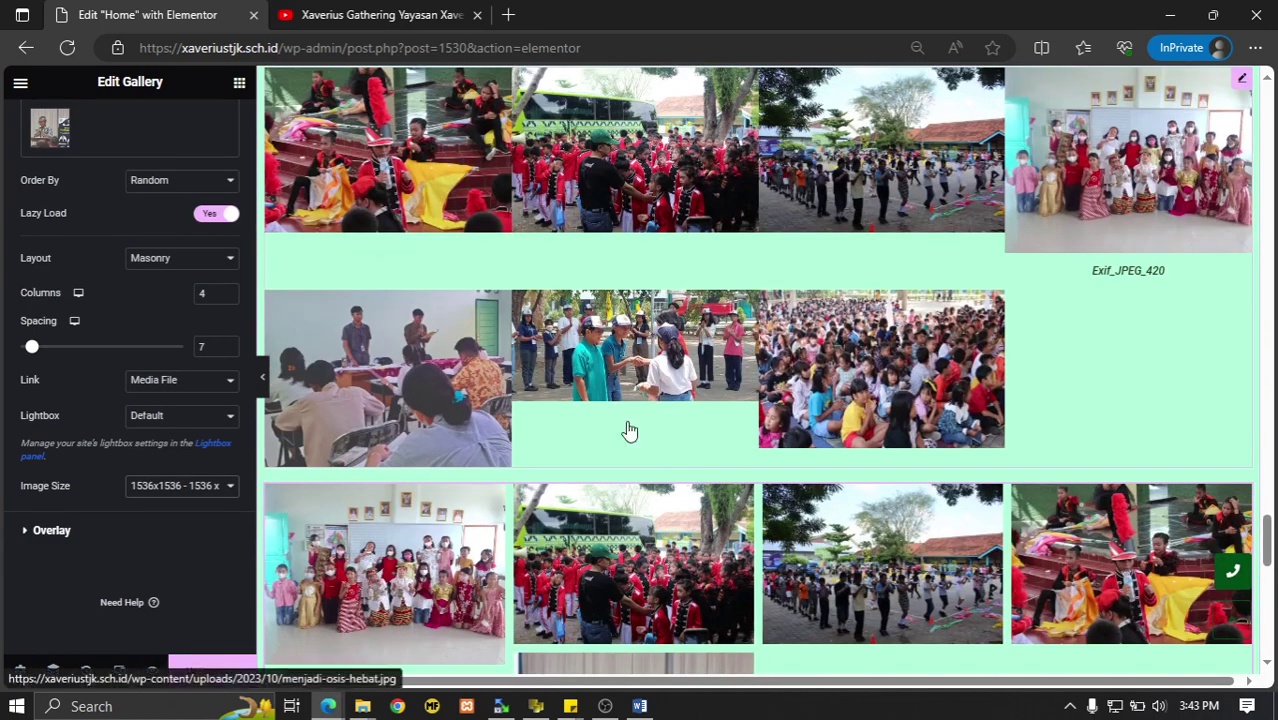
{"action": "scroll", "coordinate": [328, 449], "scroll_direction": "down", "scroll_amount": 1}
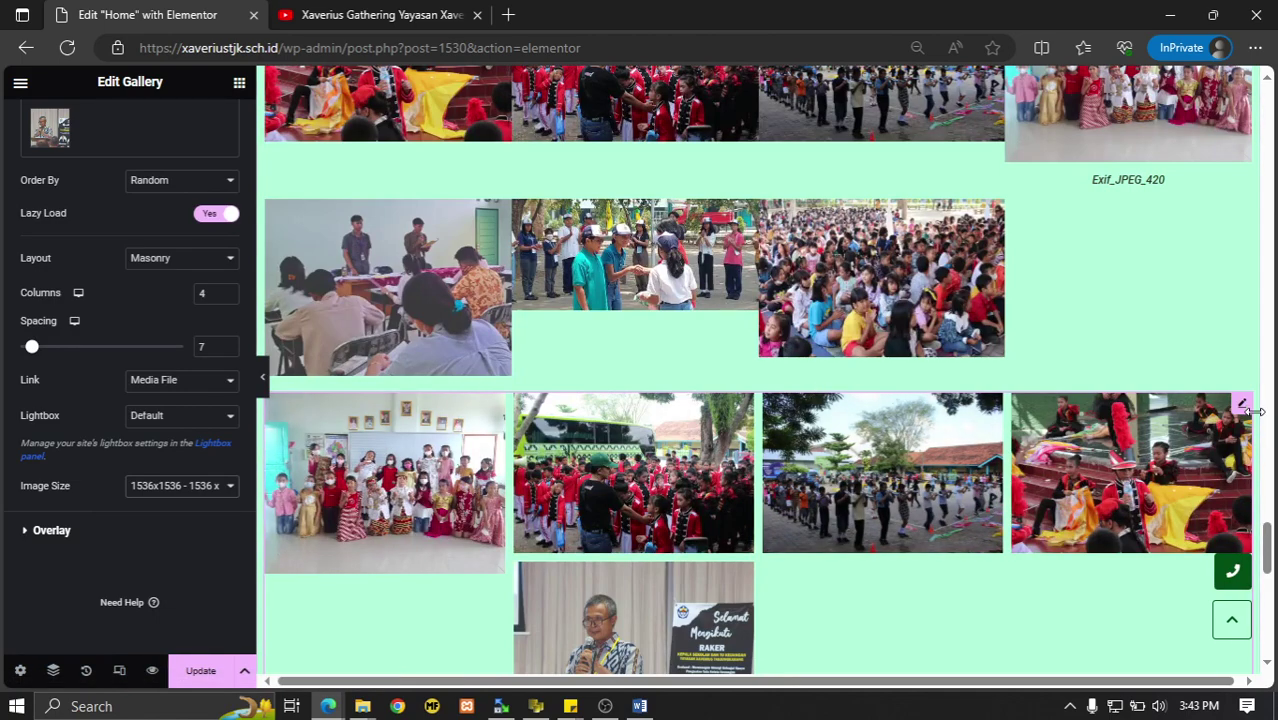
{"action": "scroll", "coordinate": [847, 357], "scroll_direction": "up", "scroll_amount": 4}
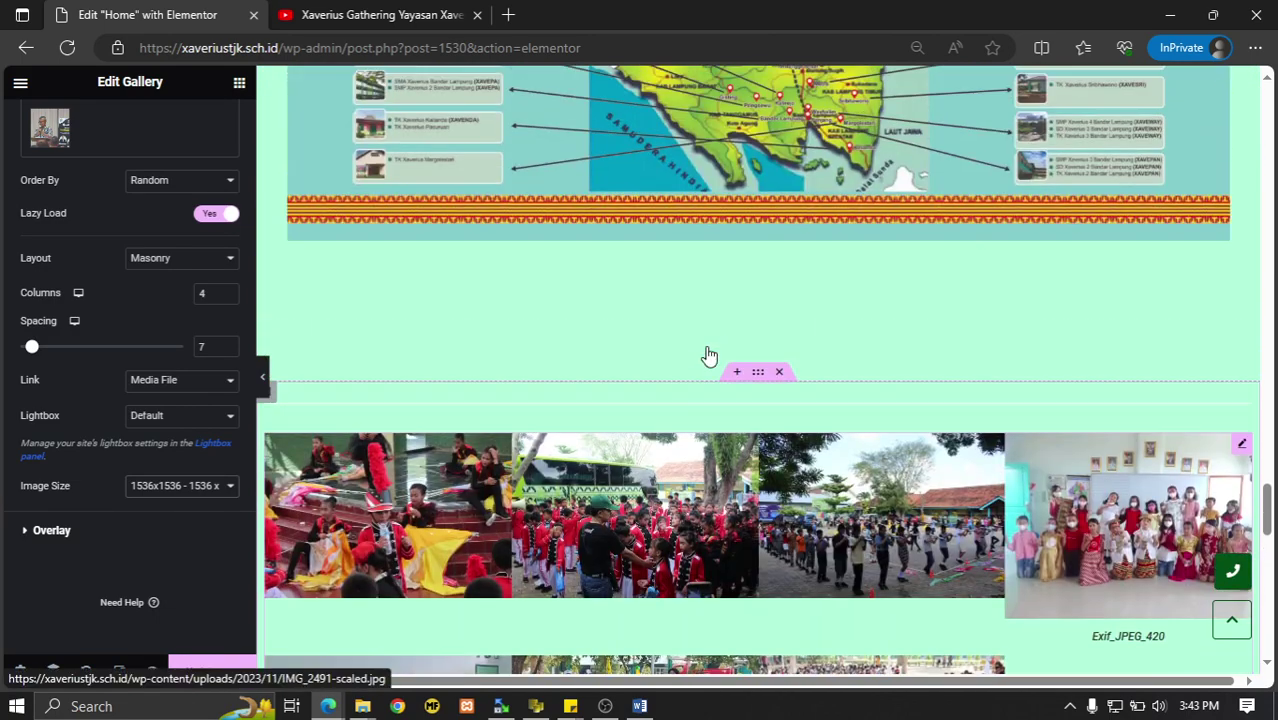
{"action": "scroll", "coordinate": [710, 355], "scroll_direction": "down", "scroll_amount": 3}
{"action": "scroll", "coordinate": [712, 352], "scroll_direction": "down", "scroll_amount": 3}
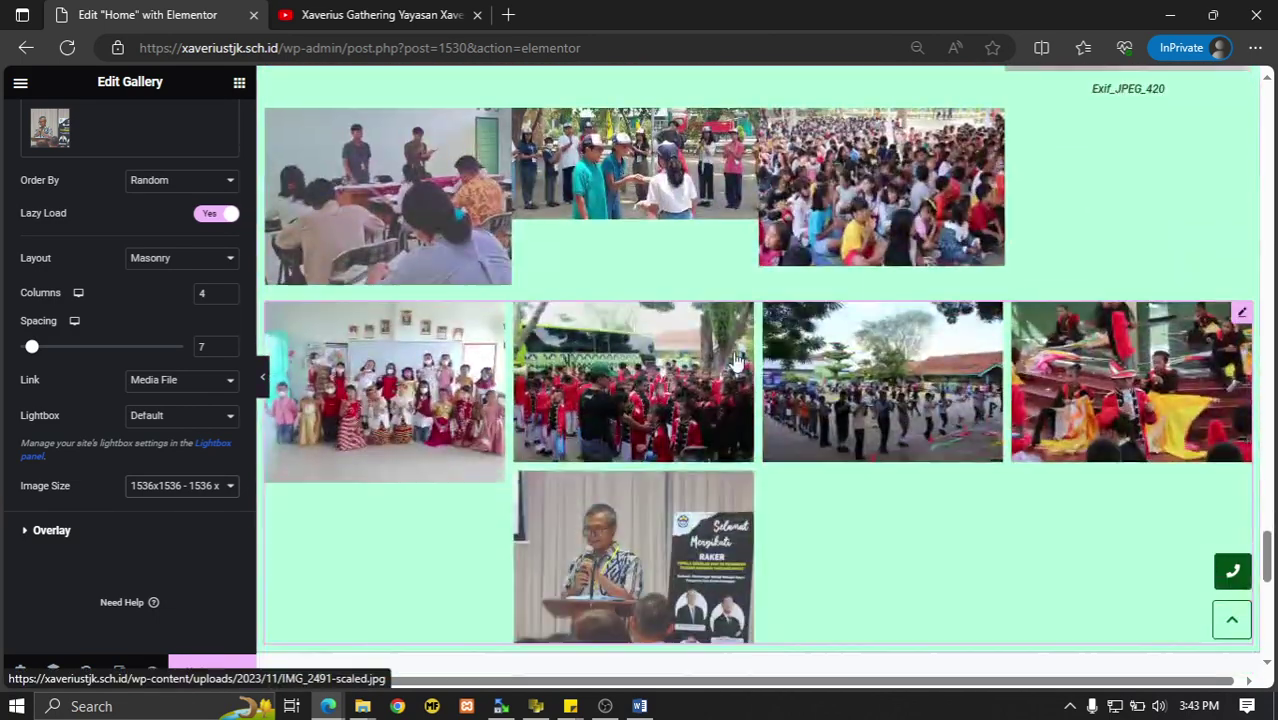
{"action": "right_click", "coordinate": [1243, 318]}
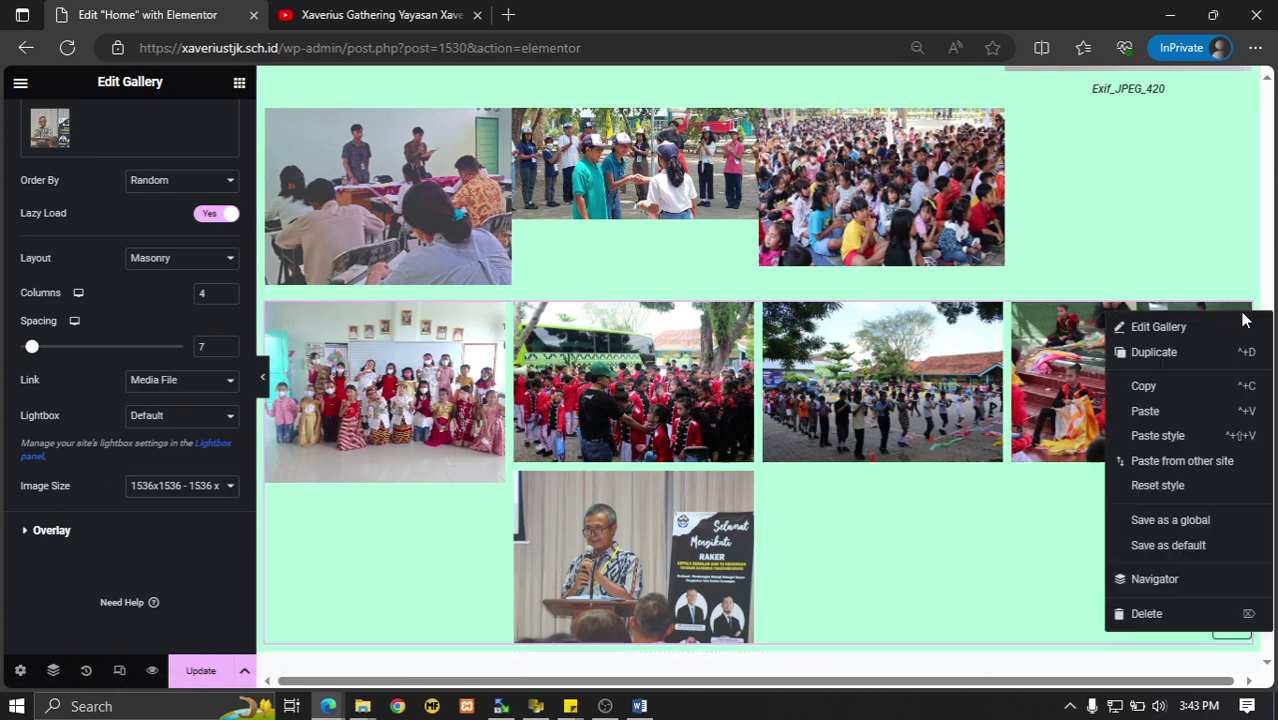
{"action": "left_click", "coordinate": [1147, 614]}
Delete the Basic Gallery of seven school photos below the school map.
{"action": "scroll", "coordinate": [1021, 334], "scroll_direction": "up", "scroll_amount": 1}
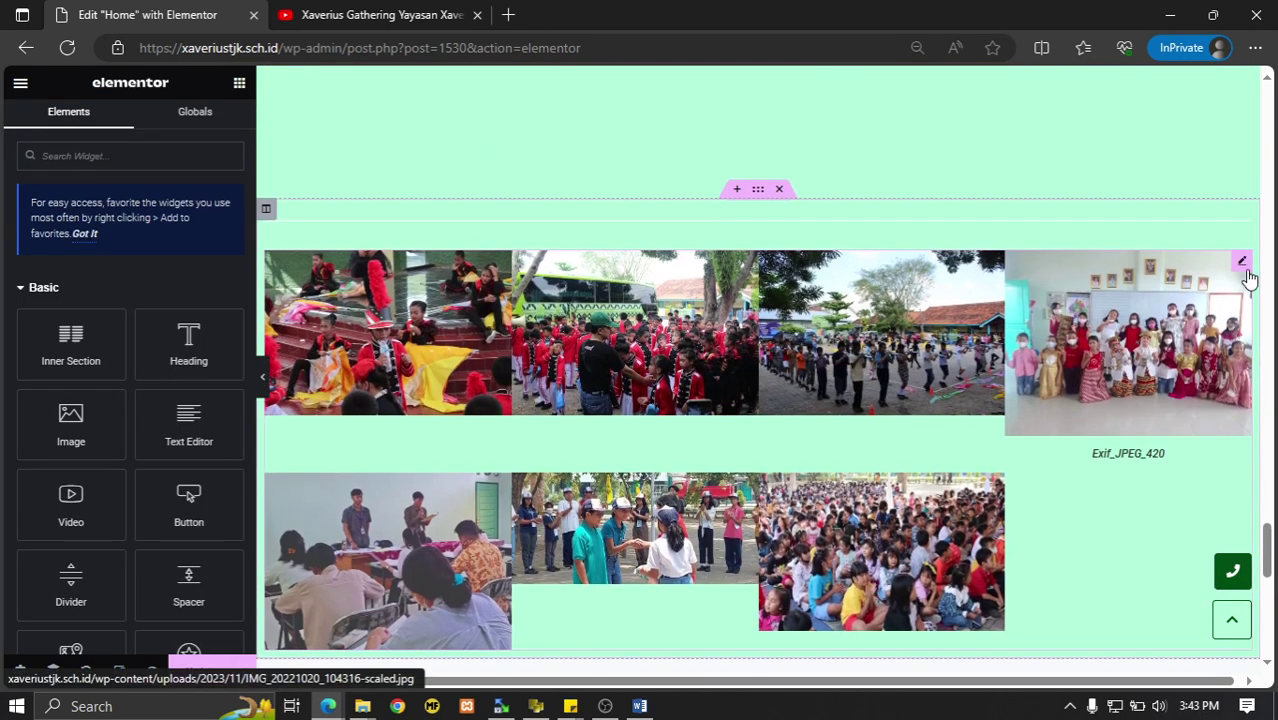
{"action": "right_click", "coordinate": [1243, 263]}
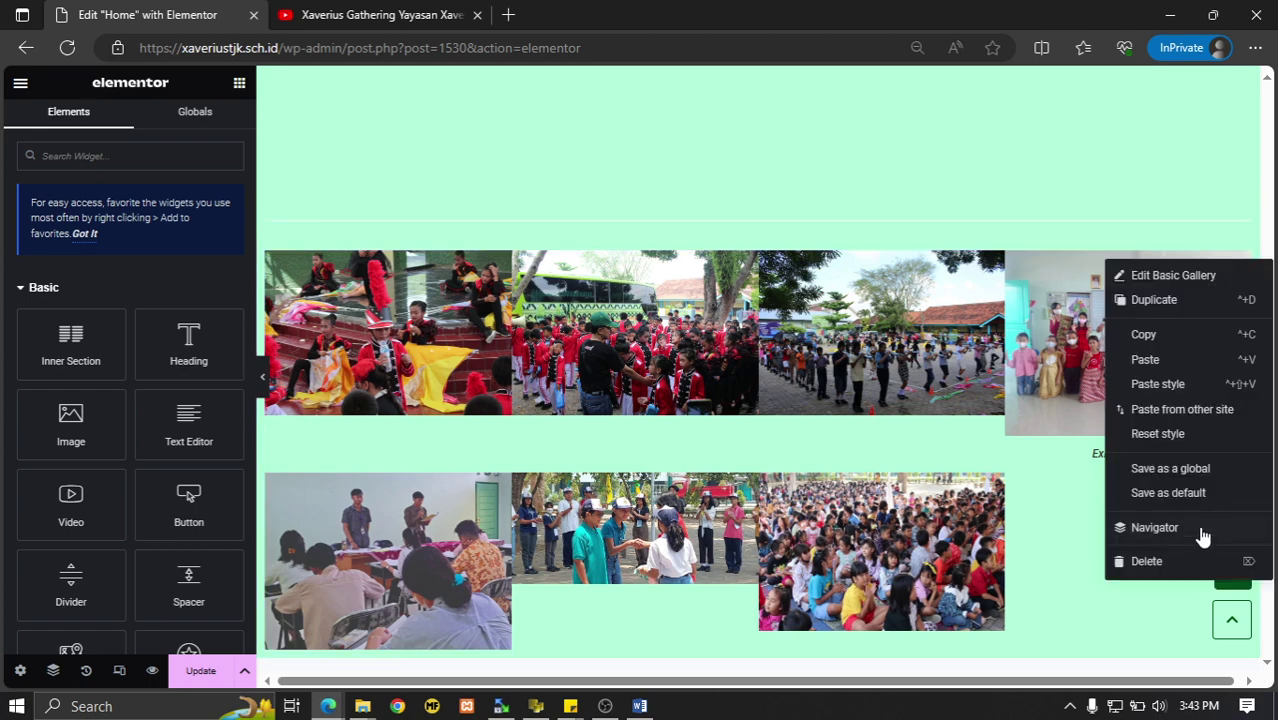
{"action": "left_click", "coordinate": [1163, 561]}
{"action": "scroll", "coordinate": [833, 345], "scroll_direction": "up", "scroll_amount": 2}
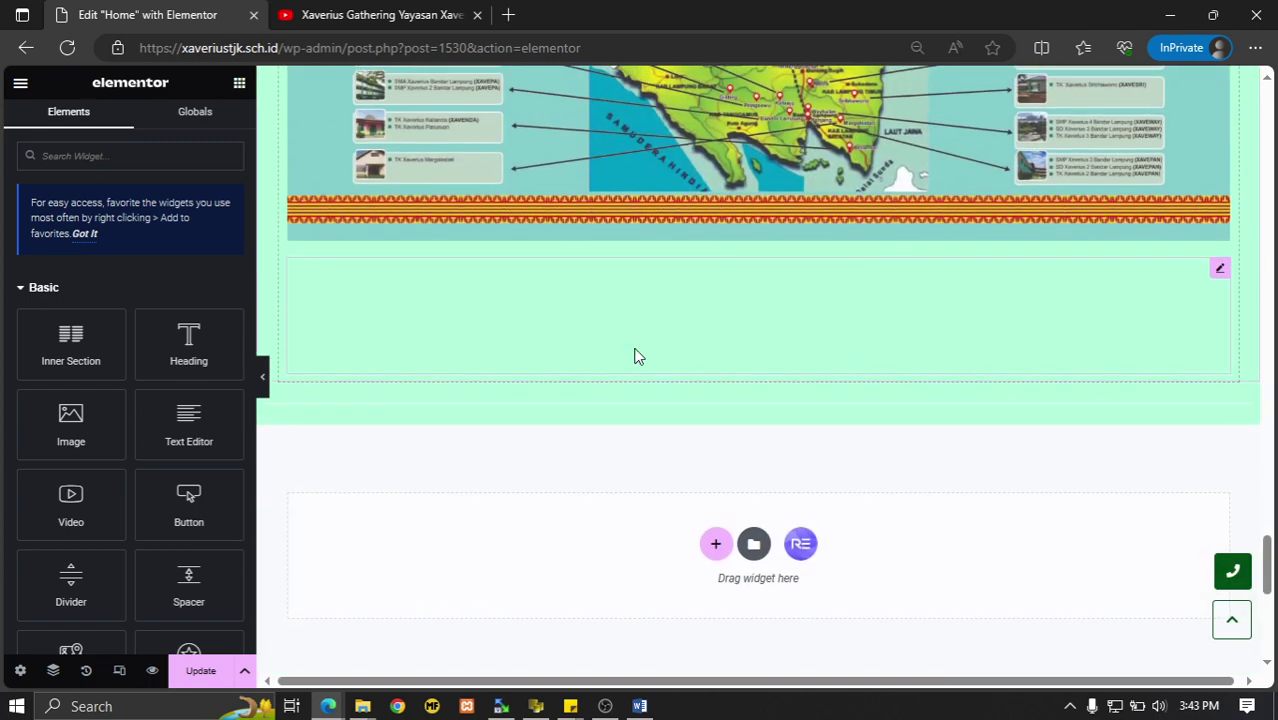